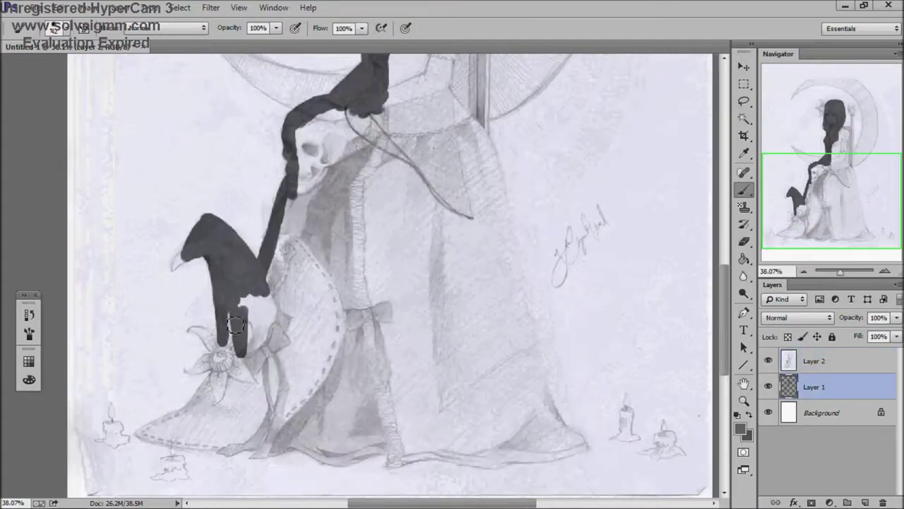
Step: Block in the seated figure's torso, the skull and the pointed hat with dark grey brush strokes on Layer 1
{"action": "mouse_move", "coordinate": [378, 159]}
{"action": "left_mouse_down"}
{"action": "mouse_move", "coordinate": [359, 217]}
{"action": "mouse_move", "coordinate": [370, 233]}
{"action": "left_mouse_up"}
{"action": "mouse_move", "coordinate": [244, 347]}
{"action": "left_mouse_down"}
{"action": "mouse_move", "coordinate": [273, 226]}
{"action": "mouse_move", "coordinate": [339, 127]}
{"action": "left_mouse_up"}
{"action": "left_click_drag", "start_coordinate": [283, 297], "coordinate": [261, 176]}
{"action": "left_click_drag", "start_coordinate": [269, 325], "coordinate": [304, 185]}
{"action": "scroll", "coordinate": [305, 185], "scroll_direction": "up", "scroll_amount": 3}
{"action": "left_click_drag", "start_coordinate": [233, 226], "coordinate": [249, 230]}
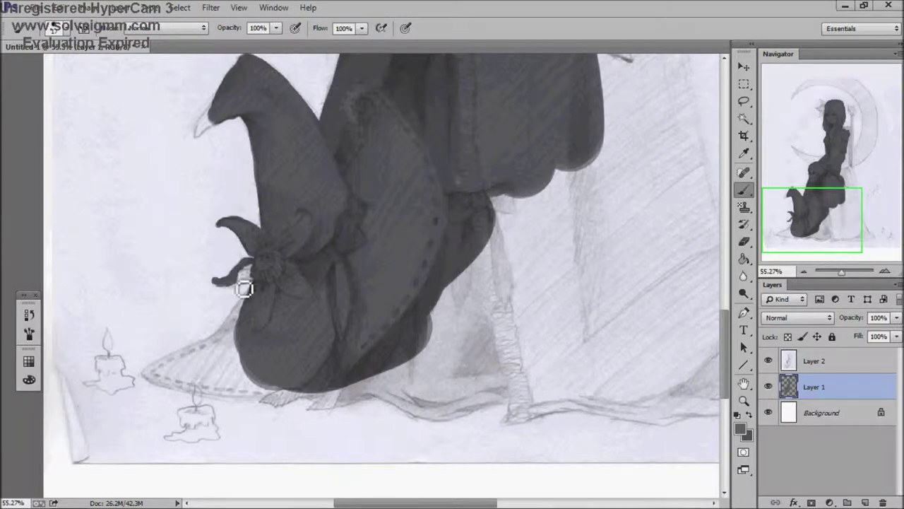
Step: Extend the dark grey fill over the petals of the hat's flower and the neighbouring part of the hat
{"action": "left_click_drag", "start_coordinate": [296, 219], "coordinate": [395, 127]}
{"action": "mouse_move", "coordinate": [238, 279]}
{"action": "left_mouse_down"}
{"action": "mouse_move", "coordinate": [442, 246]}
{"action": "mouse_move", "coordinate": [299, 289]}
{"action": "mouse_move", "coordinate": [318, 262]}
{"action": "mouse_move", "coordinate": [396, 263]}
{"action": "mouse_move", "coordinate": [452, 210]}
{"action": "mouse_move", "coordinate": [402, 175]}
{"action": "mouse_move", "coordinate": [377, 115]}
{"action": "left_mouse_up"}
{"action": "scroll", "coordinate": [377, 115], "scroll_direction": "down", "scroll_amount": 2}
{"action": "mouse_move", "coordinate": [434, 178]}
{"action": "left_mouse_down"}
{"action": "mouse_move", "coordinate": [443, 298]}
{"action": "mouse_move", "coordinate": [410, 375]}
{"action": "mouse_move", "coordinate": [269, 268]}
{"action": "mouse_move", "coordinate": [368, 169]}
{"action": "mouse_move", "coordinate": [187, 382]}
{"action": "mouse_move", "coordinate": [367, 282]}
{"action": "mouse_move", "coordinate": [395, 233]}
{"action": "mouse_move", "coordinate": [415, 335]}
{"action": "mouse_move", "coordinate": [382, 170]}
{"action": "left_mouse_up"}
{"action": "key", "text": "alt+e"}
{"action": "key", "text": "Escape"}
{"action": "key", "text": "e"}
{"action": "key", "text": "b"}
Step: Fill the hat brim, the long gown down to its hem and the flower in the hair with dark grey
{"action": "left_click_drag", "start_coordinate": [403, 275], "coordinate": [357, 382]}
{"action": "mouse_move", "coordinate": [269, 399]}
{"action": "left_mouse_down"}
{"action": "mouse_move", "coordinate": [389, 360]}
{"action": "mouse_move", "coordinate": [427, 380]}
{"action": "left_mouse_up"}
{"action": "left_click_drag", "start_coordinate": [415, 300], "coordinate": [478, 176]}
{"action": "left_click_drag", "start_coordinate": [339, 267], "coordinate": [317, 268]}
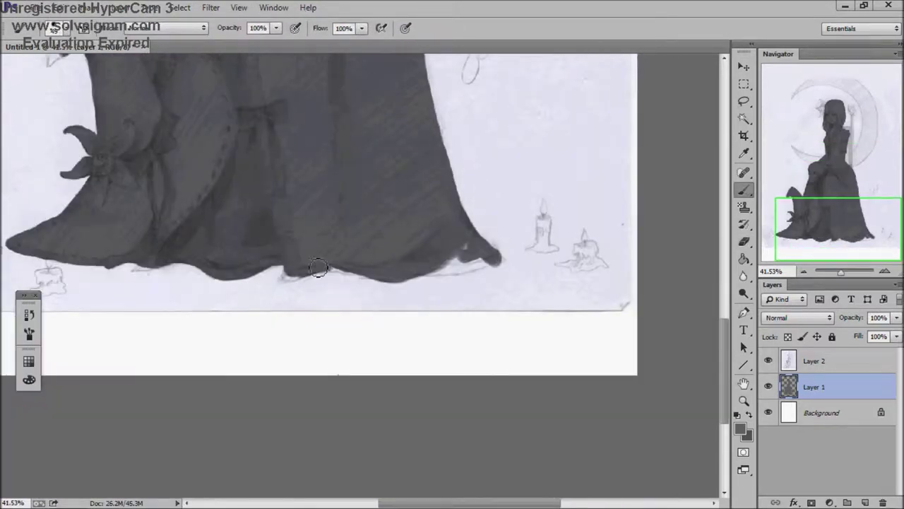
{"action": "left_click_drag", "start_coordinate": [424, 264], "coordinate": [498, 261]}
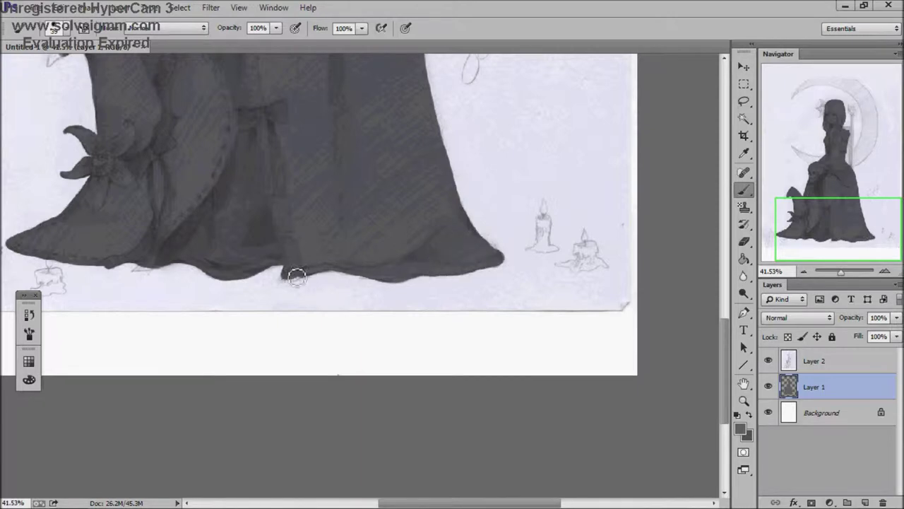
{"action": "scroll", "coordinate": [296, 284], "scroll_direction": "up", "scroll_amount": 10}
{"action": "mouse_move", "coordinate": [315, 126]}
{"action": "left_mouse_down"}
{"action": "mouse_move", "coordinate": [269, 201]}
{"action": "mouse_move", "coordinate": [285, 171]}
{"action": "mouse_move", "coordinate": [242, 155]}
{"action": "mouse_move", "coordinate": [301, 128]}
{"action": "left_mouse_up"}
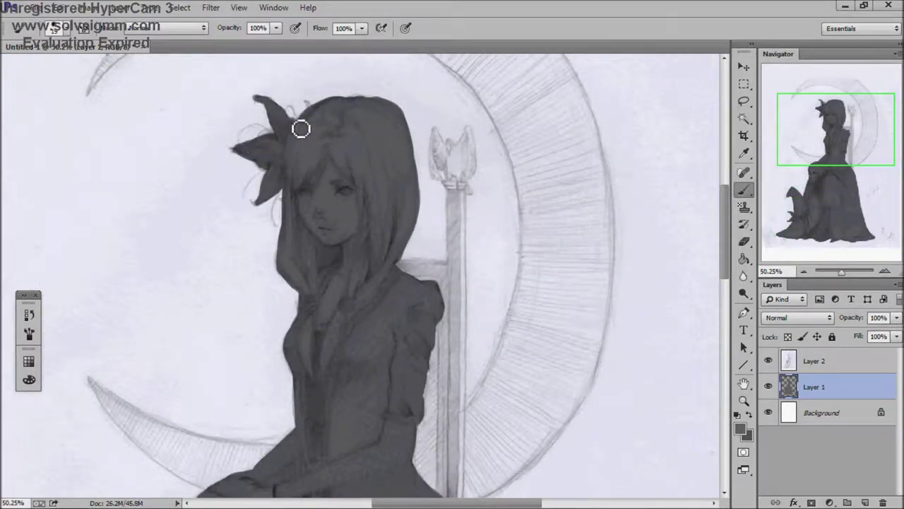
Step: Rename the silhouette layer as "model"
{"action": "scroll", "coordinate": [273, 256], "scroll_direction": "down", "scroll_amount": 5}
{"action": "double_click", "coordinate": [823, 388]}
{"action": "type", "text": "model"}
{"action": "key", "text": "Return"}
Step: Create a new layer named "chair" above the model layer
{"action": "key", "text": "ctrl+shift+n"}
{"action": "key", "text": "Return"}
{"action": "key", "text": "Return"}
Step: Add another layer named "moon background" beneath the model layer
{"action": "left_click", "coordinate": [812, 413]}
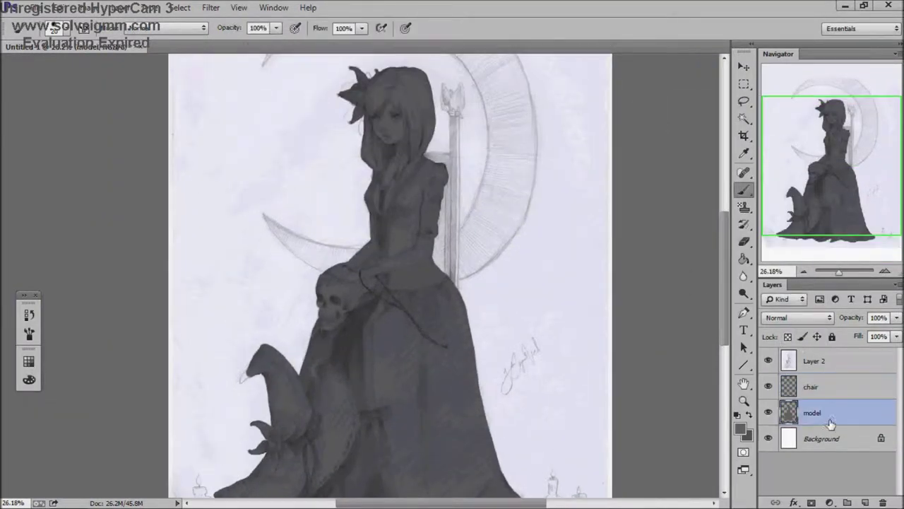
{"action": "key", "text": "ctrl+shift+n"}
{"action": "key", "text": "o"}
{"action": "double_click", "coordinate": [826, 438]}
{"action": "type", "text": "moon background"}
Step: Block in the chair's top rail and backrest behind the figure in dark grey on the chair layer
{"action": "left_click", "coordinate": [832, 386]}
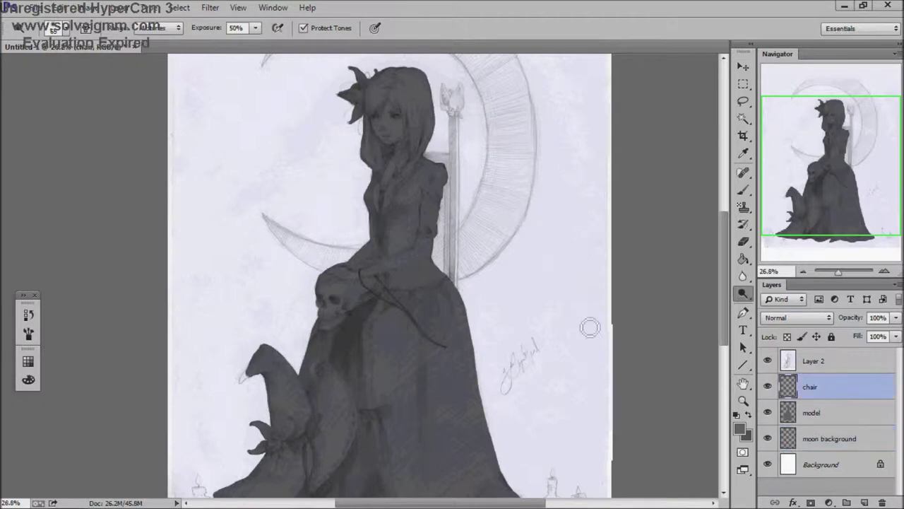
{"action": "scroll", "coordinate": [510, 155], "scroll_direction": "up", "scroll_amount": 3}
{"action": "key", "text": "b"}
{"action": "left_click_drag", "start_coordinate": [354, 148], "coordinate": [388, 145]}
{"action": "left_click_drag", "start_coordinate": [399, 74], "coordinate": [404, 170]}
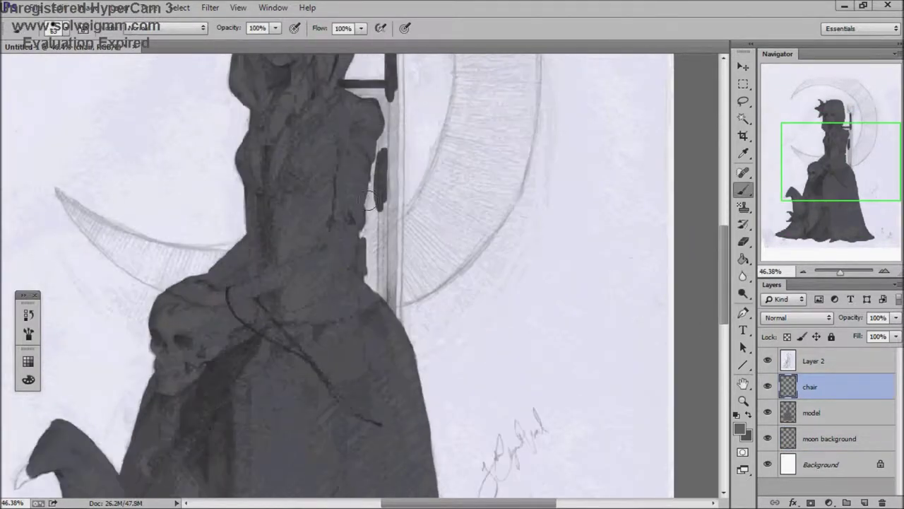
{"action": "left_click_drag", "start_coordinate": [368, 202], "coordinate": [385, 311]}
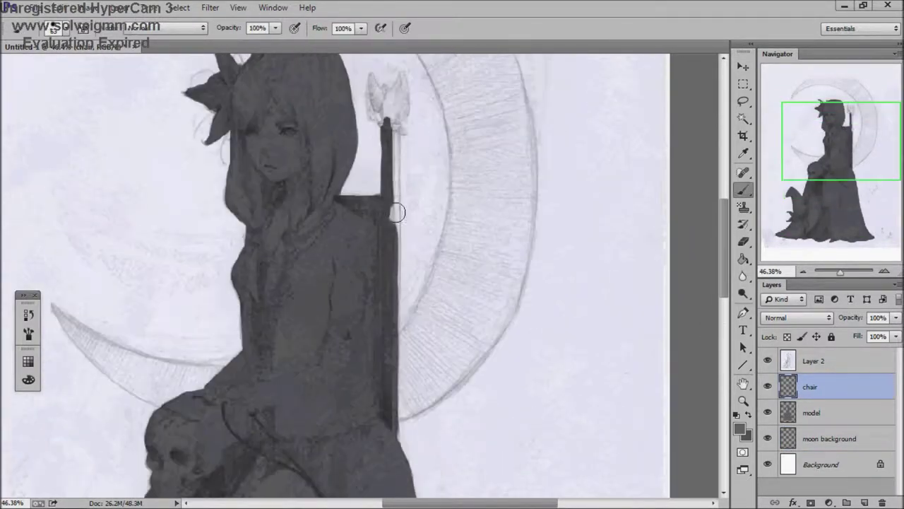
Step: Widen the chair's upright post and fill the winged ornament on its top with dark grey
{"action": "left_click_drag", "start_coordinate": [396, 208], "coordinate": [400, 137]}
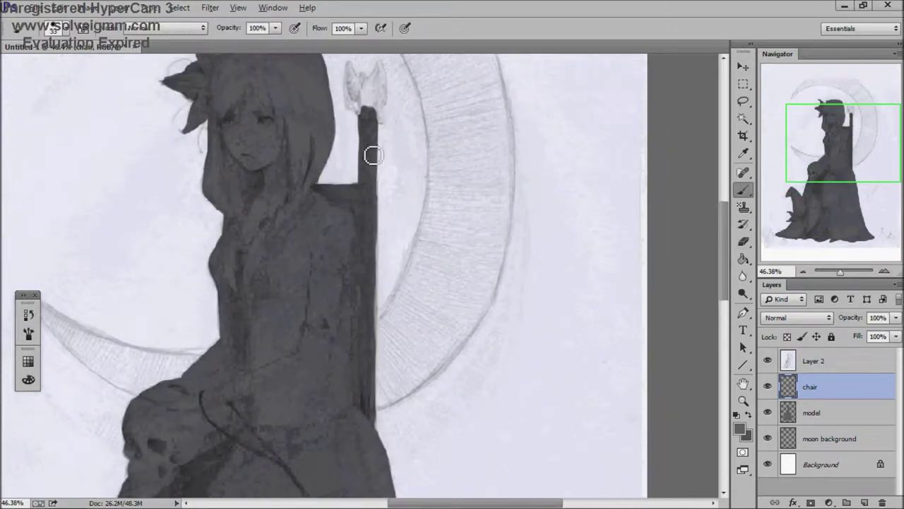
{"action": "left_click_drag", "start_coordinate": [370, 305], "coordinate": [370, 430]}
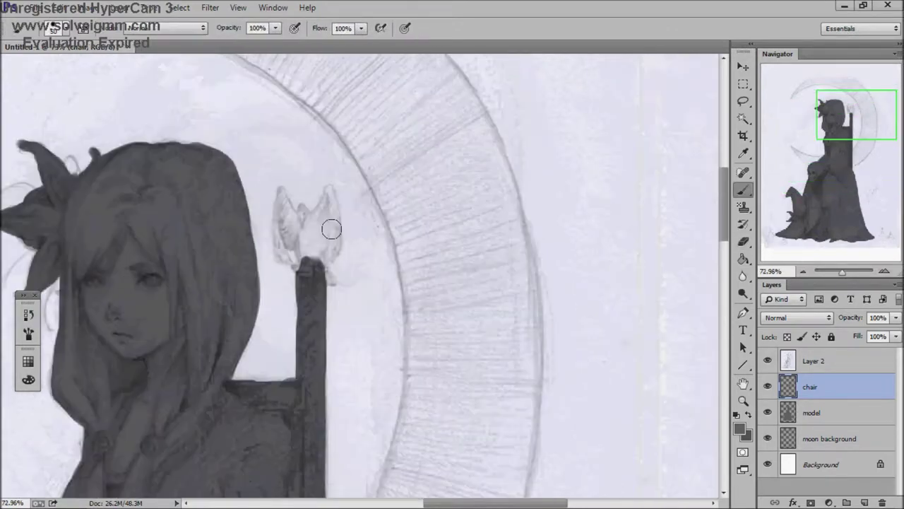
{"action": "mouse_move", "coordinate": [331, 228]}
{"action": "left_mouse_down"}
{"action": "mouse_move", "coordinate": [307, 250]}
{"action": "mouse_move", "coordinate": [308, 221]}
{"action": "mouse_move", "coordinate": [289, 201]}
{"action": "mouse_move", "coordinate": [305, 229]}
{"action": "mouse_move", "coordinate": [329, 212]}
{"action": "mouse_move", "coordinate": [282, 243]}
{"action": "mouse_move", "coordinate": [316, 233]}
{"action": "left_mouse_up"}
{"action": "scroll", "coordinate": [361, 233], "scroll_direction": "down", "scroll_amount": 5}
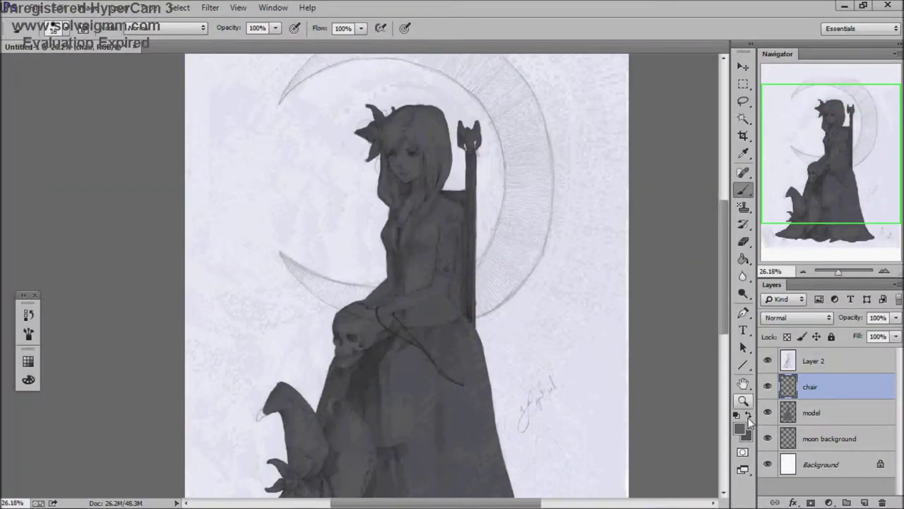
Step: Lower the opacity of the sketch on Layer 2
{"action": "scroll", "coordinate": [367, 283], "scroll_direction": "up", "scroll_amount": 3}
{"action": "left_click", "coordinate": [835, 413]}
{"action": "scroll", "coordinate": [457, 357], "scroll_direction": "up", "scroll_amount": 5}
{"action": "left_click", "coordinate": [812, 361]}
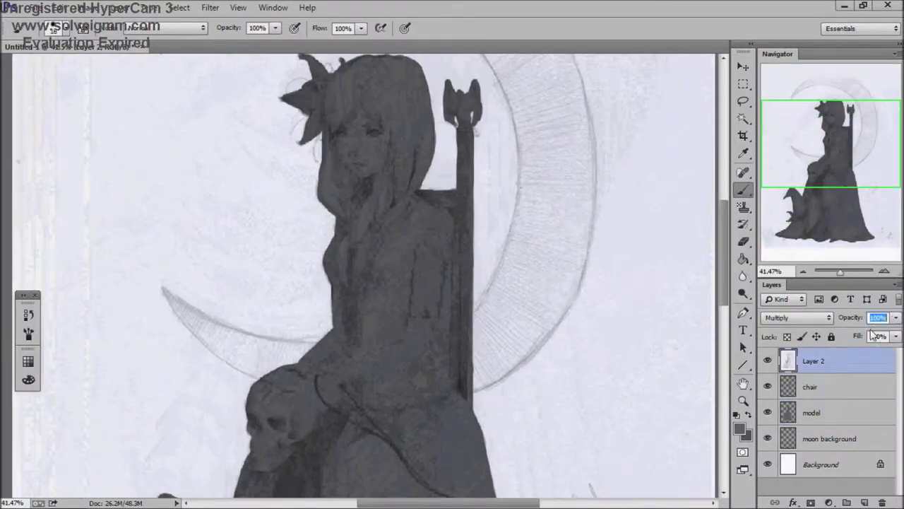
{"action": "left_click", "coordinate": [896, 318]}
{"action": "left_click_drag", "start_coordinate": [895, 333], "coordinate": [859, 338]}
Step: Make the model layer active and choose a muted brownish grey as the foreground colour
{"action": "left_click", "coordinate": [811, 413]}
{"action": "scroll", "coordinate": [353, 212], "scroll_direction": "up", "scroll_amount": 2}
{"action": "left_click", "coordinate": [739, 428]}
{"action": "left_click", "coordinate": [755, 115]}
Step: Try shifting the model layer's lightness, hue and saturation upward with Hue/Saturation
{"action": "key", "text": "ctrl+u"}
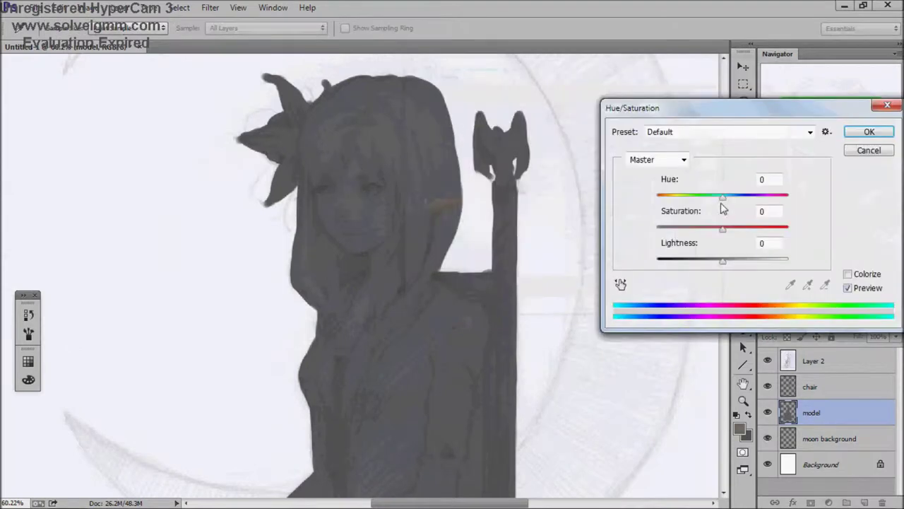
{"action": "left_click_drag", "start_coordinate": [722, 261], "coordinate": [749, 261]}
{"action": "left_click_drag", "start_coordinate": [723, 195], "coordinate": [775, 201]}
{"action": "left_click_drag", "start_coordinate": [723, 227], "coordinate": [777, 228]}
{"action": "key", "text": "Return"}
Step: Brush a muted reddish-brown skin base over the face, neck and open neckline on the model layer
{"action": "key", "text": "b"}
{"action": "scroll", "coordinate": [375, 162], "scroll_direction": "up", "scroll_amount": 2}
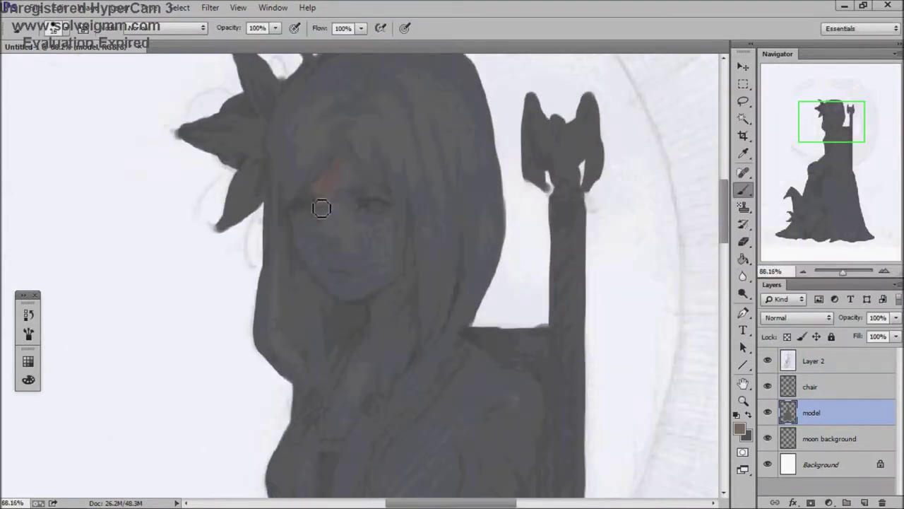
{"action": "mouse_move", "coordinate": [349, 222]}
{"action": "left_mouse_down"}
{"action": "mouse_move", "coordinate": [379, 231]}
{"action": "mouse_move", "coordinate": [378, 257]}
{"action": "mouse_move", "coordinate": [335, 250]}
{"action": "mouse_move", "coordinate": [359, 269]}
{"action": "left_mouse_up"}
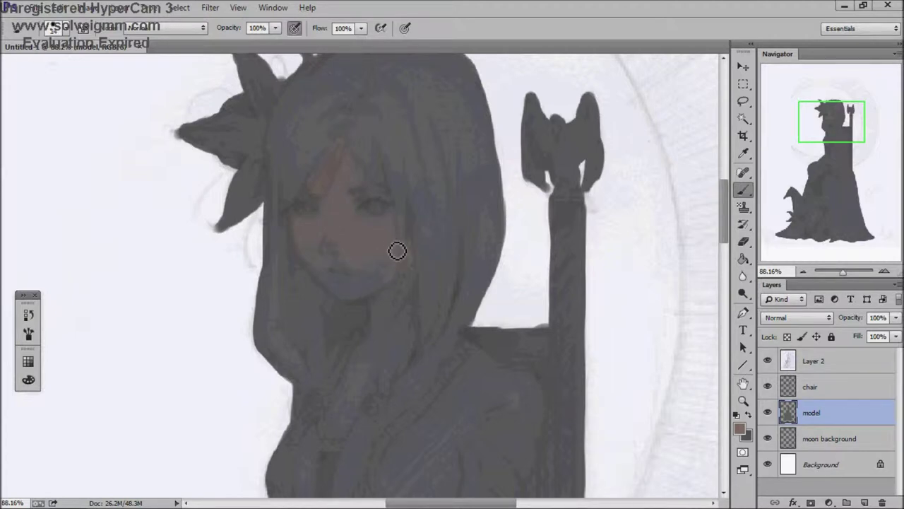
{"action": "mouse_move", "coordinate": [411, 295]}
{"action": "left_mouse_down"}
{"action": "mouse_move", "coordinate": [394, 228]}
{"action": "mouse_move", "coordinate": [319, 359]}
{"action": "left_mouse_up"}
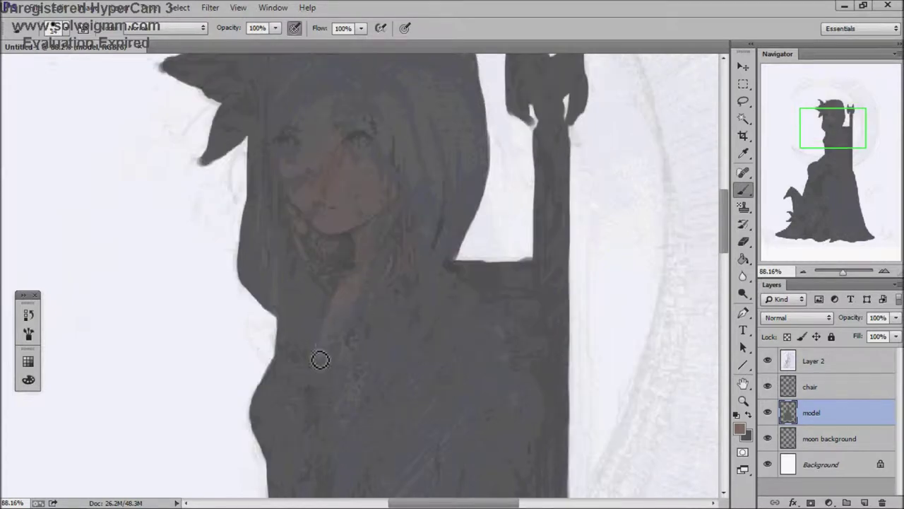
Step: Pick a warmer brown and paint it over the forehead and brow area
{"action": "scroll", "coordinate": [373, 187], "scroll_direction": "up", "scroll_amount": 2}
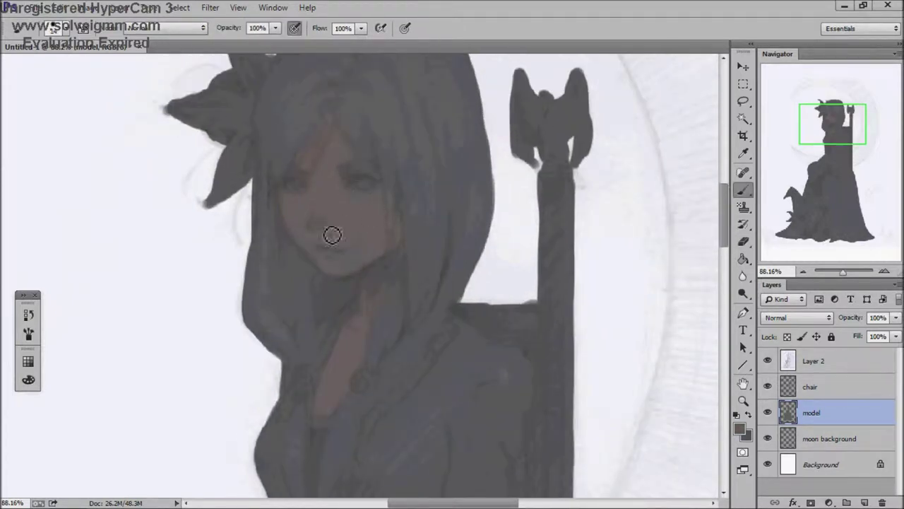
{"action": "key", "text": "alt+shift+c"}
{"action": "left_click", "coordinate": [608, 256]}
{"action": "left_click", "coordinate": [468, 222]}
{"action": "key", "text": "Return"}
{"action": "left_click_drag", "start_coordinate": [303, 166], "coordinate": [342, 133]}
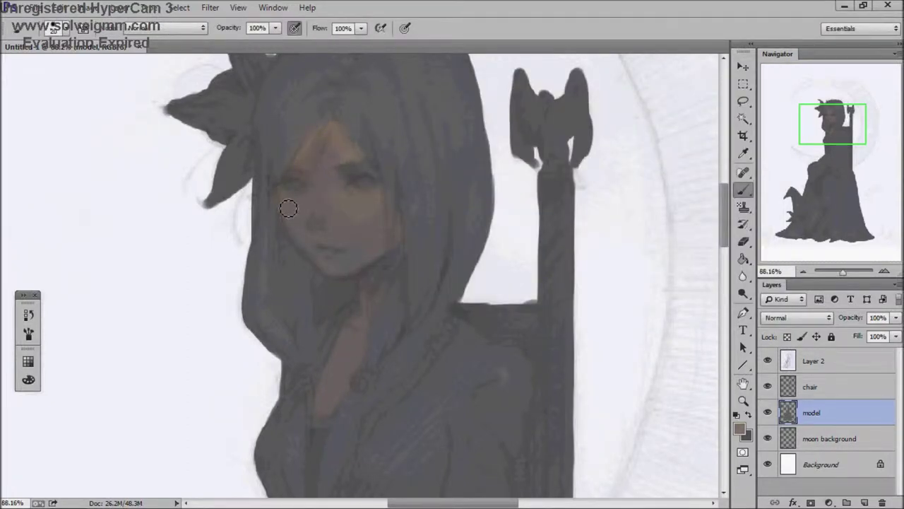
Step: Choose a more saturated orange-brown and paint the forehead, cheeks and jaw
{"action": "key", "text": "alt+shift+c"}
{"action": "left_click", "coordinate": [494, 170]}
{"action": "key", "text": "Return"}
{"action": "mouse_move", "coordinate": [332, 142]}
{"action": "left_mouse_down"}
{"action": "mouse_move", "coordinate": [343, 151]}
{"action": "mouse_move", "coordinate": [347, 204]}
{"action": "mouse_move", "coordinate": [333, 191]}
{"action": "mouse_move", "coordinate": [303, 212]}
{"action": "mouse_move", "coordinate": [330, 263]}
{"action": "mouse_move", "coordinate": [387, 250]}
{"action": "left_mouse_up"}
Step: Sample tones from the model layer and blend the orange-brown skin across the forehead, nose and cheeks
{"action": "left_click", "coordinate": [812, 360]}
{"action": "left_click", "coordinate": [812, 413]}
{"action": "left_click", "coordinate": [380, 272], "text": "alt"}
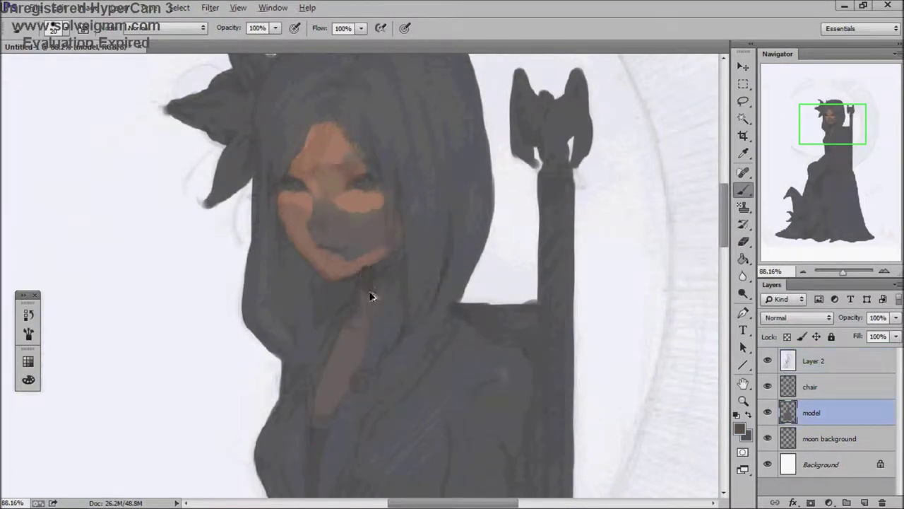
{"action": "scroll", "coordinate": [357, 159], "scroll_direction": "up", "scroll_amount": 2}
{"action": "left_click_drag", "start_coordinate": [348, 138], "coordinate": [316, 163]}
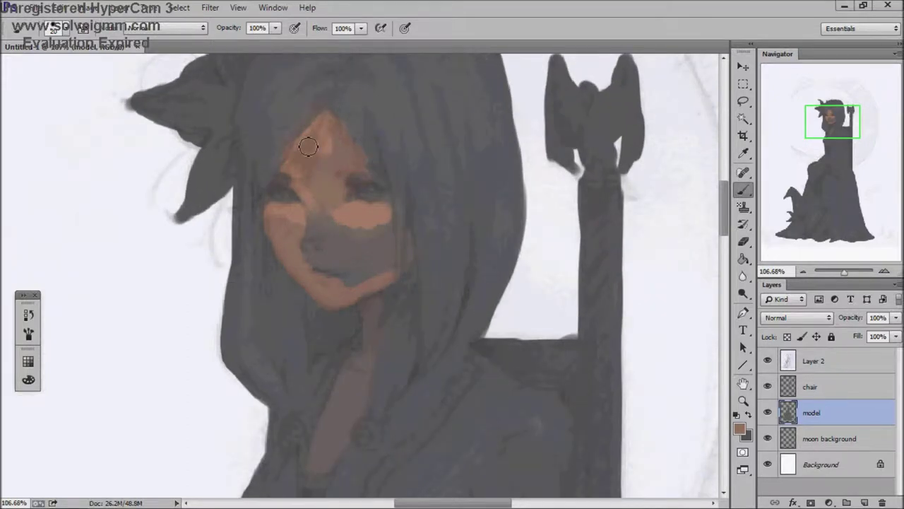
{"action": "left_click_drag", "start_coordinate": [308, 217], "coordinate": [319, 265]}
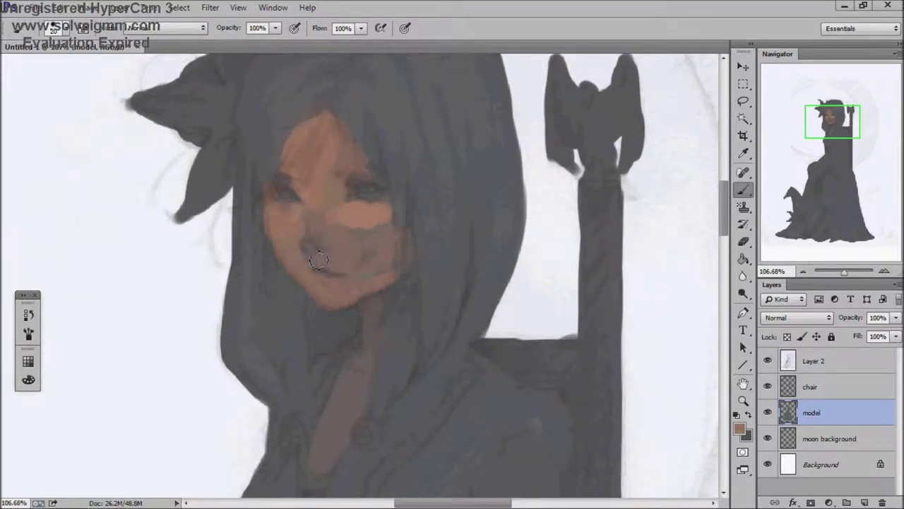
{"action": "left_click_drag", "start_coordinate": [336, 215], "coordinate": [373, 282]}
Step: Switch to a textured brush and paint the skin showing at the open neckline in orange-brown
{"action": "scroll", "coordinate": [373, 282], "scroll_direction": "down", "scroll_amount": 1}
{"action": "right_click", "coordinate": [382, 230]}
{"action": "key", "text": "Escape"}
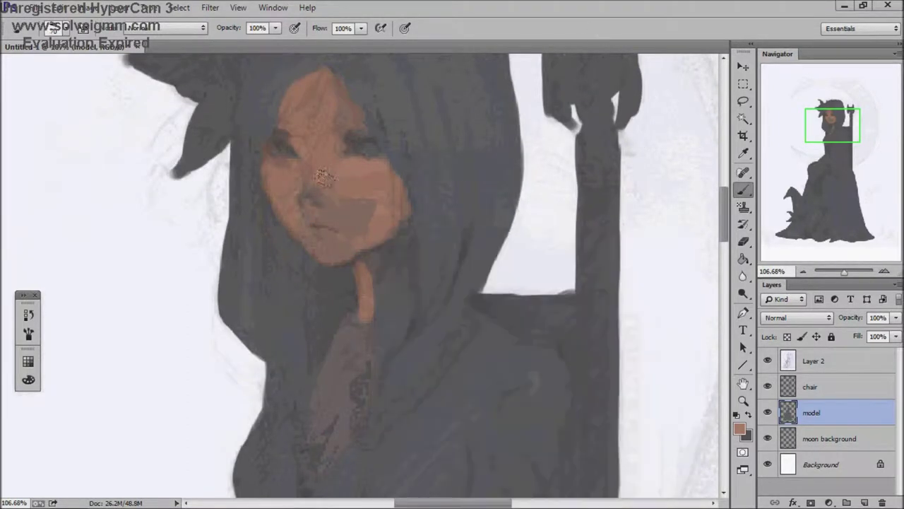
{"action": "left_click_drag", "start_coordinate": [312, 422], "coordinate": [335, 348]}
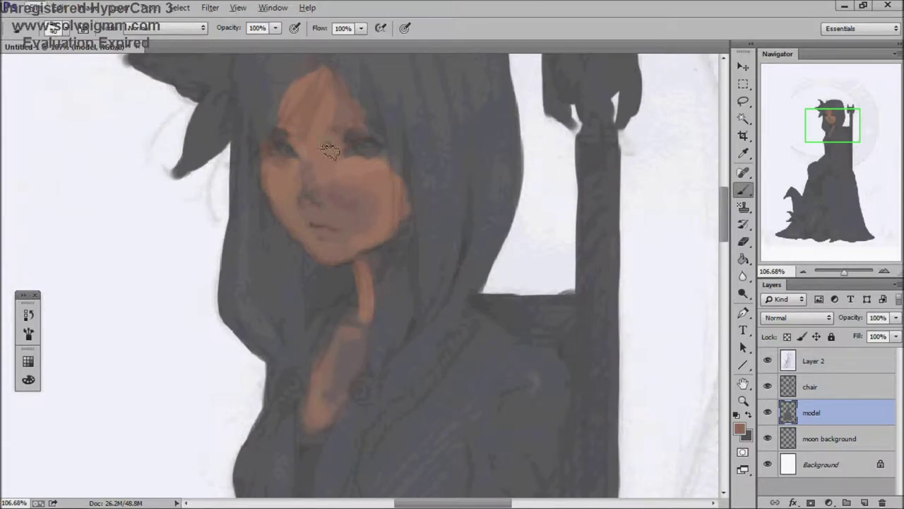
Step: Shade the eye sockets and the sides of the nose with reddish and darker brown strokes
{"action": "scroll", "coordinate": [535, 224], "scroll_direction": "up", "scroll_amount": 2}
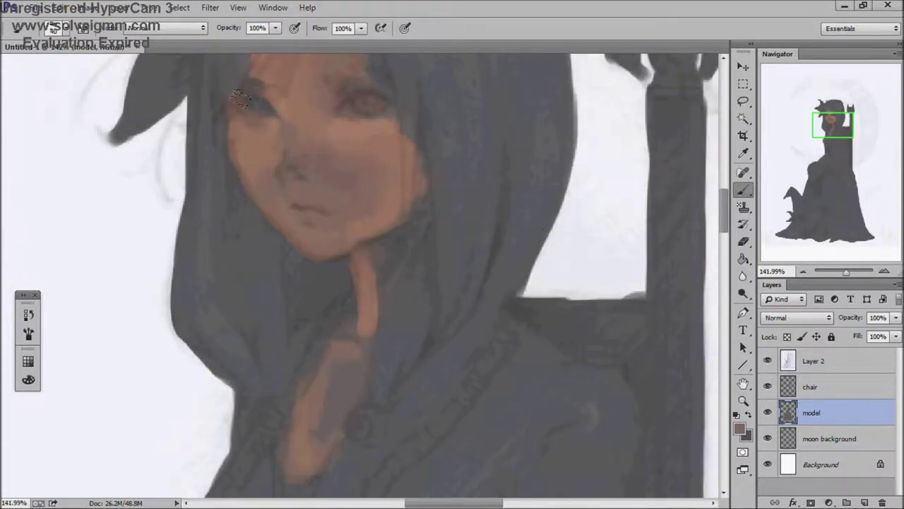
{"action": "left_click_drag", "start_coordinate": [376, 131], "coordinate": [315, 135]}
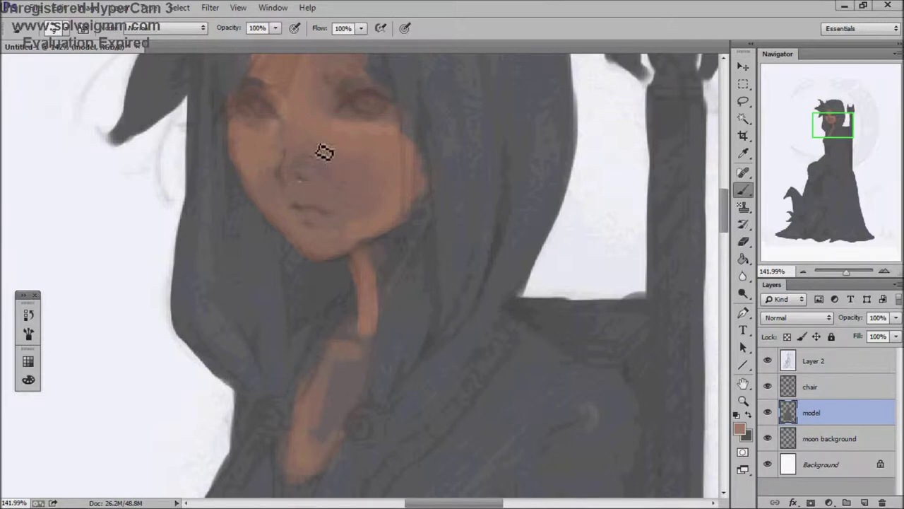
{"action": "left_click_drag", "start_coordinate": [353, 109], "coordinate": [342, 145]}
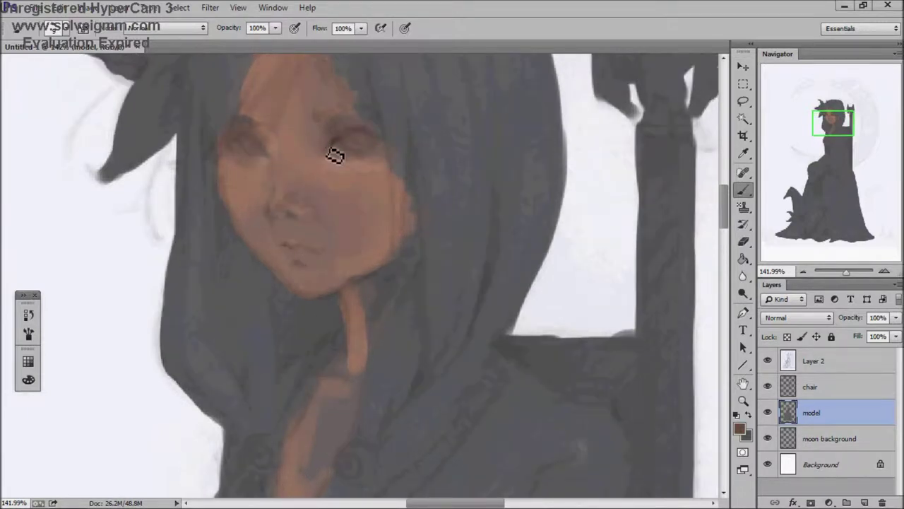
Step: Pick a light tan, enable pen pressure for opacity, and paint highlights on the cheek and nose bridge
{"action": "scroll", "coordinate": [362, 222], "scroll_direction": "up", "scroll_amount": 1}
{"action": "left_click", "coordinate": [739, 428]}
{"action": "left_click", "coordinate": [490, 139]}
{"action": "left_click", "coordinate": [707, 95]}
{"action": "mouse_move", "coordinate": [389, 176]}
{"action": "left_mouse_down"}
{"action": "mouse_move", "coordinate": [408, 209]}
{"action": "mouse_move", "coordinate": [381, 238]}
{"action": "left_mouse_up"}
{"action": "scroll", "coordinate": [417, 191], "scroll_direction": "down", "scroll_amount": 1}
{"action": "left_click", "coordinate": [295, 27]}
{"action": "left_click_drag", "start_coordinate": [355, 174], "coordinate": [355, 237]}
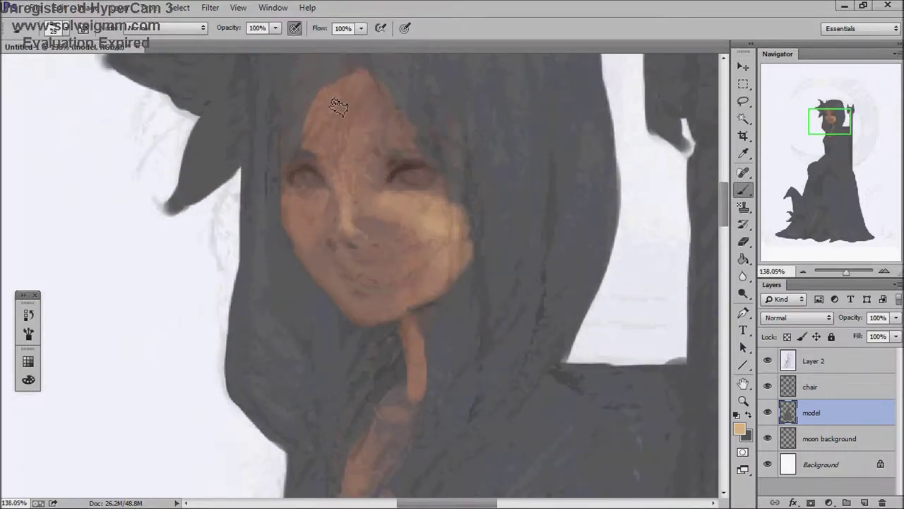
Step: Highlight the forehead in light tan and shade the cheek beside the mouth with a sampled reddish brown
{"action": "left_click_drag", "start_coordinate": [367, 92], "coordinate": [343, 152]}
{"action": "left_click_drag", "start_coordinate": [356, 117], "coordinate": [339, 180]}
{"action": "left_click", "coordinate": [382, 302], "text": "alt"}
{"action": "left_click_drag", "start_coordinate": [397, 290], "coordinate": [378, 253]}
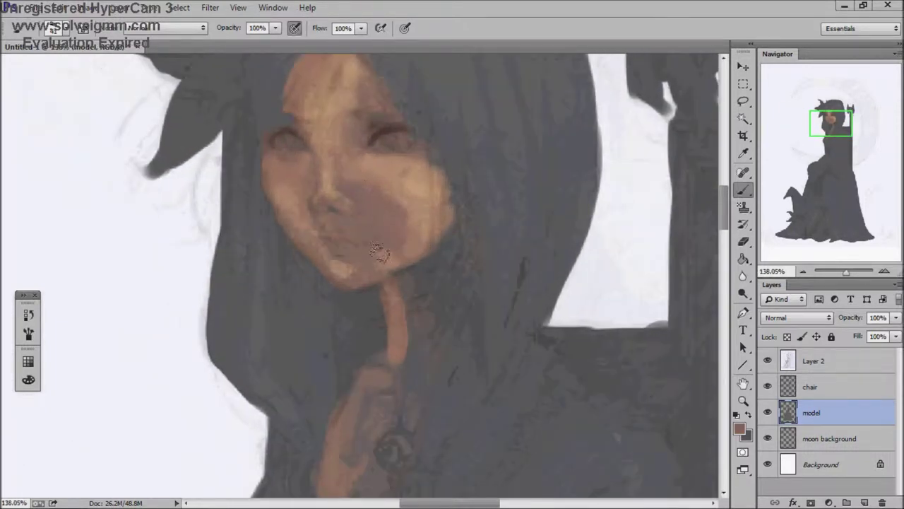
Step: Set the brush opacity to 99% and blend a sampled light tan from the mouth area up to the forehead
{"action": "key", "text": "9"}
{"action": "key", "text": "9"}
{"action": "left_click", "coordinate": [313, 120], "text": "alt"}
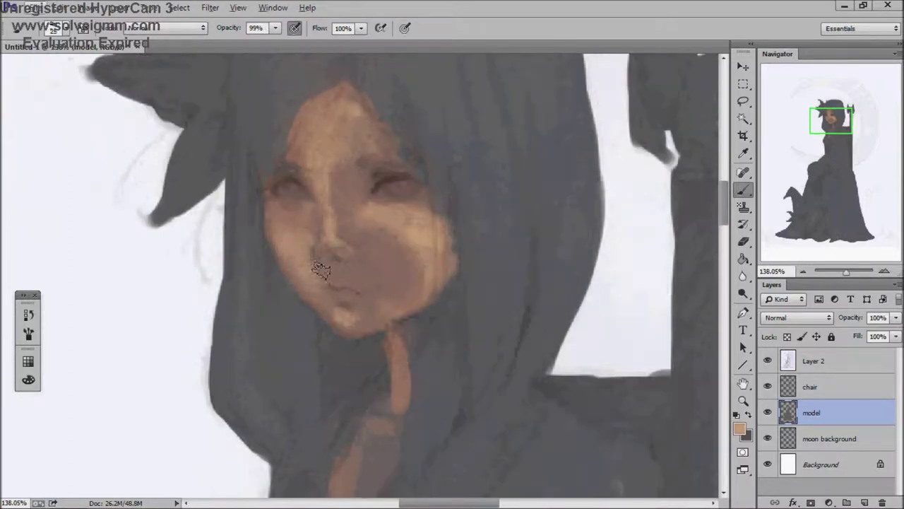
{"action": "left_click_drag", "start_coordinate": [323, 258], "coordinate": [338, 115]}
{"action": "scroll", "coordinate": [340, 263], "scroll_direction": "down", "scroll_amount": 4}
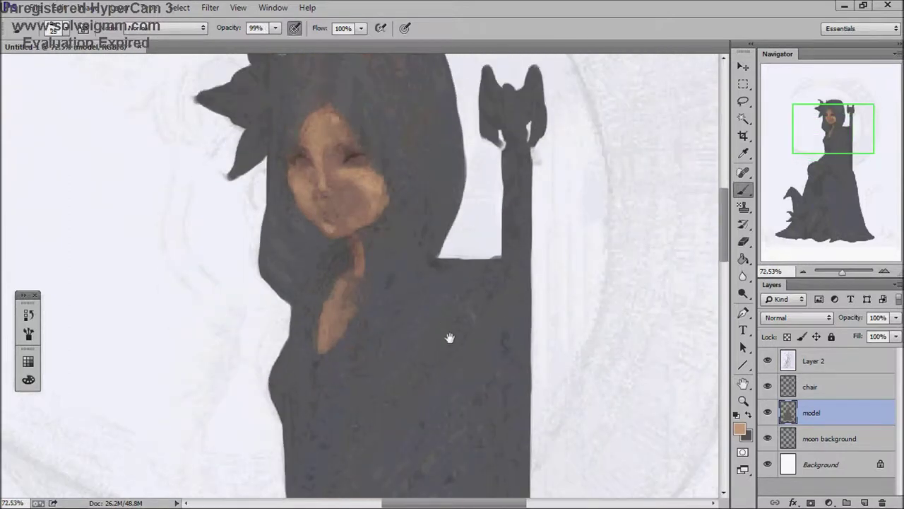
Step: Choose a lighter skin tone based on the face colour and brighten the cheek and the area beside the eye
{"action": "left_click", "coordinate": [323, 164], "text": "alt"}
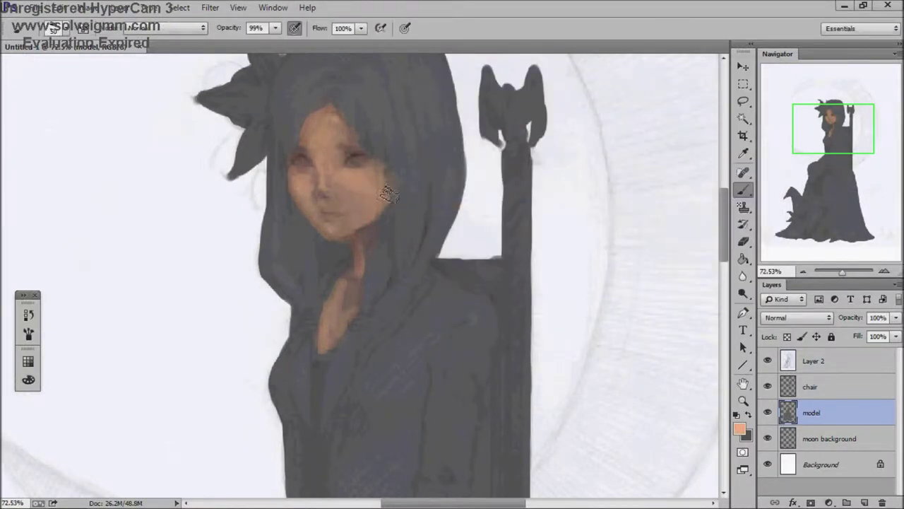
{"action": "key", "text": "Return"}
{"action": "left_click_drag", "start_coordinate": [364, 189], "coordinate": [360, 145]}
Step: Paint the base skin colour of the hand resting on the skull
{"action": "scroll", "coordinate": [381, 176], "scroll_direction": "down", "scroll_amount": 2}
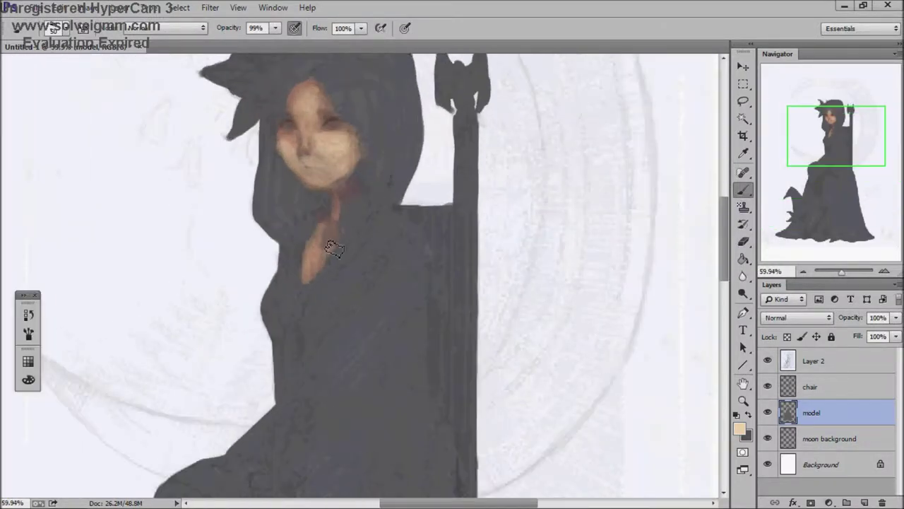
{"action": "scroll", "coordinate": [353, 247], "scroll_direction": "down", "scroll_amount": 5}
{"action": "scroll", "coordinate": [318, 283], "scroll_direction": "left", "scroll_amount": 3}
{"action": "left_click_drag", "start_coordinate": [277, 326], "coordinate": [354, 300]}
Step: Lock the model layer's transparent pixels and continue painting the hand on the skull with swapped brush colours
{"action": "left_click", "coordinate": [787, 336]}
{"action": "scroll", "coordinate": [494, 282], "scroll_direction": "up", "scroll_amount": 3}
{"action": "scroll", "coordinate": [495, 283], "scroll_direction": "down", "scroll_amount": 3}
{"action": "scroll", "coordinate": [495, 283], "scroll_direction": "up", "scroll_amount": 1}
{"action": "key", "text": "x"}
{"action": "left_click_drag", "start_coordinate": [367, 346], "coordinate": [327, 343]}
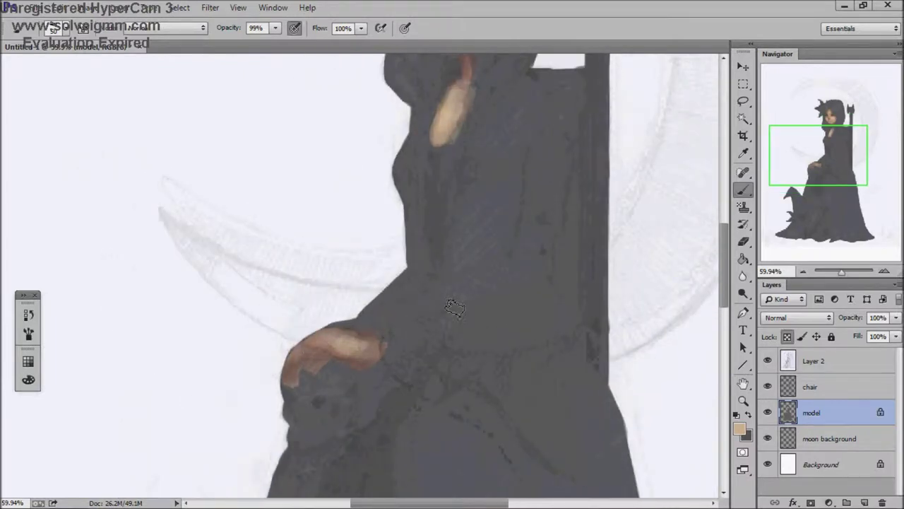
Step: Pick a pale off-white and paint the whites of both eyes
{"action": "scroll", "coordinate": [327, 342], "scroll_direction": "up", "scroll_amount": 3}
{"action": "left_click", "coordinate": [739, 428]}
{"action": "key", "text": "Return"}
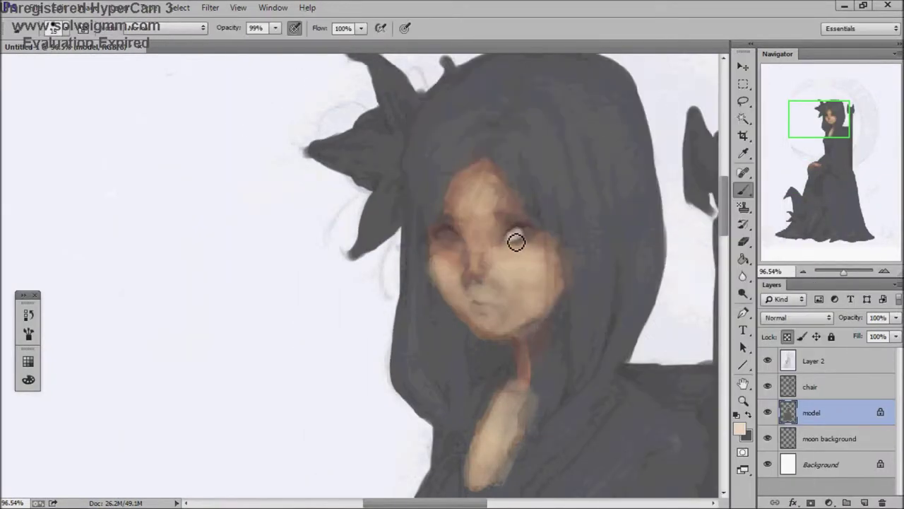
{"action": "scroll", "coordinate": [495, 226], "scroll_direction": "down", "scroll_amount": 2}
{"action": "scroll", "coordinate": [438, 276], "scroll_direction": "right", "scroll_amount": 2}
{"action": "left_click_drag", "start_coordinate": [382, 281], "coordinate": [417, 300]}
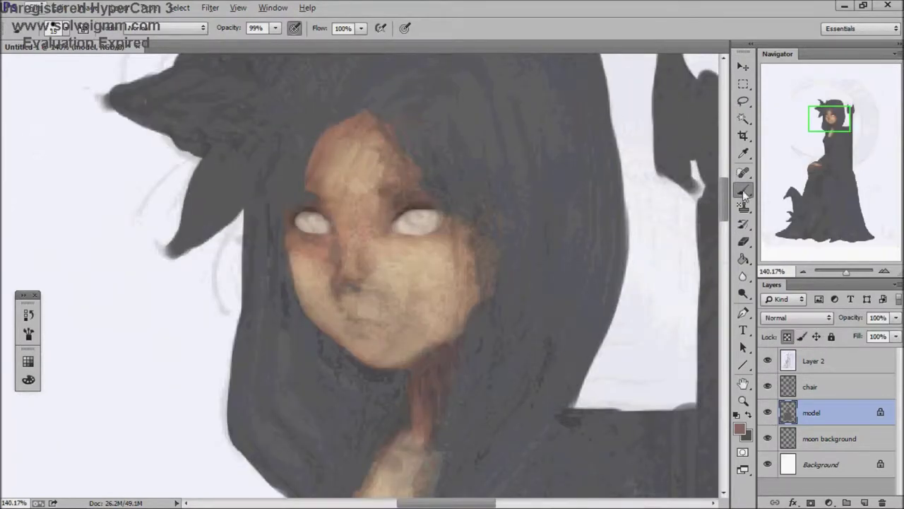
Step: Choose a very dark brown and outline the lids and lash lines of both eyes with a 3 px brush
{"action": "left_click", "coordinate": [739, 428]}
{"action": "left_click", "coordinate": [700, 94]}
{"action": "left_click_drag", "start_coordinate": [410, 212], "coordinate": [418, 219]}
{"action": "scroll", "coordinate": [328, 175], "scroll_direction": "right", "scroll_amount": 3}
{"action": "scroll", "coordinate": [327, 174], "scroll_direction": "up", "scroll_amount": 1}
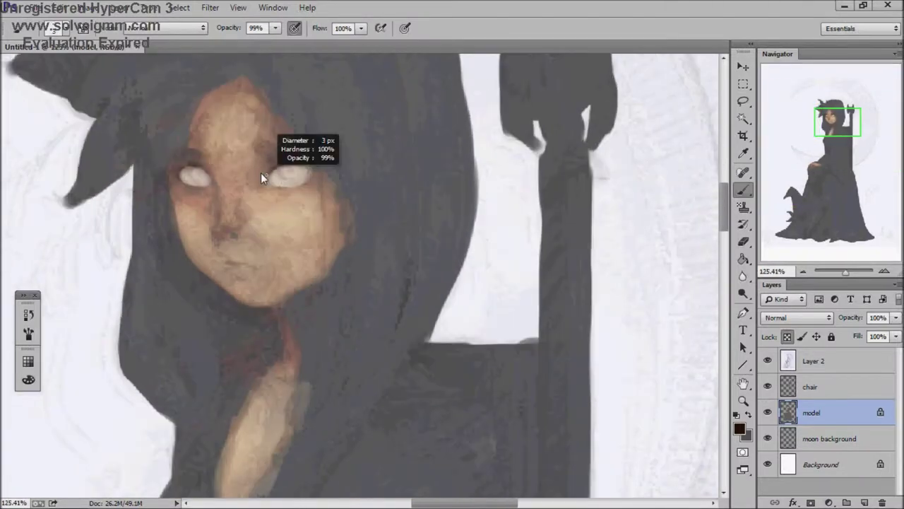
{"action": "scroll", "coordinate": [315, 184], "scroll_direction": "left", "scroll_amount": 2}
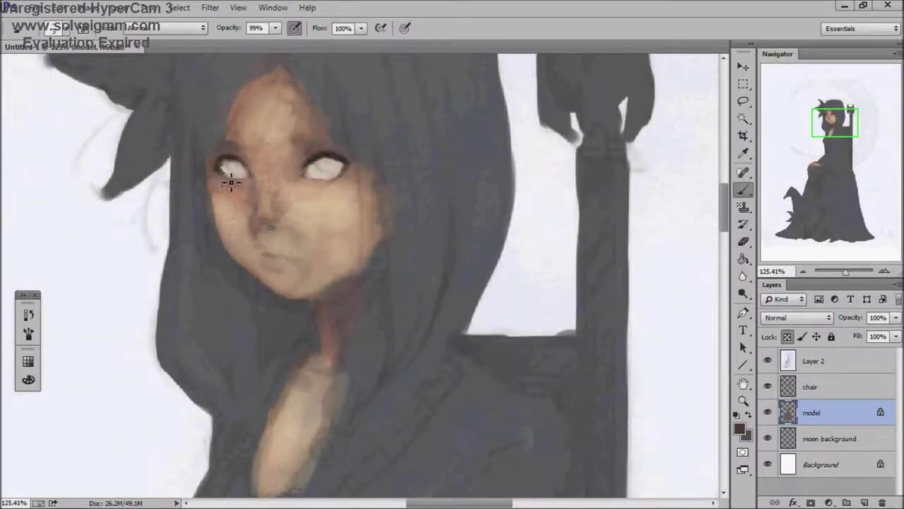
Step: Paint dark irises in both eyes with a larger brush, briefly hiding the model layer to compare with the sketch
{"action": "key", "text": "bracketright"}
{"action": "key", "text": "bracketright"}
{"action": "key", "text": "bracketright"}
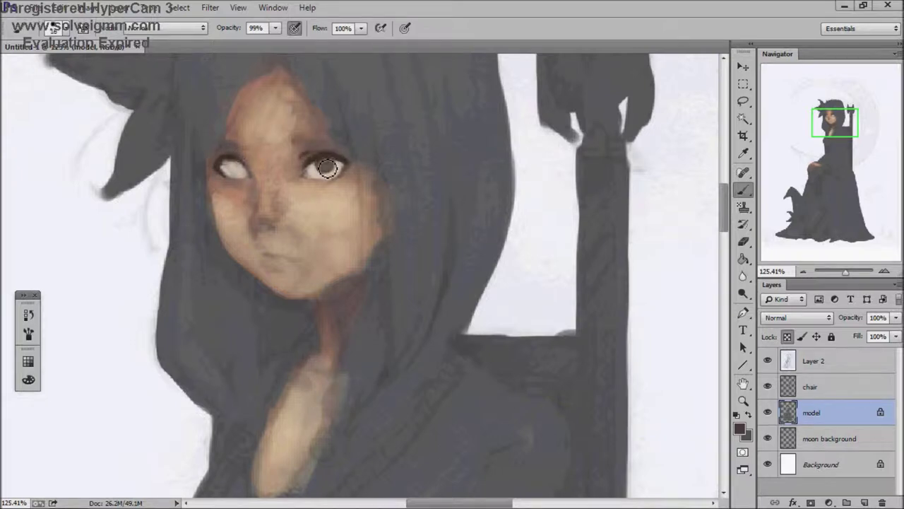
{"action": "scroll", "coordinate": [238, 188], "scroll_direction": "down", "scroll_amount": 3}
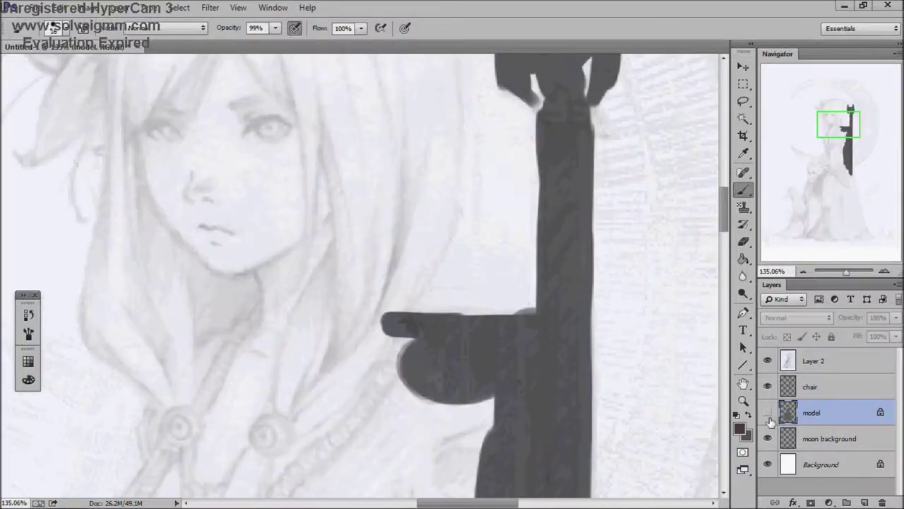
{"action": "scroll", "coordinate": [288, 242], "scroll_direction": "up", "scroll_amount": 3}
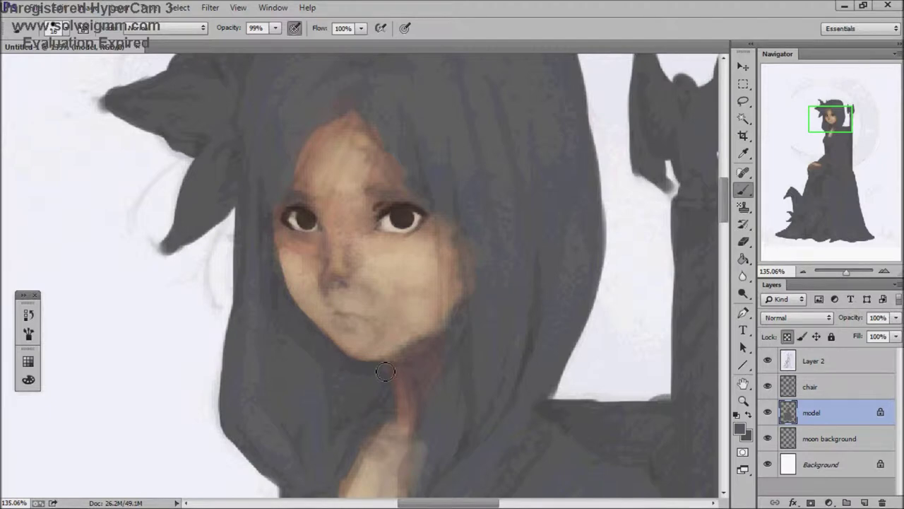
Step: Sample tones from the face and shade the brows, nose, mouth area and cheek
{"action": "scroll", "coordinate": [347, 304], "scroll_direction": "up", "scroll_amount": 1}
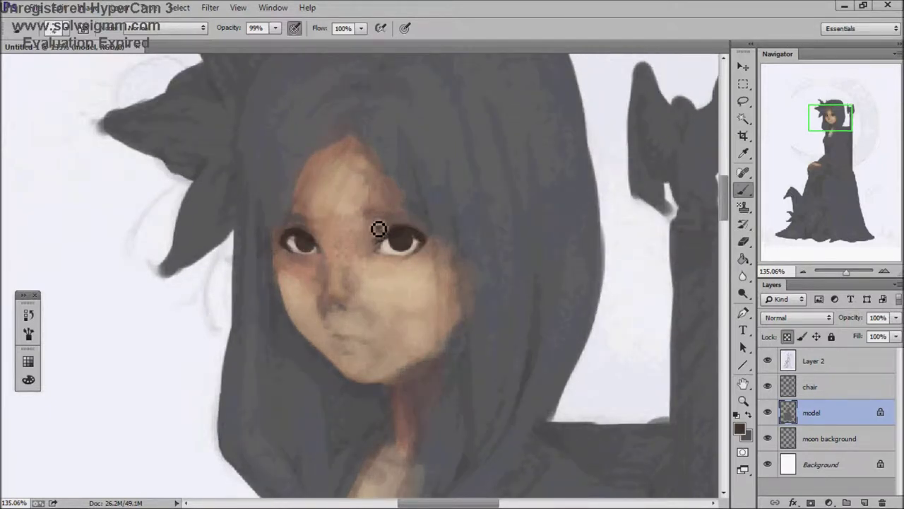
{"action": "scroll", "coordinate": [448, 195], "scroll_direction": "down", "scroll_amount": 1}
{"action": "left_click", "coordinate": [341, 208], "text": "alt"}
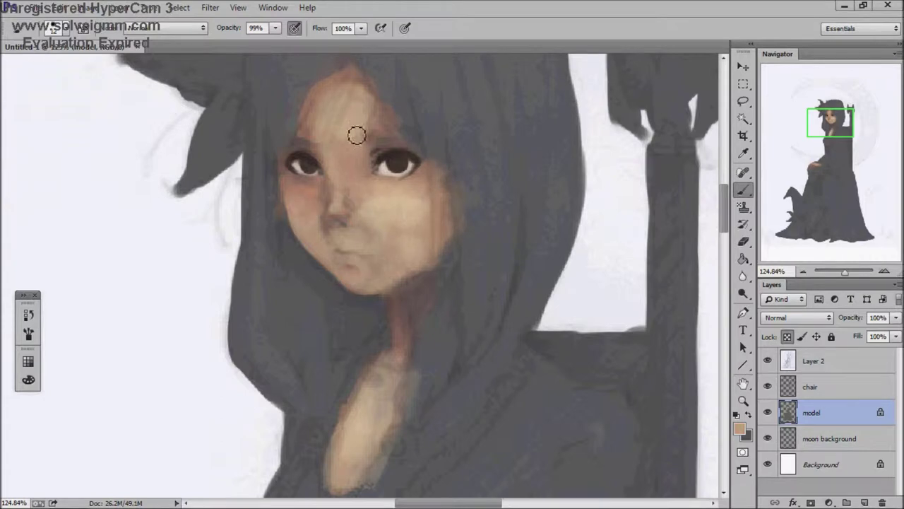
{"action": "left_click", "coordinate": [334, 221], "text": "alt"}
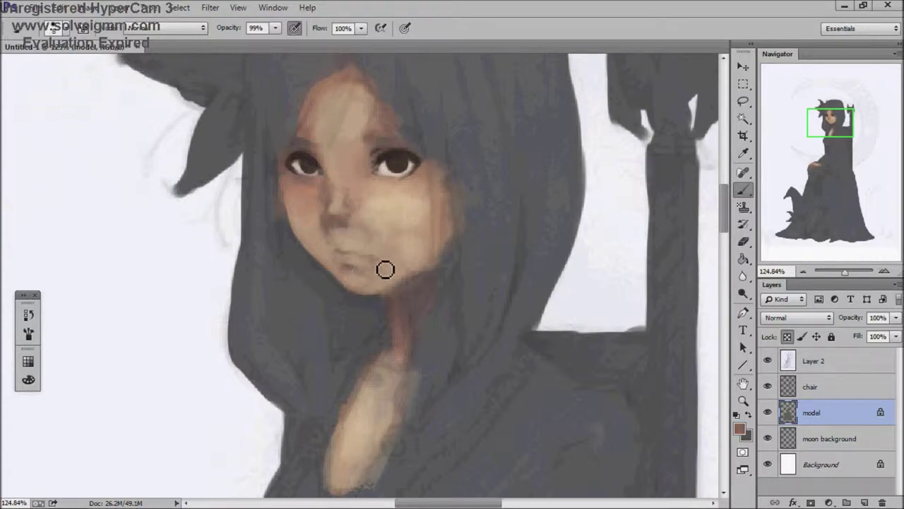
{"action": "scroll", "coordinate": [445, 219], "scroll_direction": "up", "scroll_amount": 1}
{"action": "scroll", "coordinate": [444, 219], "scroll_direction": "down", "scroll_amount": 3}
{"action": "scroll", "coordinate": [368, 198], "scroll_direction": "up", "scroll_amount": 2}
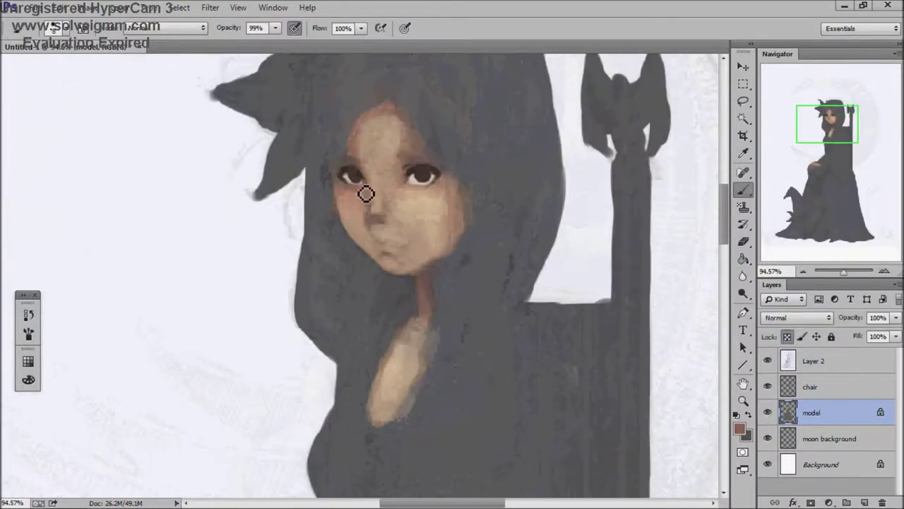
{"action": "left_click_drag", "start_coordinate": [342, 224], "coordinate": [353, 244]}
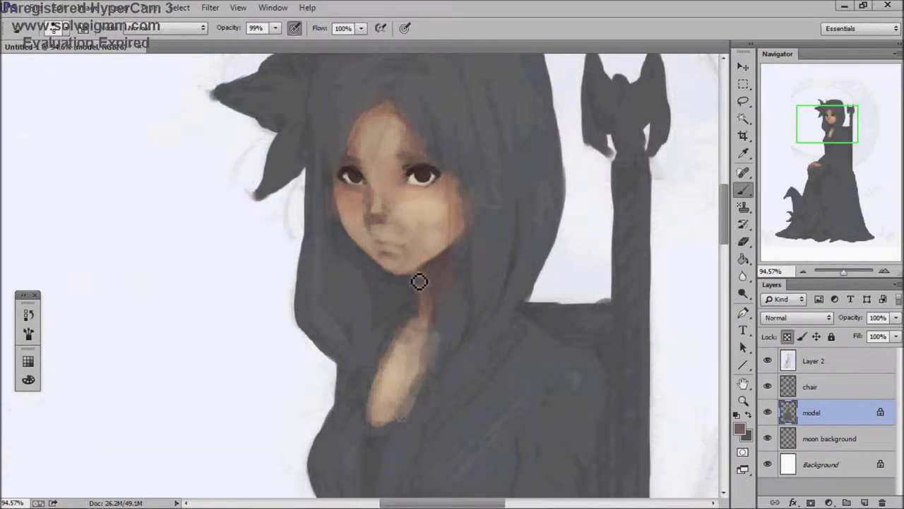
{"action": "scroll", "coordinate": [438, 159], "scroll_direction": "down", "scroll_amount": 2}
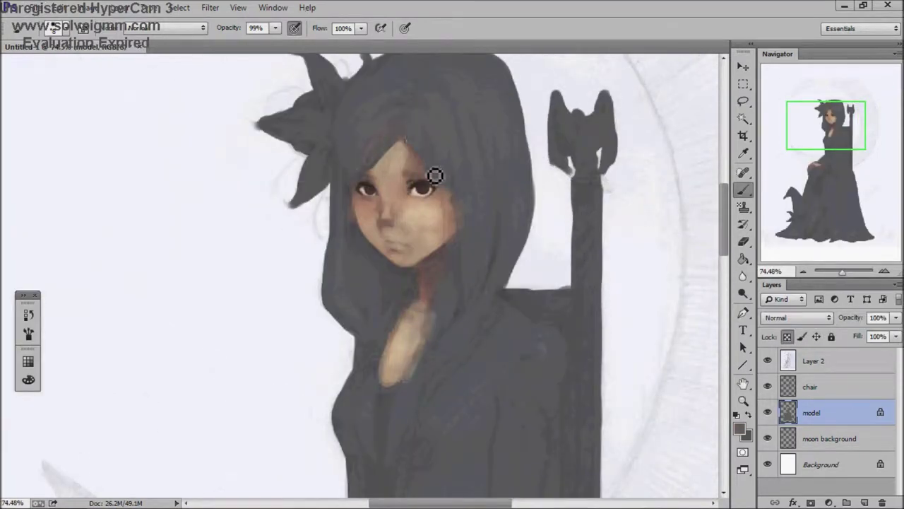
Step: Choose a pale peach tone, enlarge the brush to 210 px and brighten the skin
{"action": "scroll", "coordinate": [423, 170], "scroll_direction": "up", "scroll_amount": 1}
{"action": "left_click", "coordinate": [739, 428]}
{"action": "left_click", "coordinate": [714, 95]}
{"action": "scroll", "coordinate": [427, 253], "scroll_direction": "up", "scroll_amount": 3}
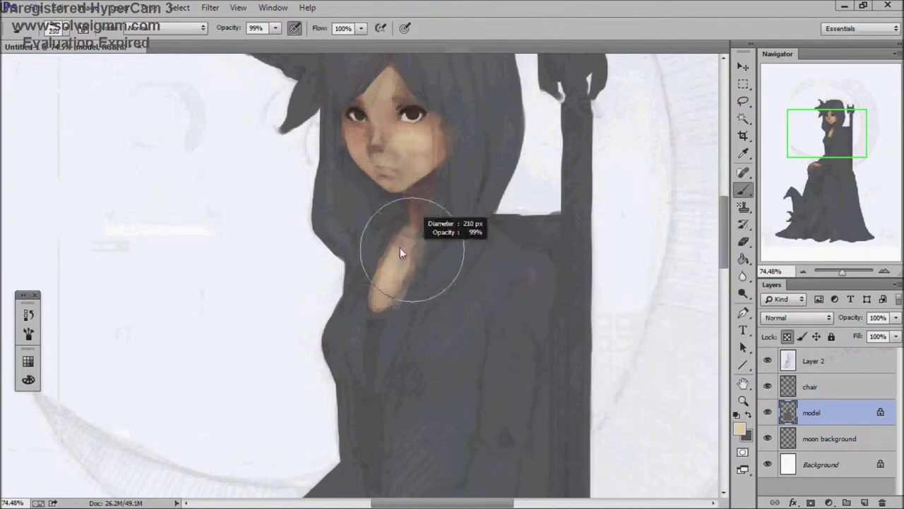
{"action": "left_click_drag", "start_coordinate": [501, 141], "coordinate": [452, 240]}
{"action": "scroll", "coordinate": [424, 197], "scroll_direction": "up", "scroll_amount": 2}
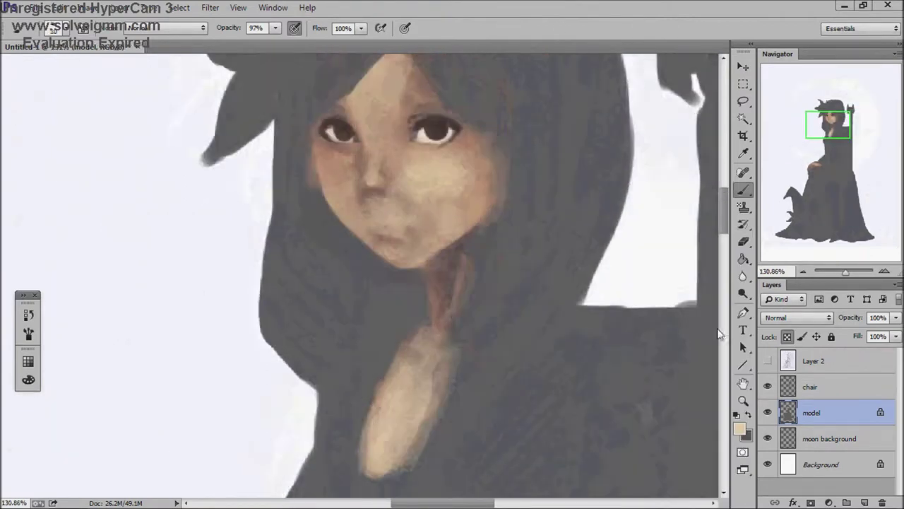
Step: Paint the nostril with a 2 px brush and draw a thin dark mouth line, using sampled colours and briefly showing the sketch layer
{"action": "left_click", "coordinate": [388, 210], "text": "alt"}
{"action": "right_click", "coordinate": [380, 212], "text": "alt"}
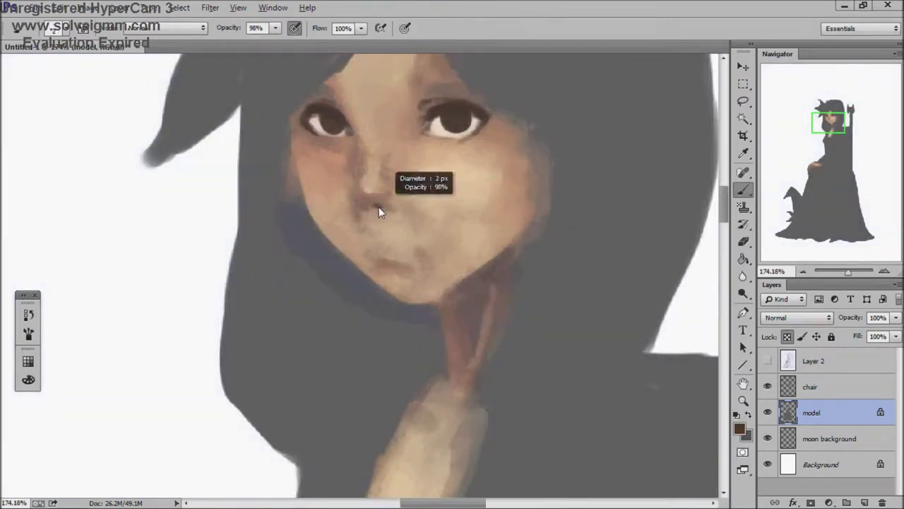
{"action": "left_click", "coordinate": [768, 361]}
{"action": "left_click", "coordinate": [768, 361]}
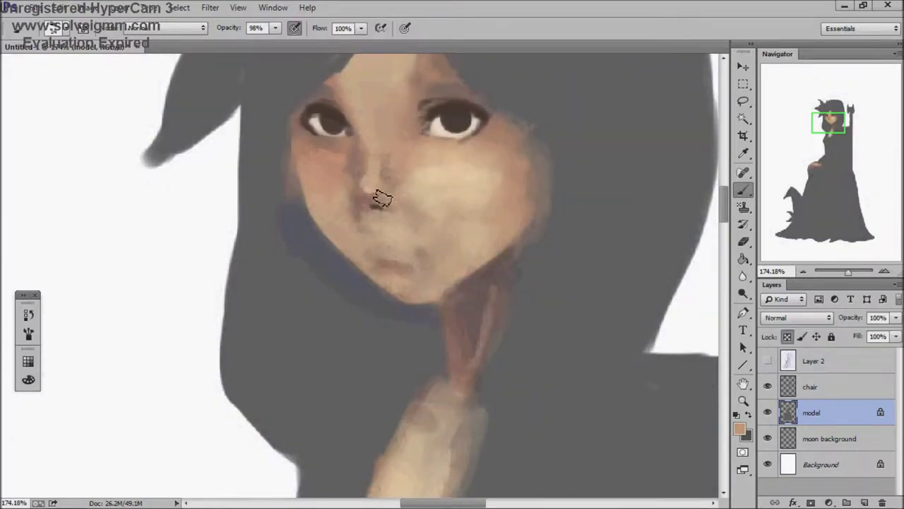
{"action": "right_click", "coordinate": [376, 251], "text": "alt"}
{"action": "left_click", "coordinate": [380, 201], "text": "alt"}
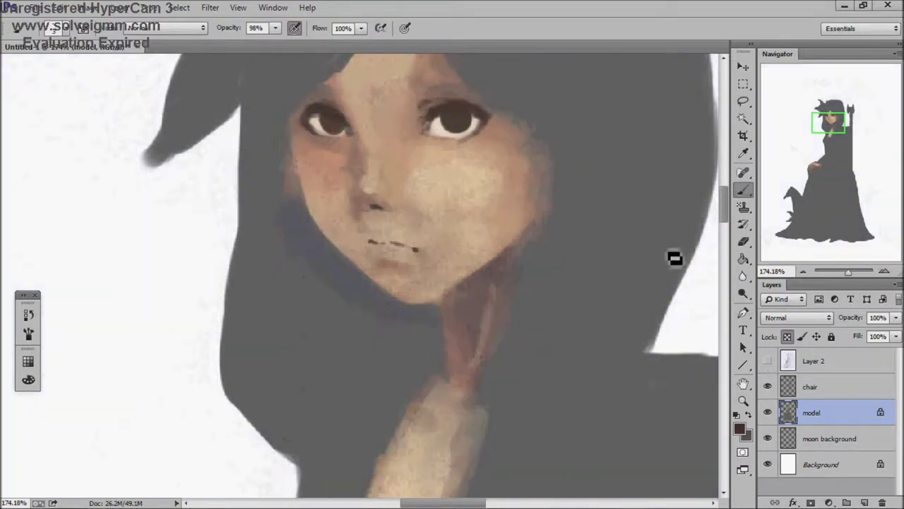
Step: Sample skin tones from the face and blend the cheeks, nose and area around the mouth
{"action": "scroll", "coordinate": [676, 257], "scroll_direction": "up", "scroll_amount": 3}
{"action": "right_click", "coordinate": [410, 293], "text": "alt"}
{"action": "left_click", "coordinate": [389, 322], "text": "alt"}
{"action": "scroll", "coordinate": [521, 209], "scroll_direction": "up", "scroll_amount": 1}
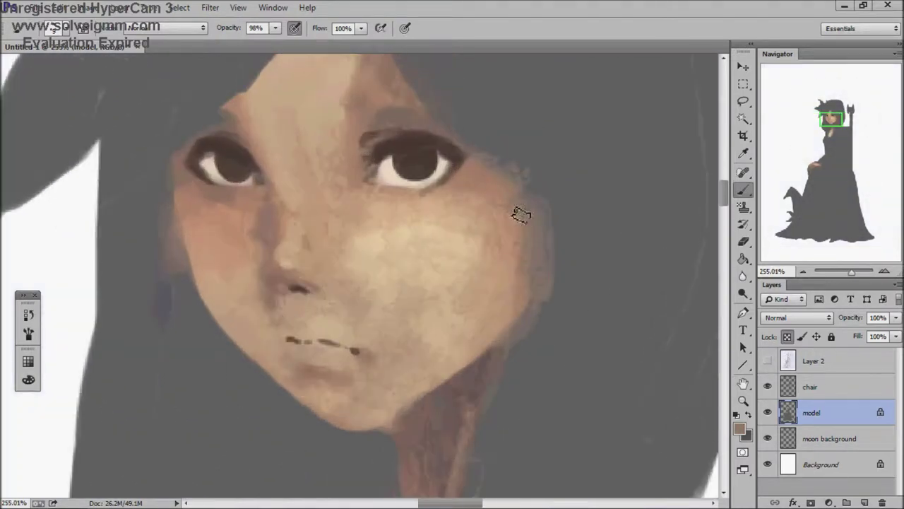
{"action": "scroll", "coordinate": [363, 247], "scroll_direction": "down", "scroll_amount": 2}
{"action": "scroll", "coordinate": [424, 177], "scroll_direction": "up", "scroll_amount": 1}
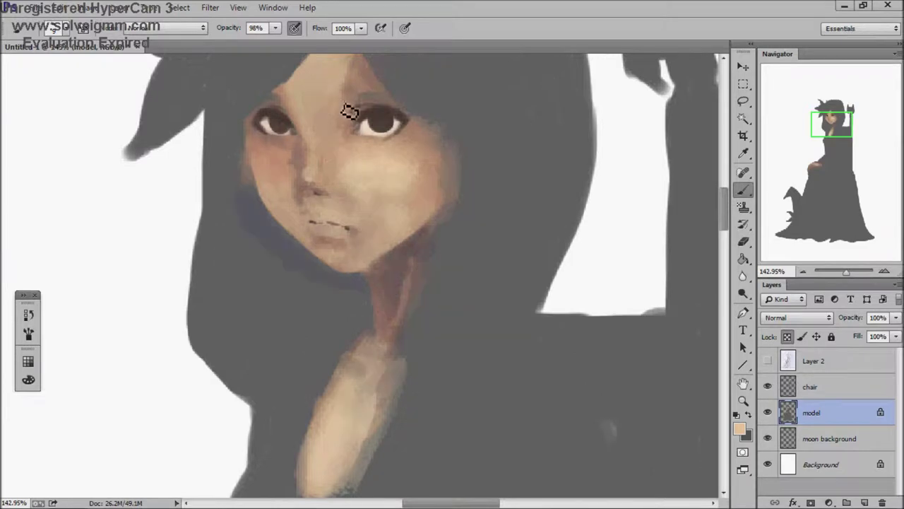
{"action": "mouse_move", "coordinate": [381, 233]}
{"action": "left_mouse_down"}
{"action": "mouse_move", "coordinate": [353, 197]}
{"action": "mouse_move", "coordinate": [399, 210]}
{"action": "left_mouse_up"}
{"action": "scroll", "coordinate": [312, 104], "scroll_direction": "up", "scroll_amount": 1}
{"action": "left_click", "coordinate": [279, 196], "text": "alt"}
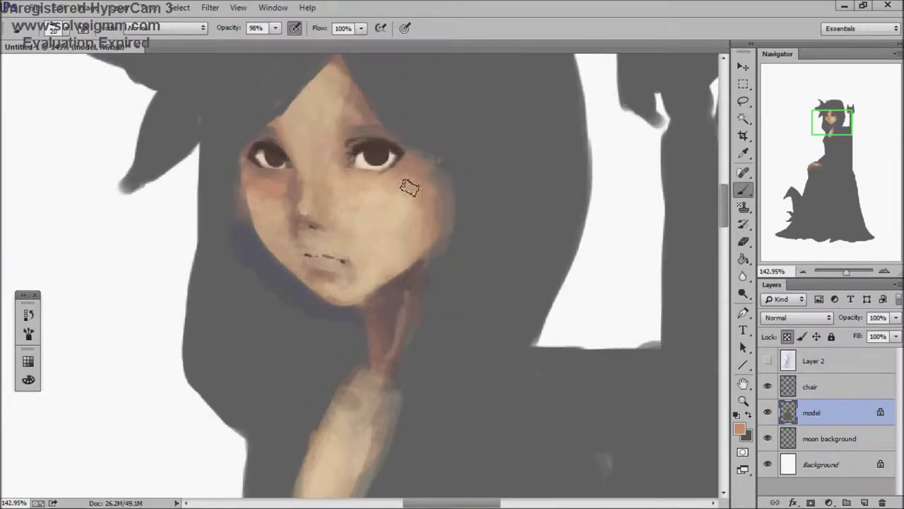
Step: Touch up the painted skin with a sampled tone and save the document as the witch.psd
{"action": "scroll", "coordinate": [410, 187], "scroll_direction": "down", "scroll_amount": 3}
{"action": "left_click_drag", "start_coordinate": [505, 343], "coordinate": [398, 130]}
{"action": "scroll", "coordinate": [353, 212], "scroll_direction": "down", "scroll_amount": 3}
{"action": "left_click_drag", "start_coordinate": [323, 317], "coordinate": [462, 263]}
{"action": "left_click", "coordinate": [342, 339], "text": "alt"}
{"action": "scroll", "coordinate": [445, 131], "scroll_direction": "up", "scroll_amount": 2}
{"action": "scroll", "coordinate": [302, 359], "scroll_direction": "down", "scroll_amount": 2}
{"action": "scroll", "coordinate": [529, 207], "scroll_direction": "down", "scroll_amount": 2}
{"action": "key", "text": "ctrl+s"}
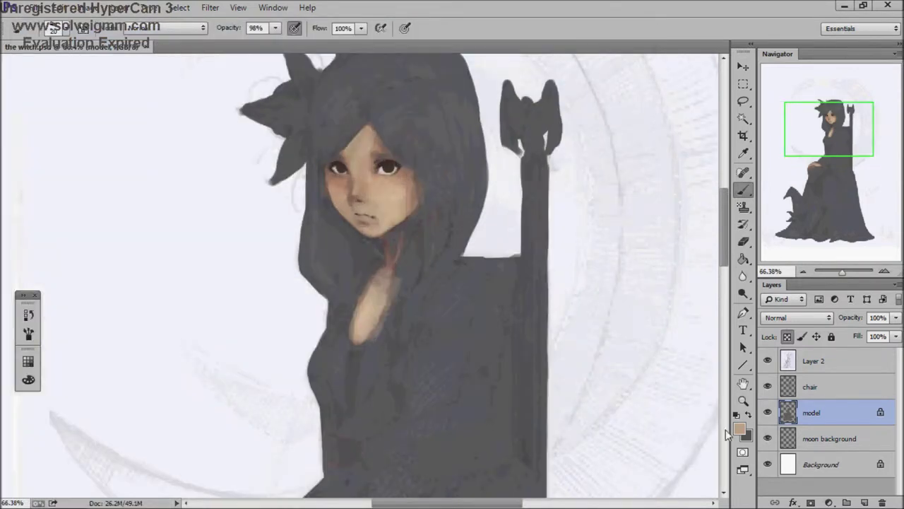
Step: Choose a reddish brown and fill in the hair on the model layer, including the long strands over the chest at 100% opacity
{"action": "left_click", "coordinate": [737, 429]}
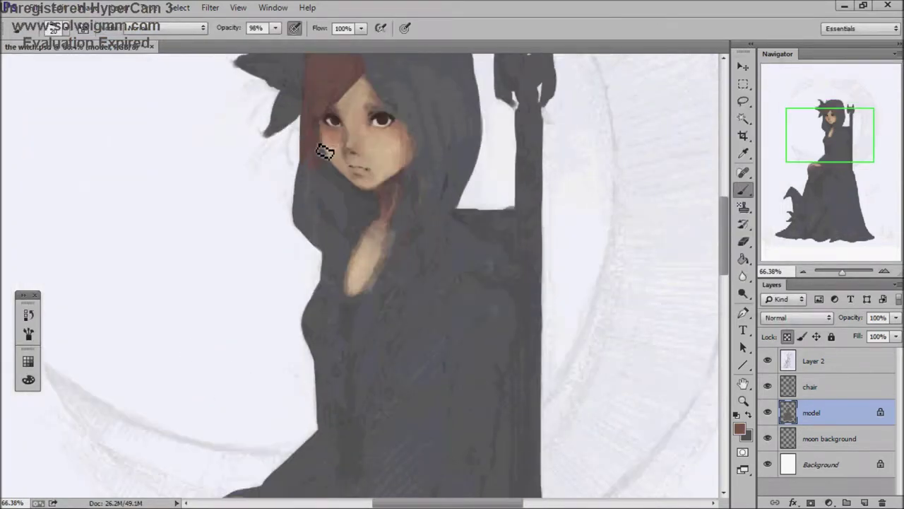
{"action": "scroll", "coordinate": [330, 150], "scroll_direction": "up", "scroll_amount": 3}
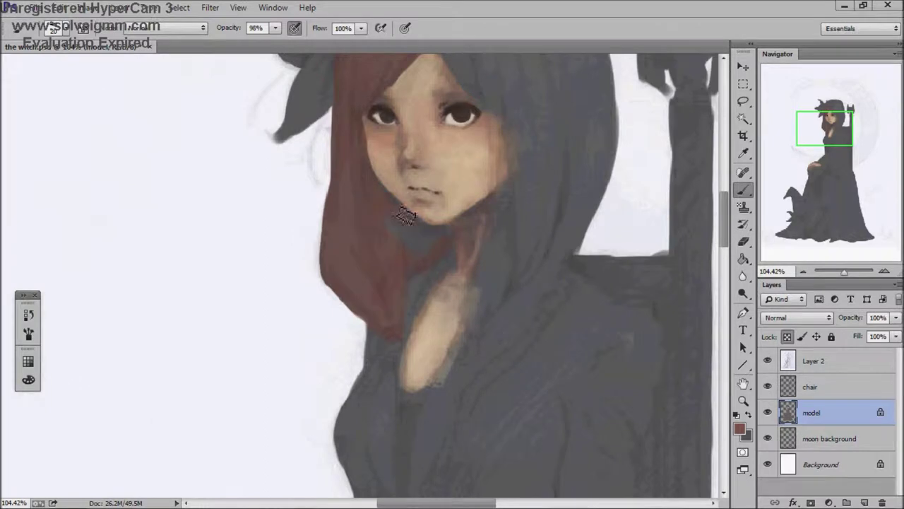
{"action": "left_click_drag", "start_coordinate": [358, 303], "coordinate": [290, 224]}
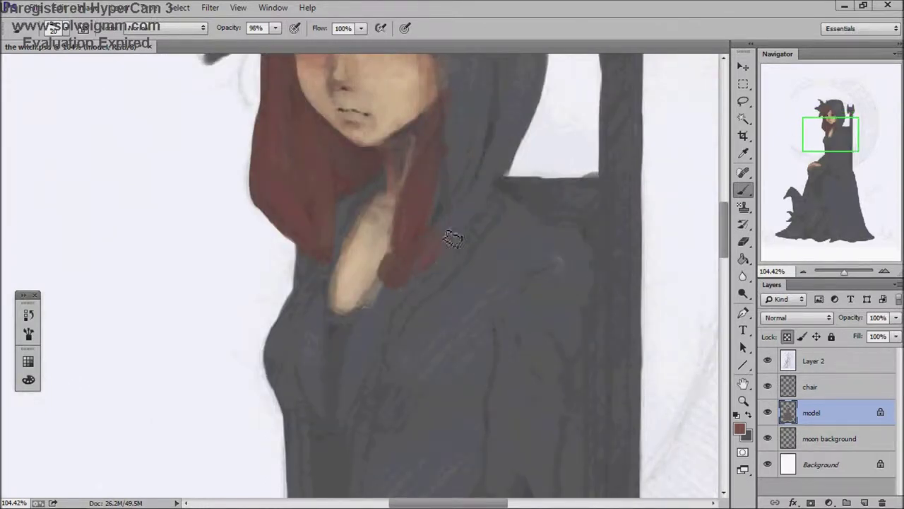
{"action": "scroll", "coordinate": [351, 395], "scroll_direction": "down", "scroll_amount": 3}
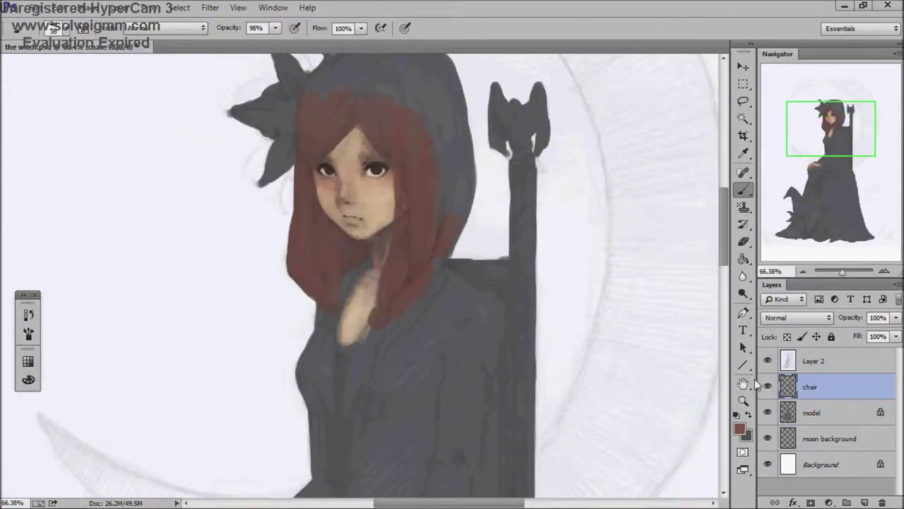
{"action": "right_click", "coordinate": [440, 119]}
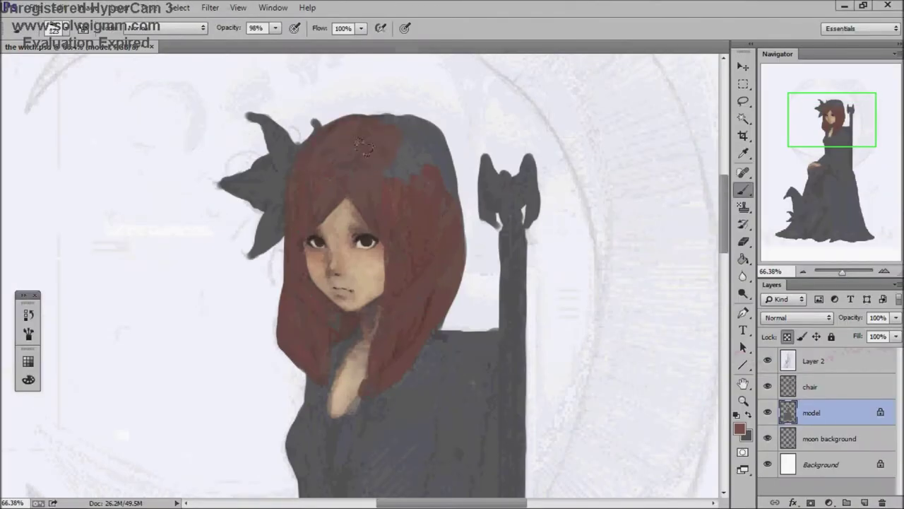
{"action": "left_click_drag", "start_coordinate": [345, 482], "coordinate": [404, 253]}
{"action": "key", "text": "0"}
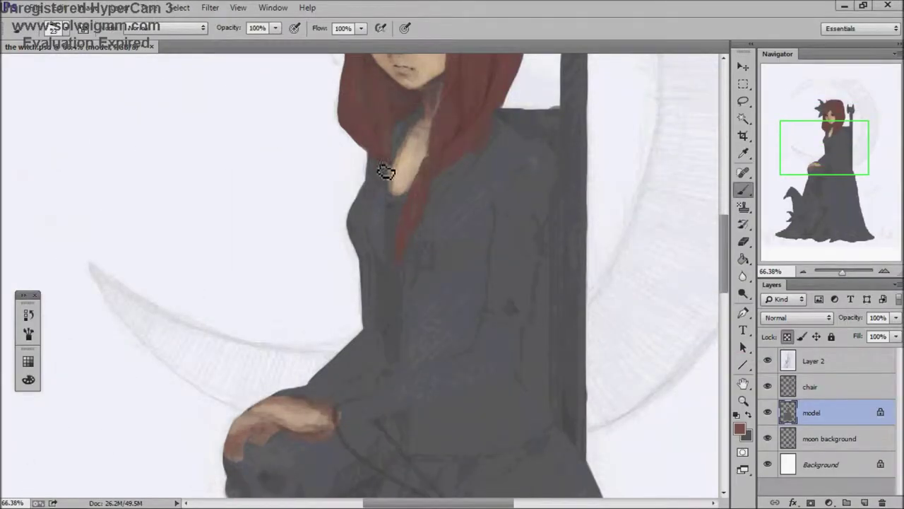
{"action": "scroll", "coordinate": [381, 152], "scroll_direction": "up", "scroll_amount": 3}
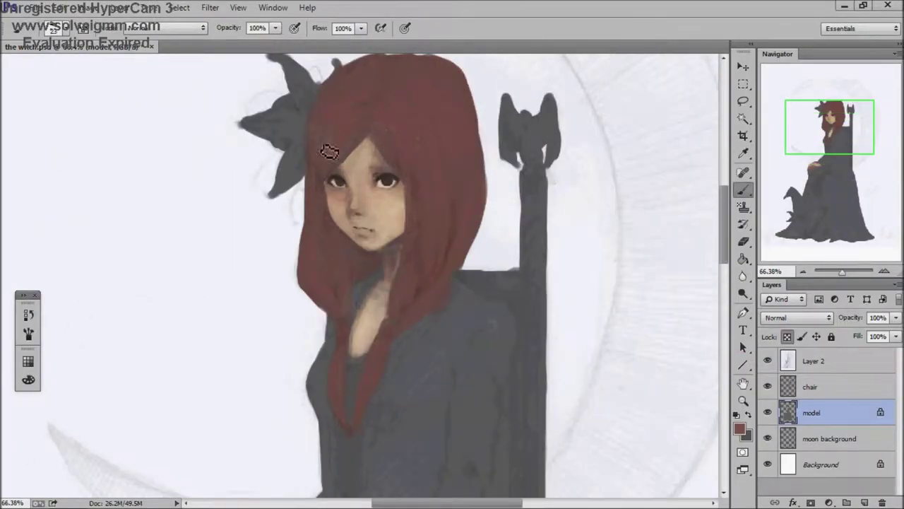
Step: Paint a magenta base for the top between the hair strands, just below the neckline
{"action": "scroll", "coordinate": [327, 146], "scroll_direction": "down", "scroll_amount": 2}
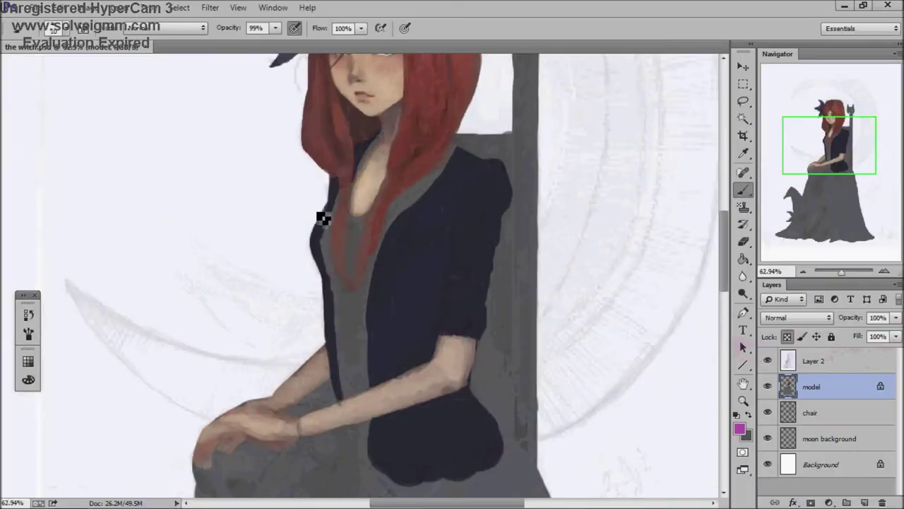
{"action": "left_click_drag", "start_coordinate": [355, 215], "coordinate": [366, 238]}
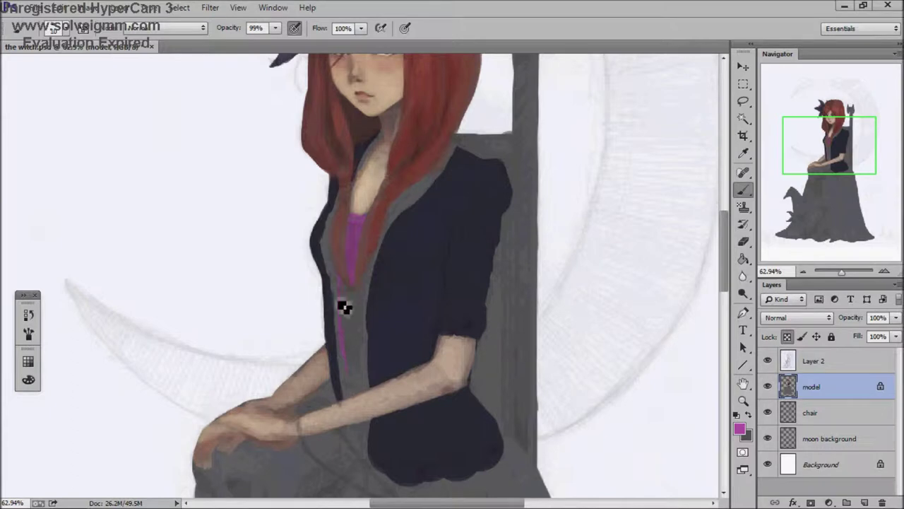
{"action": "key", "text": "d"}
{"action": "left_click_drag", "start_coordinate": [347, 362], "coordinate": [353, 212]}
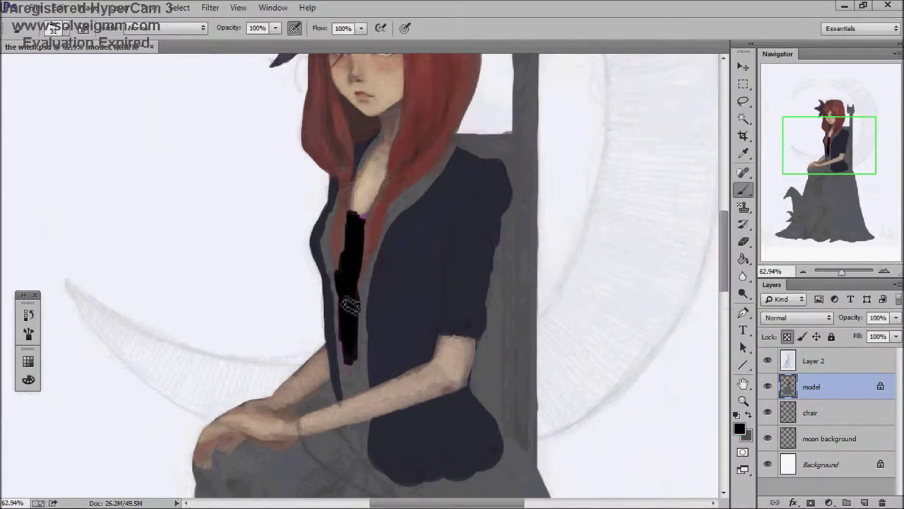
{"action": "scroll", "coordinate": [373, 325], "scroll_direction": "down", "scroll_amount": 3}
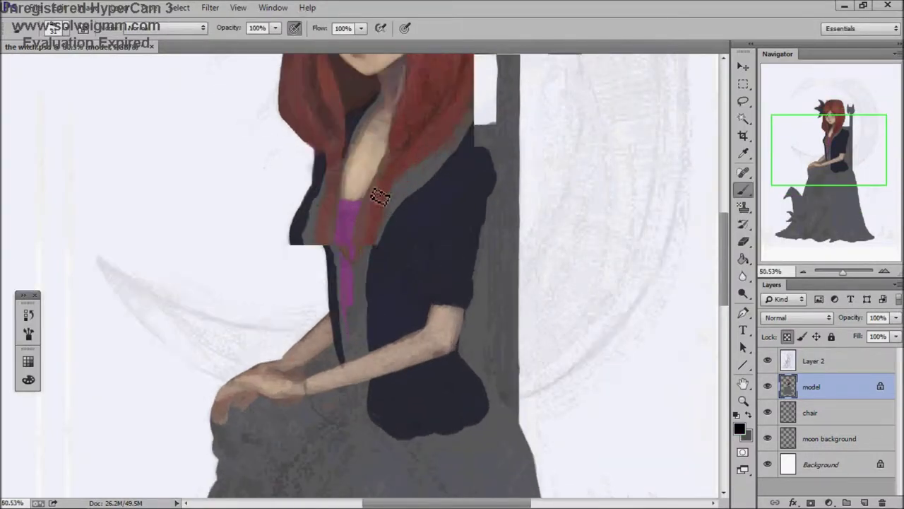
Step: Set the foreground colour to the dark purple 683a63 and paint the top between the jacket edges down to the forearm
{"action": "left_click", "coordinate": [739, 429]}
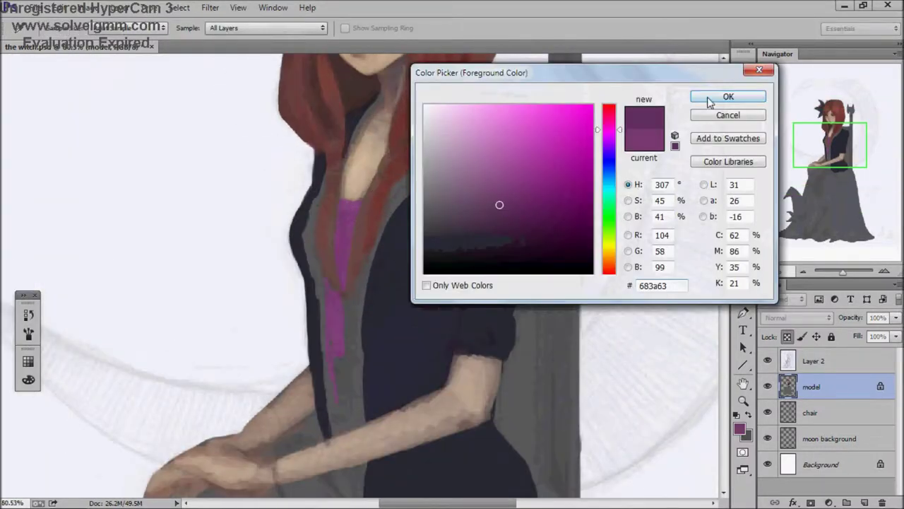
{"action": "left_click", "coordinate": [696, 97]}
{"action": "scroll", "coordinate": [351, 247], "scroll_direction": "down", "scroll_amount": 2}
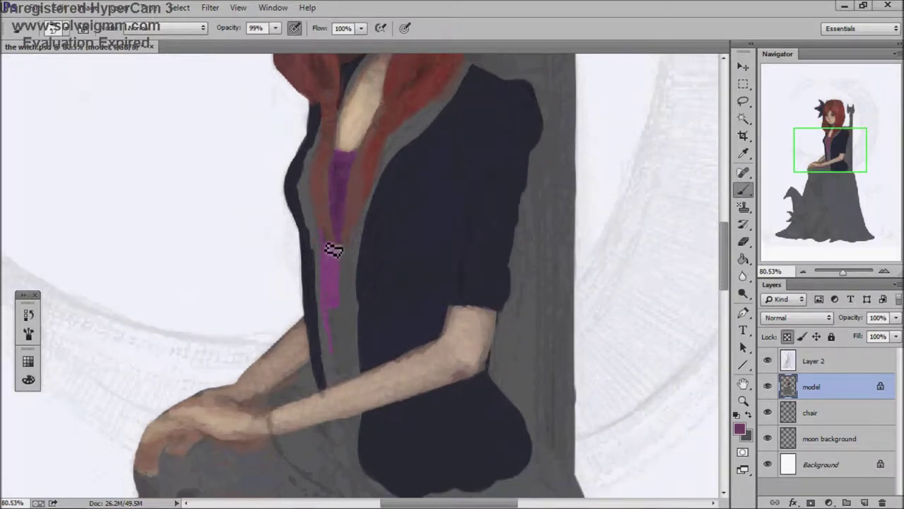
{"action": "left_click_drag", "start_coordinate": [334, 288], "coordinate": [335, 349]}
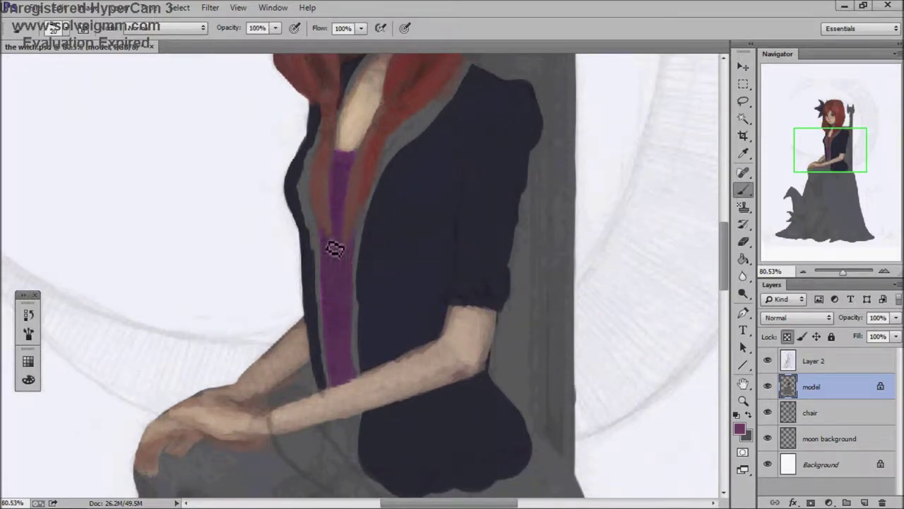
{"action": "scroll", "coordinate": [341, 258], "scroll_direction": "down", "scroll_amount": 4}
{"action": "scroll", "coordinate": [319, 202], "scroll_direction": "up", "scroll_amount": 3}
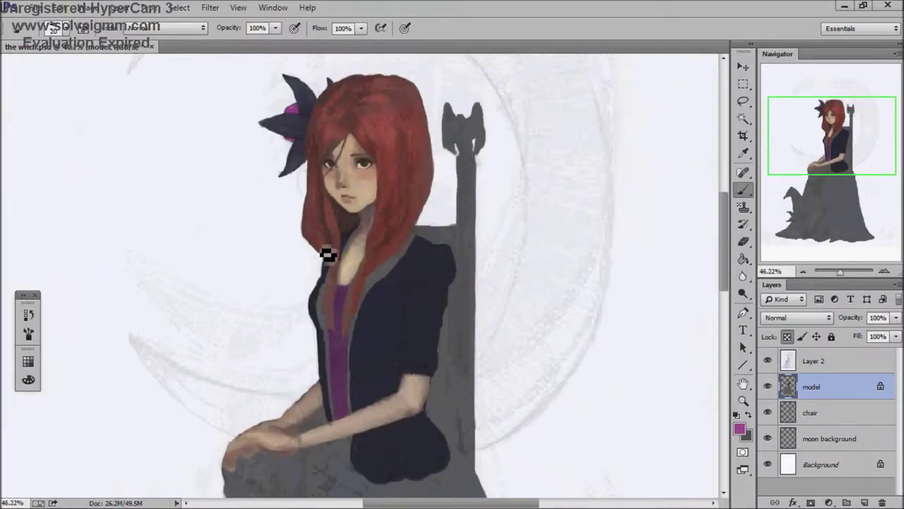
Step: Choose a textured brush from the presets, resize it, and shade the magenta top between the jacket edges with lighter and darker purple
{"action": "scroll", "coordinate": [340, 379], "scroll_direction": "up", "scroll_amount": 2}
{"action": "right_click", "coordinate": [339, 233]}
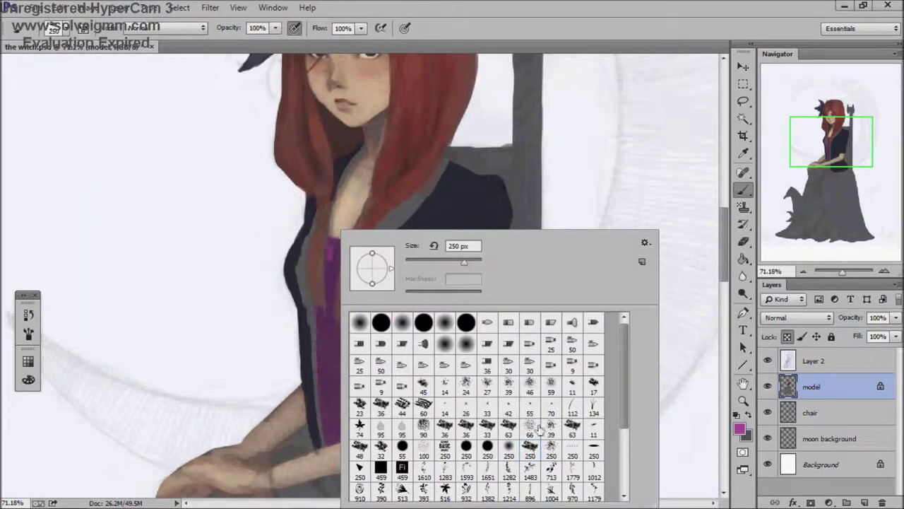
{"action": "left_click_drag", "start_coordinate": [329, 260], "coordinate": [313, 258]}
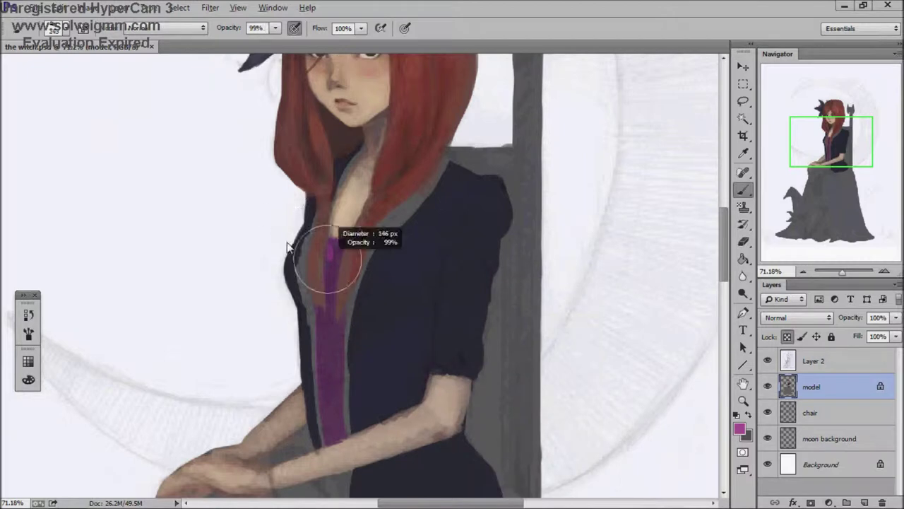
{"action": "scroll", "coordinate": [333, 292], "scroll_direction": "down", "scroll_amount": 3}
{"action": "left_click", "coordinate": [327, 343], "text": "alt"}
{"action": "scroll", "coordinate": [329, 343], "scroll_direction": "up", "scroll_amount": 6}
{"action": "scroll", "coordinate": [347, 212], "scroll_direction": "down", "scroll_amount": 6}
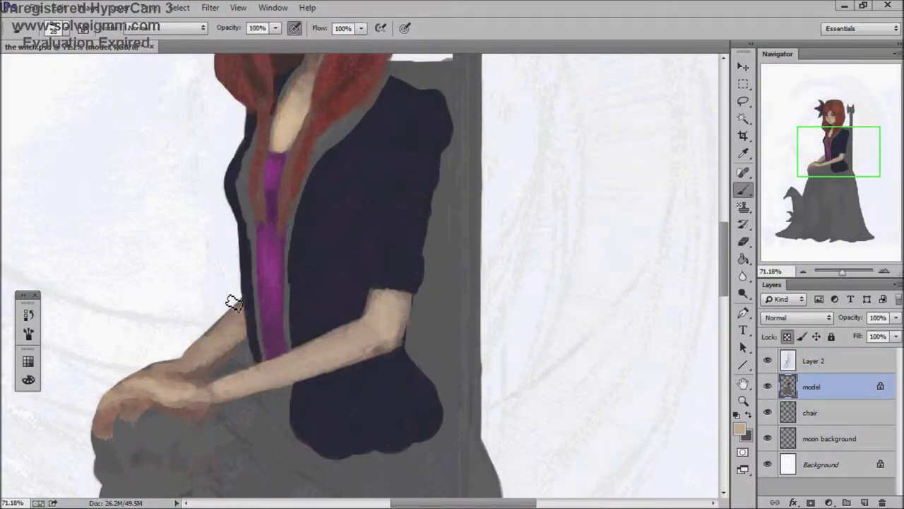
Step: Paint the hip and upper skirt below the forearm in dark navy on the model layer
{"action": "key", "text": "x"}
{"action": "left_click_drag", "start_coordinate": [343, 266], "coordinate": [304, 354]}
{"action": "left_click_drag", "start_coordinate": [467, 219], "coordinate": [501, 296]}
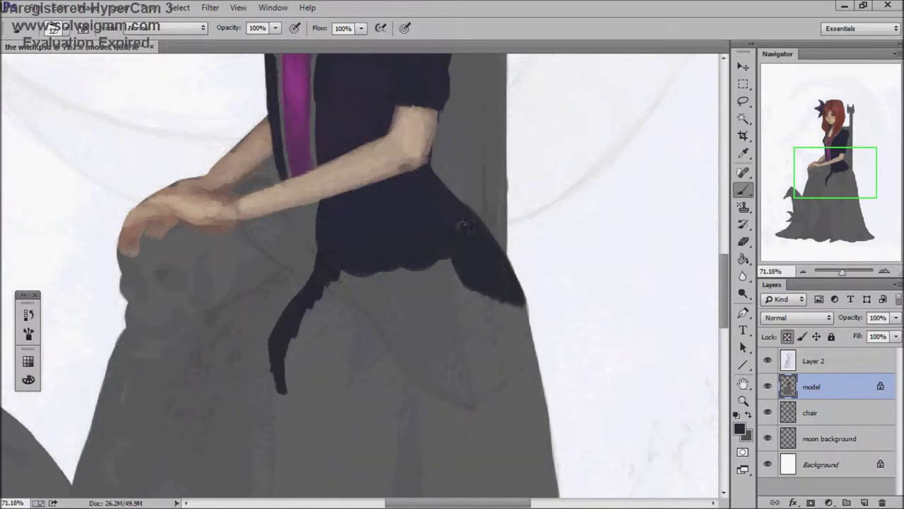
{"action": "scroll", "coordinate": [395, 283], "scroll_direction": "down", "scroll_amount": 2}
{"action": "left_click_drag", "start_coordinate": [282, 297], "coordinate": [404, 130]}
{"action": "scroll", "coordinate": [404, 130], "scroll_direction": "up", "scroll_amount": 2}
{"action": "scroll", "coordinate": [462, 198], "scroll_direction": "down", "scroll_amount": 4}
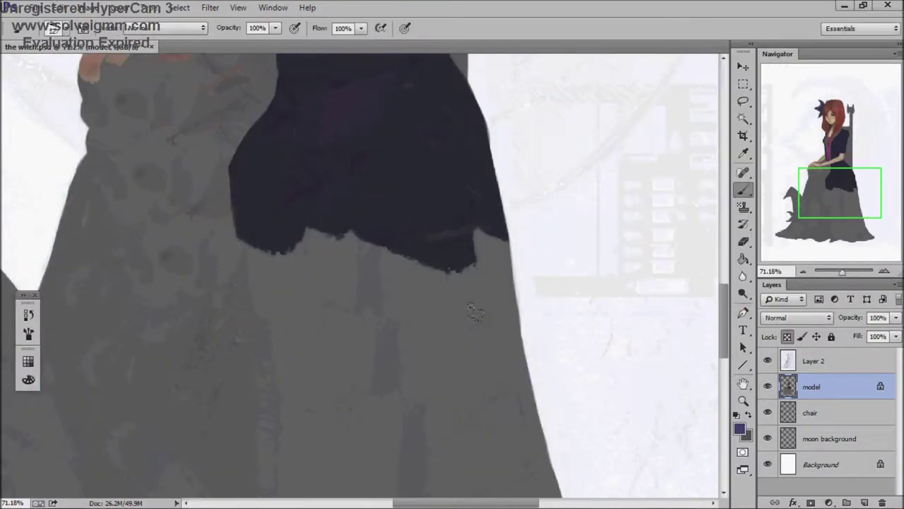
Step: Extend the dark navy down the skirt to its hem, adding muted purple near the bottom
{"action": "scroll", "coordinate": [360, 278], "scroll_direction": "down", "scroll_amount": 3}
{"action": "left_click_drag", "start_coordinate": [396, 297], "coordinate": [487, 360]}
{"action": "key", "text": "x"}
{"action": "mouse_move", "coordinate": [297, 177]}
{"action": "left_mouse_down"}
{"action": "mouse_move", "coordinate": [293, 91]}
{"action": "mouse_move", "coordinate": [424, 141]}
{"action": "mouse_move", "coordinate": [325, 212]}
{"action": "mouse_move", "coordinate": [433, 274]}
{"action": "left_mouse_up"}
{"action": "mouse_move", "coordinate": [301, 187]}
{"action": "left_mouse_down"}
{"action": "mouse_move", "coordinate": [339, 182]}
{"action": "mouse_move", "coordinate": [362, 369]}
{"action": "mouse_move", "coordinate": [293, 266]}
{"action": "mouse_move", "coordinate": [303, 232]}
{"action": "mouse_move", "coordinate": [287, 228]}
{"action": "mouse_move", "coordinate": [315, 257]}
{"action": "left_mouse_up"}
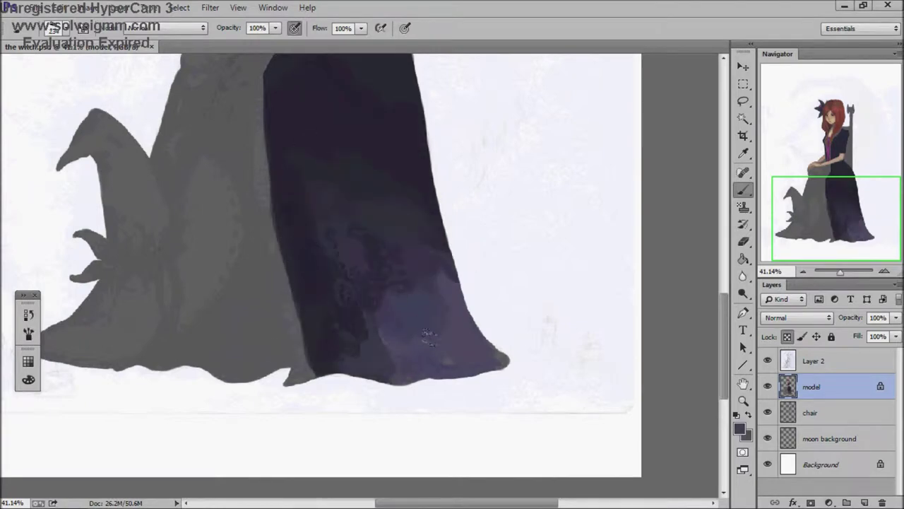
Step: Blend dark folds and soft purple-blue highlights along the length of the painted skirt
{"action": "scroll", "coordinate": [427, 336], "scroll_direction": "down", "scroll_amount": 5}
{"action": "scroll", "coordinate": [464, 228], "scroll_direction": "up", "scroll_amount": 6}
{"action": "scroll", "coordinate": [353, 296], "scroll_direction": "down", "scroll_amount": 1}
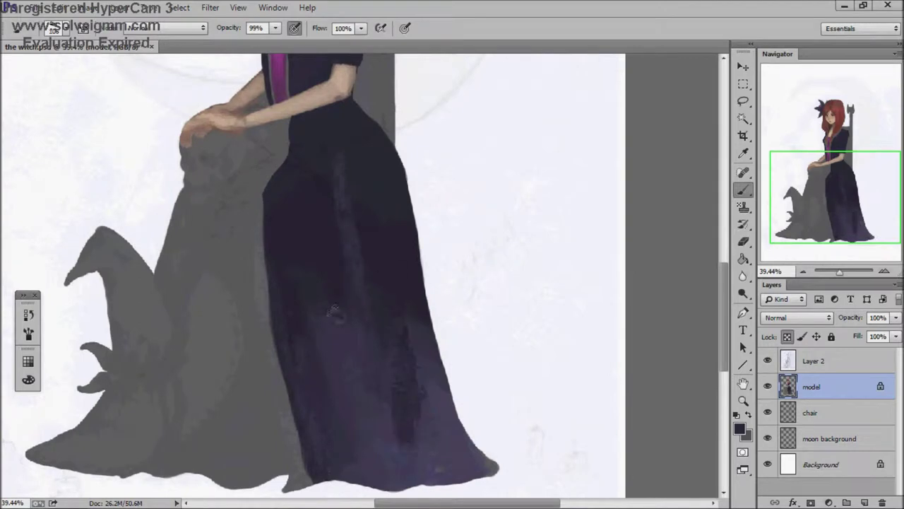
{"action": "scroll", "coordinate": [424, 240], "scroll_direction": "down", "scroll_amount": 3}
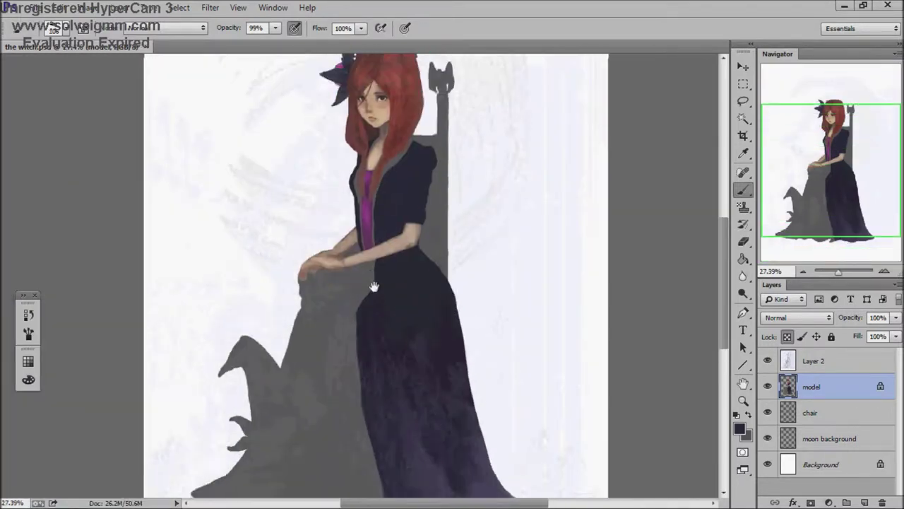
{"action": "scroll", "coordinate": [382, 318], "scroll_direction": "down", "scroll_amount": 3}
{"action": "scroll", "coordinate": [297, 396], "scroll_direction": "up", "scroll_amount": 4}
Step: Raise the opacity of the Layer 2 sketch, and on the model layer paint the pointed shape beside the skirt dark navy
{"action": "left_click", "coordinate": [813, 362]}
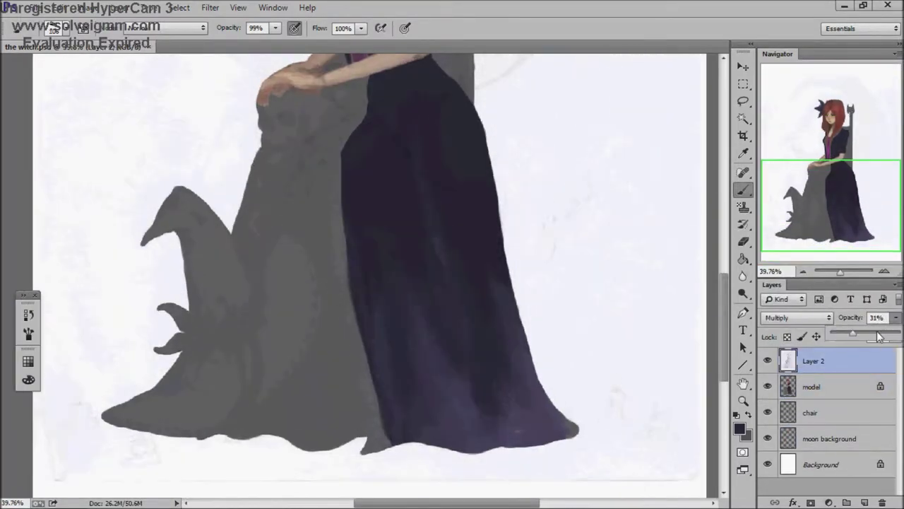
{"action": "left_click", "coordinate": [806, 378]}
{"action": "left_click_drag", "start_coordinate": [236, 233], "coordinate": [252, 179]}
{"action": "key", "text": "ctrl+z"}
{"action": "scroll", "coordinate": [260, 135], "scroll_direction": "down", "scroll_amount": 1}
{"action": "mouse_move", "coordinate": [177, 212]}
{"action": "left_mouse_down"}
{"action": "mouse_move", "coordinate": [251, 206]}
{"action": "mouse_move", "coordinate": [172, 279]}
{"action": "mouse_move", "coordinate": [189, 383]}
{"action": "mouse_move", "coordinate": [252, 354]}
{"action": "mouse_move", "coordinate": [202, 333]}
{"action": "mouse_move", "coordinate": [246, 200]}
{"action": "left_mouse_up"}
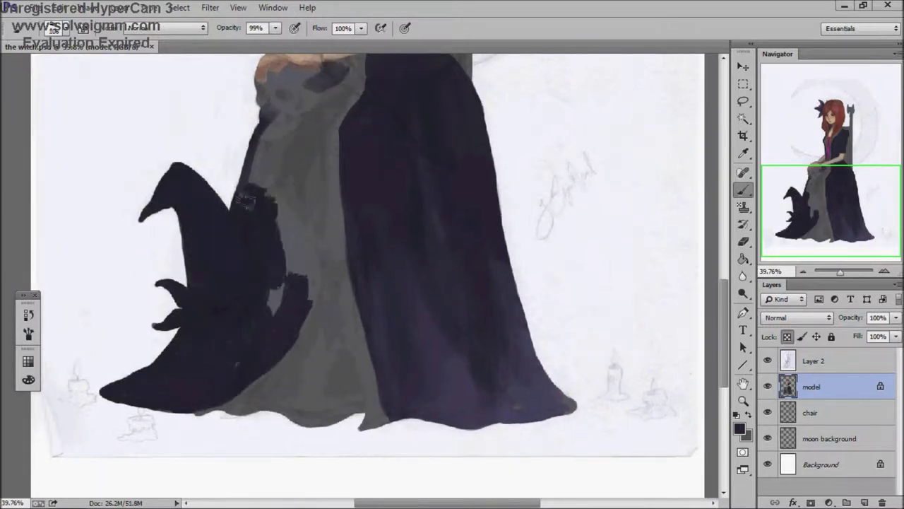
{"action": "left_click_drag", "start_coordinate": [233, 356], "coordinate": [306, 319]}
Step: Shade the jacket's chest, waist and sleeve with soft blue-purple highlights over the dark base
{"action": "scroll", "coordinate": [352, 254], "scroll_direction": "down", "scroll_amount": 2}
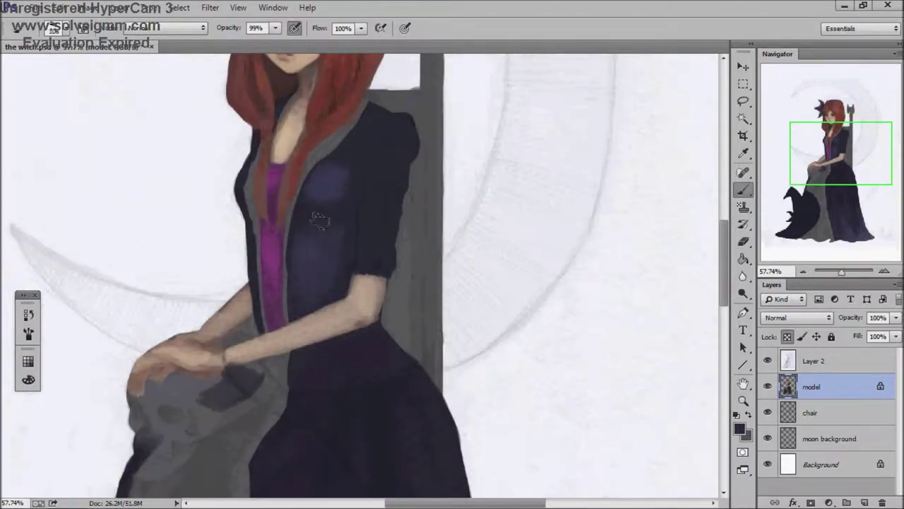
{"action": "key", "text": "ctrl+0"}
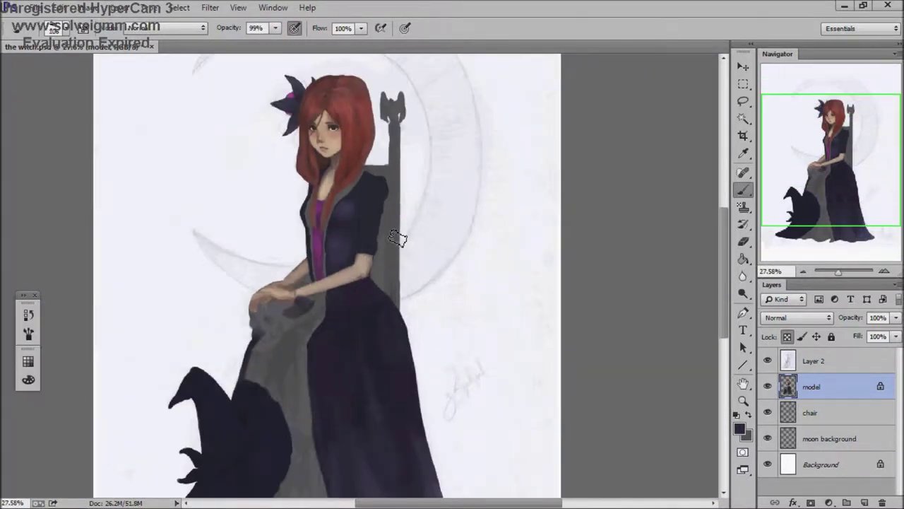
{"action": "scroll", "coordinate": [397, 239], "scroll_direction": "up", "scroll_amount": 4}
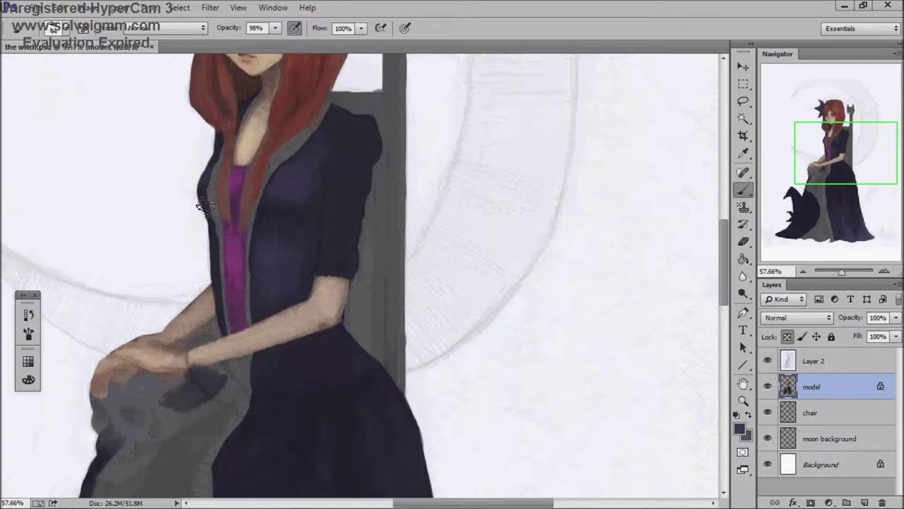
{"action": "scroll", "coordinate": [332, 204], "scroll_direction": "down", "scroll_amount": 1}
{"action": "mouse_move", "coordinate": [371, 133]}
{"action": "left_mouse_down"}
{"action": "mouse_move", "coordinate": [396, 212]}
{"action": "mouse_move", "coordinate": [452, 226]}
{"action": "left_mouse_up"}
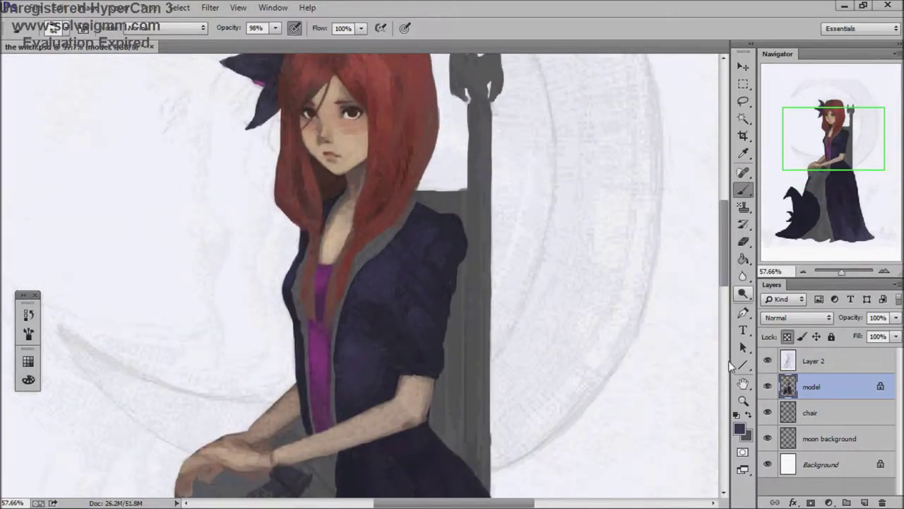
Step: Paint a round bright cyan spot on the Background layer in the empty area beside the witch
{"action": "right_click", "coordinate": [283, 231]}
{"action": "key", "text": "Escape"}
{"action": "scroll", "coordinate": [246, 173], "scroll_direction": "down", "scroll_amount": 5}
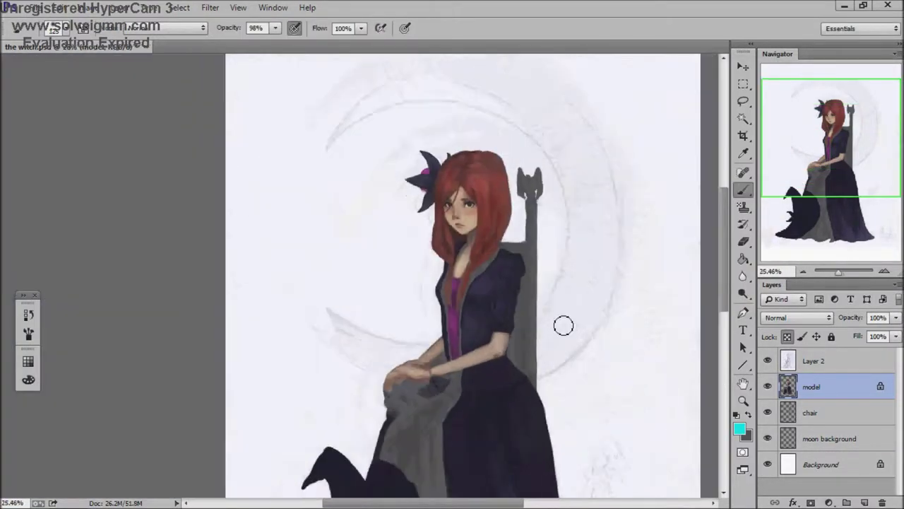
{"action": "key", "text": "alt+comma"}
{"action": "left_click", "coordinate": [195, 247]}
{"action": "right_click", "coordinate": [227, 207]}
{"action": "key", "text": "Escape"}
Step: Return to the model layer and sample tones from the painted figure
{"action": "left_click", "coordinate": [452, 296], "text": "ctrl"}
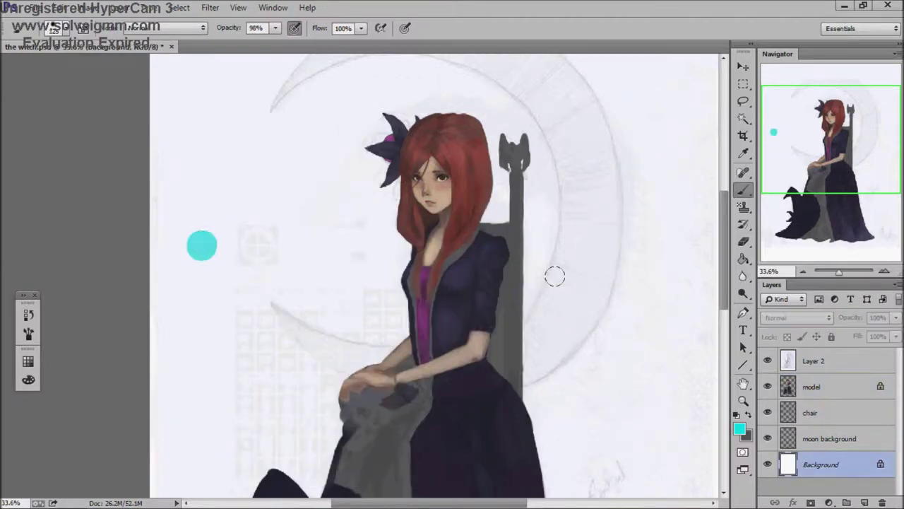
{"action": "scroll", "coordinate": [466, 381], "scroll_direction": "up", "scroll_amount": 4}
{"action": "left_click", "coordinate": [373, 203], "text": "alt"}
{"action": "scroll", "coordinate": [363, 259], "scroll_direction": "up", "scroll_amount": 5}
{"action": "scroll", "coordinate": [323, 146], "scroll_direction": "down", "scroll_amount": 2}
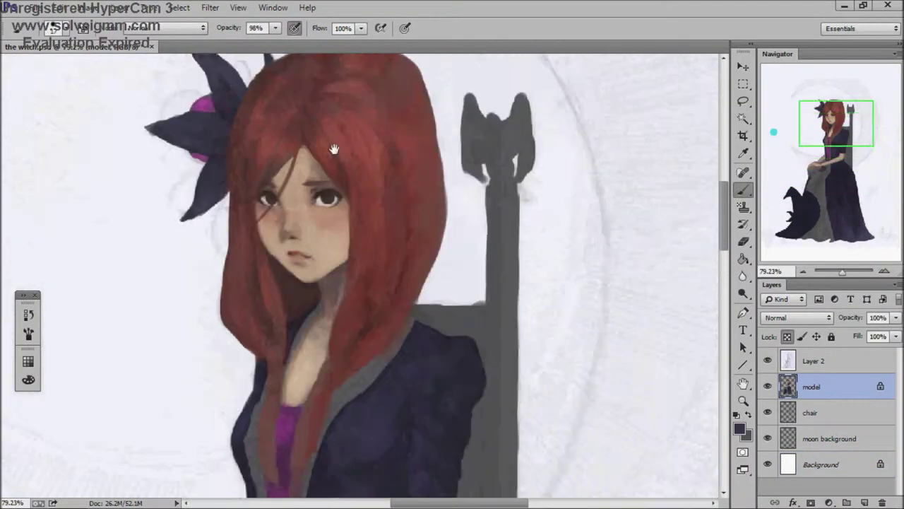
{"action": "left_click", "coordinate": [360, 151], "text": "alt"}
{"action": "scroll", "coordinate": [233, 262], "scroll_direction": "down", "scroll_amount": 5}
{"action": "scroll", "coordinate": [232, 262], "scroll_direction": "down", "scroll_amount": 1}
Step: Set the foreground colour to near-black and fill the inner skirt panel beneath the hands, following the grey trim down to the hem
{"action": "left_click", "coordinate": [739, 428]}
{"action": "key", "text": "Return"}
{"action": "left_click_drag", "start_coordinate": [333, 282], "coordinate": [286, 306]}
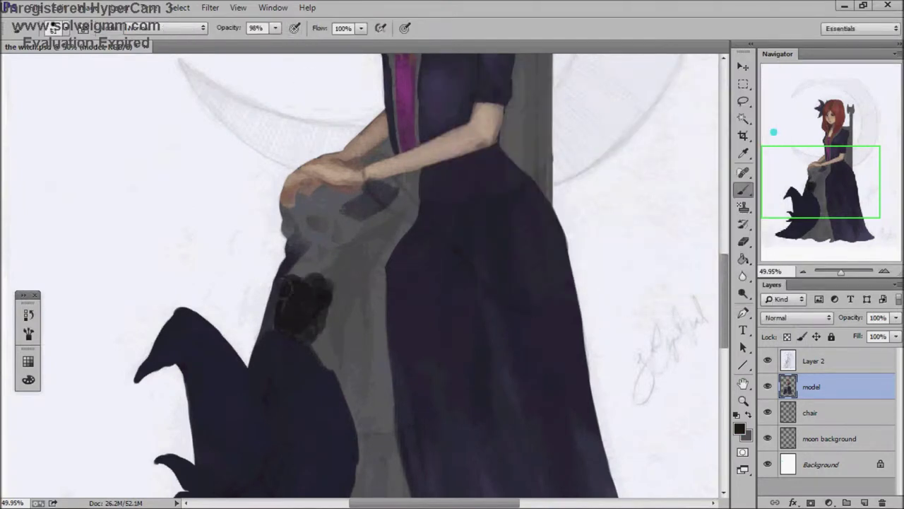
{"action": "left_click_drag", "start_coordinate": [346, 261], "coordinate": [350, 336]}
{"action": "scroll", "coordinate": [335, 363], "scroll_direction": "down", "scroll_amount": 3}
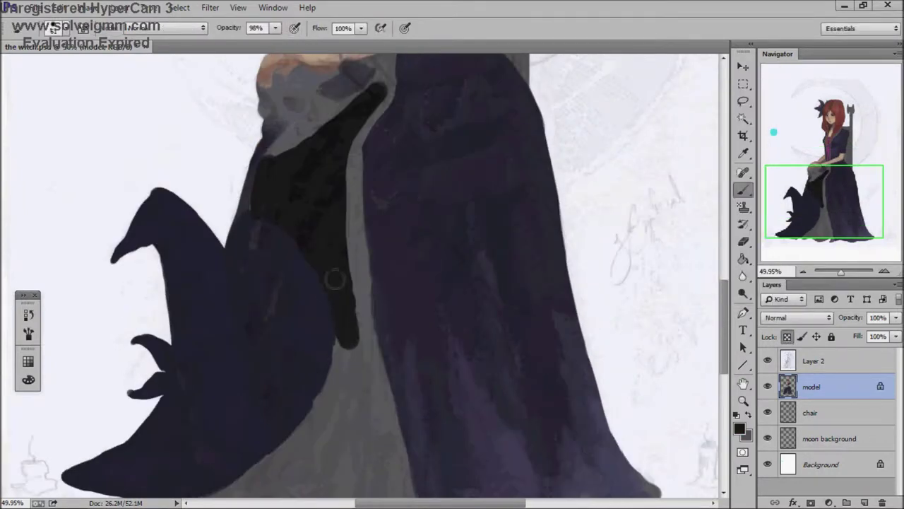
{"action": "key", "text": "ctrl+z"}
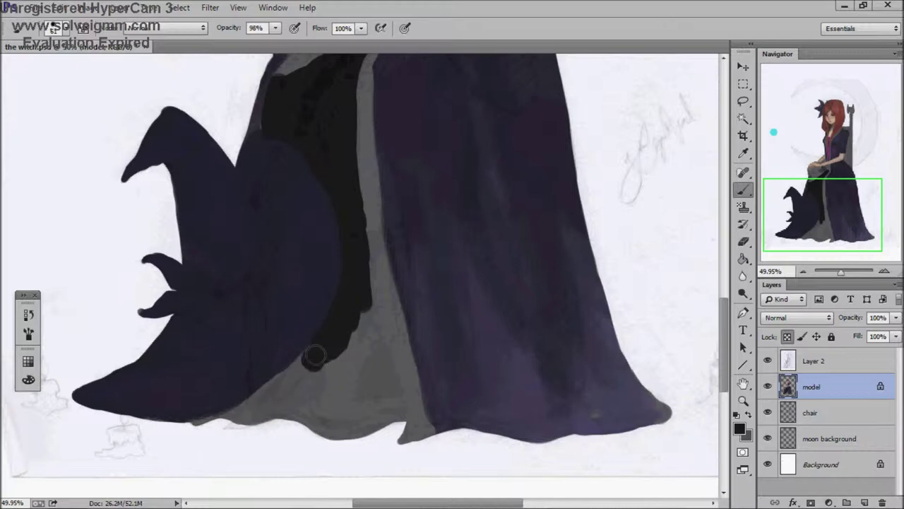
{"action": "left_click_drag", "start_coordinate": [286, 390], "coordinate": [372, 399]}
Step: Sample purple from the top and paint its narrow lower tip just below the forearm
{"action": "scroll", "coordinate": [345, 242], "scroll_direction": "up", "scroll_amount": 3}
{"action": "left_click", "coordinate": [337, 81], "text": "alt"}
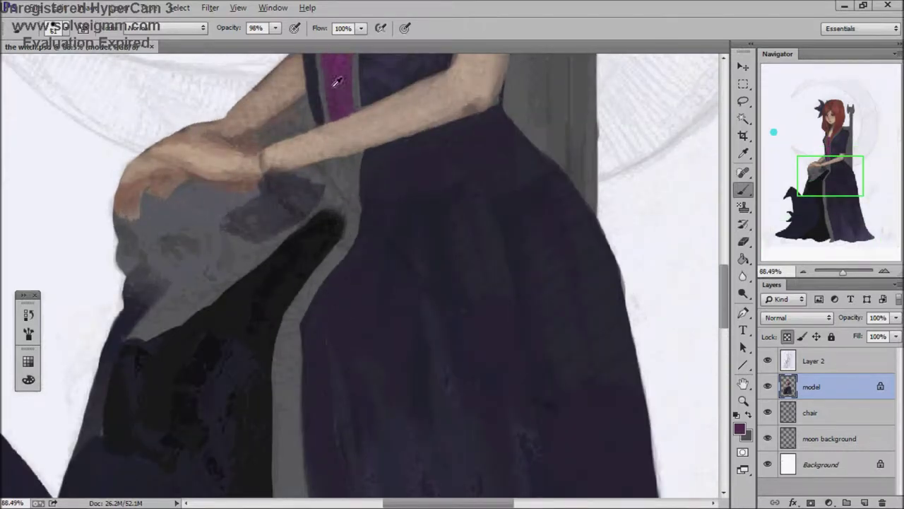
{"action": "scroll", "coordinate": [288, 192], "scroll_direction": "down", "scroll_amount": 4}
{"action": "scroll", "coordinate": [647, 292], "scroll_direction": "up", "scroll_amount": 3}
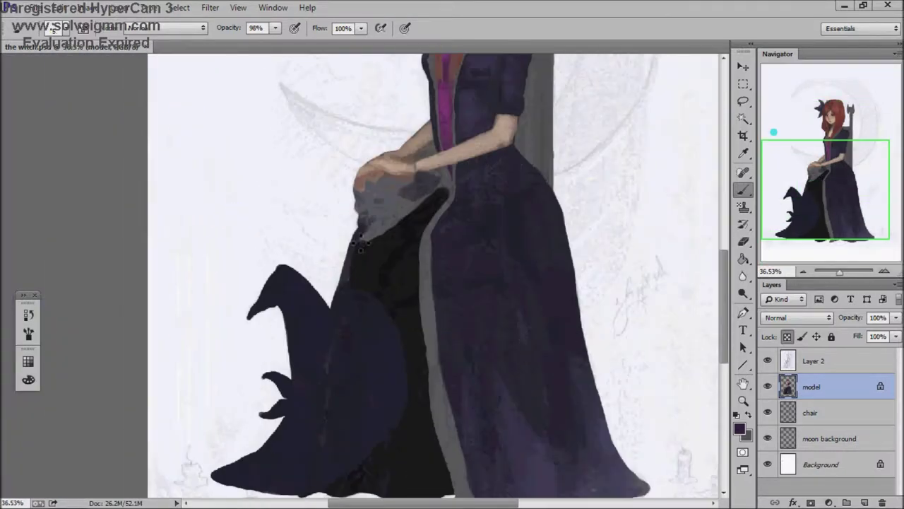
Step: Refine the red hair with darker and lighter strands above the eyeball hair ties
{"action": "scroll", "coordinate": [396, 332], "scroll_direction": "up", "scroll_amount": 4}
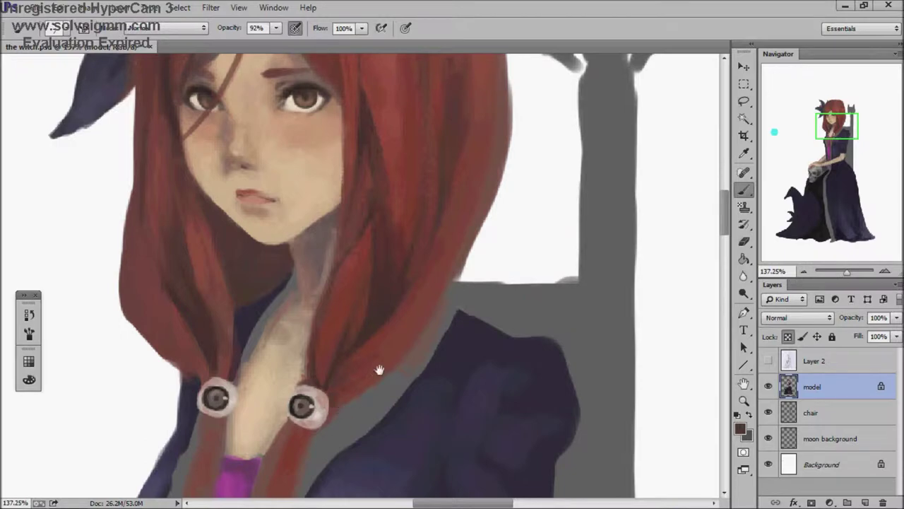
{"action": "left_click_drag", "start_coordinate": [351, 398], "coordinate": [347, 359]}
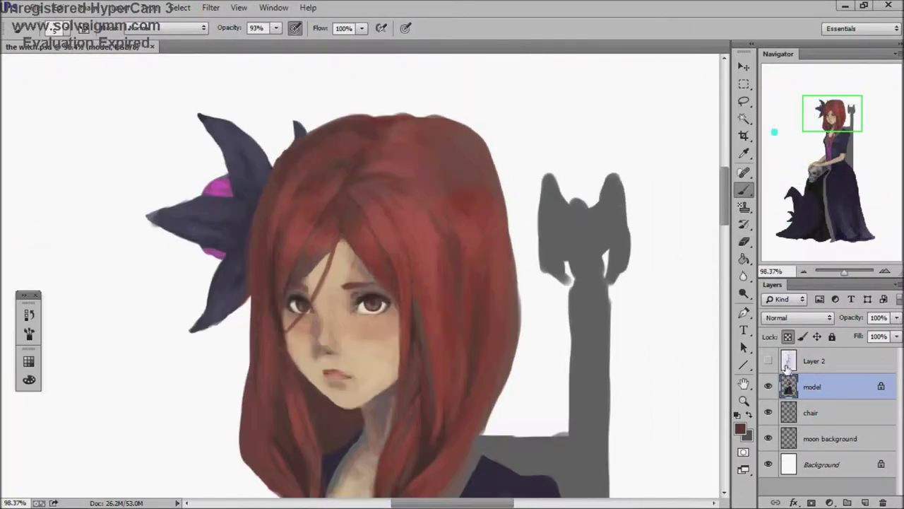
{"action": "key", "text": "e"}
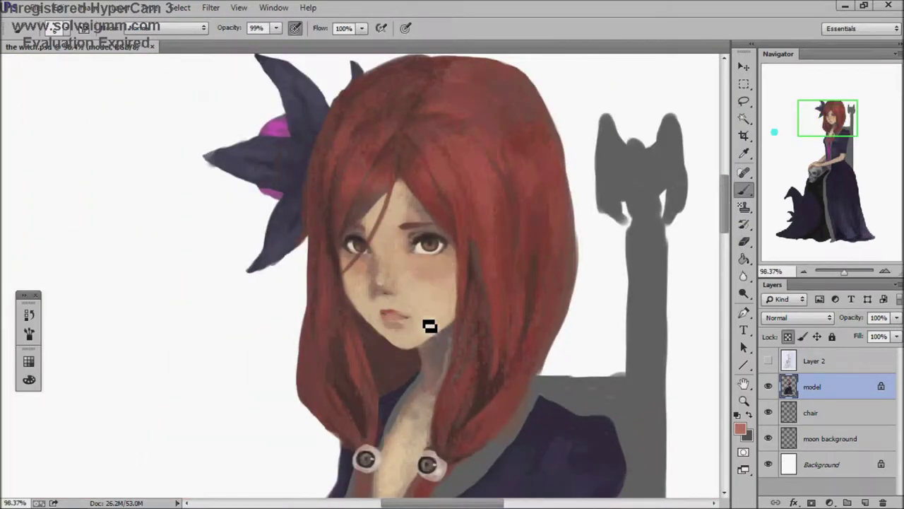
{"action": "scroll", "coordinate": [430, 325], "scroll_direction": "down", "scroll_amount": 4}
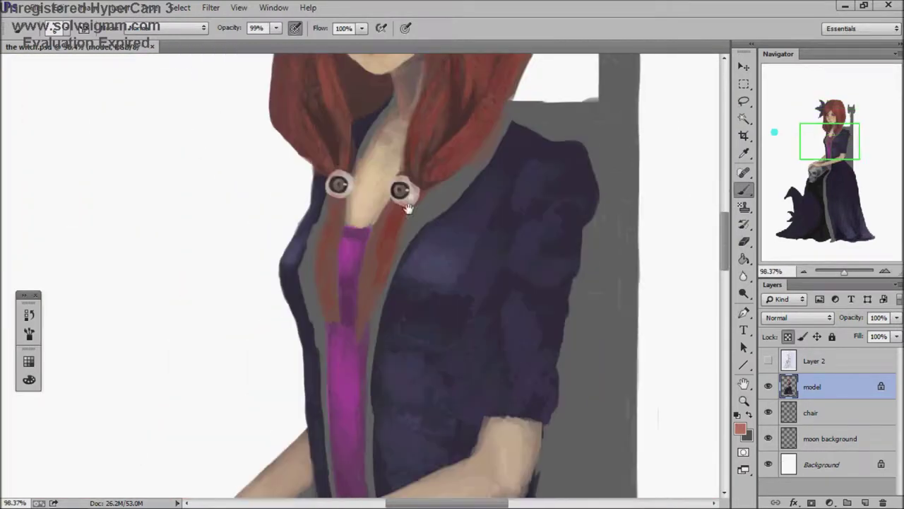
{"action": "scroll", "coordinate": [388, 196], "scroll_direction": "up", "scroll_amount": 3}
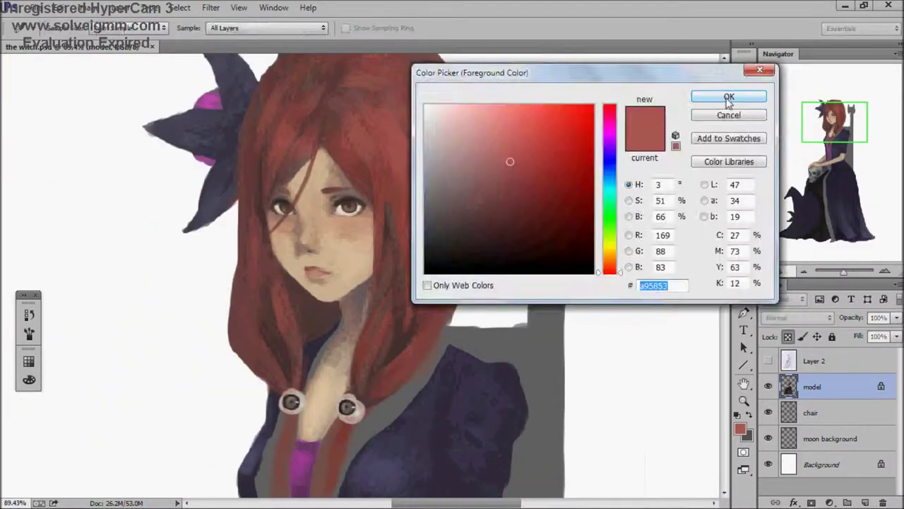
Step: Set the foreground colour to a95853 and paint lighter strands and pinkish highlights through the hair, adding sampled dark tones between them
{"action": "left_click", "coordinate": [729, 97]}
{"action": "key", "text": "b"}
{"action": "right_click", "coordinate": [475, 260]}
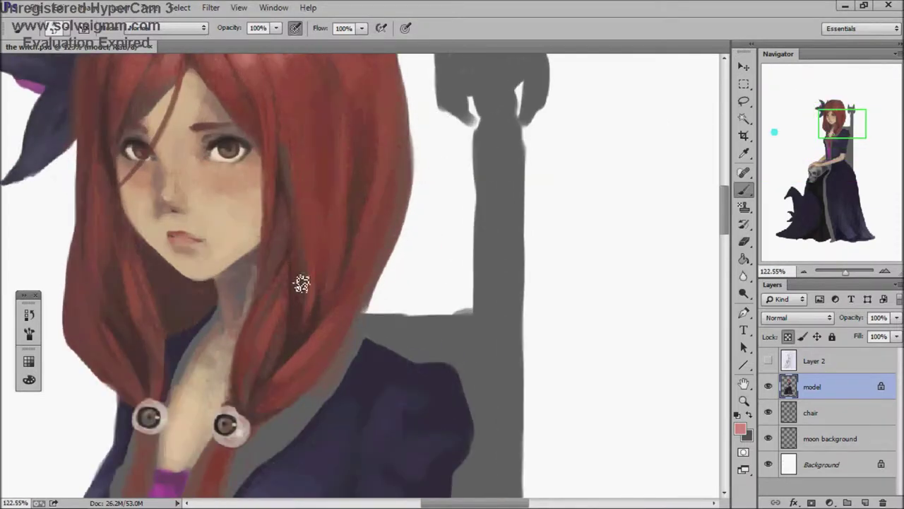
{"action": "right_click", "coordinate": [300, 171]}
{"action": "key", "text": "Escape"}
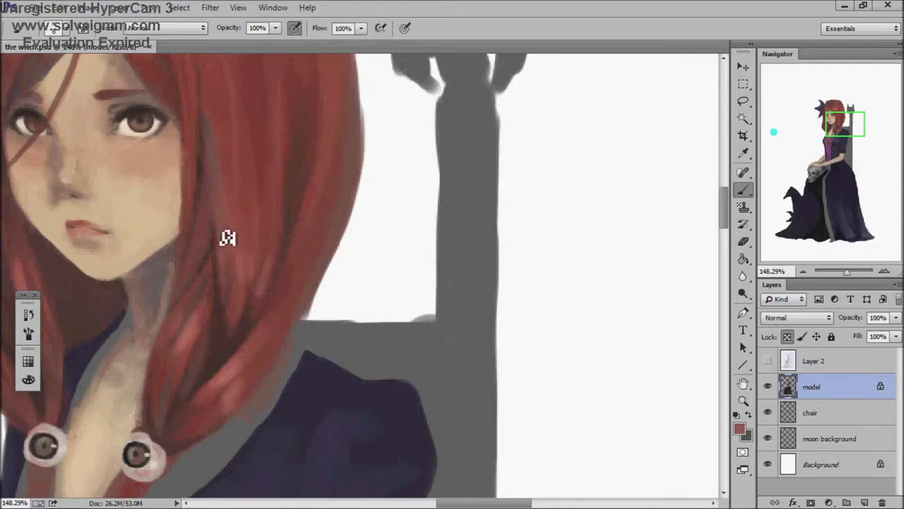
{"action": "right_click", "coordinate": [226, 238]}
{"action": "left_click", "coordinate": [210, 169], "text": "alt"}
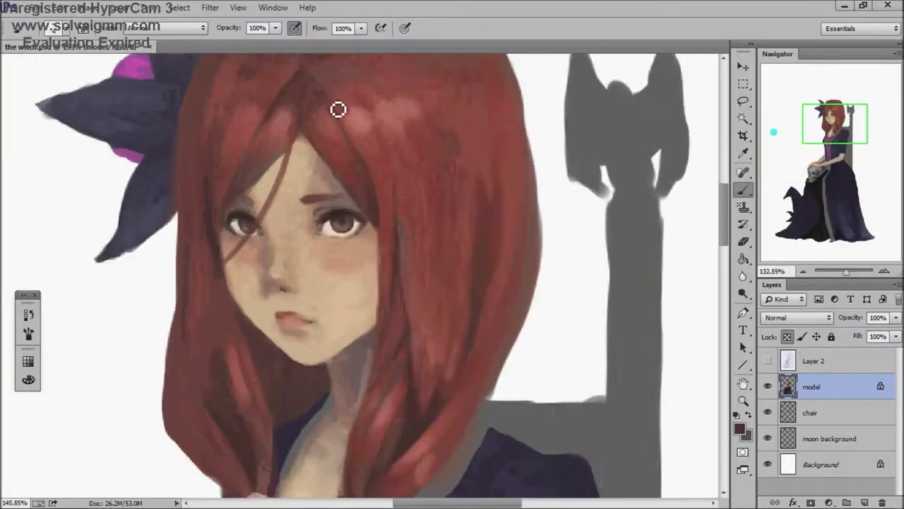
Step: Choose another brush preset and dab small dark freckles across the nose and cheek at 100% opacity
{"action": "scroll", "coordinate": [338, 109], "scroll_direction": "up", "scroll_amount": 1}
{"action": "right_click", "coordinate": [240, 218]}
{"action": "scroll", "coordinate": [612, 409], "scroll_direction": "down", "scroll_amount": 3}
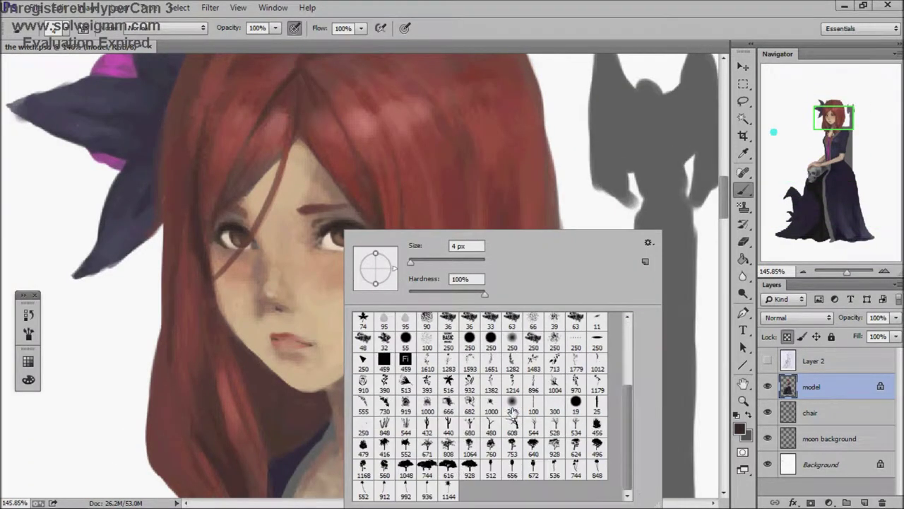
{"action": "key", "text": "Return"}
{"action": "right_click", "coordinate": [243, 221]}
{"action": "key", "text": "Return"}
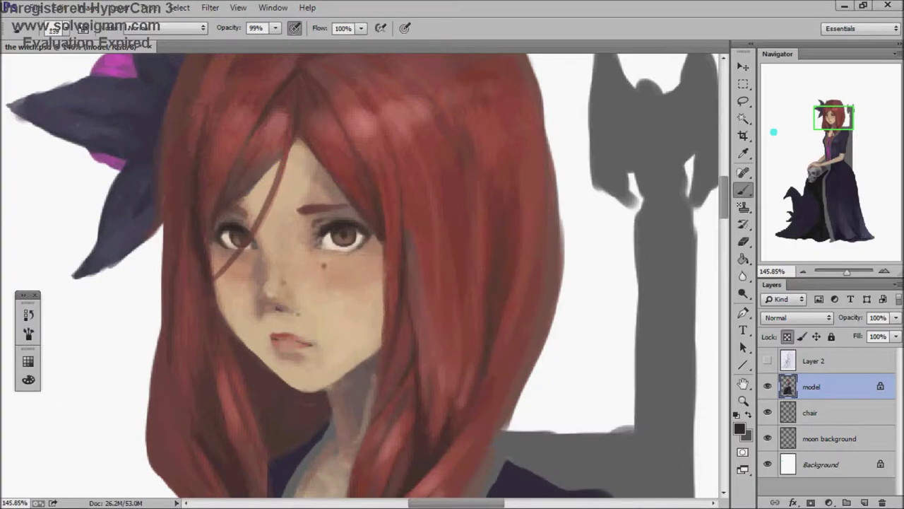
{"action": "scroll", "coordinate": [262, 248], "scroll_direction": "up", "scroll_amount": 2}
{"action": "key", "text": "0"}
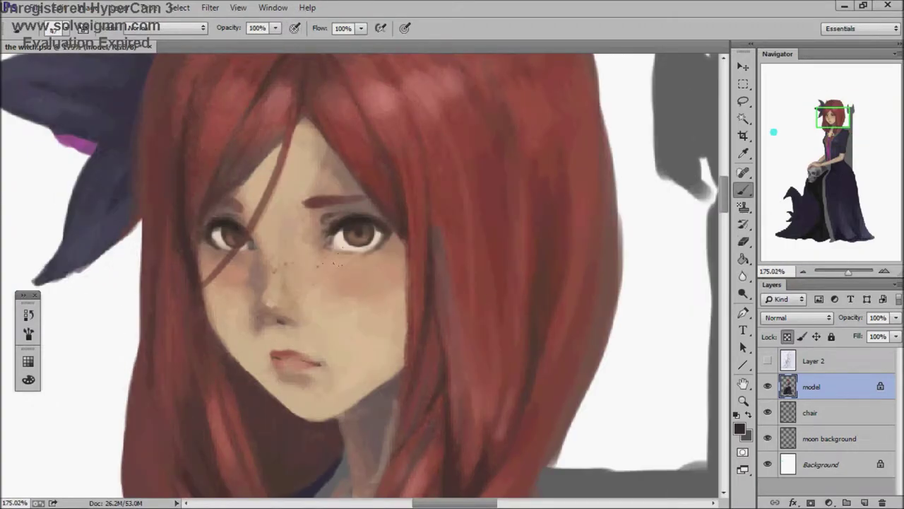
{"action": "scroll", "coordinate": [367, 170], "scroll_direction": "down", "scroll_amount": 6}
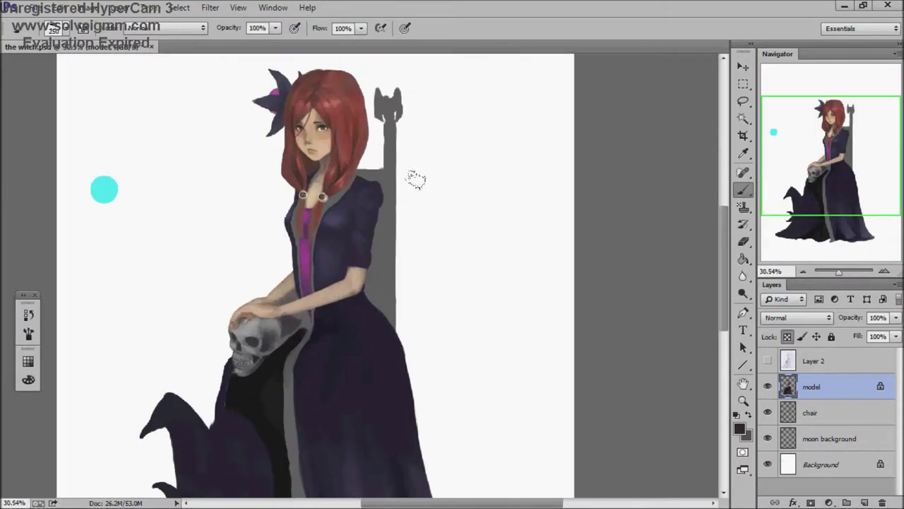
{"action": "scroll", "coordinate": [282, 226], "scroll_direction": "up", "scroll_amount": 8}
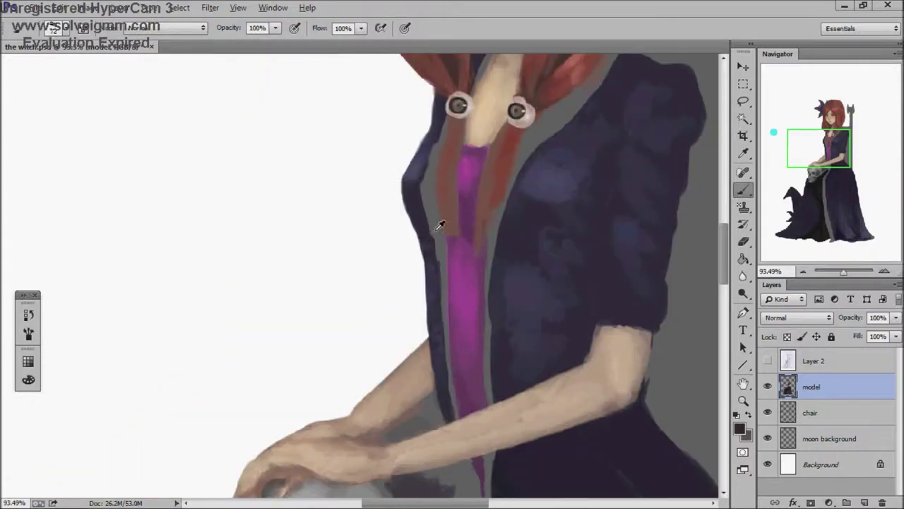
Step: Choose a muted purple foreground colour and paint lighter highlights on the petals of the hair flower
{"action": "scroll", "coordinate": [487, 248], "scroll_direction": "down", "scroll_amount": 3}
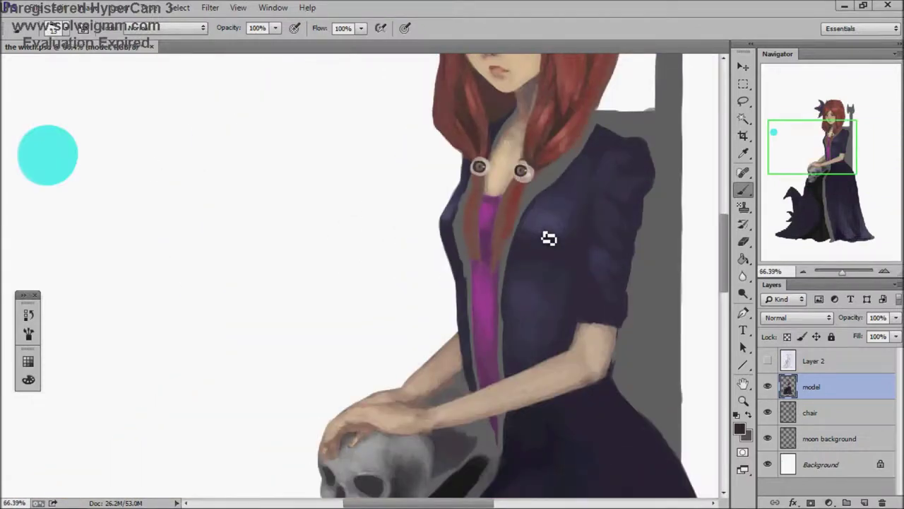
{"action": "scroll", "coordinate": [539, 244], "scroll_direction": "up", "scroll_amount": 2}
{"action": "left_click", "coordinate": [739, 428]}
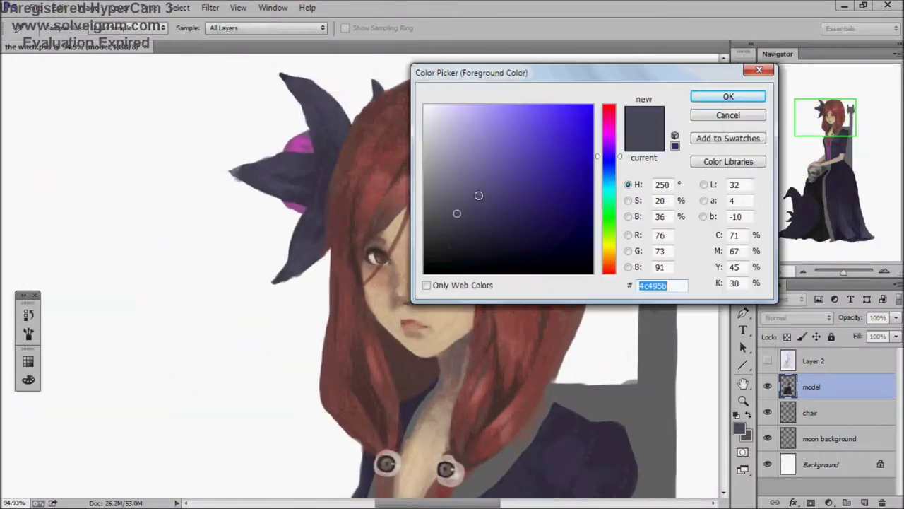
{"action": "key", "text": "Return"}
{"action": "scroll", "coordinate": [316, 248], "scroll_direction": "down", "scroll_amount": 5}
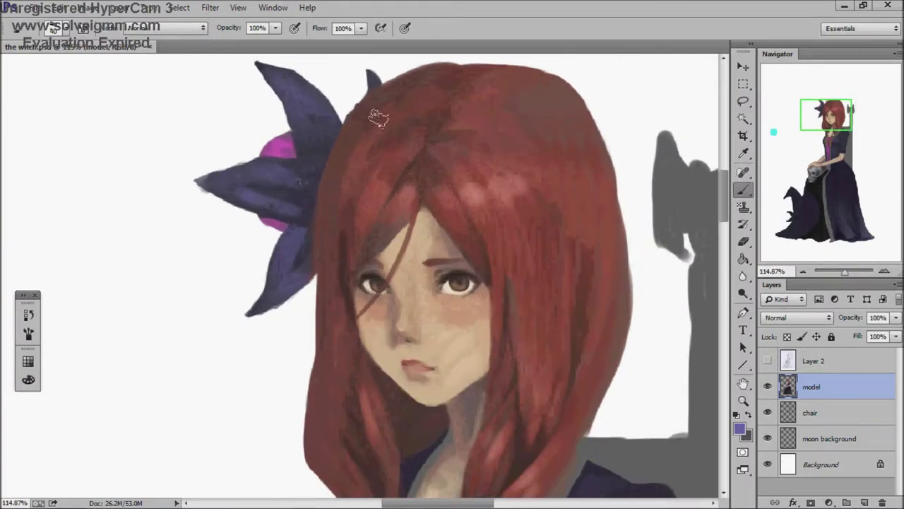
Step: Switch to the cream colour and paint a collar trim from the near shoulder down along the hair to the eyeball hair tie
{"action": "scroll", "coordinate": [388, 289], "scroll_direction": "up", "scroll_amount": 5}
{"action": "key", "text": "x"}
{"action": "scroll", "coordinate": [417, 226], "scroll_direction": "up", "scroll_amount": 3}
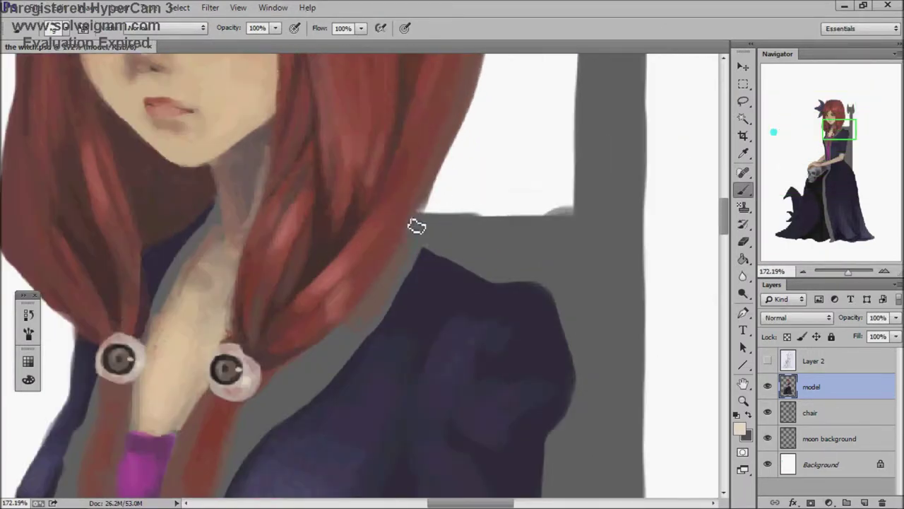
{"action": "left_click_drag", "start_coordinate": [403, 275], "coordinate": [474, 177]}
{"action": "left_click_drag", "start_coordinate": [339, 289], "coordinate": [403, 251]}
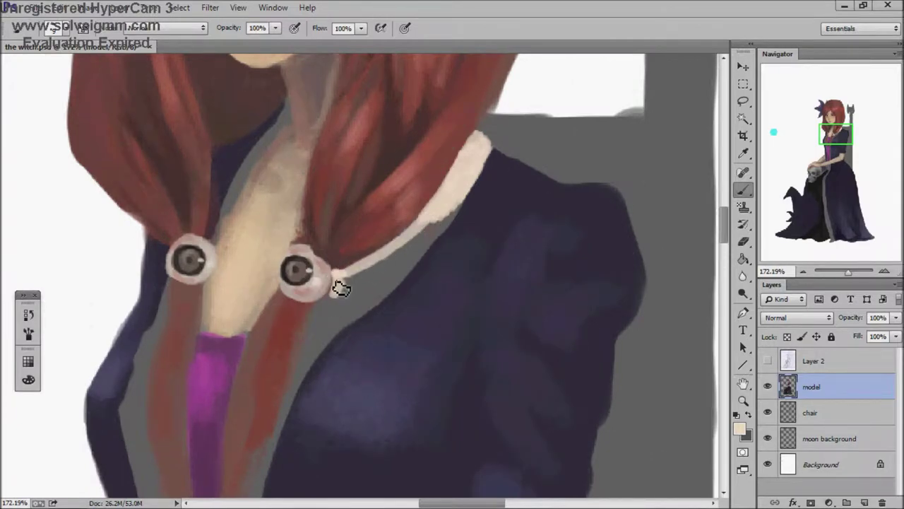
{"action": "scroll", "coordinate": [341, 289], "scroll_direction": "up", "scroll_amount": 3}
{"action": "mouse_move", "coordinate": [338, 294]}
{"action": "left_mouse_down"}
{"action": "mouse_move", "coordinate": [383, 252]}
{"action": "mouse_move", "coordinate": [434, 242]}
{"action": "mouse_move", "coordinate": [565, 135]}
{"action": "left_mouse_up"}
Step: Adjust the brush and extend the cream trim down the coat's front edge to the forearm, filling the remaining grey gap
{"action": "right_click", "coordinate": [463, 233]}
{"action": "scroll", "coordinate": [489, 235], "scroll_direction": "down", "scroll_amount": 4}
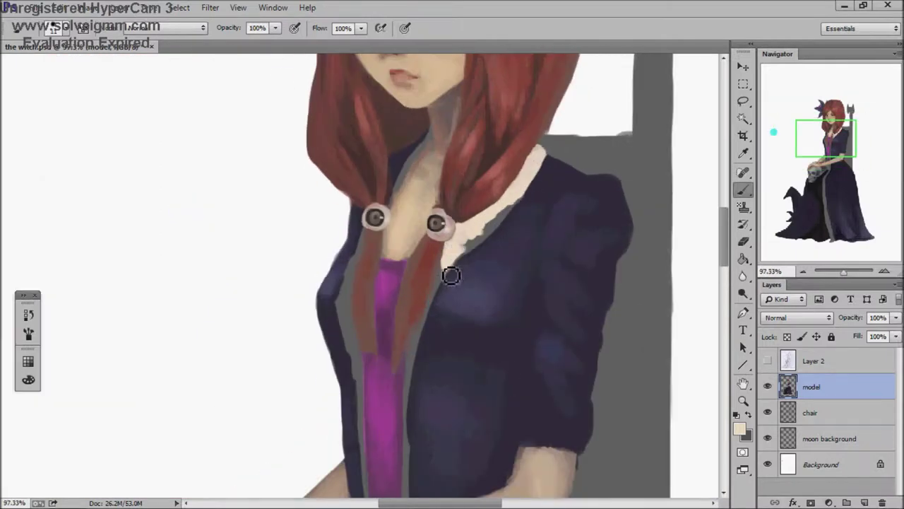
{"action": "scroll", "coordinate": [448, 184], "scroll_direction": "up", "scroll_amount": 1}
{"action": "scroll", "coordinate": [451, 225], "scroll_direction": "down", "scroll_amount": 2}
{"action": "scroll", "coordinate": [434, 247], "scroll_direction": "down", "scroll_amount": 1}
{"action": "mouse_move", "coordinate": [418, 290]}
{"action": "left_mouse_down"}
{"action": "mouse_move", "coordinate": [417, 250]}
{"action": "mouse_move", "coordinate": [420, 298]}
{"action": "left_mouse_up"}
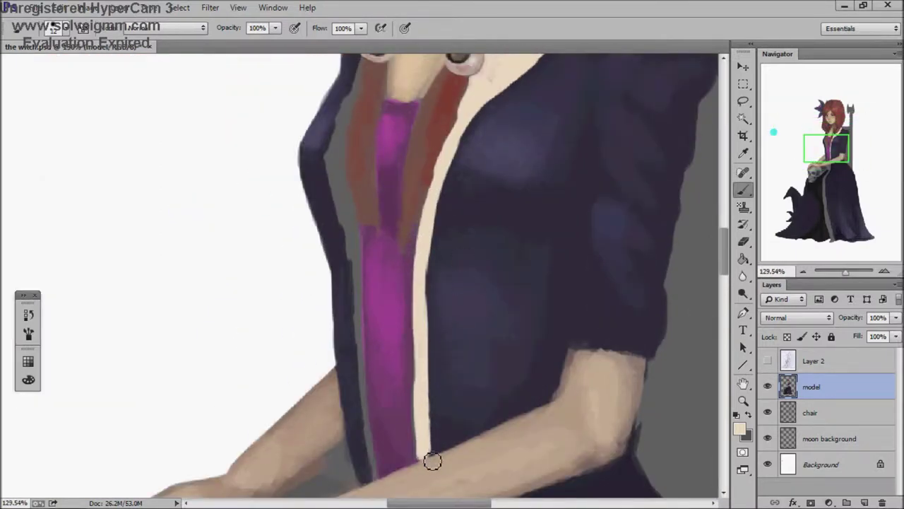
Step: Shade the cream collar beside the near eyeball hair tie with a grey-brown shadow and clean up the surrounding cream
{"action": "scroll", "coordinate": [438, 424], "scroll_direction": "up", "scroll_amount": 3}
{"action": "scroll", "coordinate": [460, 247], "scroll_direction": "up", "scroll_amount": 2}
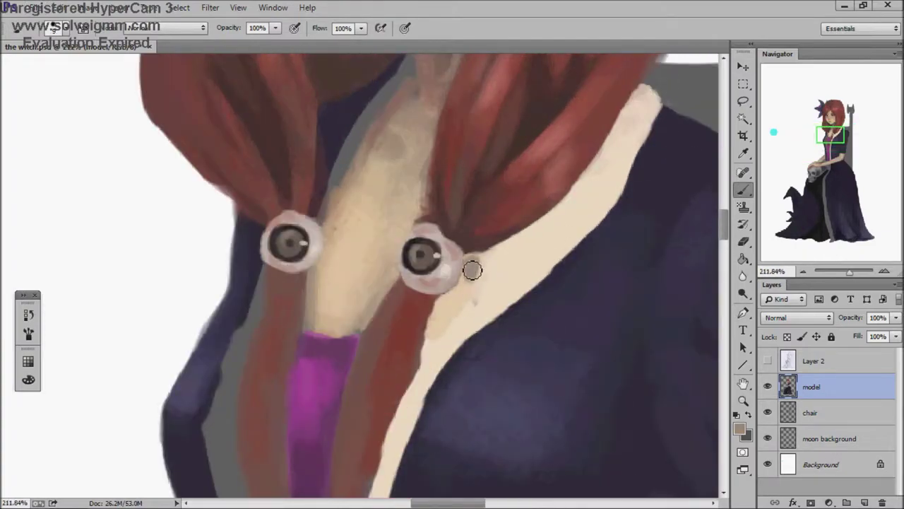
{"action": "scroll", "coordinate": [437, 310], "scroll_direction": "down", "scroll_amount": 3}
{"action": "scroll", "coordinate": [479, 238], "scroll_direction": "up", "scroll_amount": 3}
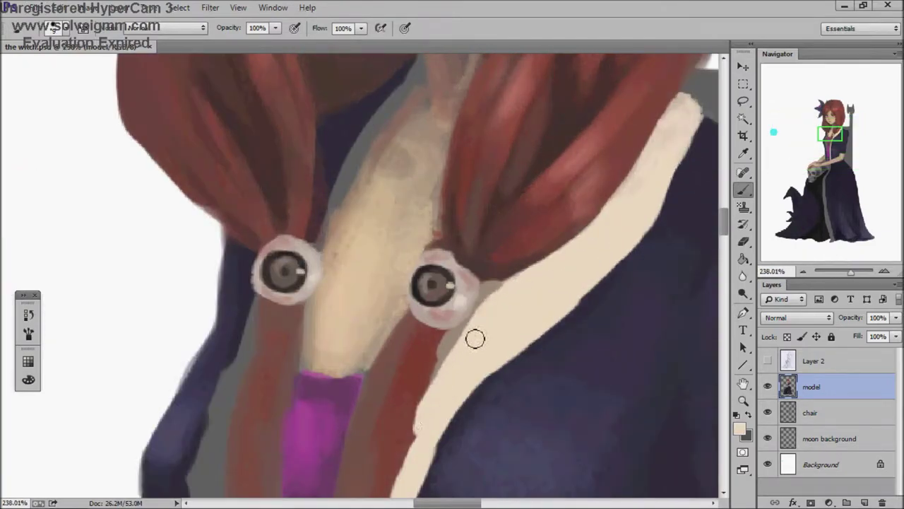
{"action": "scroll", "coordinate": [475, 339], "scroll_direction": "down", "scroll_amount": 4}
{"action": "scroll", "coordinate": [511, 242], "scroll_direction": "up", "scroll_amount": 3}
Step: Refine the coat beside the cream trim and across the bust with sampled dark navy tones
{"action": "left_click", "coordinate": [520, 227], "text": "alt"}
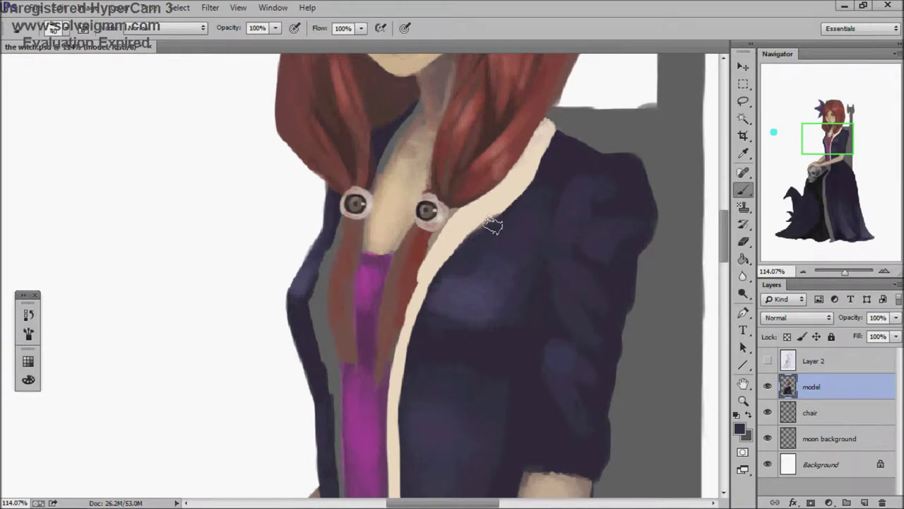
{"action": "scroll", "coordinate": [508, 236], "scroll_direction": "up", "scroll_amount": 2}
{"action": "left_click", "coordinate": [409, 238], "text": "alt"}
{"action": "right_click", "coordinate": [424, 238]}
{"action": "key", "text": "Escape"}
{"action": "left_click_drag", "start_coordinate": [461, 193], "coordinate": [480, 253]}
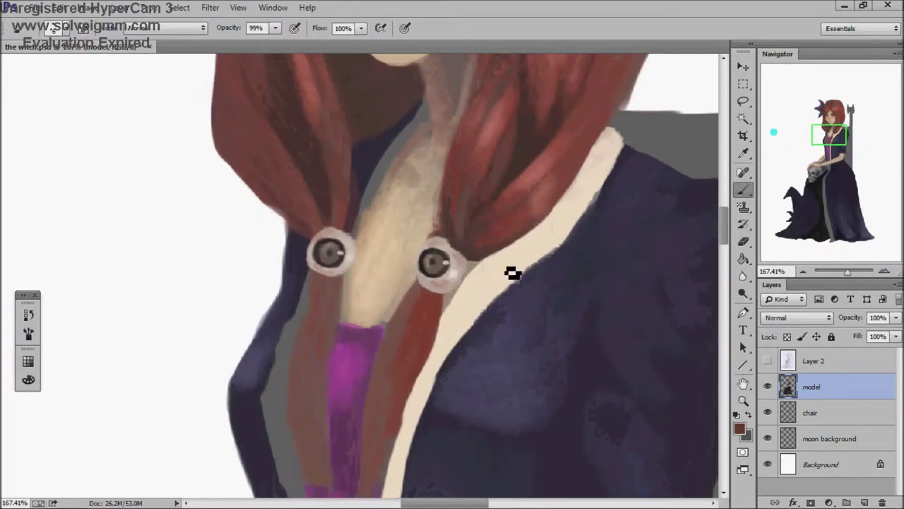
Step: Sample trim tones and paint a grey-beige trim along the far collar from the neck down past the eyeball hair tie
{"action": "scroll", "coordinate": [555, 247], "scroll_direction": "up", "scroll_amount": 2}
{"action": "left_click", "coordinate": [427, 375], "text": "alt"}
{"action": "scroll", "coordinate": [484, 300], "scroll_direction": "down", "scroll_amount": 5}
{"action": "scroll", "coordinate": [414, 327], "scroll_direction": "up", "scroll_amount": 4}
{"action": "scroll", "coordinate": [450, 159], "scroll_direction": "up", "scroll_amount": 1}
{"action": "left_click", "coordinate": [371, 221], "text": "alt"}
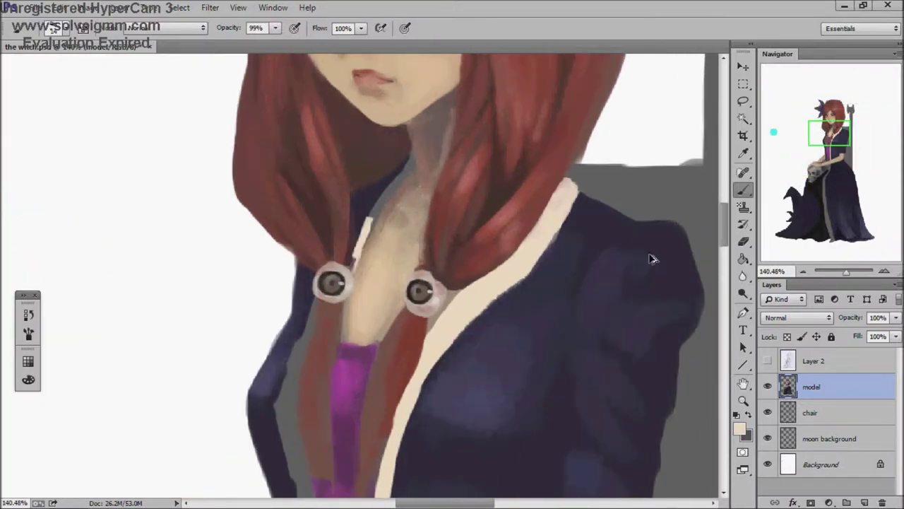
{"action": "scroll", "coordinate": [389, 195], "scroll_direction": "up", "scroll_amount": 3}
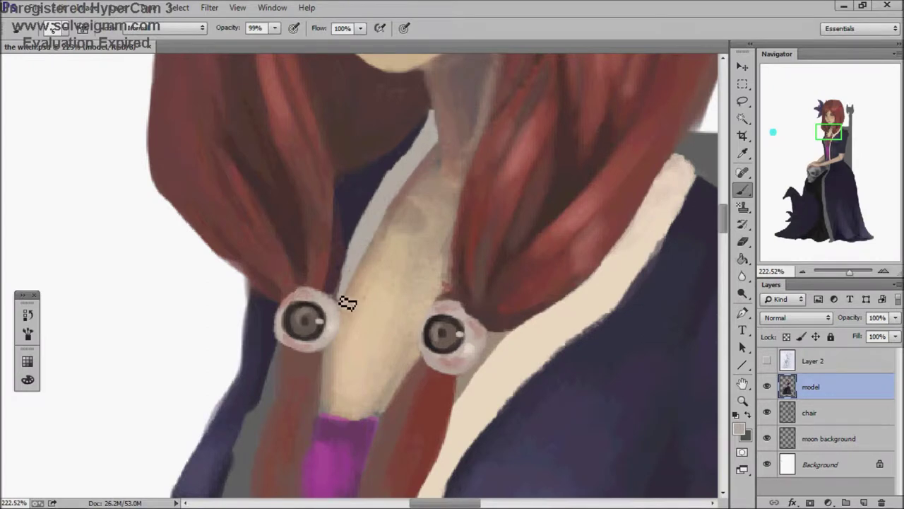
{"action": "left_click_drag", "start_coordinate": [354, 288], "coordinate": [370, 191]}
{"action": "scroll", "coordinate": [389, 170], "scroll_direction": "down", "scroll_amount": 4}
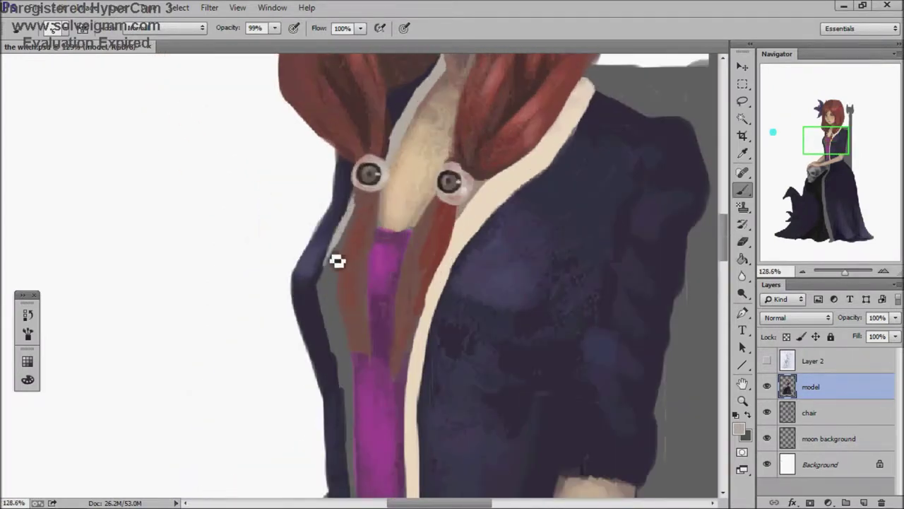
{"action": "scroll", "coordinate": [325, 283], "scroll_direction": "down", "scroll_amount": 8}
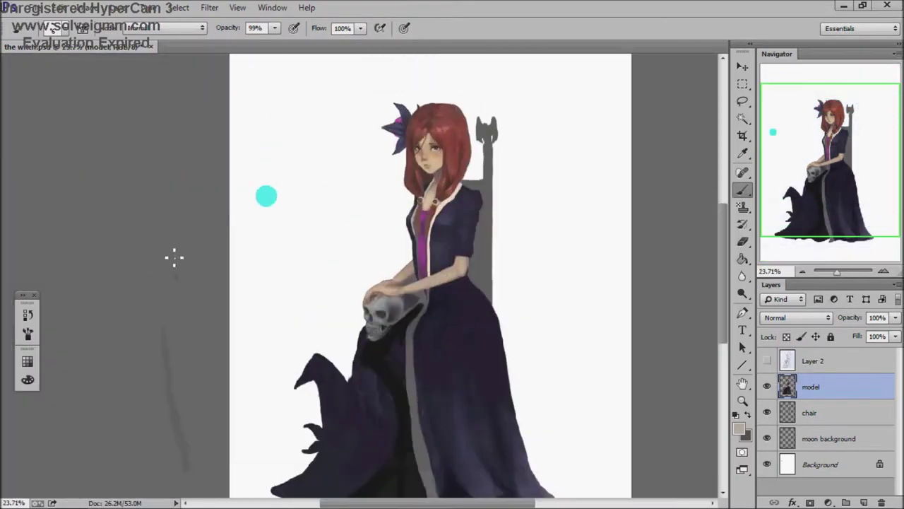
Step: Try a duplicate of the model layer in Multiply mode and discard it
{"action": "left_click", "coordinate": [735, 145]}
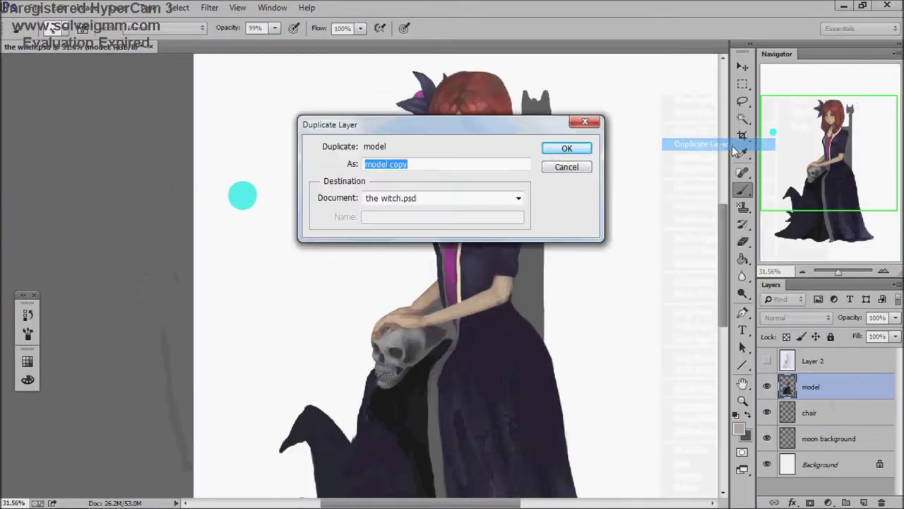
{"action": "key", "text": "Return"}
{"action": "left_click", "coordinate": [796, 317]}
{"action": "left_click", "coordinate": [767, 87]}
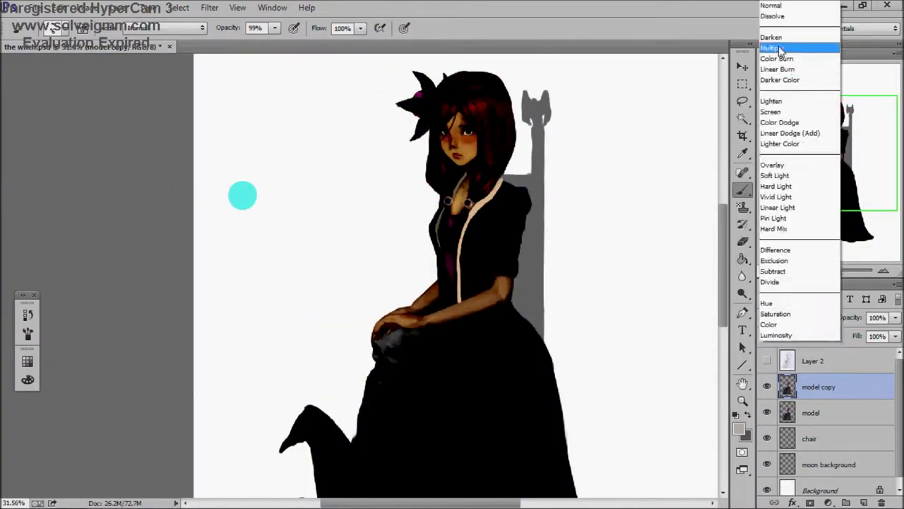
{"action": "key", "text": "alt+bracketleft"}
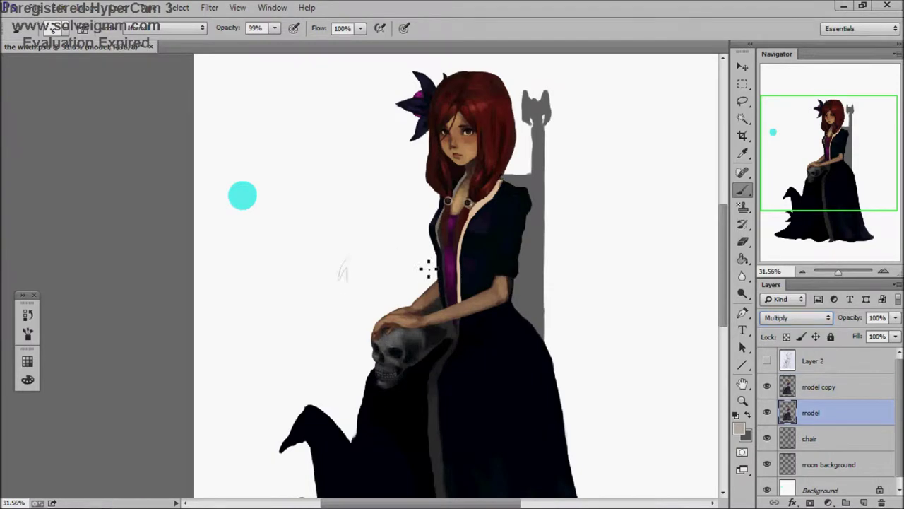
{"action": "scroll", "coordinate": [495, 346], "scroll_direction": "down", "scroll_amount": 3}
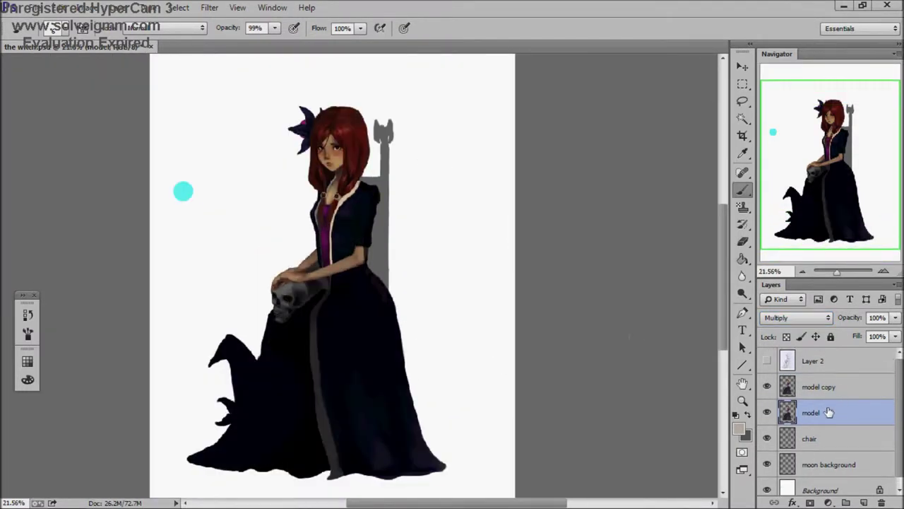
{"action": "left_click", "coordinate": [797, 317]}
{"action": "left_click", "coordinate": [820, 386]}
{"action": "key", "text": "Delete"}
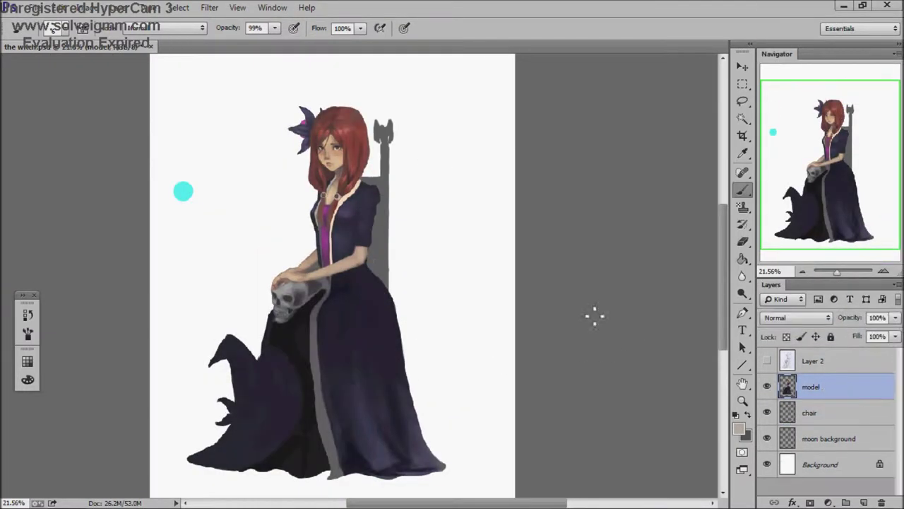
Step: Extend the grey-beige trim below the forearm to a point under the purple panel, using the Layer 2 sketch as reference
{"action": "scroll", "coordinate": [382, 267], "scroll_direction": "up", "scroll_amount": 5}
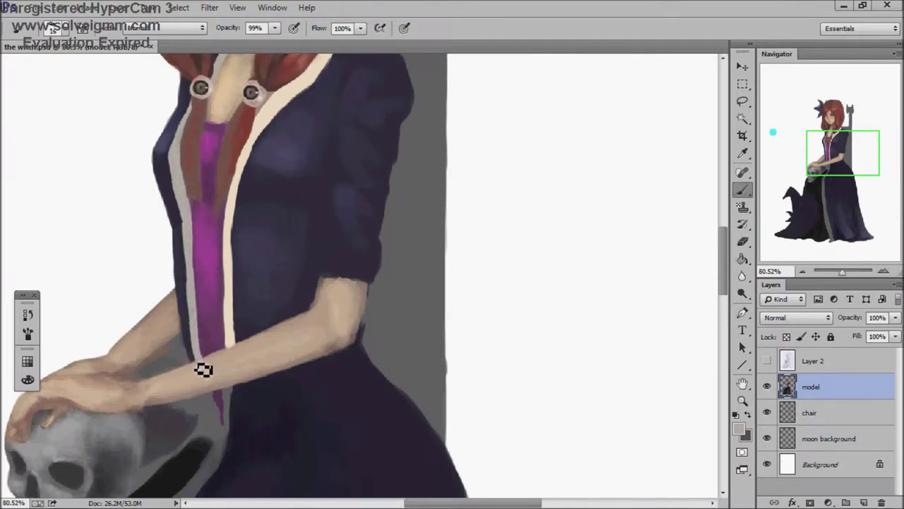
{"action": "scroll", "coordinate": [283, 347], "scroll_direction": "down", "scroll_amount": 3}
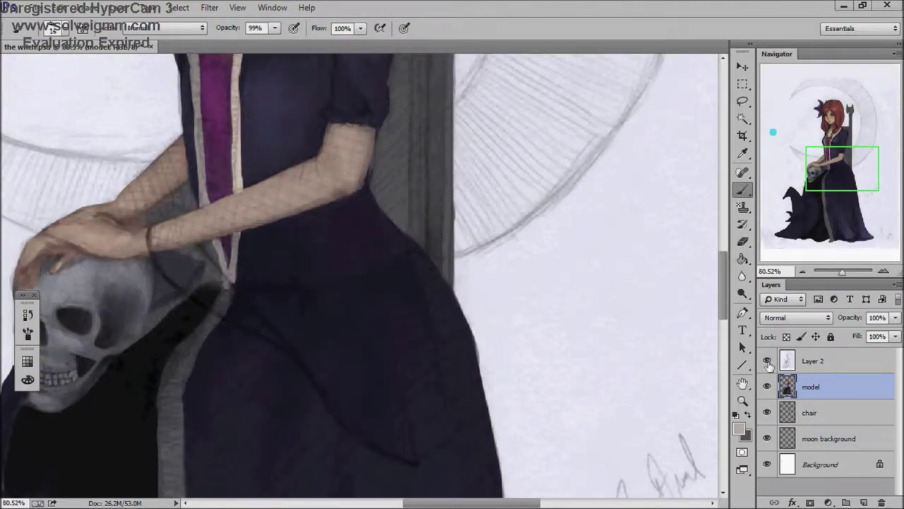
{"action": "left_click", "coordinate": [768, 361]}
{"action": "scroll", "coordinate": [205, 286], "scroll_direction": "up", "scroll_amount": 3}
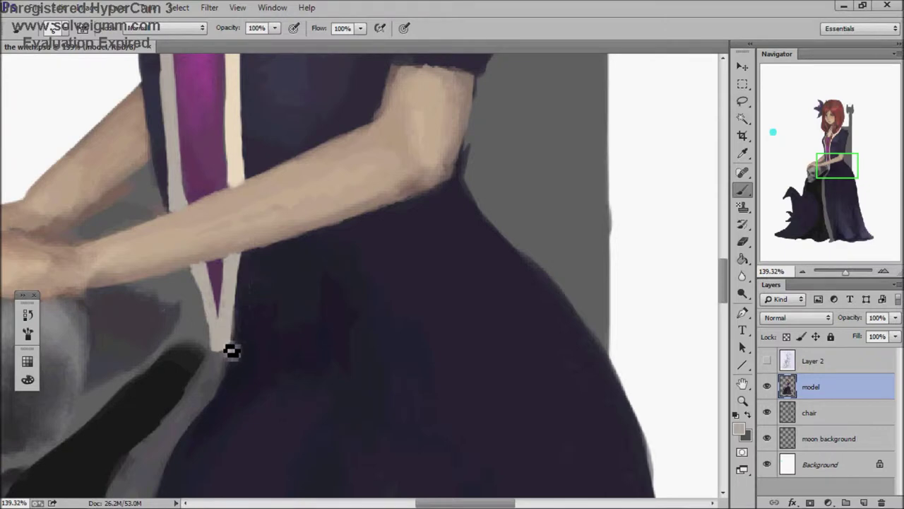
{"action": "scroll", "coordinate": [216, 181], "scroll_direction": "down", "scroll_amount": 5}
Step: Repaint the lower part of the near coat trim in grey-beige, working from the forearm up along the purple panel
{"action": "scroll", "coordinate": [299, 210], "scroll_direction": "up", "scroll_amount": 5}
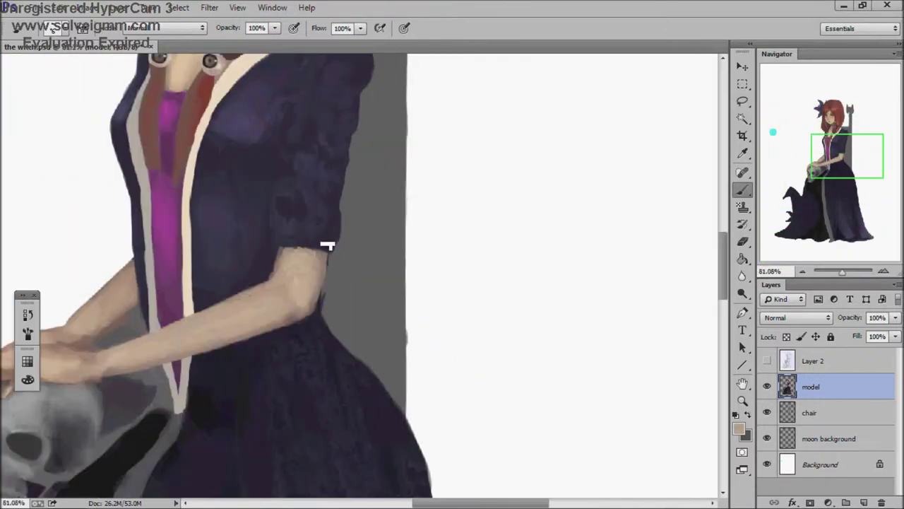
{"action": "left_click_drag", "start_coordinate": [258, 213], "coordinate": [263, 293]}
{"action": "scroll", "coordinate": [263, 293], "scroll_direction": "up", "scroll_amount": 4}
{"action": "mouse_move", "coordinate": [290, 174]}
{"action": "left_mouse_down"}
{"action": "mouse_move", "coordinate": [282, 265]}
{"action": "mouse_move", "coordinate": [296, 238]}
{"action": "mouse_move", "coordinate": [294, 162]}
{"action": "mouse_move", "coordinate": [283, 237]}
{"action": "left_mouse_up"}
{"action": "scroll", "coordinate": [273, 184], "scroll_direction": "down", "scroll_amount": 2}
{"action": "scroll", "coordinate": [279, 254], "scroll_direction": "up", "scroll_amount": 3}
{"action": "left_click_drag", "start_coordinate": [269, 268], "coordinate": [276, 172]}
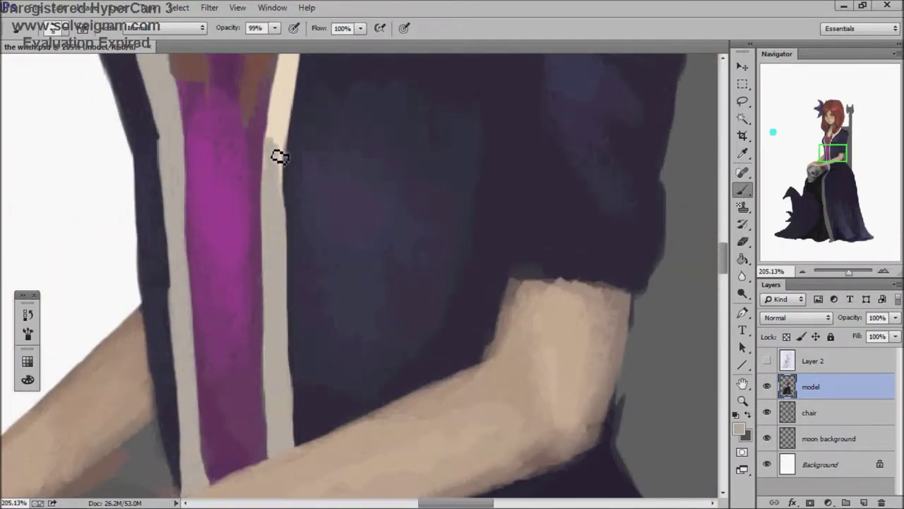
{"action": "scroll", "coordinate": [255, 255], "scroll_direction": "up", "scroll_amount": 3}
{"action": "mouse_move", "coordinate": [252, 262]}
{"action": "left_mouse_down"}
{"action": "mouse_move", "coordinate": [279, 182]}
{"action": "mouse_move", "coordinate": [276, 149]}
{"action": "left_mouse_up"}
Step: Continue the grey-beige repaint of the near trim up past the eyeball hair tie and along the collar towards the shoulder
{"action": "scroll", "coordinate": [275, 148], "scroll_direction": "up", "scroll_amount": 3}
{"action": "mouse_move", "coordinate": [238, 264]}
{"action": "left_mouse_down"}
{"action": "mouse_move", "coordinate": [273, 177]}
{"action": "mouse_move", "coordinate": [329, 141]}
{"action": "left_mouse_up"}
{"action": "scroll", "coordinate": [332, 163], "scroll_direction": "up", "scroll_amount": 3}
{"action": "mouse_move", "coordinate": [339, 190]}
{"action": "left_mouse_down"}
{"action": "mouse_move", "coordinate": [329, 162]}
{"action": "mouse_move", "coordinate": [363, 156]}
{"action": "left_mouse_up"}
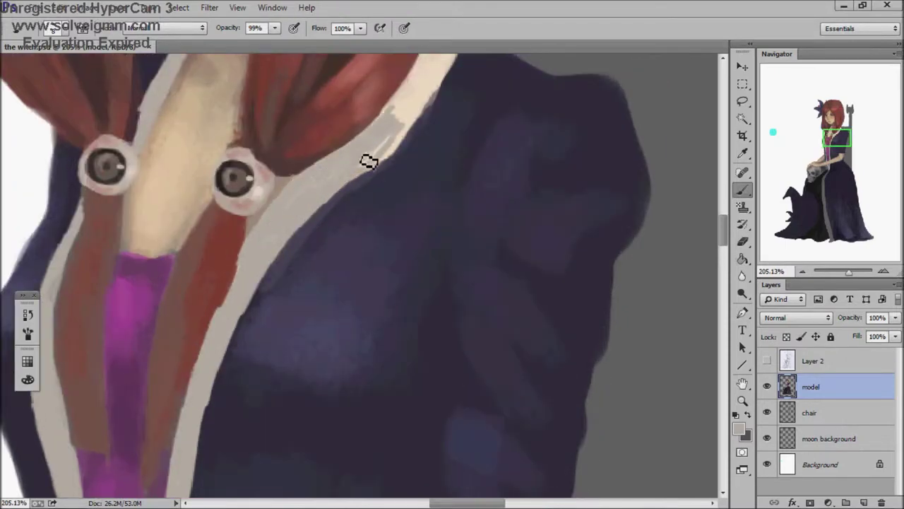
{"action": "scroll", "coordinate": [438, 206], "scroll_direction": "down", "scroll_amount": 6}
{"action": "scroll", "coordinate": [424, 206], "scroll_direction": "up", "scroll_amount": 5}
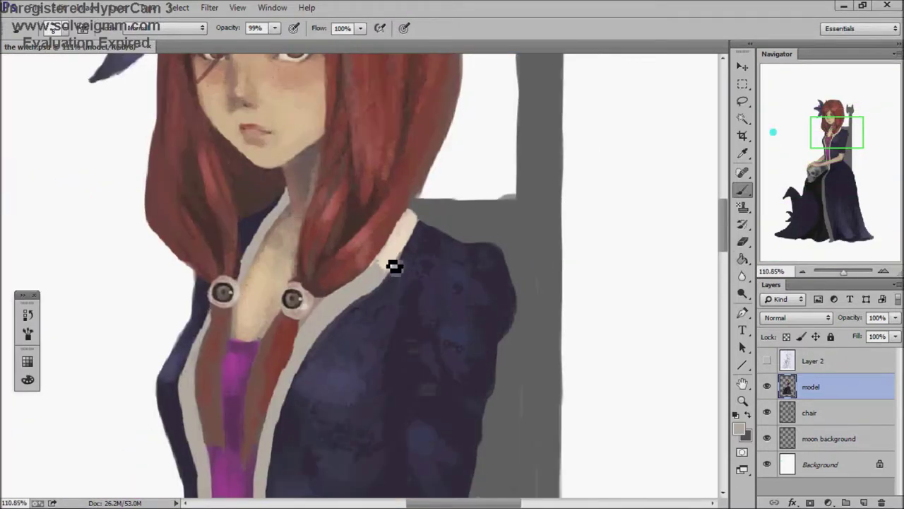
{"action": "scroll", "coordinate": [420, 233], "scroll_direction": "down", "scroll_amount": 5}
{"action": "scroll", "coordinate": [354, 202], "scroll_direction": "up", "scroll_amount": 5}
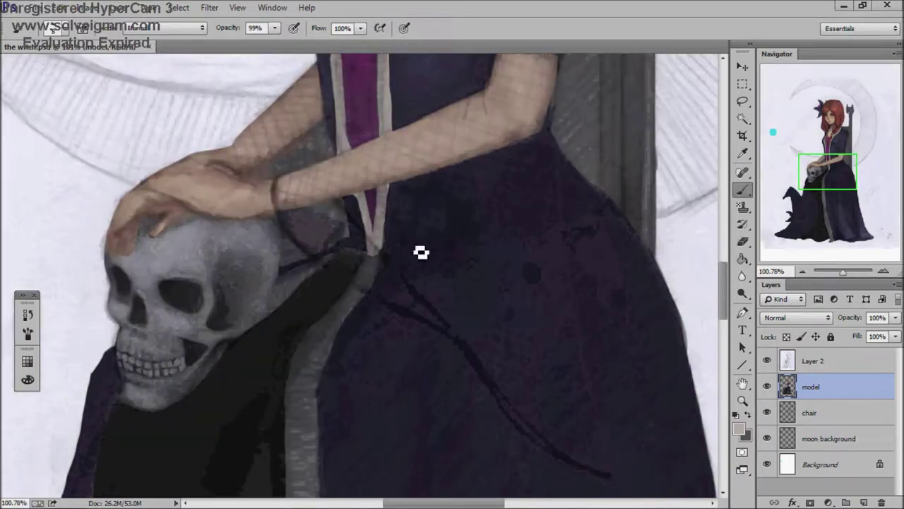
Step: With the sketch shown, paint sampled grey-beige trim from behind the skull to the waist and along the upper skirt opening at 100% opacity
{"action": "left_click", "coordinate": [277, 283], "text": "alt"}
{"action": "mouse_move", "coordinate": [283, 285]}
{"action": "left_mouse_down"}
{"action": "mouse_move", "coordinate": [259, 333]}
{"action": "mouse_move", "coordinate": [284, 290]}
{"action": "mouse_move", "coordinate": [285, 313]}
{"action": "mouse_move", "coordinate": [294, 281]}
{"action": "mouse_move", "coordinate": [314, 288]}
{"action": "mouse_move", "coordinate": [334, 268]}
{"action": "left_mouse_up"}
{"action": "key", "text": "0"}
{"action": "mouse_move", "coordinate": [273, 335]}
{"action": "left_mouse_down"}
{"action": "mouse_move", "coordinate": [430, 155]}
{"action": "mouse_move", "coordinate": [398, 198]}
{"action": "mouse_move", "coordinate": [431, 158]}
{"action": "mouse_move", "coordinate": [402, 212]}
{"action": "mouse_move", "coordinate": [382, 124]}
{"action": "left_mouse_up"}
Step: Continue the grey-beige trim down the front edge of the skirt towards the hem
{"action": "scroll", "coordinate": [385, 233], "scroll_direction": "down", "scroll_amount": 2}
{"action": "scroll", "coordinate": [356, 202], "scroll_direction": "down", "scroll_amount": 2}
{"action": "mouse_move", "coordinate": [355, 202]}
{"action": "left_mouse_down"}
{"action": "mouse_move", "coordinate": [387, 218]}
{"action": "mouse_move", "coordinate": [367, 163]}
{"action": "left_mouse_up"}
{"action": "scroll", "coordinate": [349, 151], "scroll_direction": "down", "scroll_amount": 2}
{"action": "scroll", "coordinate": [347, 260], "scroll_direction": "down", "scroll_amount": 3}
{"action": "mouse_move", "coordinate": [348, 260]}
{"action": "left_mouse_down"}
{"action": "mouse_move", "coordinate": [369, 261]}
{"action": "mouse_move", "coordinate": [385, 226]}
{"action": "mouse_move", "coordinate": [418, 351]}
{"action": "left_mouse_up"}
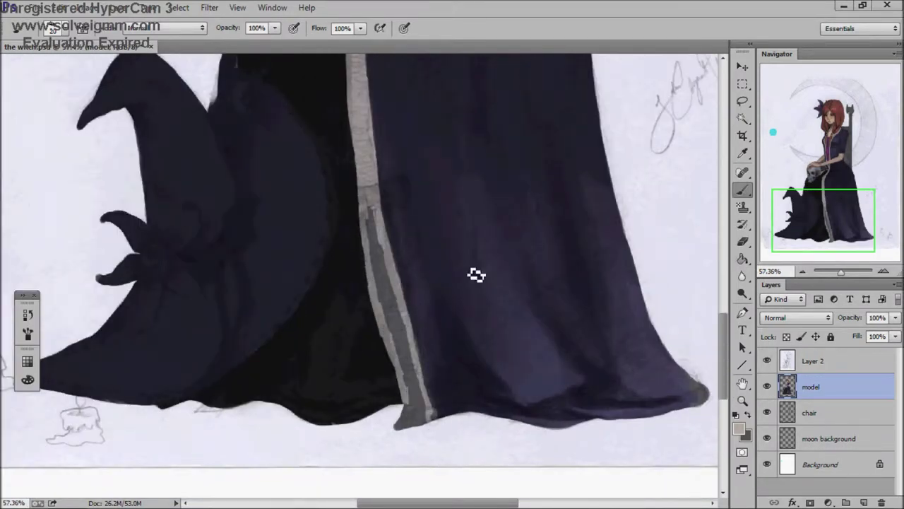
Step: Lock the model layer's transparent pixels and fill in the remaining grey of the skirt trim near the hem
{"action": "scroll", "coordinate": [415, 405], "scroll_direction": "down", "scroll_amount": 2}
{"action": "scroll", "coordinate": [374, 309], "scroll_direction": "up", "scroll_amount": 3}
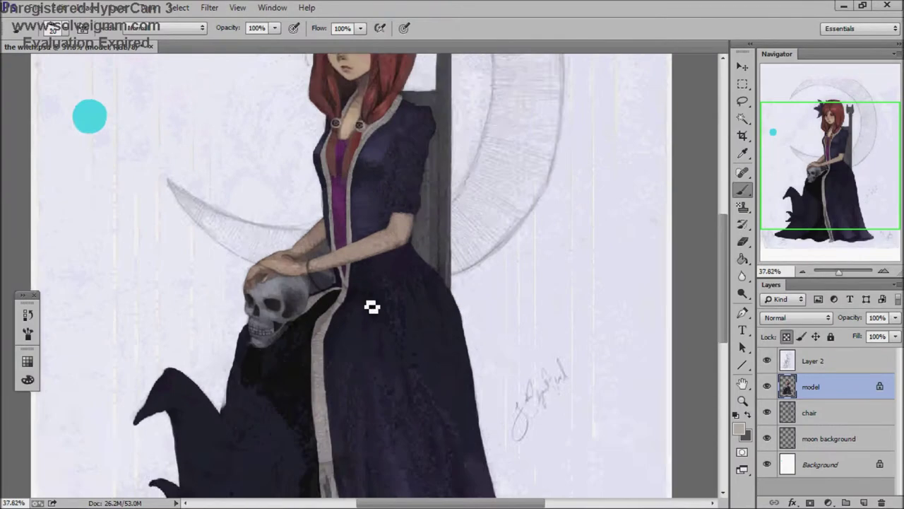
{"action": "scroll", "coordinate": [317, 299], "scroll_direction": "down", "scroll_amount": 3}
{"action": "left_click_drag", "start_coordinate": [317, 299], "coordinate": [350, 403]}
Step: Paint a grey-beige trim along the inner cloak edge below the skull's jaw, touch up the dark cloth beside it and save the document
{"action": "scroll", "coordinate": [269, 258], "scroll_direction": "up", "scroll_amount": 2}
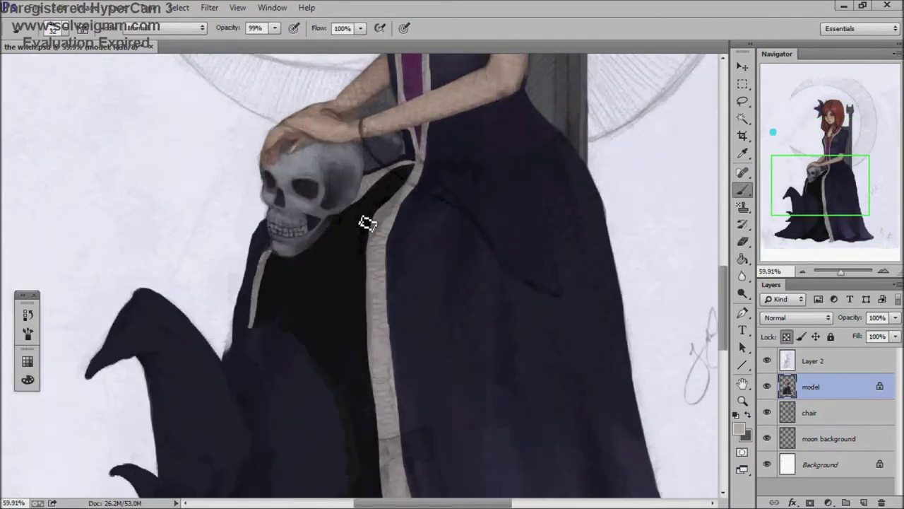
{"action": "scroll", "coordinate": [283, 299], "scroll_direction": "up", "scroll_amount": 5}
{"action": "key", "text": "0"}
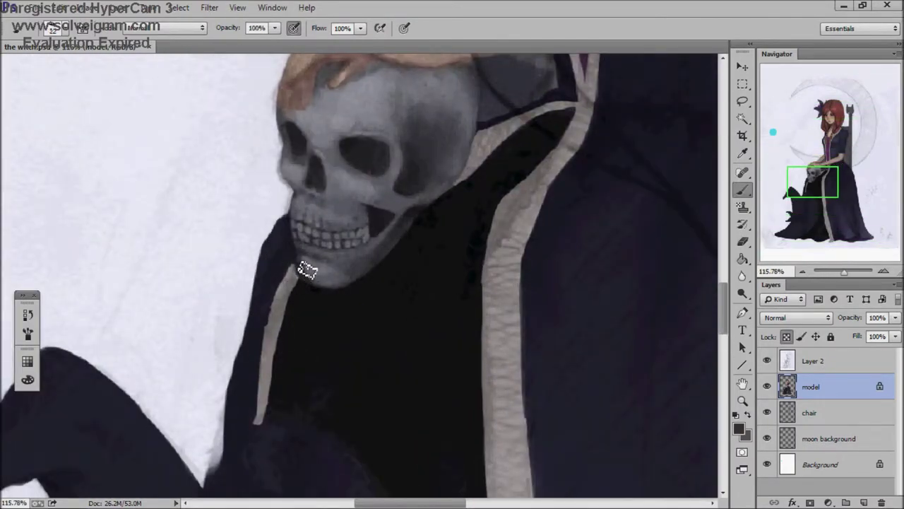
{"action": "scroll", "coordinate": [389, 246], "scroll_direction": "down", "scroll_amount": 2}
{"action": "left_click_drag", "start_coordinate": [277, 337], "coordinate": [276, 373]}
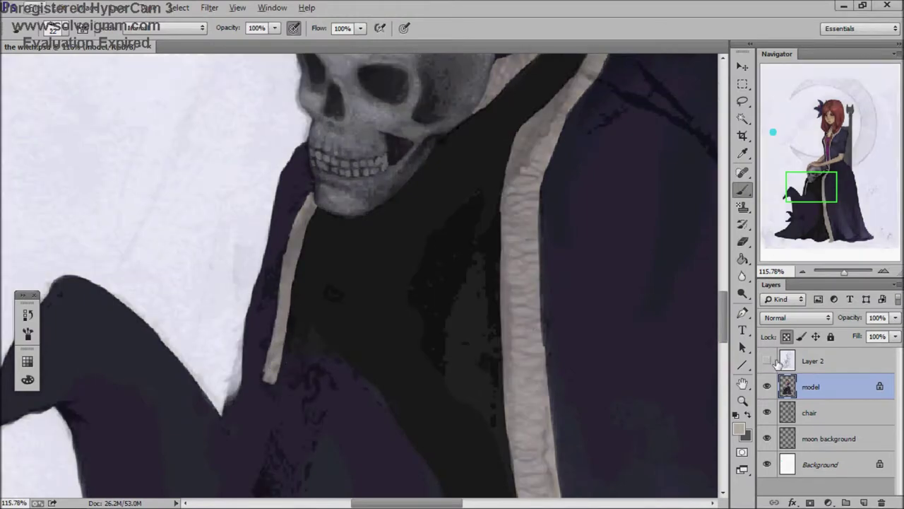
{"action": "scroll", "coordinate": [286, 362], "scroll_direction": "down", "scroll_amount": 1}
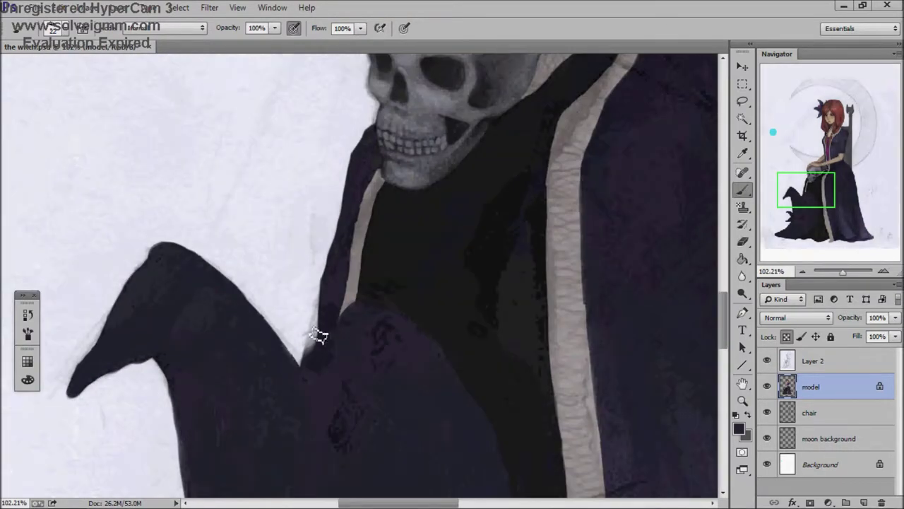
{"action": "scroll", "coordinate": [325, 317], "scroll_direction": "down", "scroll_amount": 4}
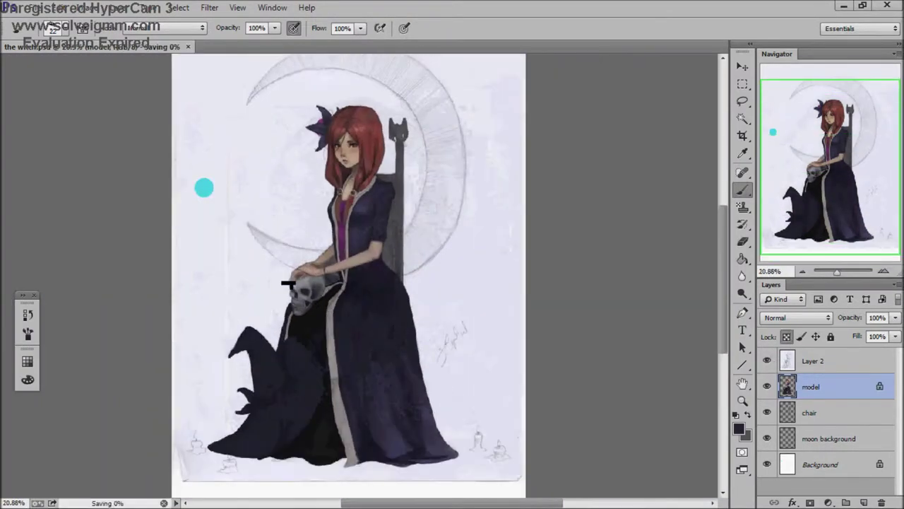
Step: Extend the grey-beige trim along the inner cloak edge from below the skull's jaw down to the dark hat
{"action": "scroll", "coordinate": [424, 233], "scroll_direction": "up", "scroll_amount": 3}
{"action": "left_click_drag", "start_coordinate": [299, 243], "coordinate": [412, 165]}
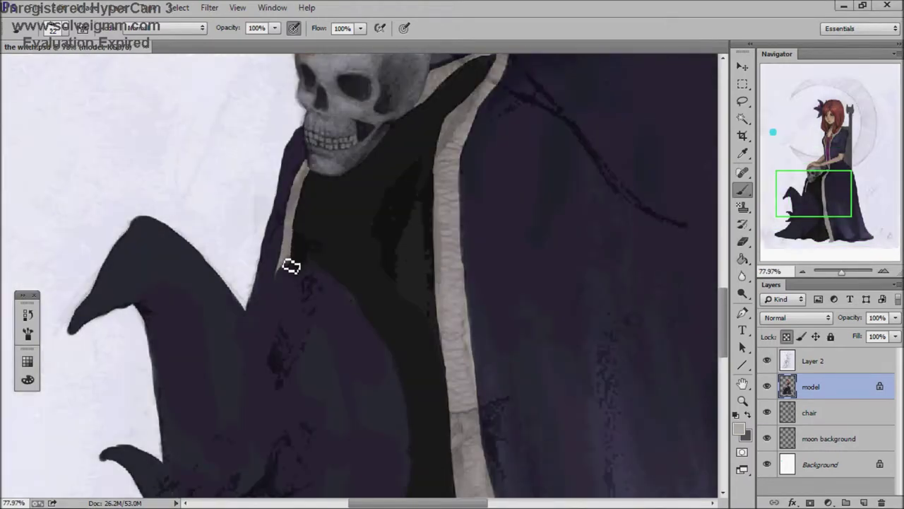
{"action": "scroll", "coordinate": [297, 272], "scroll_direction": "down", "scroll_amount": 8}
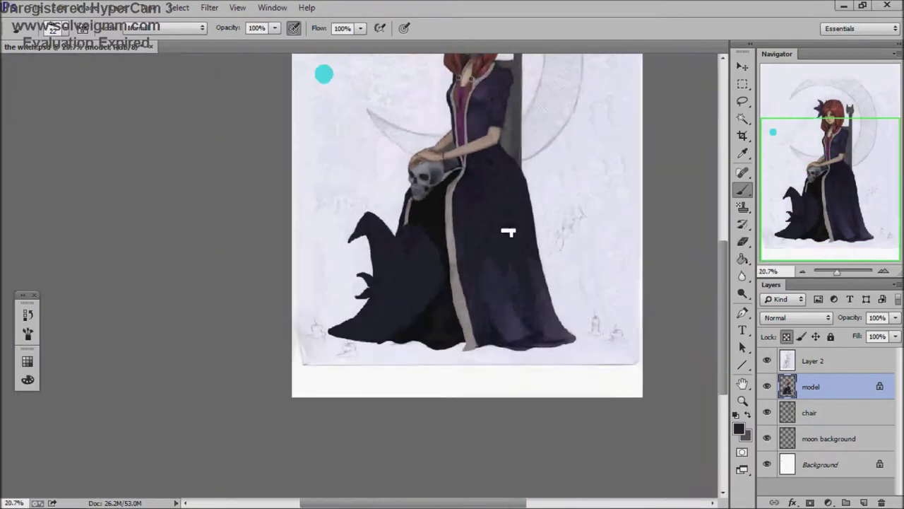
Step: Reduce the brush to 14 px, paint thin grey-beige trim along the waist seam and sleeve cuff, and hide the Layer 2 sketch
{"action": "scroll", "coordinate": [407, 243], "scroll_direction": "up", "scroll_amount": 4}
{"action": "scroll", "coordinate": [406, 244], "scroll_direction": "up", "scroll_amount": 5}
{"action": "right_click", "coordinate": [276, 229]}
{"action": "left_click_drag", "start_coordinate": [368, 263], "coordinate": [352, 263]}
{"action": "key", "text": "Return"}
{"action": "mouse_move", "coordinate": [262, 246]}
{"action": "left_mouse_down"}
{"action": "mouse_move", "coordinate": [303, 265]}
{"action": "mouse_move", "coordinate": [351, 266]}
{"action": "mouse_move", "coordinate": [431, 258]}
{"action": "mouse_move", "coordinate": [515, 217]}
{"action": "left_mouse_up"}
{"action": "scroll", "coordinate": [344, 293], "scroll_direction": "up", "scroll_amount": 2}
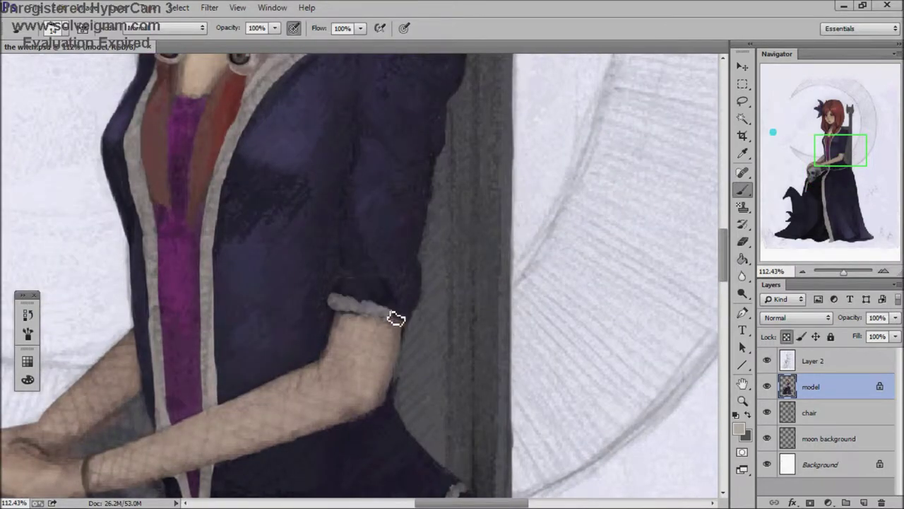
{"action": "scroll", "coordinate": [395, 318], "scroll_direction": "down", "scroll_amount": 5}
{"action": "left_click", "coordinate": [767, 360]}
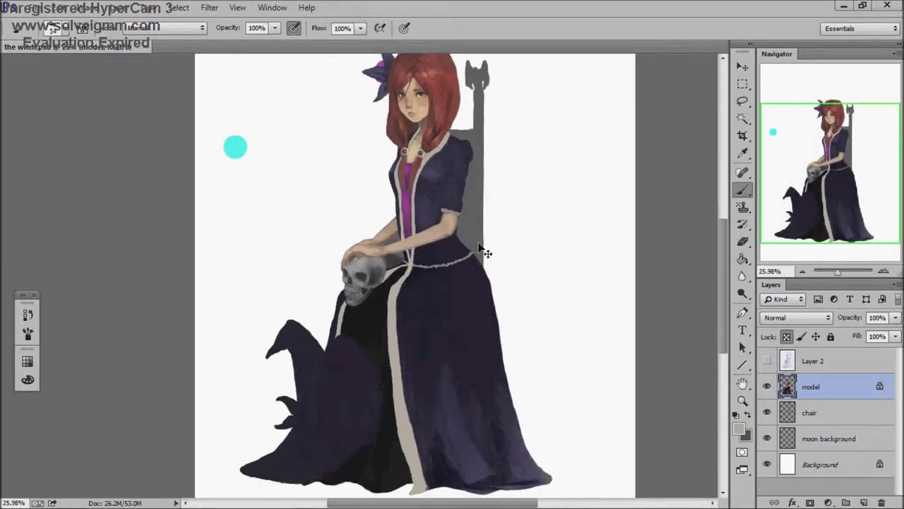
Step: Paint dark purple folds over the black inner skirt near the hem and save the document as the witch 2.psd
{"action": "scroll", "coordinate": [481, 250], "scroll_direction": "up", "scroll_amount": 3}
{"action": "scroll", "coordinate": [481, 251], "scroll_direction": "down", "scroll_amount": 3}
{"action": "scroll", "coordinate": [318, 202], "scroll_direction": "up", "scroll_amount": 3}
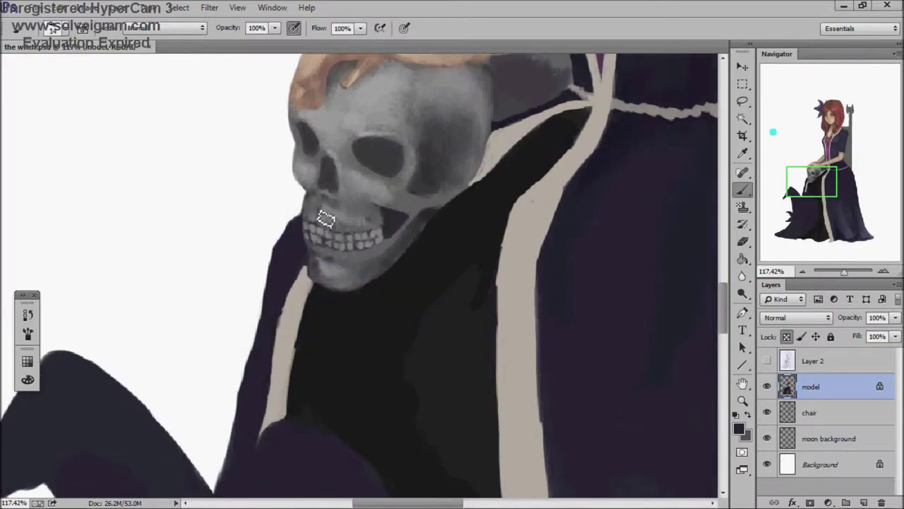
{"action": "scroll", "coordinate": [450, 135], "scroll_direction": "right", "scroll_amount": 1}
{"action": "scroll", "coordinate": [384, 215], "scroll_direction": "down", "scroll_amount": 5}
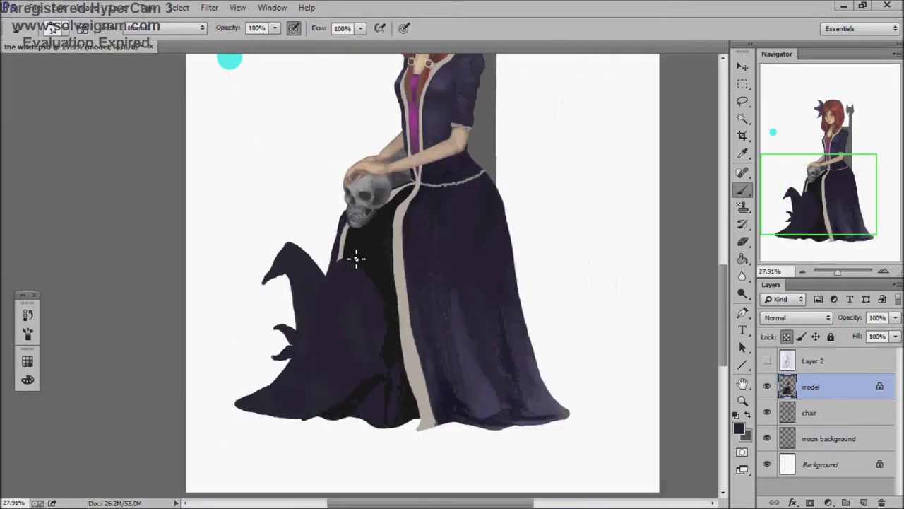
{"action": "scroll", "coordinate": [356, 258], "scroll_direction": "up", "scroll_amount": 3}
{"action": "key", "text": "ctrl+shift+s"}
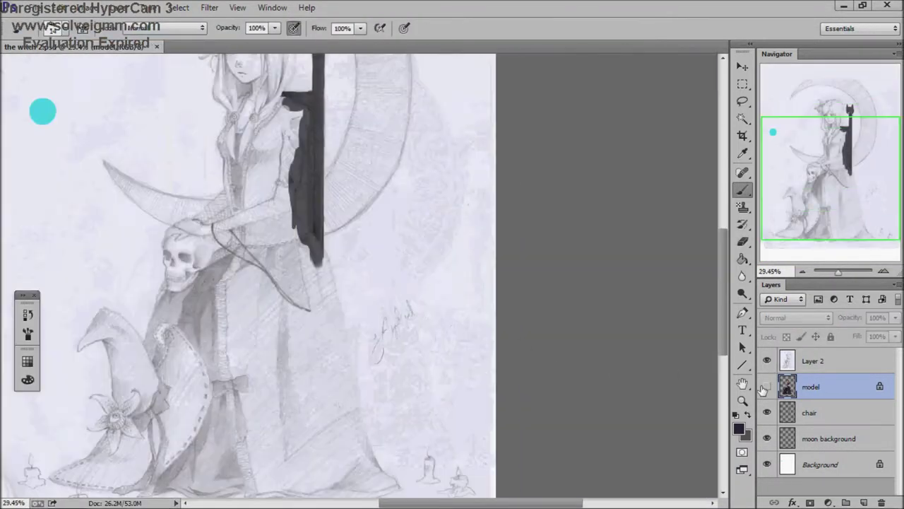
Step: With the Layer 2 sketch hidden, texture the collar trim beside the shoulder with short dark grey strokes using a 5 px brush
{"action": "scroll", "coordinate": [674, 270], "scroll_direction": "up", "scroll_amount": 3}
{"action": "left_click", "coordinate": [767, 361]}
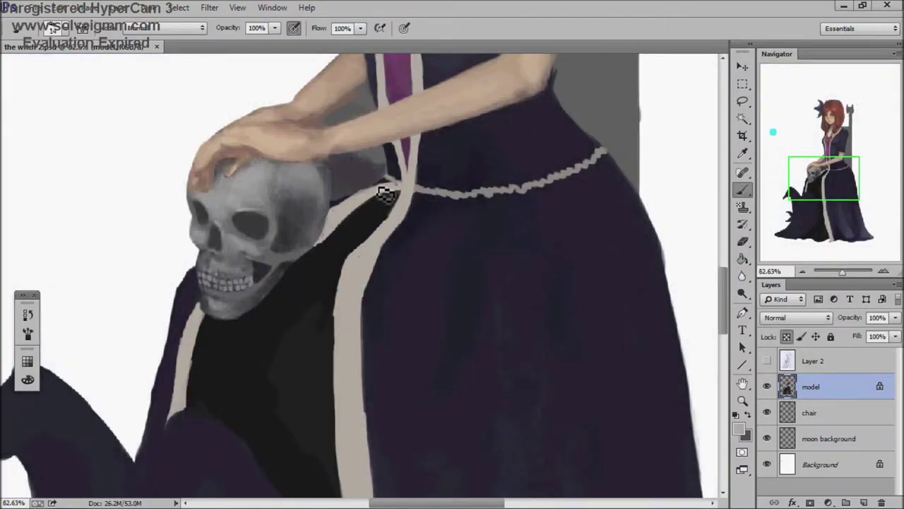
{"action": "scroll", "coordinate": [605, 182], "scroll_direction": "down", "scroll_amount": 1}
{"action": "scroll", "coordinate": [626, 151], "scroll_direction": "up", "scroll_amount": 5}
{"action": "left_click_drag", "start_coordinate": [285, 278], "coordinate": [378, 258]}
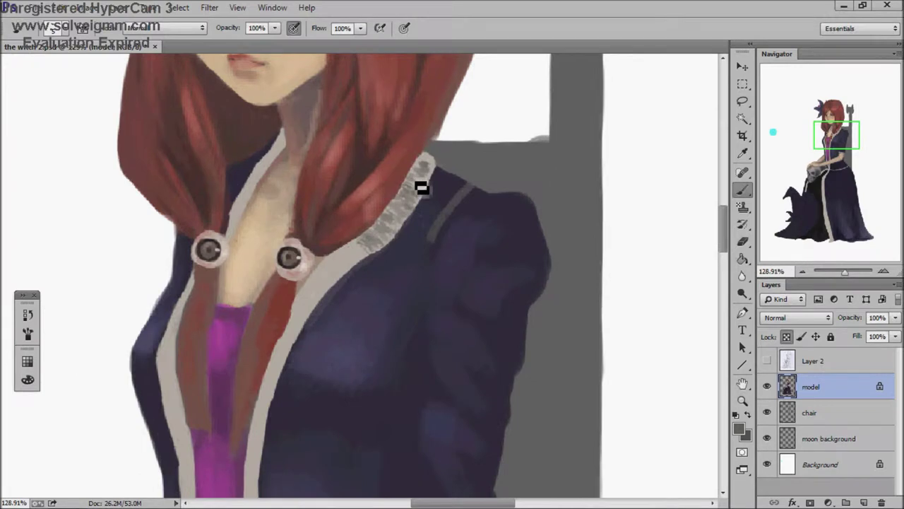
{"action": "scroll", "coordinate": [419, 187], "scroll_direction": "down", "scroll_amount": 3}
Step: Continue the short dark grey texture strokes down the sleeve-side bodice trim to the forearm
{"action": "scroll", "coordinate": [443, 320], "scroll_direction": "up", "scroll_amount": 3}
{"action": "scroll", "coordinate": [414, 296], "scroll_direction": "down", "scroll_amount": 2}
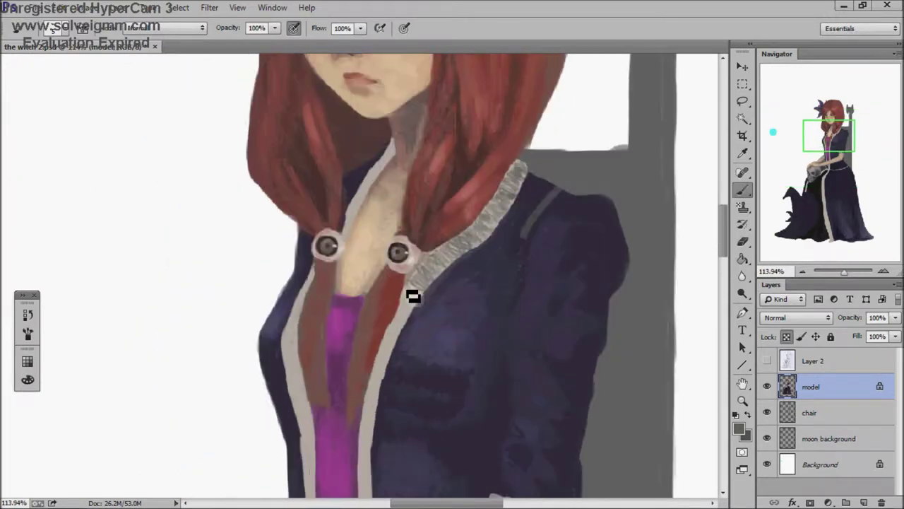
{"action": "scroll", "coordinate": [397, 357], "scroll_direction": "down", "scroll_amount": 2}
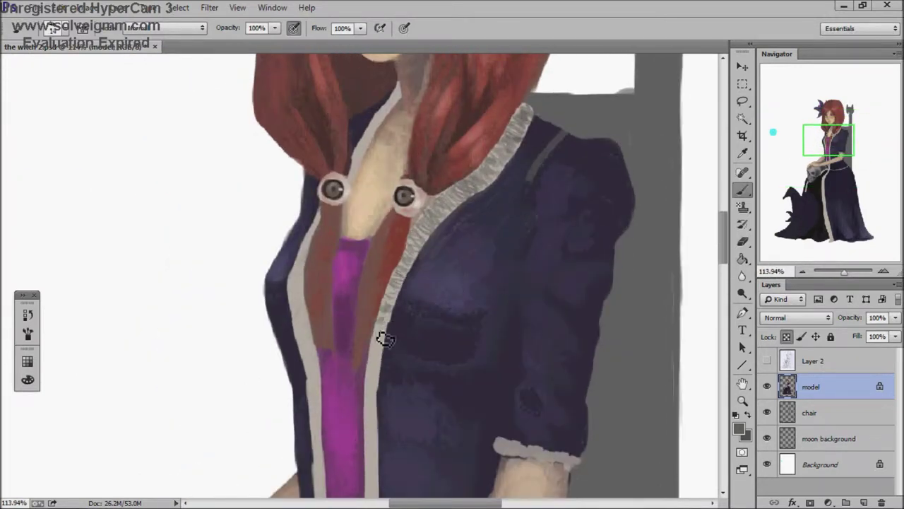
{"action": "scroll", "coordinate": [400, 225], "scroll_direction": "down", "scroll_amount": 2}
{"action": "scroll", "coordinate": [398, 264], "scroll_direction": "down", "scroll_amount": 3}
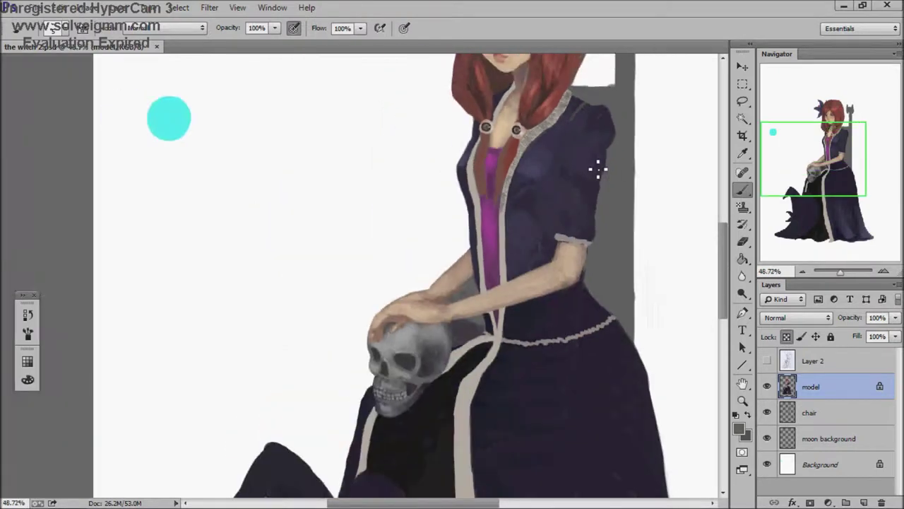
{"action": "scroll", "coordinate": [567, 161], "scroll_direction": "up", "scroll_amount": 3}
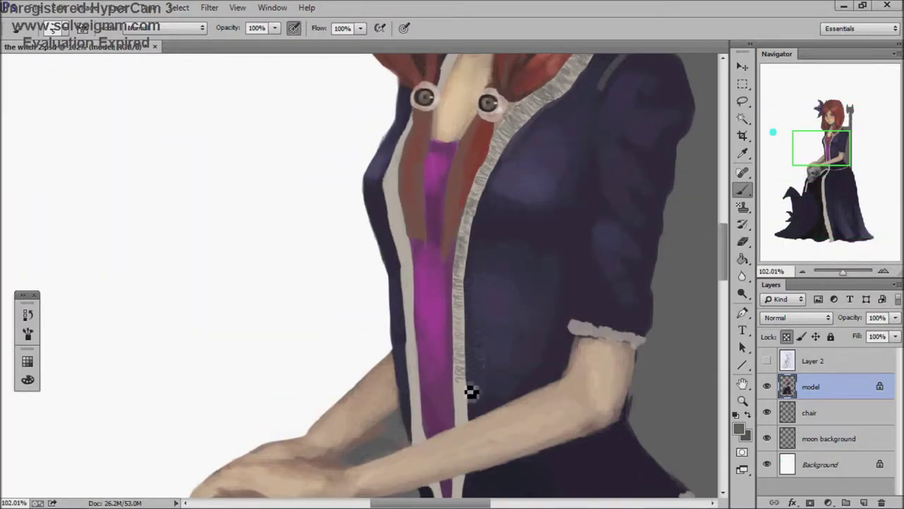
Step: Add lighter grey-beige strokes between the dark ones and roughen the edges of the sleeve-side trim from collar to forearm
{"action": "scroll", "coordinate": [487, 182], "scroll_direction": "up", "scroll_amount": 2}
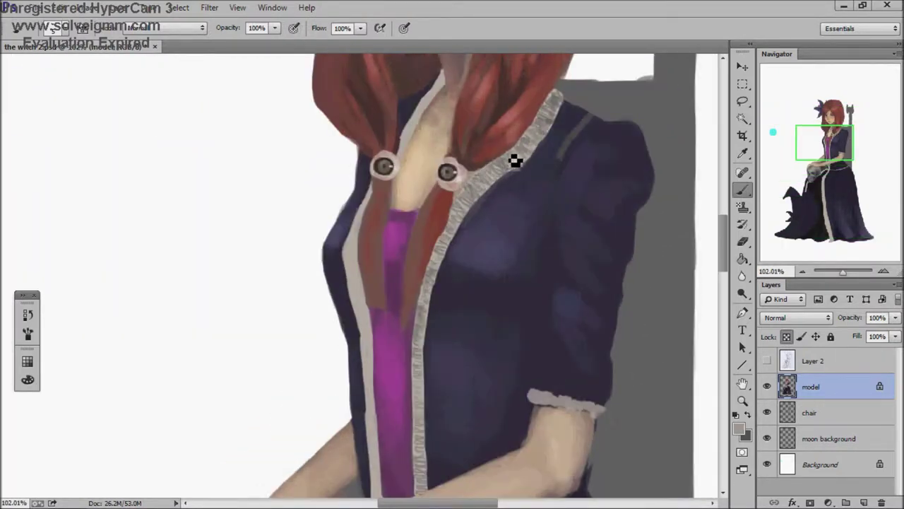
{"action": "scroll", "coordinate": [323, 228], "scroll_direction": "up", "scroll_amount": 3}
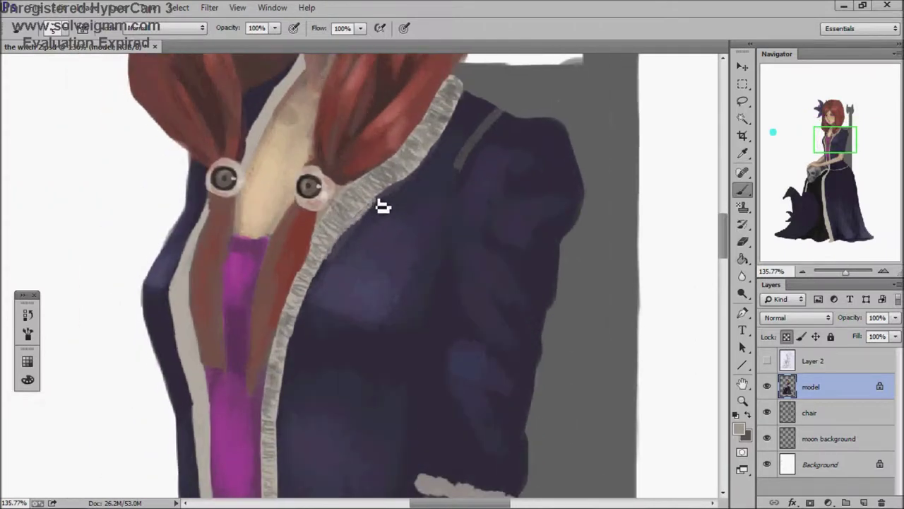
{"action": "scroll", "coordinate": [443, 147], "scroll_direction": "down", "scroll_amount": 3}
{"action": "scroll", "coordinate": [380, 188], "scroll_direction": "left", "scroll_amount": 2}
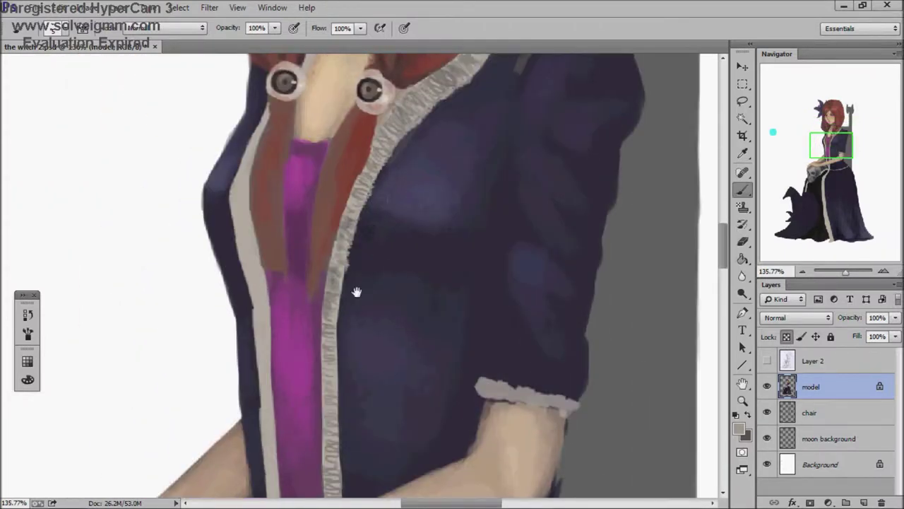
{"action": "scroll", "coordinate": [360, 255], "scroll_direction": "down", "scroll_amount": 2}
{"action": "scroll", "coordinate": [360, 262], "scroll_direction": "left", "scroll_amount": 1}
{"action": "scroll", "coordinate": [363, 256], "scroll_direction": "up", "scroll_amount": 1}
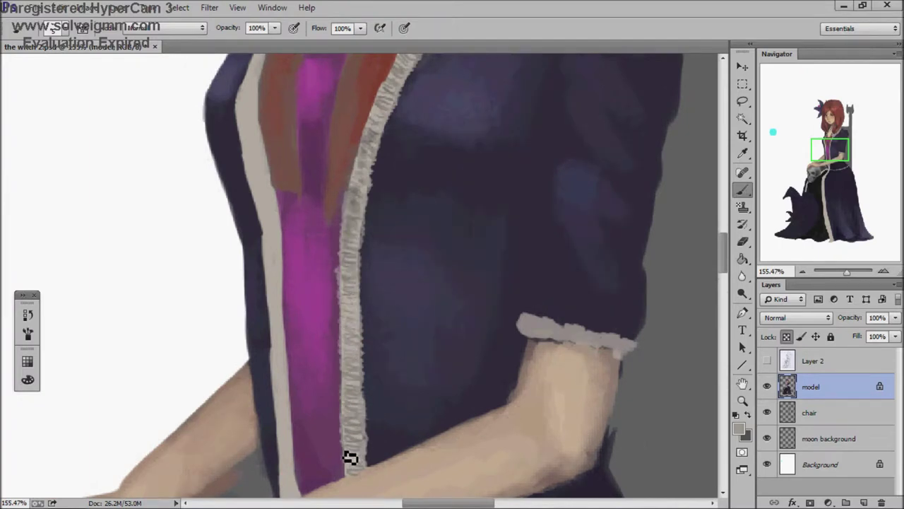
Step: Draw a thin grey scalloped lace outline along the outer edge of the sleeve-side trim from the collar to the waist
{"action": "scroll", "coordinate": [349, 450], "scroll_direction": "up", "scroll_amount": 5}
{"action": "scroll", "coordinate": [523, 198], "scroll_direction": "down", "scroll_amount": 1}
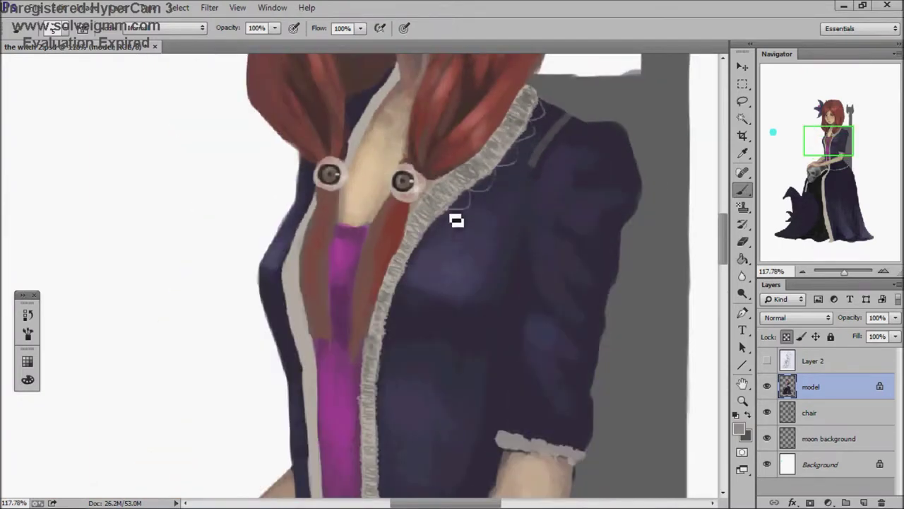
{"action": "scroll", "coordinate": [455, 220], "scroll_direction": "down", "scroll_amount": 8}
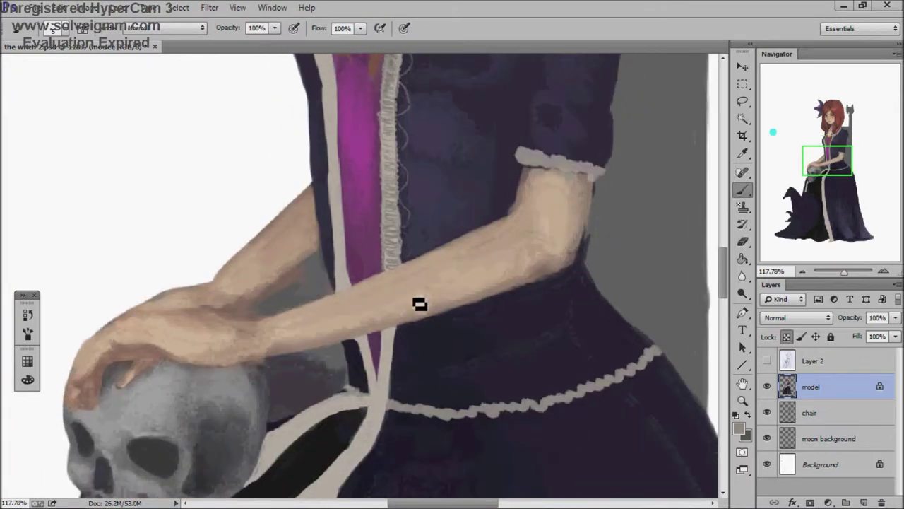
{"action": "scroll", "coordinate": [492, 204], "scroll_direction": "up", "scroll_amount": 1}
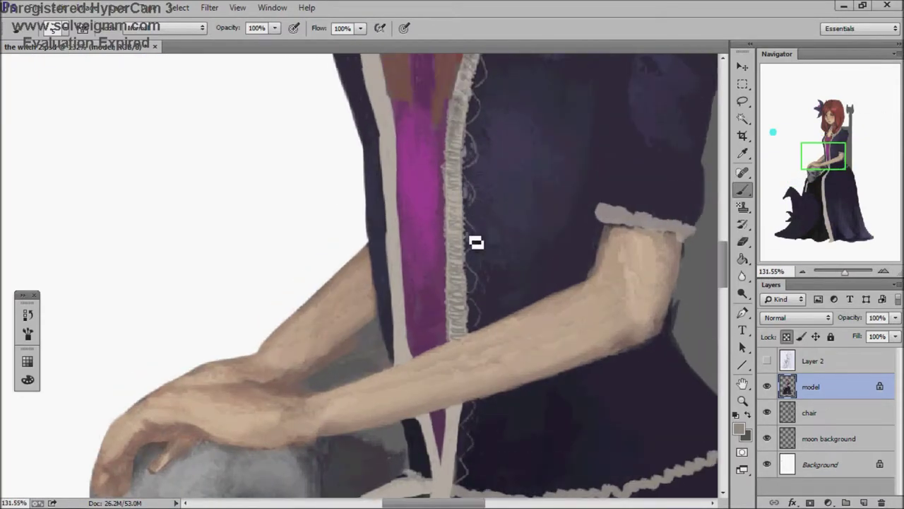
Step: Add small loops and dots inside the lace scallops along the collar and sleeve-side bodice trim
{"action": "scroll", "coordinate": [468, 167], "scroll_direction": "up", "scroll_amount": 2}
{"action": "scroll", "coordinate": [514, 235], "scroll_direction": "down", "scroll_amount": 4}
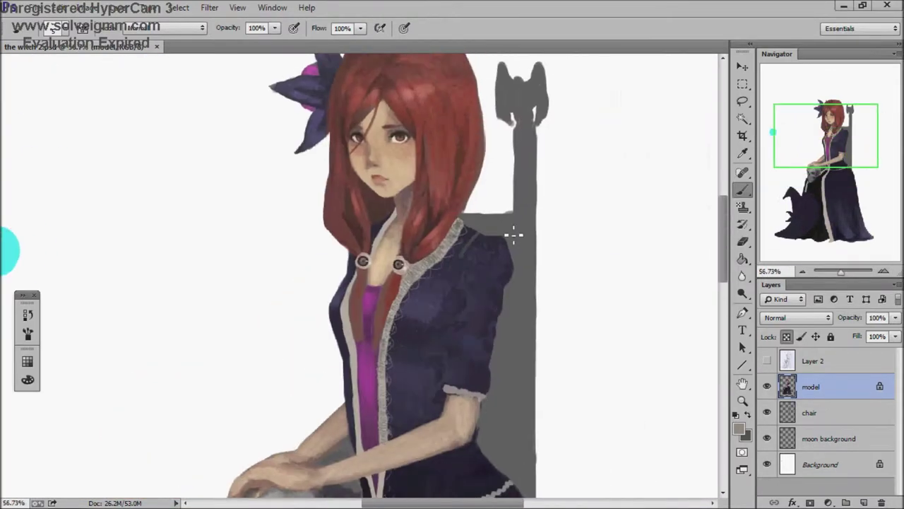
{"action": "scroll", "coordinate": [513, 235], "scroll_direction": "up", "scroll_amount": 8}
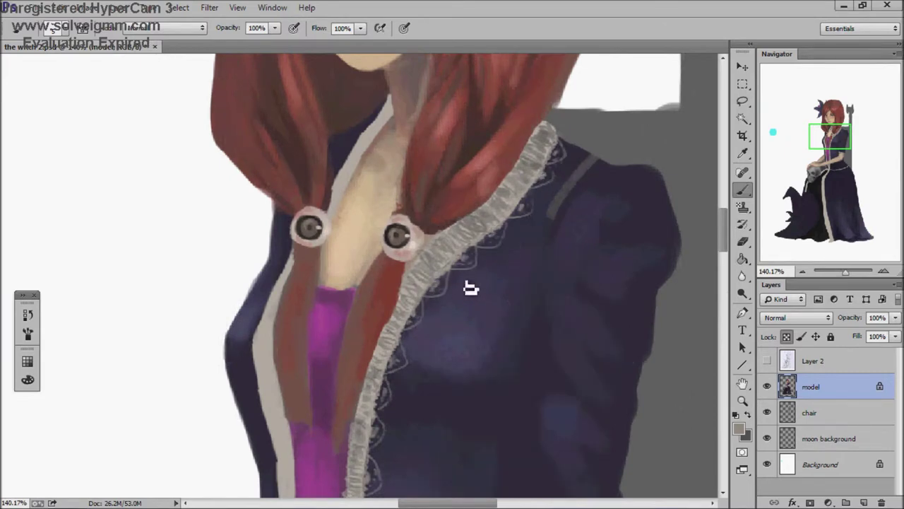
{"action": "scroll", "coordinate": [469, 287], "scroll_direction": "up", "scroll_amount": 1}
Step: Texture the opposite collar and bodice trim with short dark grey strokes from the neck down towards the forearm
{"action": "scroll", "coordinate": [385, 244], "scroll_direction": "down", "scroll_amount": 2}
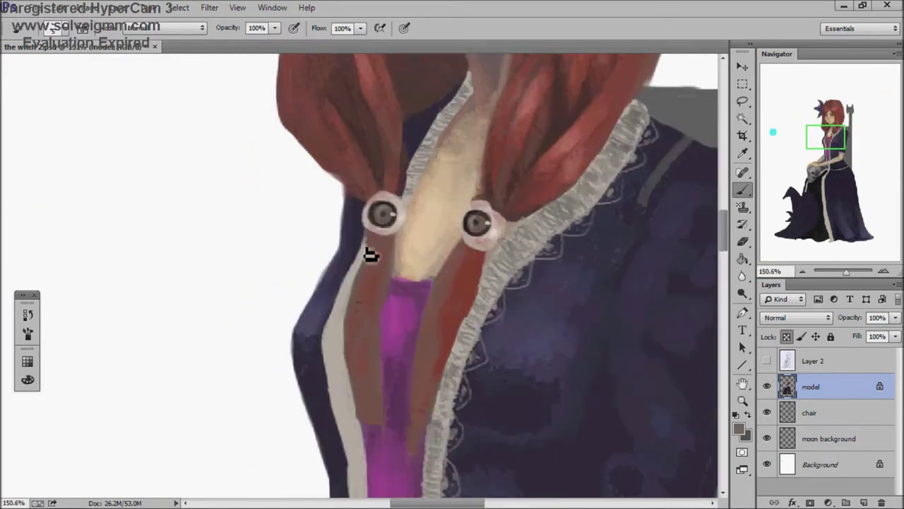
{"action": "scroll", "coordinate": [349, 311], "scroll_direction": "down", "scroll_amount": 2}
{"action": "scroll", "coordinate": [357, 297], "scroll_direction": "down", "scroll_amount": 5}
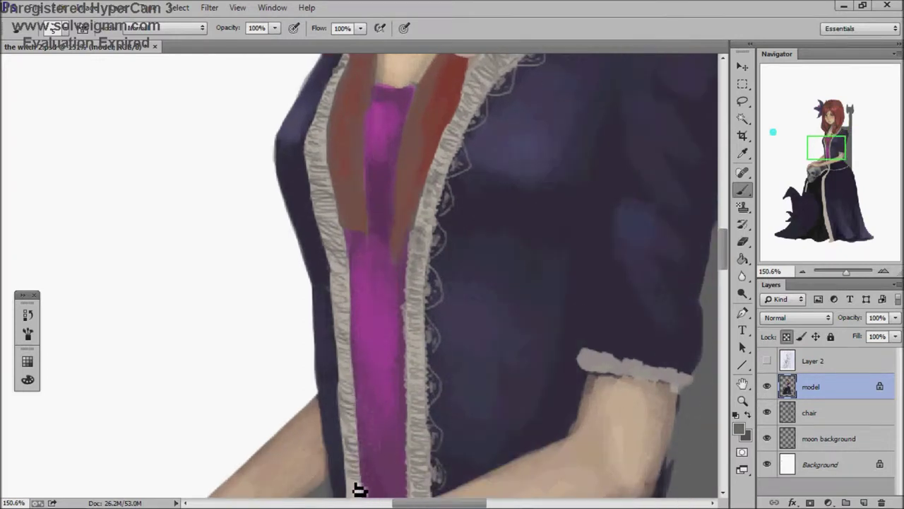
{"action": "scroll", "coordinate": [289, 228], "scroll_direction": "up", "scroll_amount": 1}
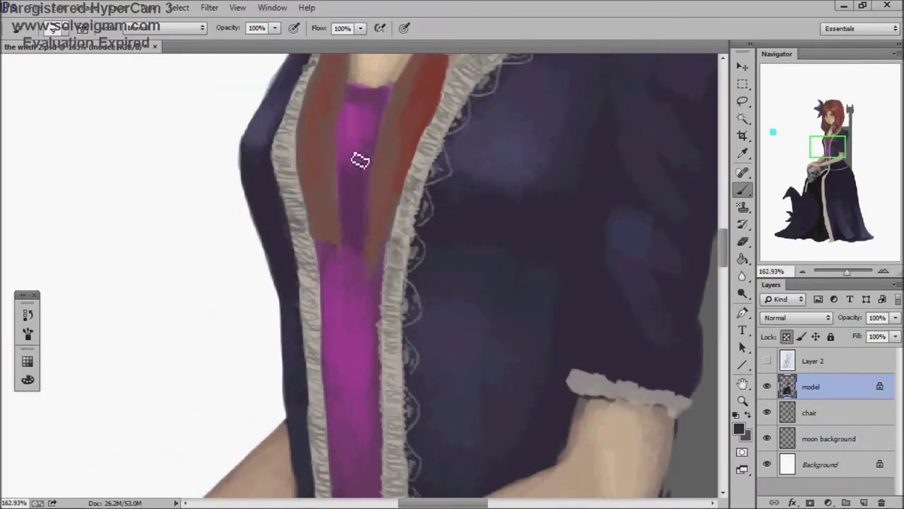
Step: At 99% opacity, dab small grey-beige bumps along the outer edge of the opposite bodice trim from the eyeball clasp to the forearm
{"action": "scroll", "coordinate": [304, 205], "scroll_direction": "up", "scroll_amount": 1}
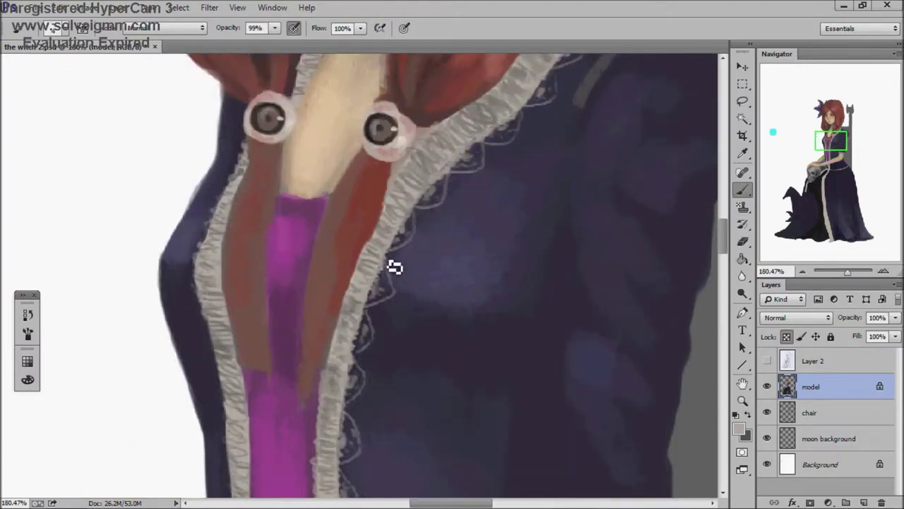
{"action": "scroll", "coordinate": [481, 157], "scroll_direction": "down", "scroll_amount": 5}
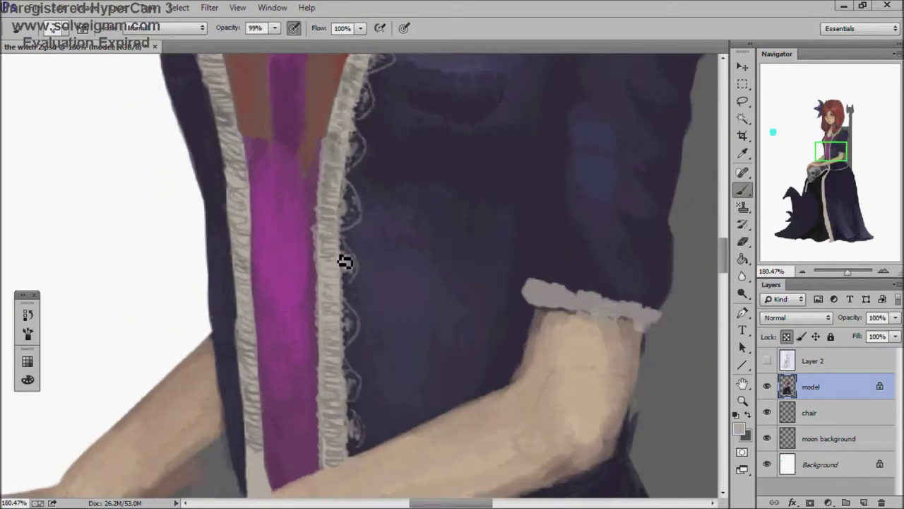
{"action": "scroll", "coordinate": [344, 346], "scroll_direction": "up", "scroll_amount": 5}
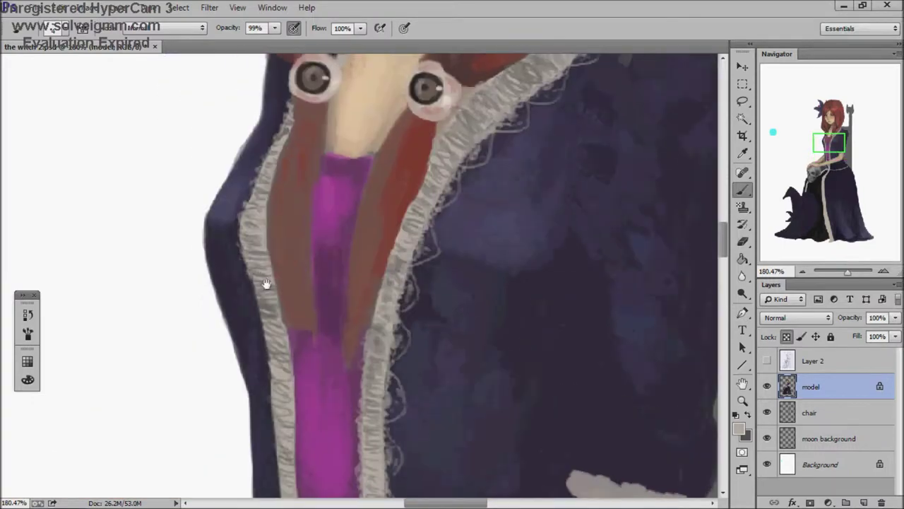
{"action": "scroll", "coordinate": [265, 300], "scroll_direction": "down", "scroll_amount": 3}
{"action": "scroll", "coordinate": [269, 378], "scroll_direction": "down", "scroll_amount": 3}
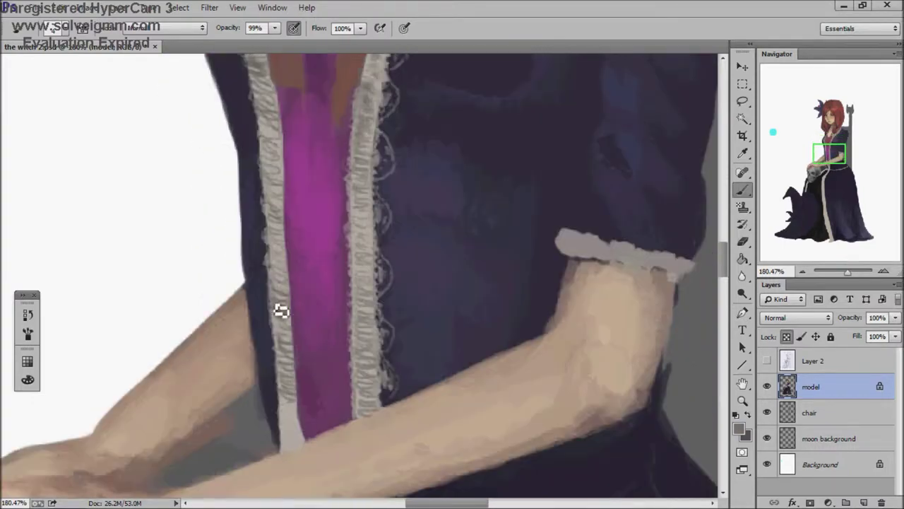
{"action": "scroll", "coordinate": [303, 440], "scroll_direction": "down", "scroll_amount": 4}
{"action": "scroll", "coordinate": [216, 232], "scroll_direction": "up", "scroll_amount": 6}
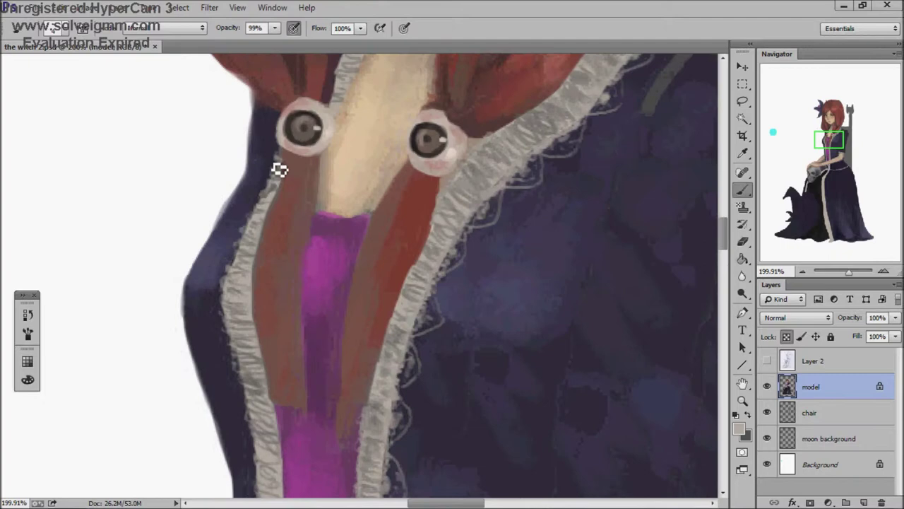
Step: Set the brush to 100% opacity without pressure control and draw scalloped lace along the opposite bodice trim's outer edge
{"action": "right_click", "coordinate": [257, 156]}
{"action": "key", "text": "Escape"}
{"action": "key", "text": "0"}
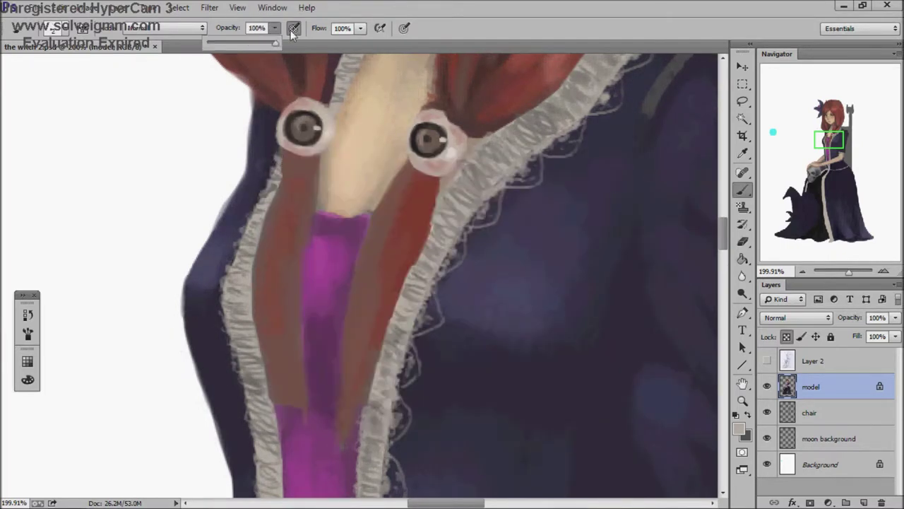
{"action": "scroll", "coordinate": [244, 268], "scroll_direction": "down", "scroll_amount": 3}
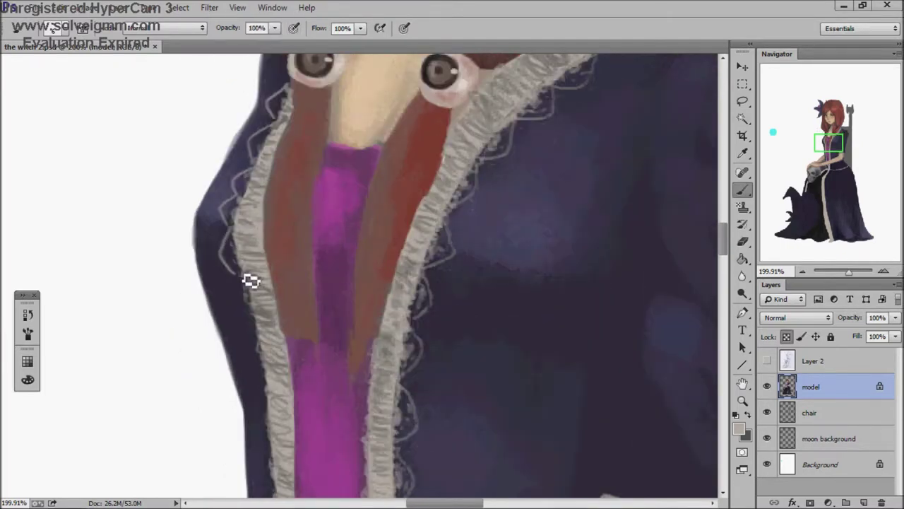
{"action": "left_click_drag", "start_coordinate": [244, 279], "coordinate": [217, 142]}
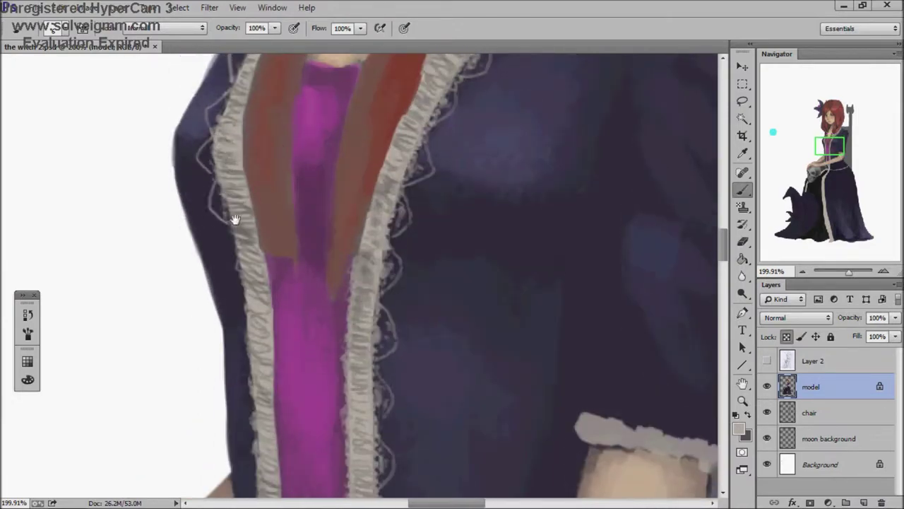
Step: Finish the scalloped lace along the bodice trim to the forearm, and texture and edge the short trim section below it
{"action": "scroll", "coordinate": [234, 219], "scroll_direction": "down", "scroll_amount": 5}
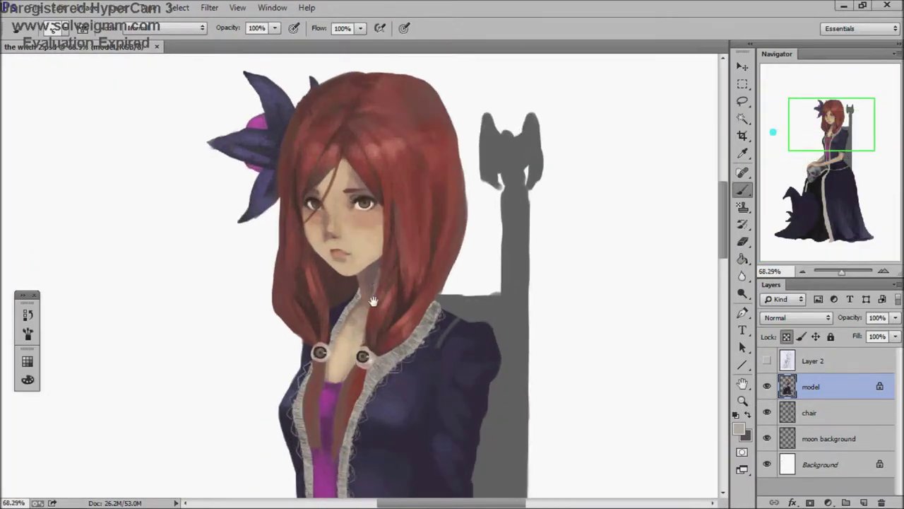
{"action": "scroll", "coordinate": [373, 302], "scroll_direction": "up", "scroll_amount": 4}
{"action": "scroll", "coordinate": [330, 351], "scroll_direction": "down", "scroll_amount": 5}
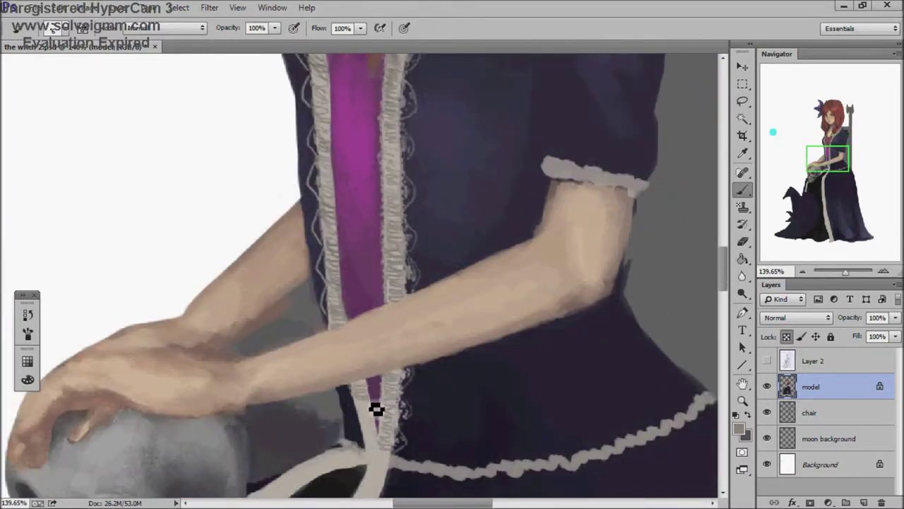
{"action": "left_click_drag", "start_coordinate": [376, 413], "coordinate": [374, 450]}
{"action": "scroll", "coordinate": [395, 363], "scroll_direction": "down", "scroll_amount": 3}
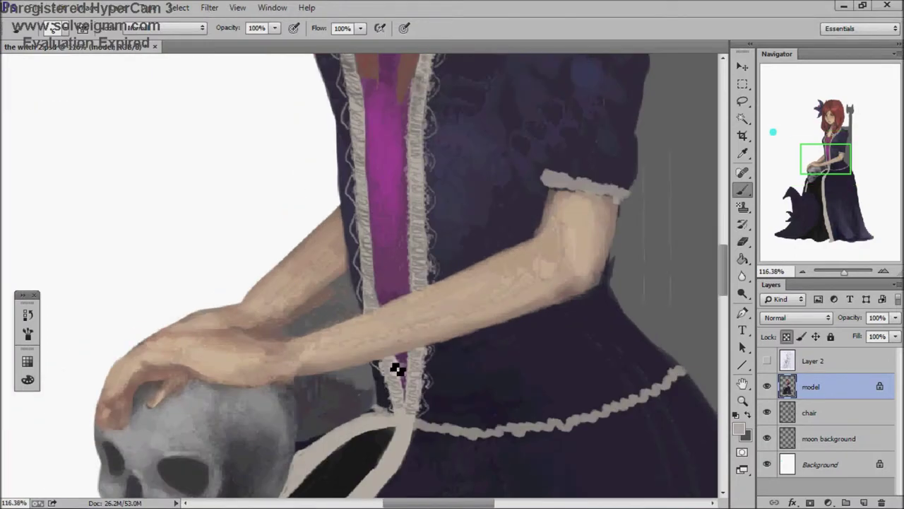
{"action": "scroll", "coordinate": [369, 257], "scroll_direction": "up", "scroll_amount": 5}
{"action": "scroll", "coordinate": [330, 312], "scroll_direction": "down", "scroll_amount": 5}
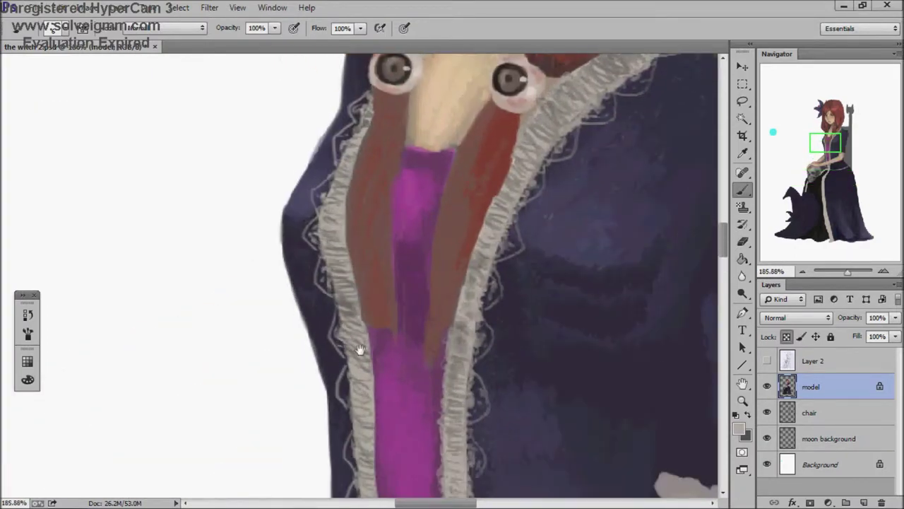
{"action": "scroll", "coordinate": [431, 133], "scroll_direction": "up", "scroll_amount": 4}
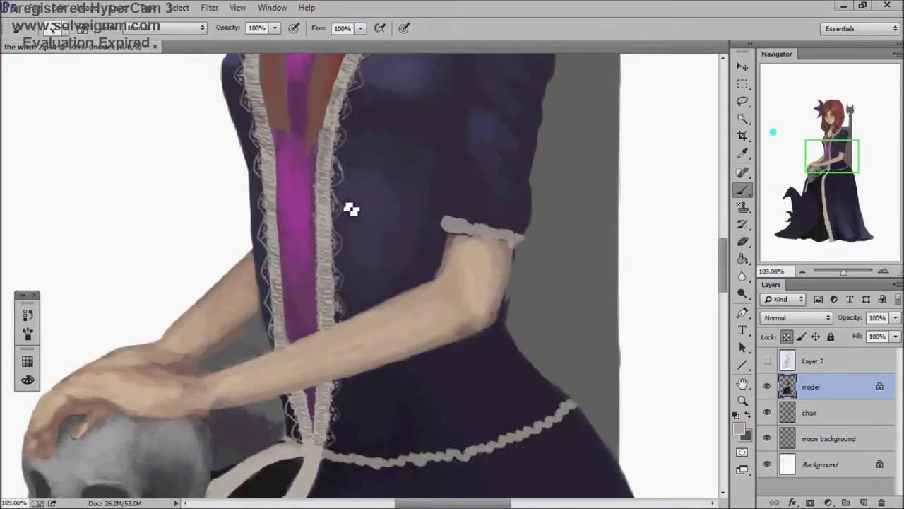
Step: Using the sketch layer as a guide, paint three black bows down the purple bodice panel with subtle grey highlights
{"action": "scroll", "coordinate": [410, 199], "scroll_direction": "up", "scroll_amount": 2}
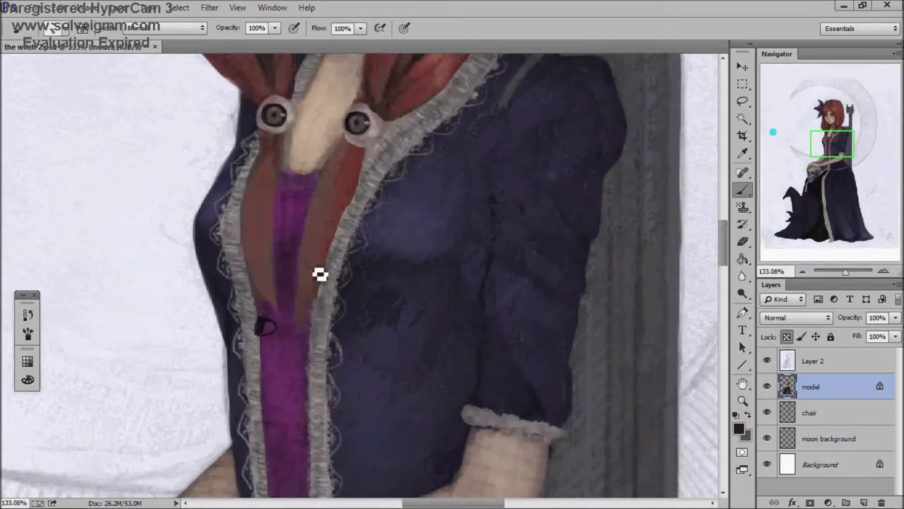
{"action": "scroll", "coordinate": [270, 324], "scroll_direction": "down", "scroll_amount": 3}
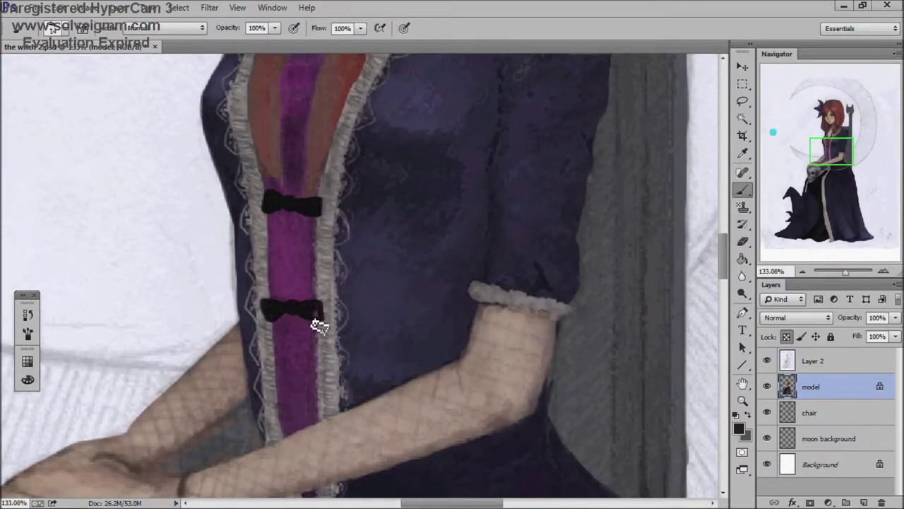
{"action": "scroll", "coordinate": [308, 314], "scroll_direction": "down", "scroll_amount": 3}
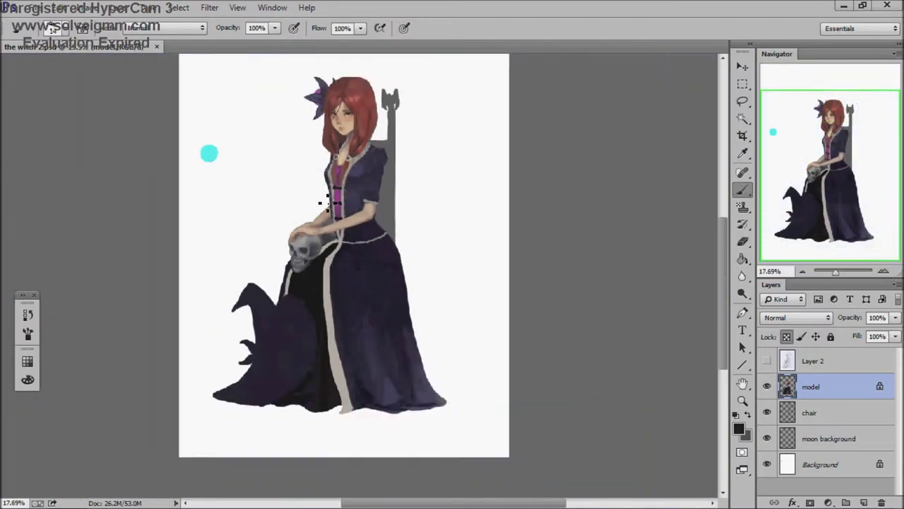
{"action": "scroll", "coordinate": [374, 314], "scroll_direction": "up", "scroll_amount": 5}
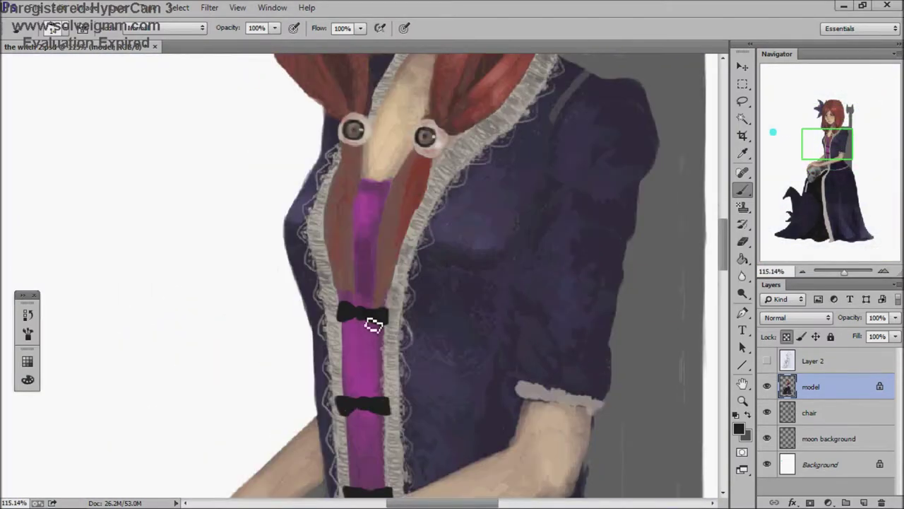
{"action": "scroll", "coordinate": [343, 347], "scroll_direction": "down", "scroll_amount": 3}
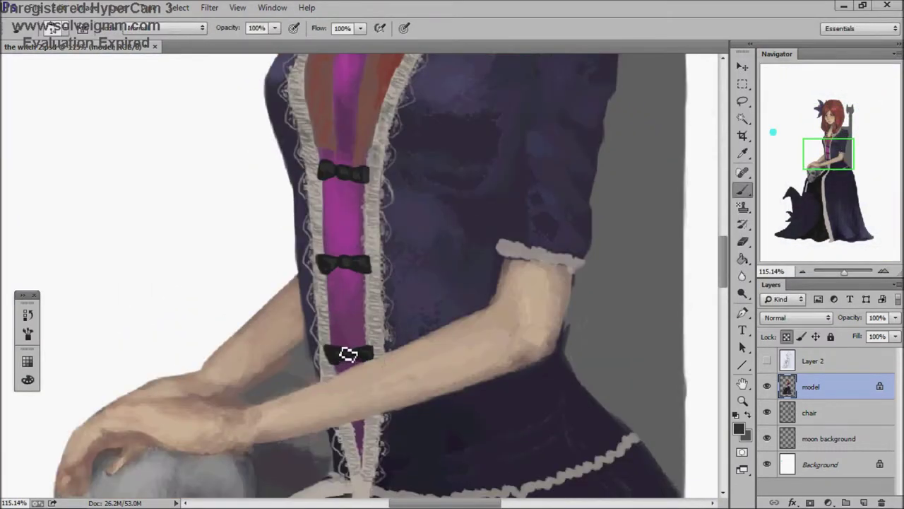
{"action": "scroll", "coordinate": [517, 285], "scroll_direction": "up", "scroll_amount": 3}
Step: Shade the purple bodice panel around and beneath the bows with dark purple
{"action": "scroll", "coordinate": [357, 281], "scroll_direction": "up", "scroll_amount": 3}
{"action": "scroll", "coordinate": [377, 303], "scroll_direction": "down", "scroll_amount": 2}
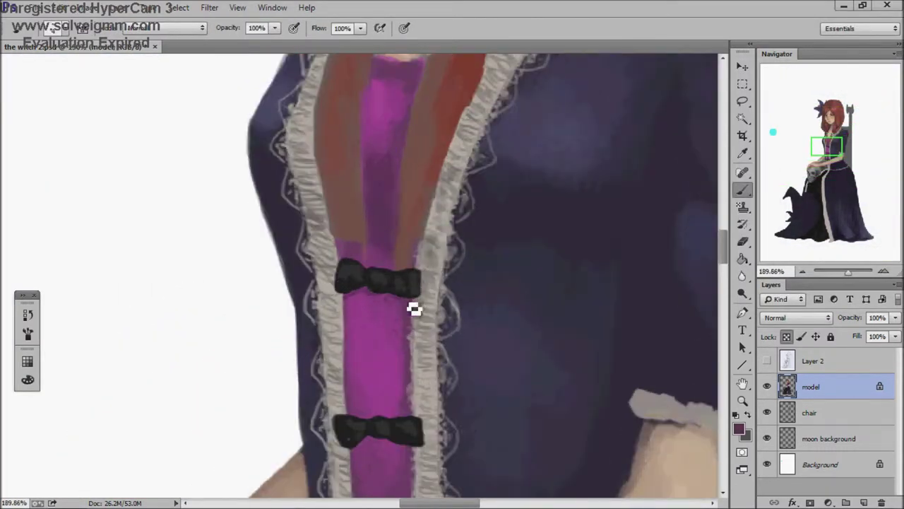
{"action": "scroll", "coordinate": [401, 303], "scroll_direction": "down", "scroll_amount": 4}
{"action": "scroll", "coordinate": [346, 239], "scroll_direction": "down", "scroll_amount": 5}
{"action": "scroll", "coordinate": [346, 239], "scroll_direction": "up", "scroll_amount": 5}
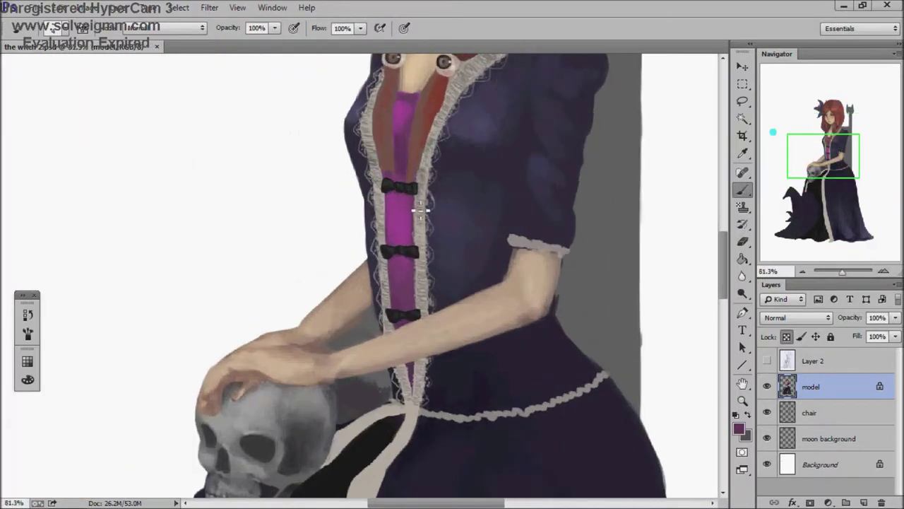
Step: Add small black ribbon tails hanging beneath each of the three bodice bows
{"action": "key", "text": "d"}
{"action": "scroll", "coordinate": [381, 203], "scroll_direction": "up", "scroll_amount": 1}
{"action": "scroll", "coordinate": [494, 262], "scroll_direction": "down", "scroll_amount": 3}
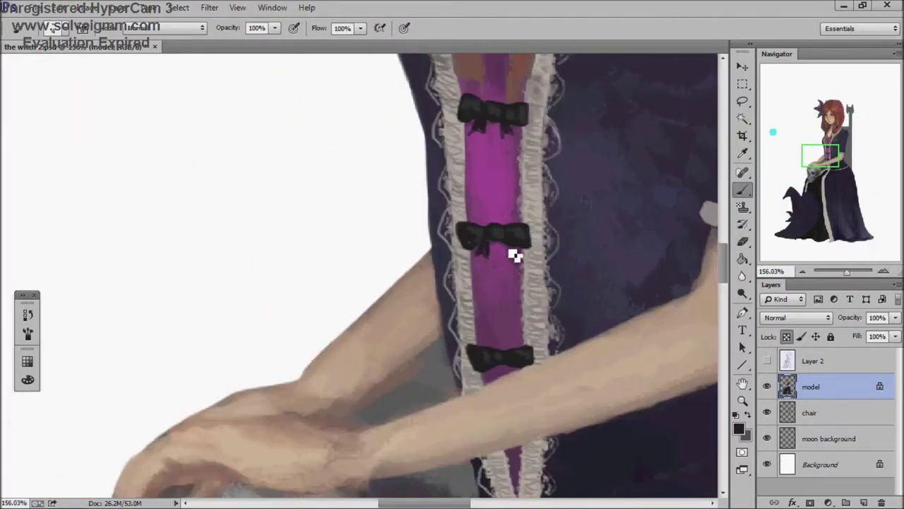
{"action": "scroll", "coordinate": [495, 264], "scroll_direction": "up", "scroll_amount": 2}
{"action": "scroll", "coordinate": [459, 236], "scroll_direction": "down", "scroll_amount": 2}
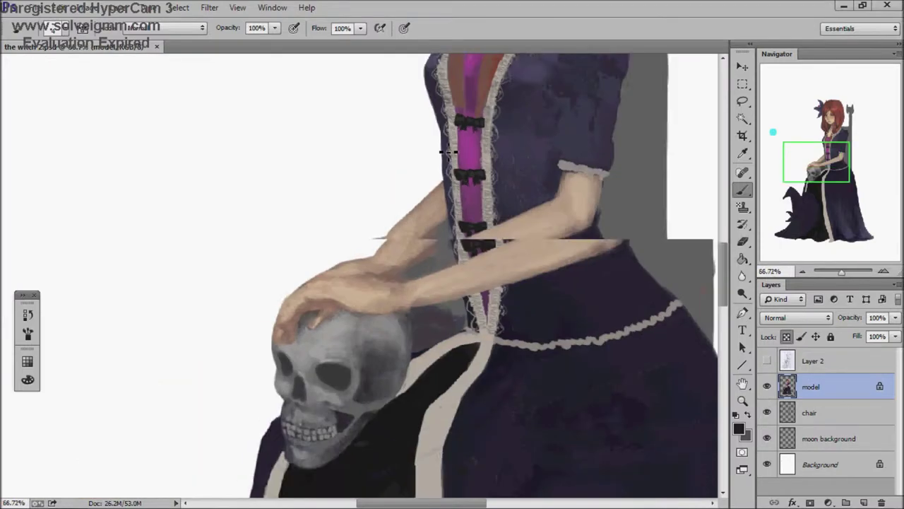
{"action": "scroll", "coordinate": [452, 233], "scroll_direction": "up", "scroll_amount": 3}
Step: Paint a dark navy shadow line separating the sleeve from the bodice, from the armpit to the cuff
{"action": "scroll", "coordinate": [436, 257], "scroll_direction": "up", "scroll_amount": 2}
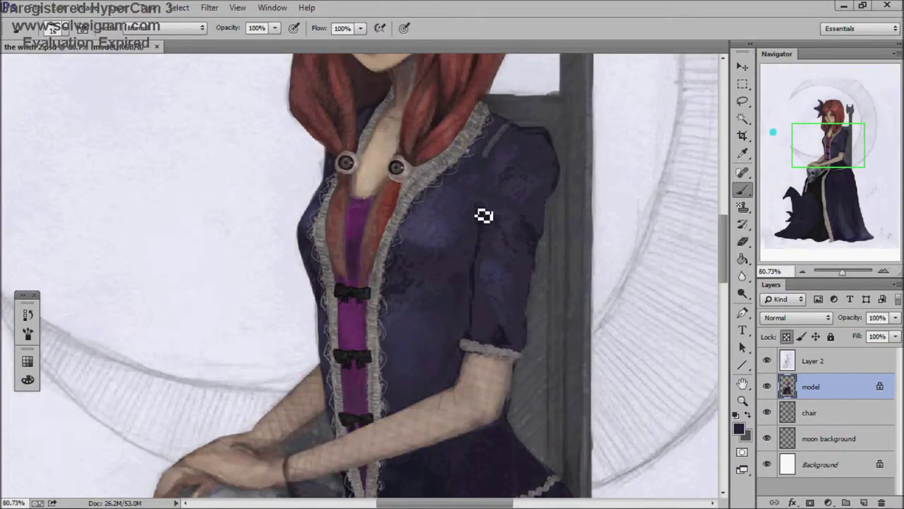
{"action": "scroll", "coordinate": [456, 289], "scroll_direction": "up", "scroll_amount": 1}
{"action": "scroll", "coordinate": [456, 289], "scroll_direction": "down", "scroll_amount": 1}
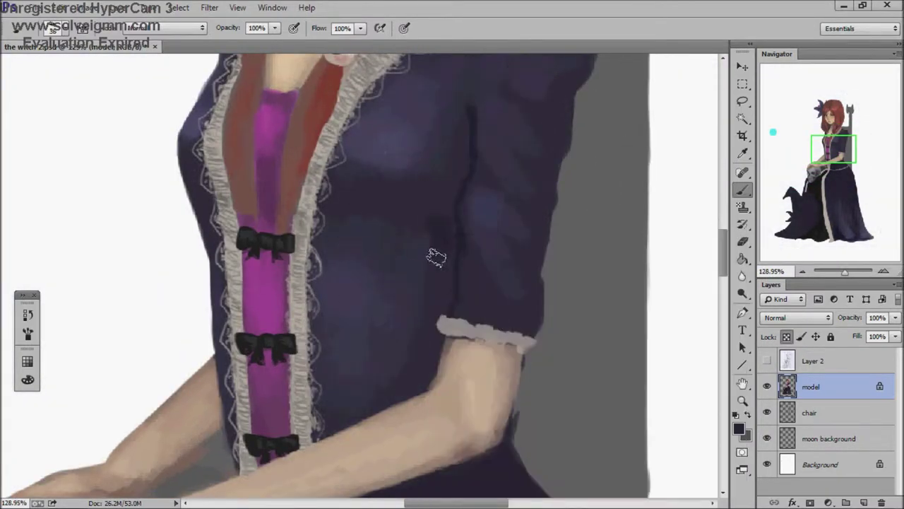
{"action": "scroll", "coordinate": [436, 257], "scroll_direction": "down", "scroll_amount": 3}
{"action": "scroll", "coordinate": [359, 329], "scroll_direction": "up", "scroll_amount": 1}
{"action": "scroll", "coordinate": [359, 329], "scroll_direction": "up", "scroll_amount": 1}
Step: Recolour the chair on the chair layer with a very dark brown
{"action": "left_click", "coordinate": [808, 413]}
{"action": "left_click", "coordinate": [738, 428]}
{"action": "left_click_drag", "start_coordinate": [608, 155], "coordinate": [608, 259]}
{"action": "key", "text": "Return"}
Step: On the model layer, paint the hat's round purple flower centre with a pale grey highlight and a dark purple bow beside it
{"action": "scroll", "coordinate": [551, 248], "scroll_direction": "down", "scroll_amount": 2}
{"action": "scroll", "coordinate": [551, 248], "scroll_direction": "up", "scroll_amount": 2}
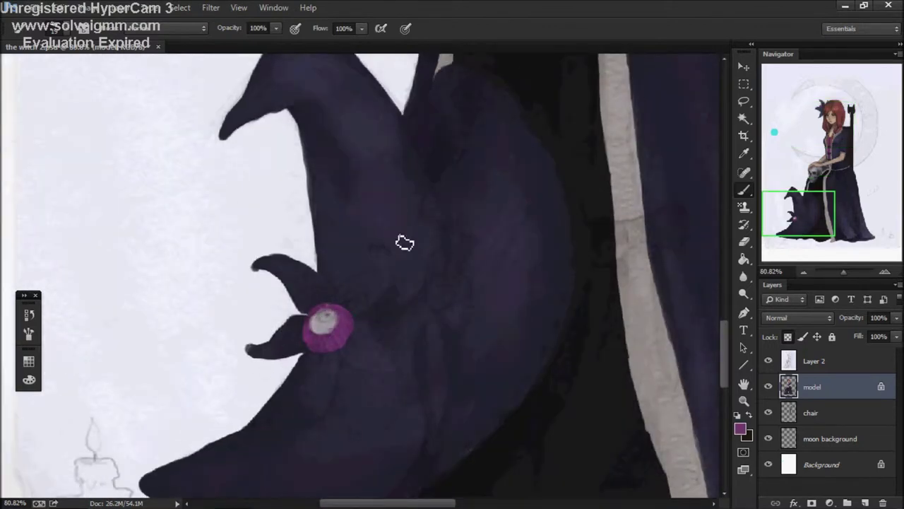
{"action": "scroll", "coordinate": [405, 242], "scroll_direction": "up", "scroll_amount": 3}
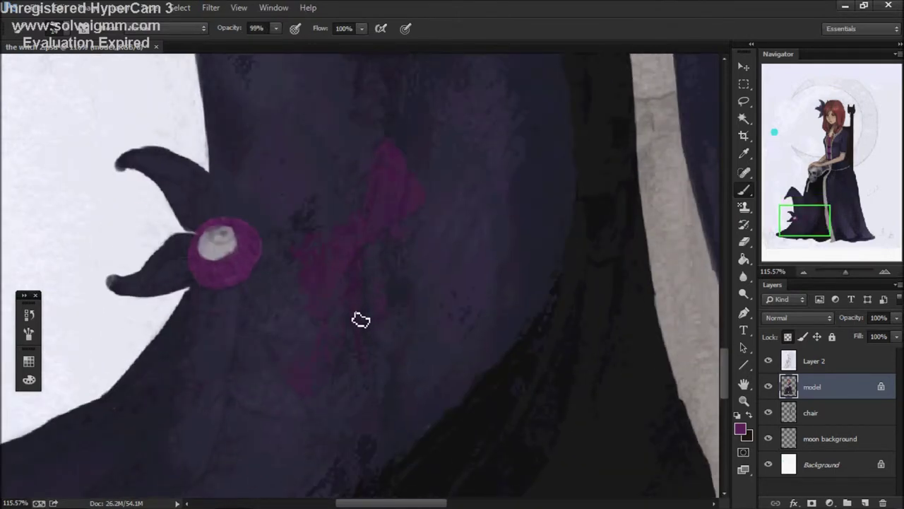
Step: Paint long dark purple ribbon tails from the hat's bow down to the brim, with flared ends overlapping the floor
{"action": "left_click_drag", "start_coordinate": [361, 320], "coordinate": [375, 249]}
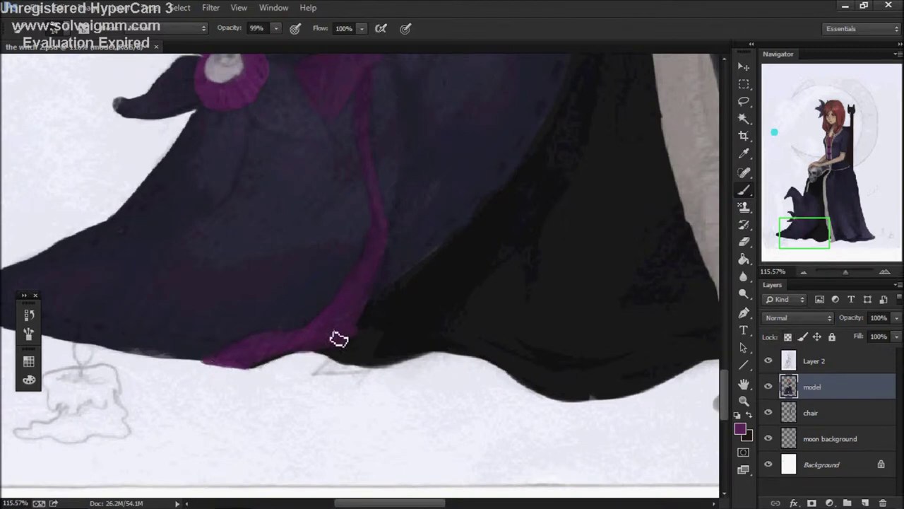
{"action": "scroll", "coordinate": [430, 318], "scroll_direction": "down", "scroll_amount": 3}
{"action": "scroll", "coordinate": [414, 162], "scroll_direction": "up", "scroll_amount": 2}
{"action": "mouse_move", "coordinate": [397, 296]}
{"action": "left_mouse_down"}
{"action": "mouse_move", "coordinate": [367, 327]}
{"action": "mouse_move", "coordinate": [388, 335]}
{"action": "mouse_move", "coordinate": [423, 247]}
{"action": "mouse_move", "coordinate": [388, 337]}
{"action": "left_mouse_up"}
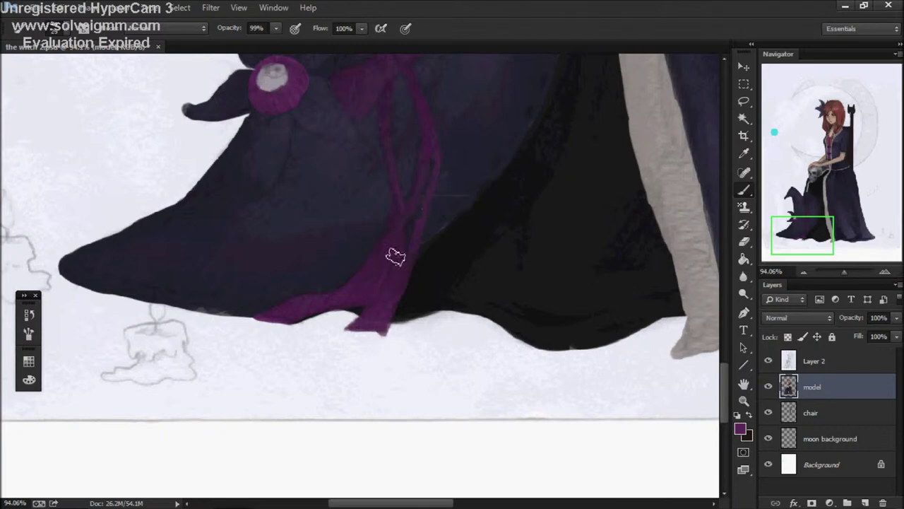
{"action": "scroll", "coordinate": [394, 207], "scroll_direction": "down", "scroll_amount": 1}
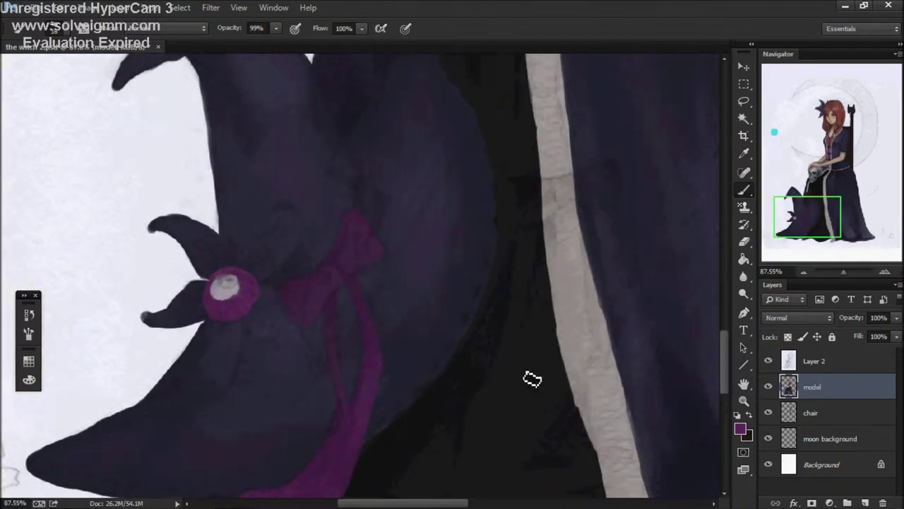
Step: Paint a black oval on the hat just above the bow, hide the sketch on Layer 2 and make the model layer active
{"action": "left_click", "coordinate": [365, 214], "text": "alt"}
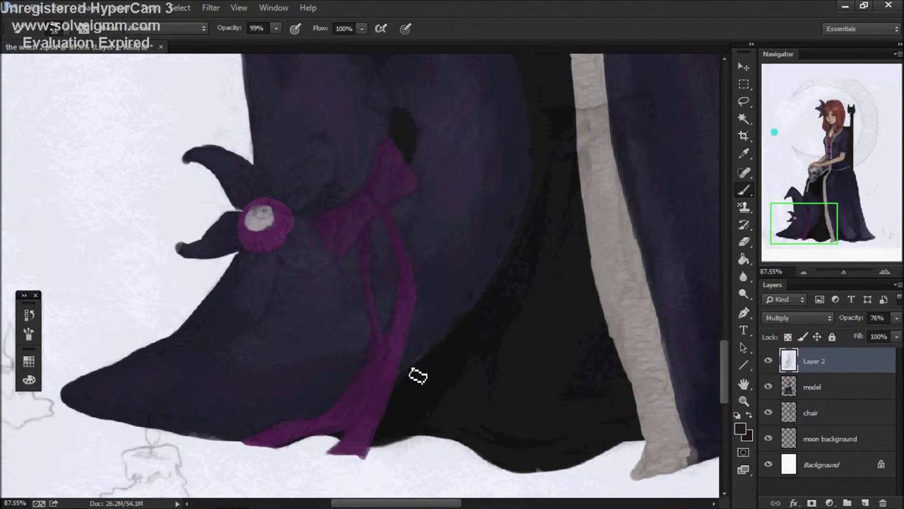
{"action": "left_click", "coordinate": [768, 360]}
{"action": "left_click", "coordinate": [813, 386]}
{"action": "scroll", "coordinate": [394, 188], "scroll_direction": "down", "scroll_amount": 4}
{"action": "scroll", "coordinate": [273, 188], "scroll_direction": "up", "scroll_amount": 1}
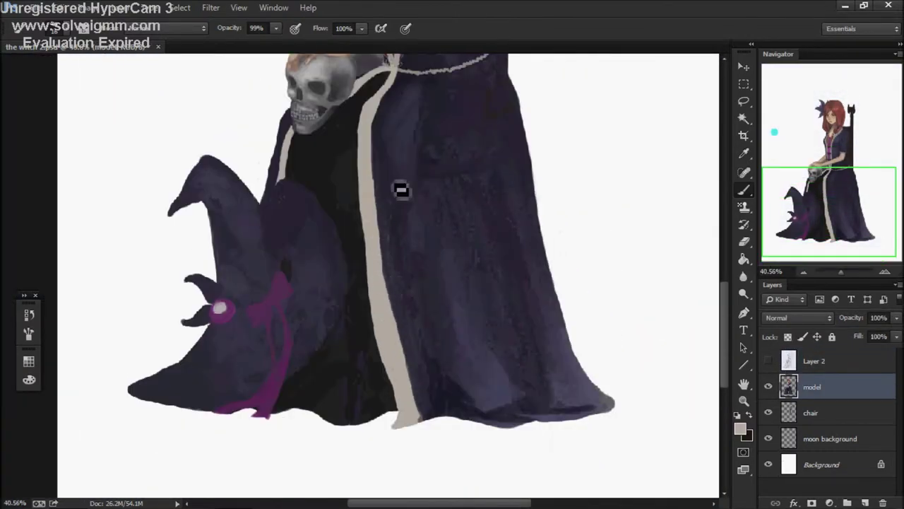
Step: Sample a light skin tone, set the brush to 100% opacity with pressure control, and smooth the skin on the witch's face
{"action": "scroll", "coordinate": [378, 244], "scroll_direction": "up", "scroll_amount": 5}
{"action": "left_click", "coordinate": [213, 181], "text": "alt"}
{"action": "key", "text": "Return"}
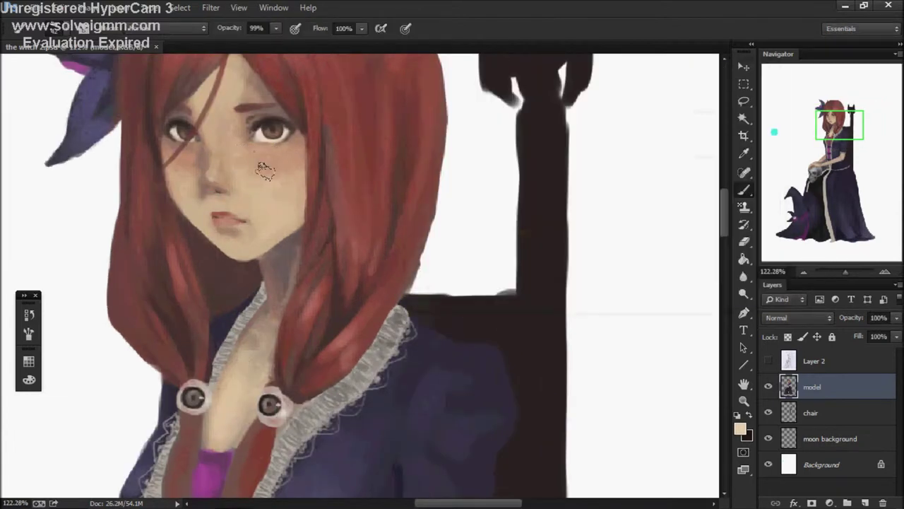
{"action": "key", "text": "0"}
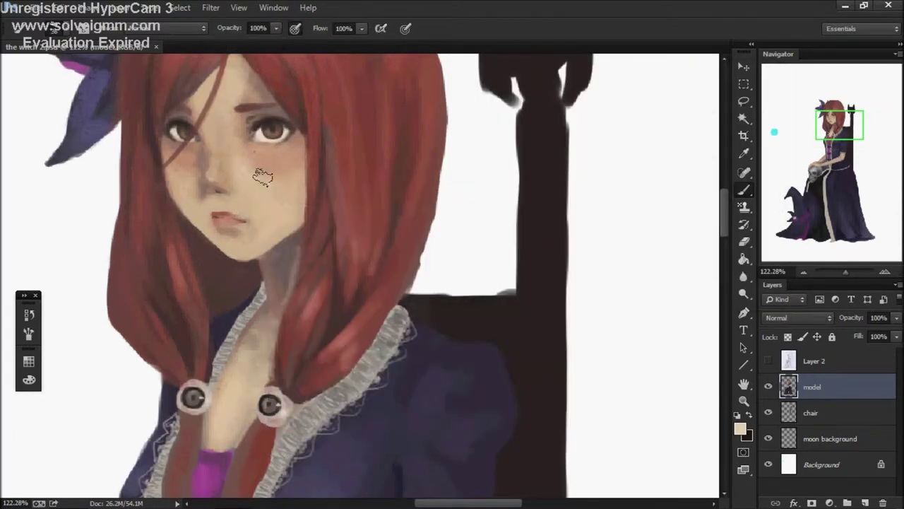
{"action": "scroll", "coordinate": [176, 185], "scroll_direction": "up", "scroll_amount": 1}
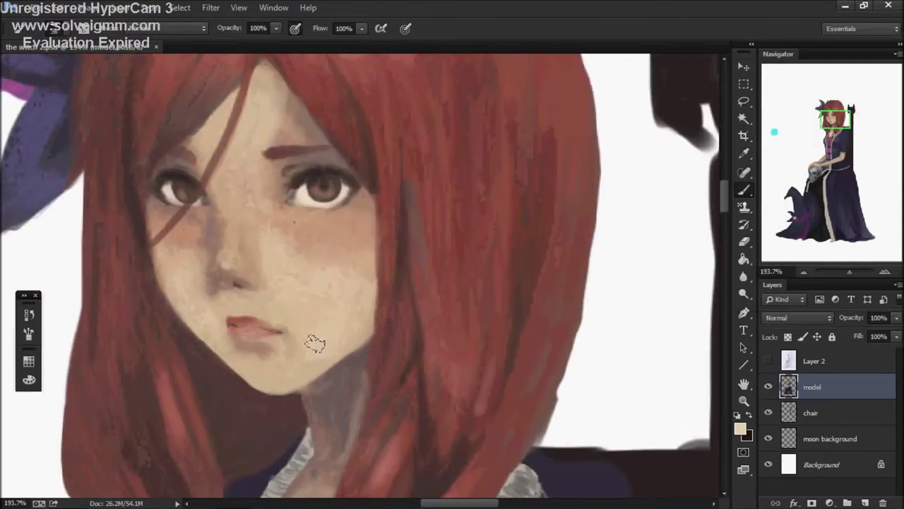
{"action": "scroll", "coordinate": [315, 339], "scroll_direction": "down", "scroll_amount": 3}
{"action": "scroll", "coordinate": [439, 241], "scroll_direction": "down", "scroll_amount": 2}
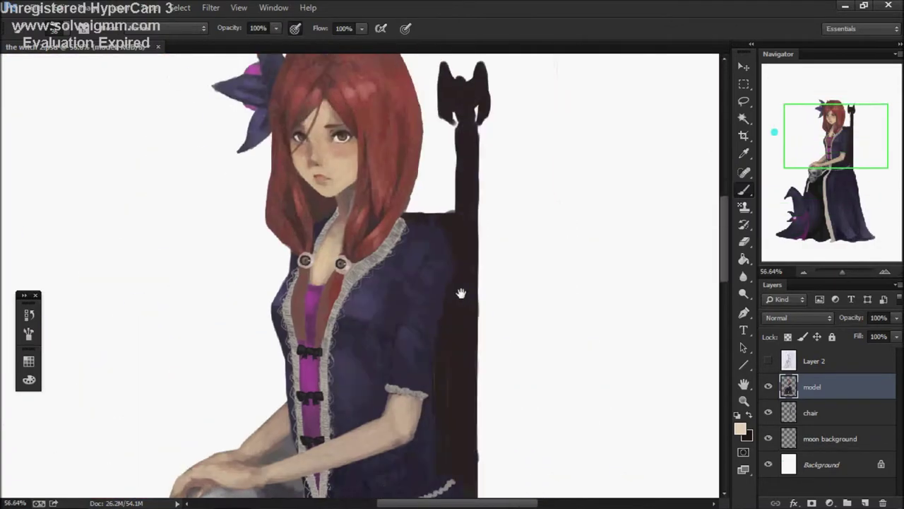
Step: Outline the petals around the hat's flower centre in near-black over the visible sketch, and hide the sketch layer
{"action": "left_click_drag", "start_coordinate": [439, 242], "coordinate": [442, 121]}
{"action": "scroll", "coordinate": [443, 121], "scroll_direction": "up", "scroll_amount": 2}
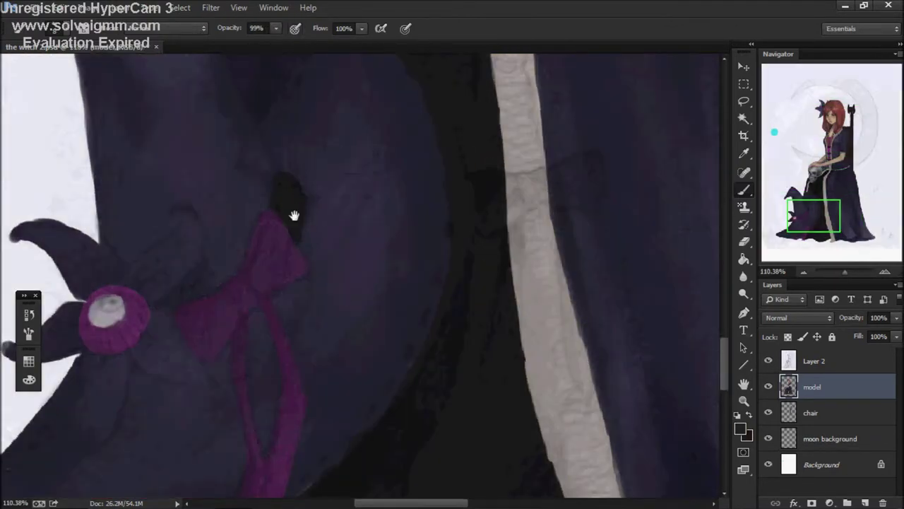
{"action": "left_click_drag", "start_coordinate": [295, 175], "coordinate": [427, 100]}
{"action": "left_click_drag", "start_coordinate": [258, 215], "coordinate": [284, 264]}
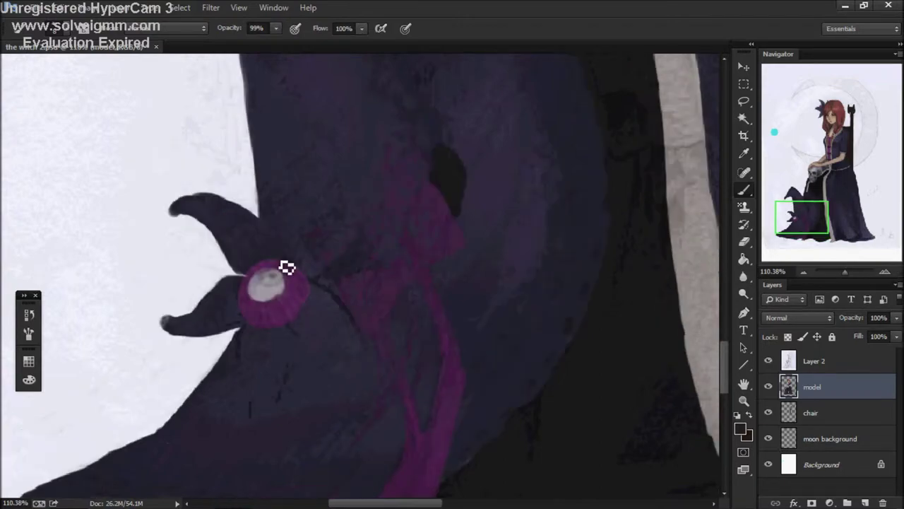
{"action": "left_click_drag", "start_coordinate": [194, 179], "coordinate": [257, 183]}
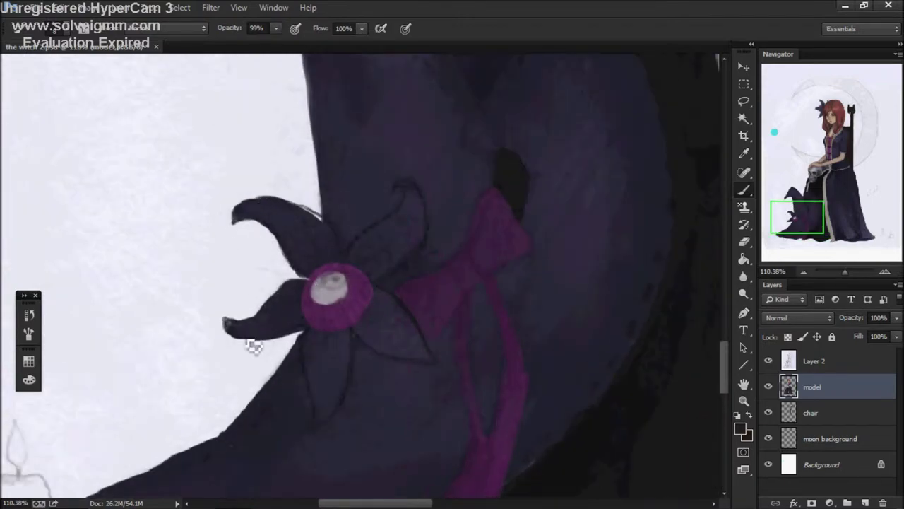
{"action": "left_click", "coordinate": [769, 360]}
{"action": "scroll", "coordinate": [448, 222], "scroll_direction": "down", "scroll_amount": 3}
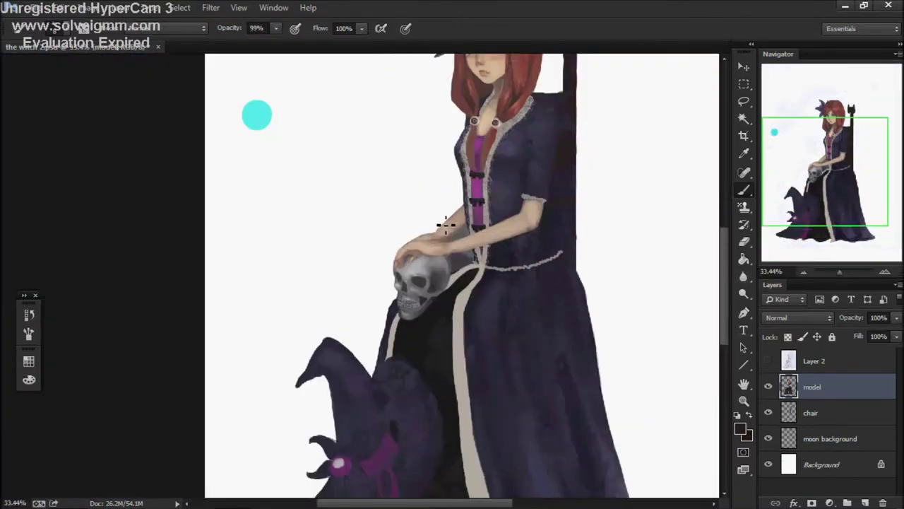
Step: Paint the hat flower's five petals in muted violet-blue, keeping dark outlines and central veins
{"action": "scroll", "coordinate": [303, 257], "scroll_direction": "up", "scroll_amount": 2}
{"action": "scroll", "coordinate": [304, 256], "scroll_direction": "up", "scroll_amount": 3}
{"action": "scroll", "coordinate": [361, 275], "scroll_direction": "down", "scroll_amount": 5}
{"action": "key", "text": "0"}
{"action": "mouse_move", "coordinate": [345, 147]}
{"action": "left_mouse_down"}
{"action": "mouse_move", "coordinate": [363, 157]}
{"action": "mouse_move", "coordinate": [397, 141]}
{"action": "mouse_move", "coordinate": [415, 165]}
{"action": "mouse_move", "coordinate": [436, 106]}
{"action": "left_mouse_up"}
{"action": "mouse_move", "coordinate": [353, 283]}
{"action": "left_mouse_down"}
{"action": "mouse_move", "coordinate": [373, 313]}
{"action": "mouse_move", "coordinate": [399, 282]}
{"action": "mouse_move", "coordinate": [434, 323]}
{"action": "mouse_move", "coordinate": [345, 268]}
{"action": "left_mouse_up"}
{"action": "scroll", "coordinate": [373, 242], "scroll_direction": "down", "scroll_amount": 3}
{"action": "left_click_drag", "start_coordinate": [310, 226], "coordinate": [325, 311]}
{"action": "scroll", "coordinate": [332, 189], "scroll_direction": "up", "scroll_amount": 2}
{"action": "mouse_move", "coordinate": [331, 189]}
{"action": "left_mouse_down"}
{"action": "mouse_move", "coordinate": [233, 131]}
{"action": "mouse_move", "coordinate": [282, 166]}
{"action": "mouse_move", "coordinate": [256, 262]}
{"action": "mouse_move", "coordinate": [215, 276]}
{"action": "left_mouse_up"}
{"action": "scroll", "coordinate": [400, 113], "scroll_direction": "up", "scroll_amount": 2}
{"action": "left_click_drag", "start_coordinate": [403, 173], "coordinate": [463, 166]}
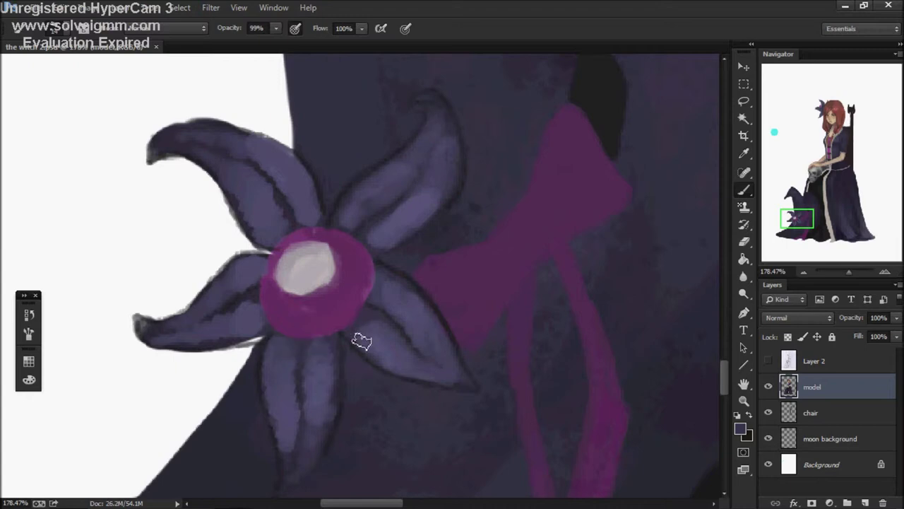
Step: Sample the purple of the hat flower's centre and refine the shading around its edge
{"action": "left_click", "coordinate": [276, 303], "text": "alt"}
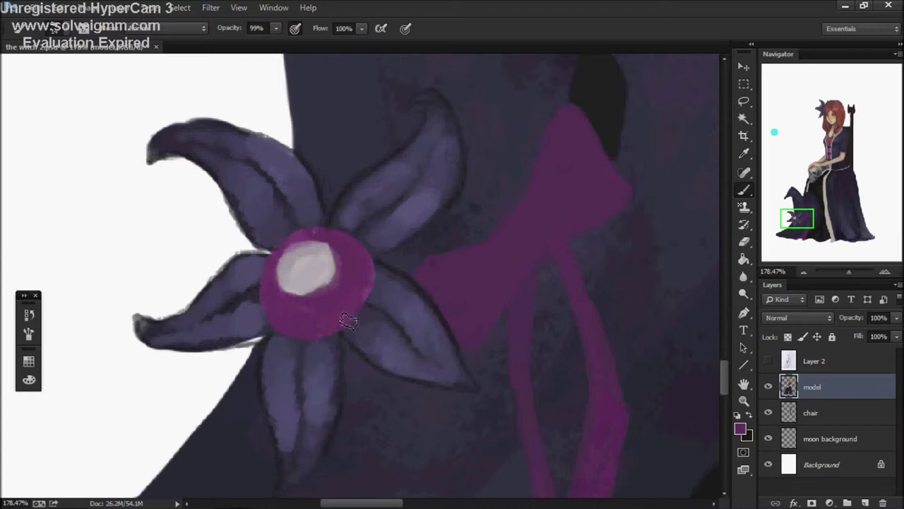
{"action": "scroll", "coordinate": [501, 151], "scroll_direction": "down", "scroll_amount": 5}
{"action": "scroll", "coordinate": [303, 94], "scroll_direction": "up", "scroll_amount": 3}
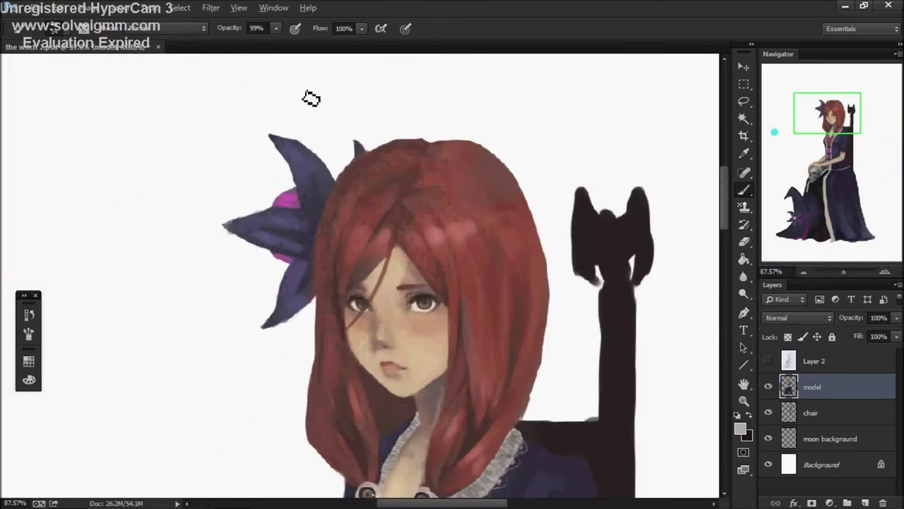
{"action": "scroll", "coordinate": [239, 349], "scroll_direction": "down", "scroll_amount": 3}
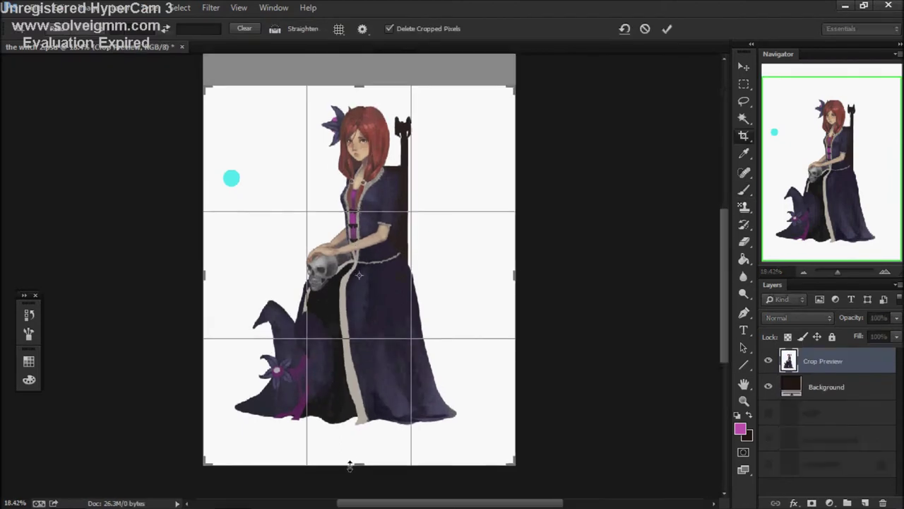
{"action": "key", "text": "Return"}
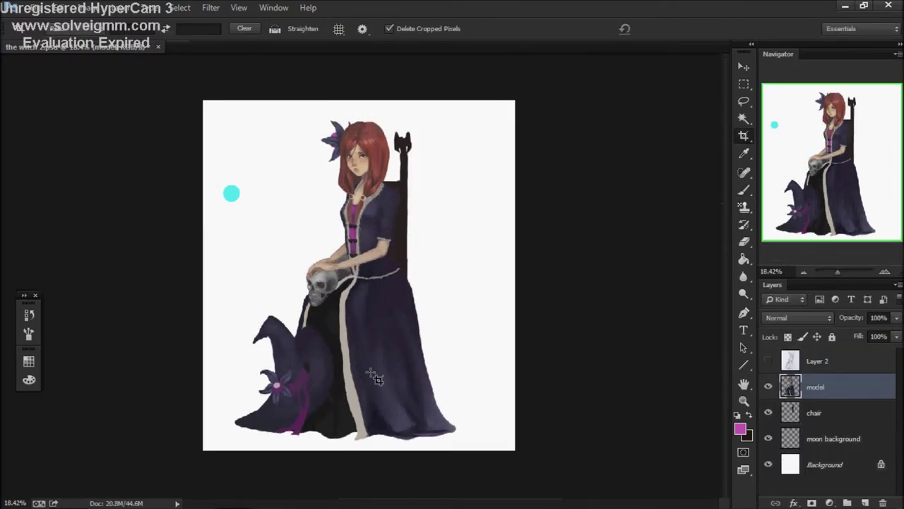
{"action": "left_click", "coordinate": [803, 271]}
{"action": "key", "text": "ctrl+z"}
{"action": "key", "text": "v"}
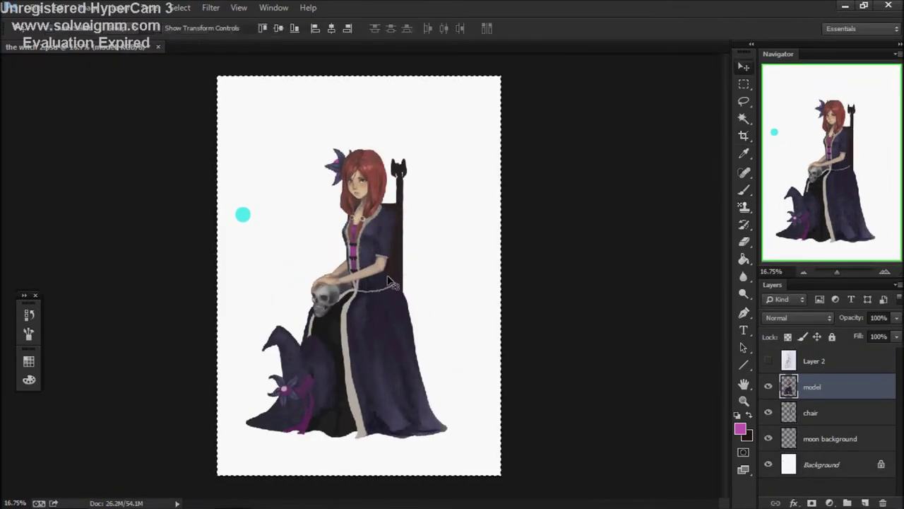
Step: Crop a strip off the top of the canvas, leaving white space above the witch and below her dress
{"action": "key", "text": "c"}
{"action": "left_click_drag", "start_coordinate": [375, 84], "coordinate": [372, 76]}
{"action": "key", "text": "Return"}
{"action": "scroll", "coordinate": [262, 273], "scroll_direction": "up", "scroll_amount": 4}
{"action": "scroll", "coordinate": [262, 272], "scroll_direction": "down", "scroll_amount": 5}
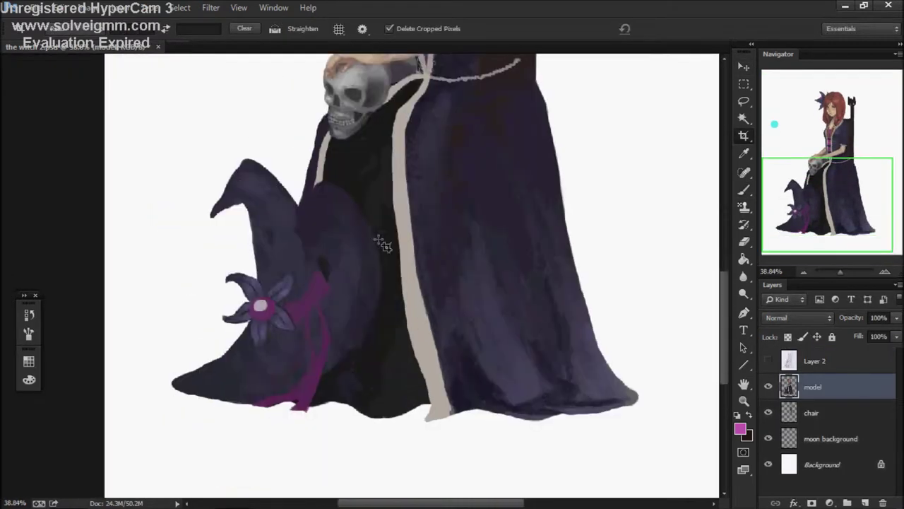
Step: Paint a ribbed magenta ring around the pale centre of the hat flower
{"action": "scroll", "coordinate": [247, 307], "scroll_direction": "up", "scroll_amount": 3}
{"action": "key", "text": "b"}
{"action": "left_click_drag", "start_coordinate": [286, 295], "coordinate": [309, 281]}
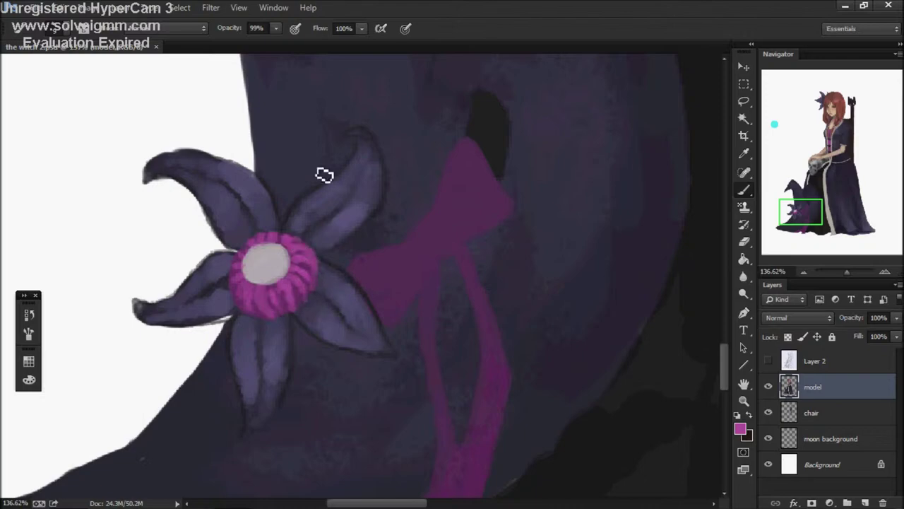
{"action": "scroll", "coordinate": [325, 175], "scroll_direction": "down", "scroll_amount": 2}
{"action": "scroll", "coordinate": [297, 247], "scroll_direction": "up", "scroll_amount": 3}
Step: Choose a pale pink and dab small highlights on the ridges of the flower's magenta ring
{"action": "left_click", "coordinate": [740, 428]}
{"action": "left_click", "coordinate": [448, 135]}
{"action": "left_click", "coordinate": [716, 95]}
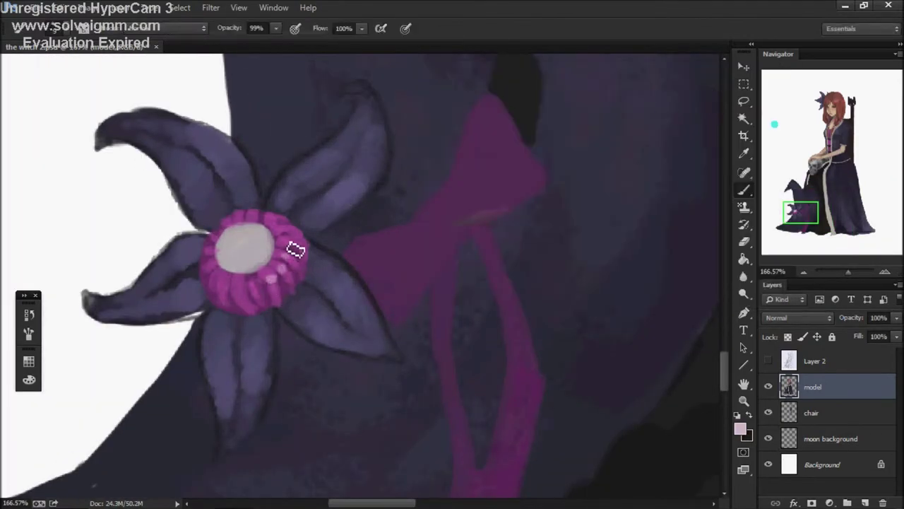
{"action": "scroll", "coordinate": [236, 286], "scroll_direction": "down", "scroll_amount": 3}
Step: Sample grey-brown from the eye beads in the witch's hair and paint a dark-rimmed iris on the flower's centre, with brush opacity at 100%
{"action": "scroll", "coordinate": [571, 179], "scroll_direction": "up", "scroll_amount": 4}
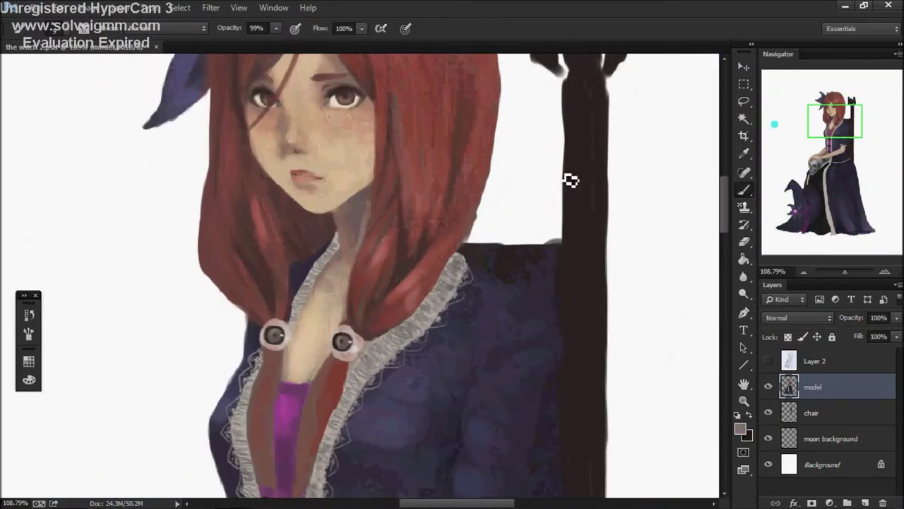
{"action": "scroll", "coordinate": [333, 317], "scroll_direction": "down", "scroll_amount": 5}
{"action": "scroll", "coordinate": [333, 317], "scroll_direction": "up", "scroll_amount": 3}
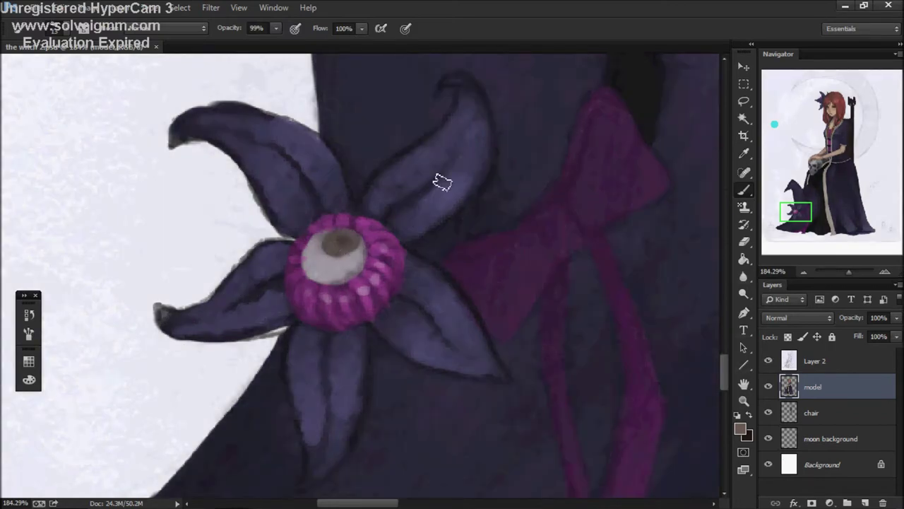
{"action": "scroll", "coordinate": [440, 181], "scroll_direction": "up", "scroll_amount": 5}
{"action": "scroll", "coordinate": [255, 289], "scroll_direction": "down", "scroll_amount": 5}
{"action": "left_click", "coordinate": [404, 250]}
{"action": "left_click_drag", "start_coordinate": [403, 250], "coordinate": [433, 256]}
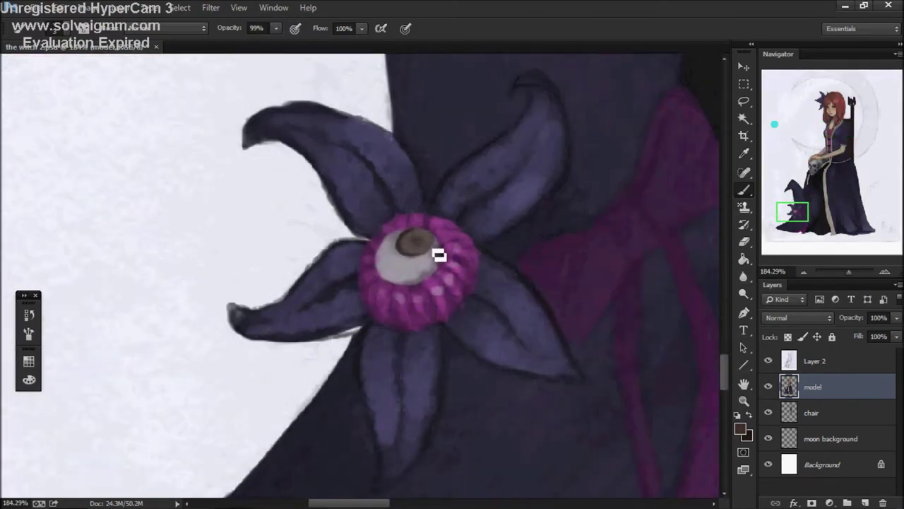
{"action": "scroll", "coordinate": [488, 216], "scroll_direction": "up", "scroll_amount": 2}
{"action": "key", "text": "0"}
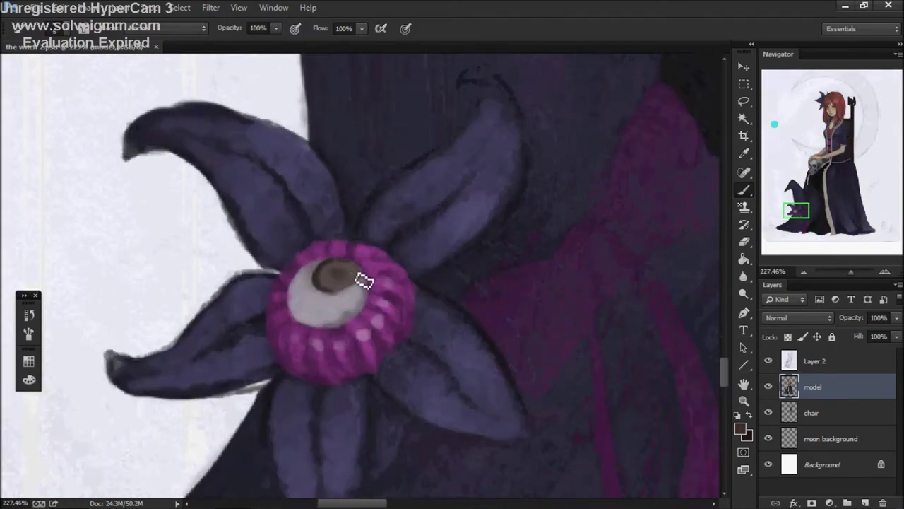
Step: Warm the flower eye's iris with orange-brown, then choose near-white and brighten the eyeball
{"action": "scroll", "coordinate": [346, 280], "scroll_direction": "up", "scroll_amount": 5}
{"action": "scroll", "coordinate": [642, 169], "scroll_direction": "down", "scroll_amount": 5}
{"action": "left_click", "coordinate": [740, 427]}
{"action": "left_click", "coordinate": [283, 252]}
{"action": "key", "text": "Return"}
{"action": "scroll", "coordinate": [452, 188], "scroll_direction": "down", "scroll_amount": 1}
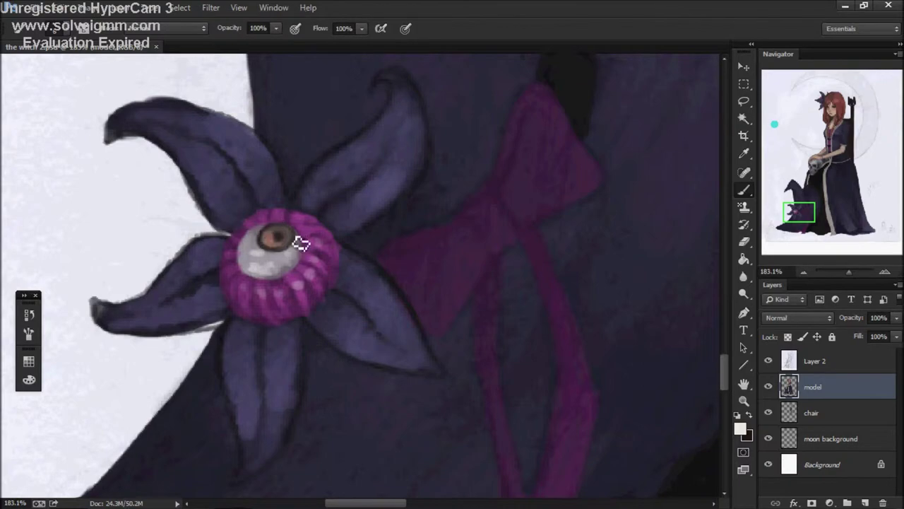
Step: Smooth the shading of the hat's cone in muted violet-blue on the model layer, checking it with the sketch layer hidden and shown
{"action": "scroll", "coordinate": [295, 242], "scroll_direction": "down", "scroll_amount": 5}
{"action": "scroll", "coordinate": [456, 244], "scroll_direction": "up", "scroll_amount": 3}
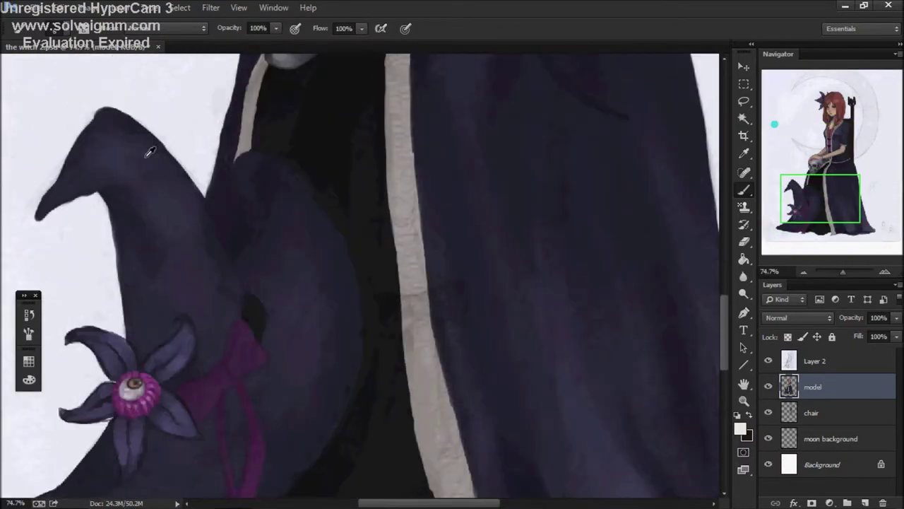
{"action": "scroll", "coordinate": [510, 381], "scroll_direction": "up", "scroll_amount": 2}
{"action": "scroll", "coordinate": [510, 381], "scroll_direction": "left", "scroll_amount": 5}
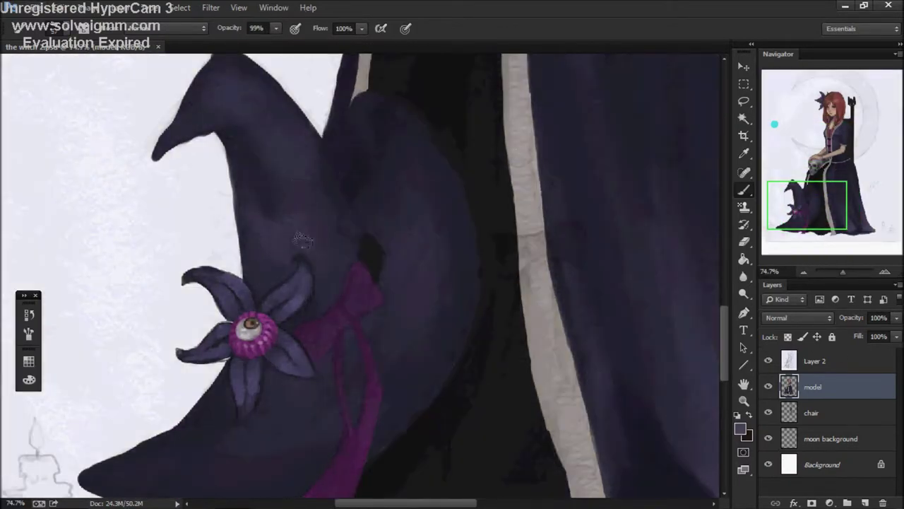
{"action": "scroll", "coordinate": [417, 262], "scroll_direction": "down", "scroll_amount": 2}
{"action": "left_click", "coordinate": [813, 360]}
{"action": "left_click", "coordinate": [770, 360]}
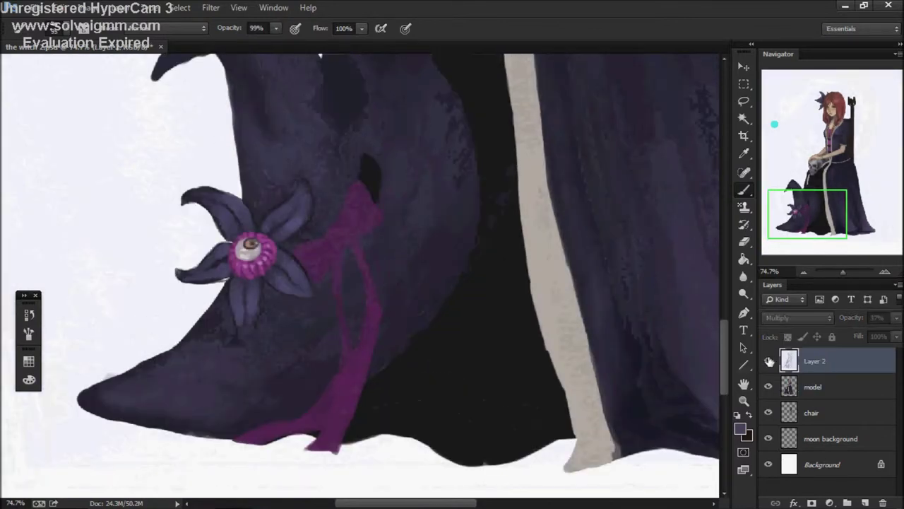
{"action": "left_click", "coordinate": [770, 360]}
{"action": "key", "text": "alt+bracketleft"}
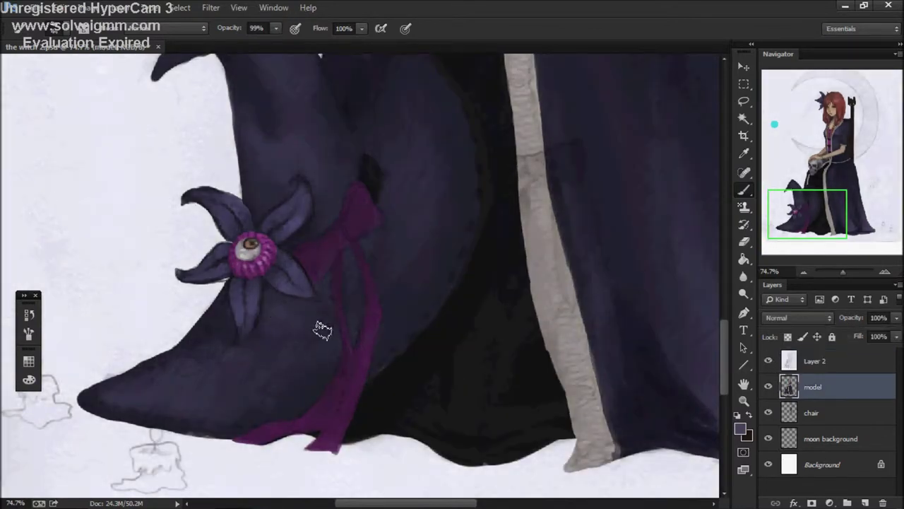
{"action": "scroll", "coordinate": [384, 222], "scroll_direction": "up", "scroll_amount": 1}
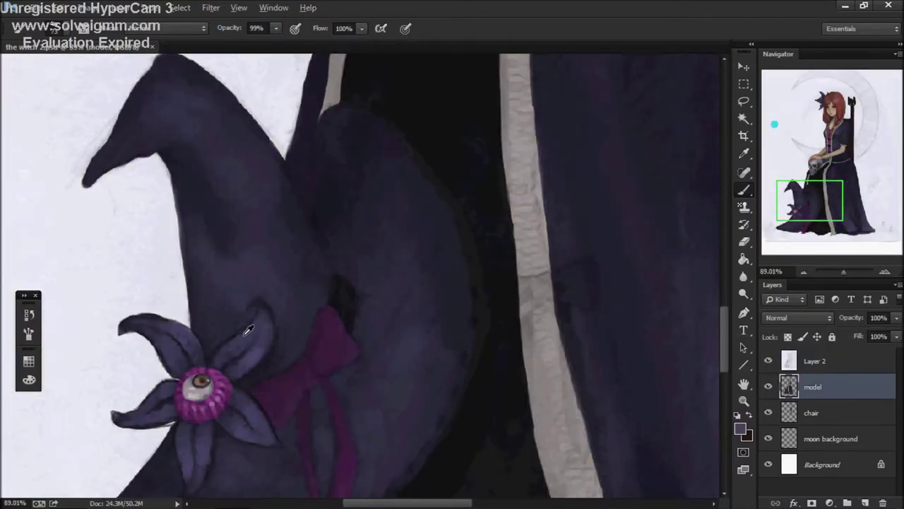
Step: Refine the hat brim's outer edge and underside in dark violet-blue against the black skirt
{"action": "left_click_drag", "start_coordinate": [362, 176], "coordinate": [358, 138]}
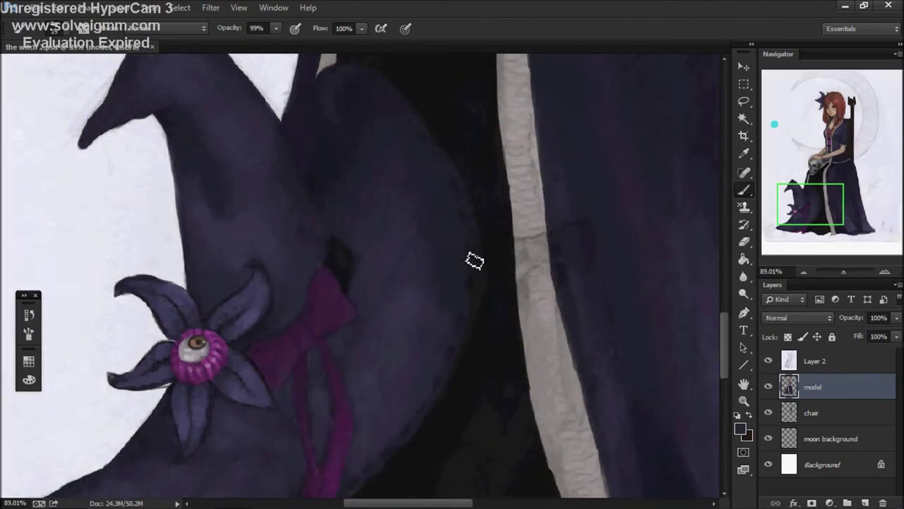
{"action": "left_click_drag", "start_coordinate": [478, 289], "coordinate": [488, 192]}
{"action": "left_click_drag", "start_coordinate": [420, 288], "coordinate": [377, 299]}
{"action": "scroll", "coordinate": [113, 374], "scroll_direction": "up", "scroll_amount": 2}
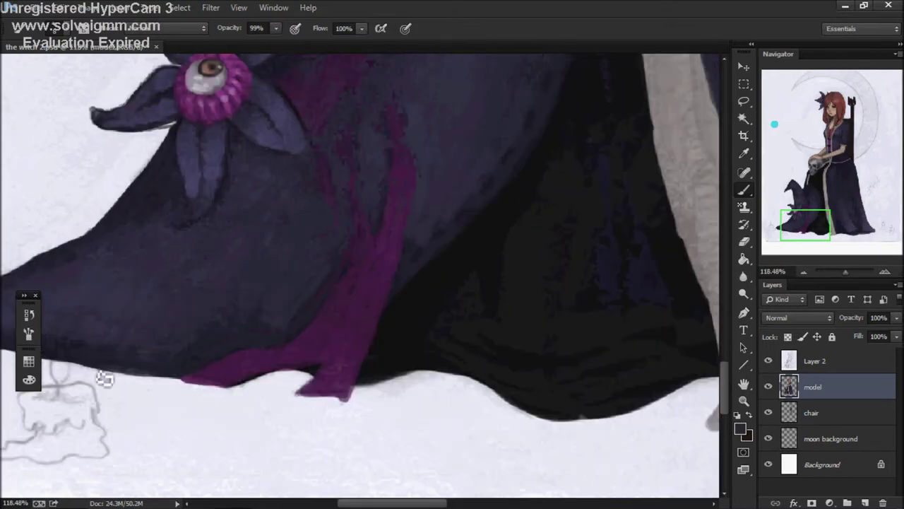
{"action": "scroll", "coordinate": [549, 236], "scroll_direction": "down", "scroll_amount": 3}
{"action": "scroll", "coordinate": [435, 253], "scroll_direction": "up", "scroll_amount": 2}
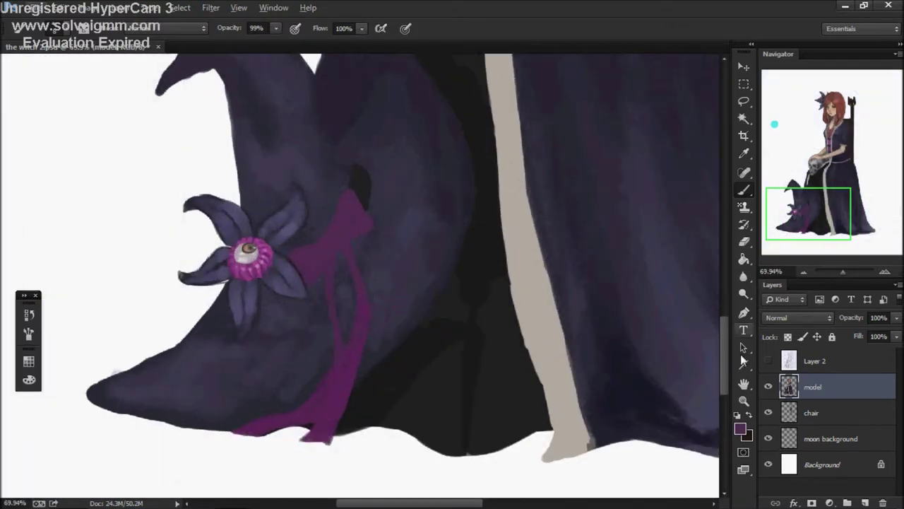
Step: Brush dark purple tints onto the brim beneath the hat flower and hide the sketch layer
{"action": "scroll", "coordinate": [397, 283], "scroll_direction": "up", "scroll_amount": 2}
{"action": "left_click_drag", "start_coordinate": [259, 343], "coordinate": [262, 315]}
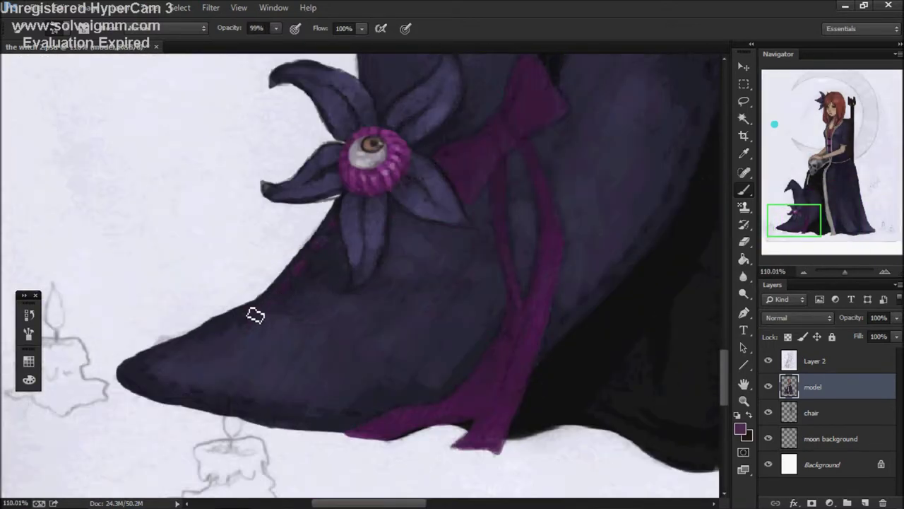
{"action": "left_click", "coordinate": [769, 361]}
{"action": "scroll", "coordinate": [619, 329], "scroll_direction": "down", "scroll_amount": 6}
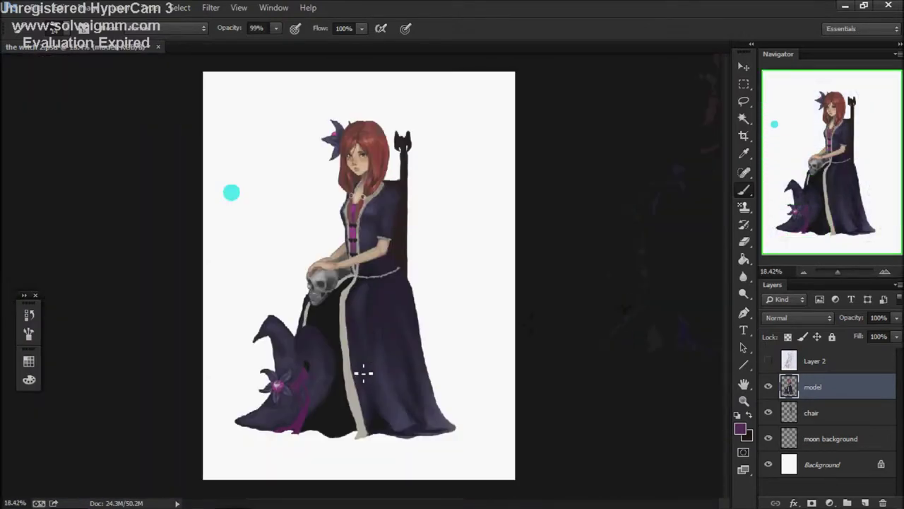
Step: Paint a pale grey eyeball in the skull's larger eye socket
{"action": "scroll", "coordinate": [267, 409], "scroll_direction": "up", "scroll_amount": 5}
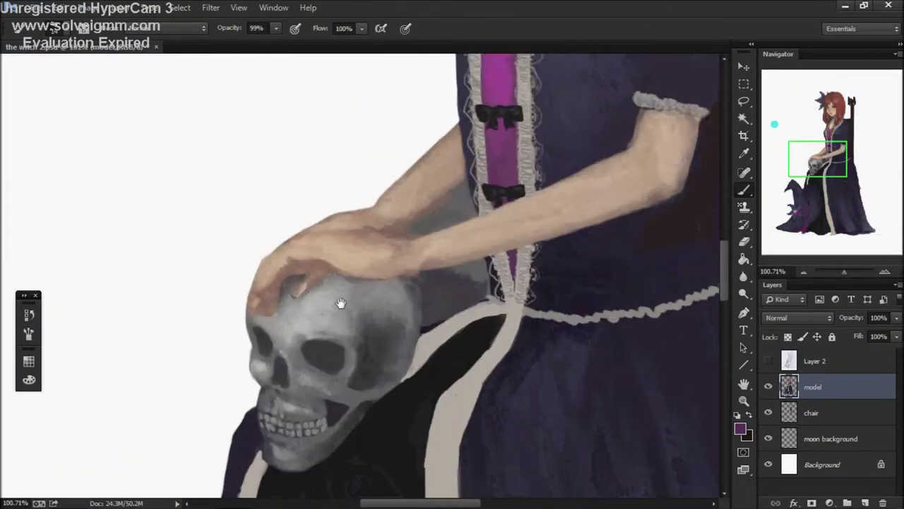
{"action": "scroll", "coordinate": [310, 385], "scroll_direction": "down", "scroll_amount": 3}
{"action": "scroll", "coordinate": [414, 167], "scroll_direction": "up", "scroll_amount": 3}
{"action": "scroll", "coordinate": [452, 212], "scroll_direction": "down", "scroll_amount": 4}
{"action": "scroll", "coordinate": [414, 254], "scroll_direction": "up", "scroll_amount": 4}
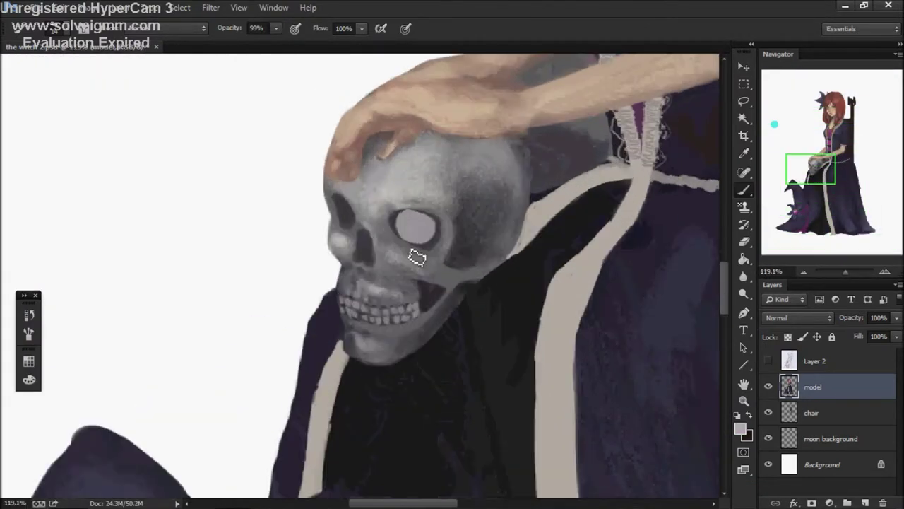
Step: Paint a grey-brown iris on the upper part of the skull's eyeball
{"action": "scroll", "coordinate": [383, 292], "scroll_direction": "down", "scroll_amount": 3}
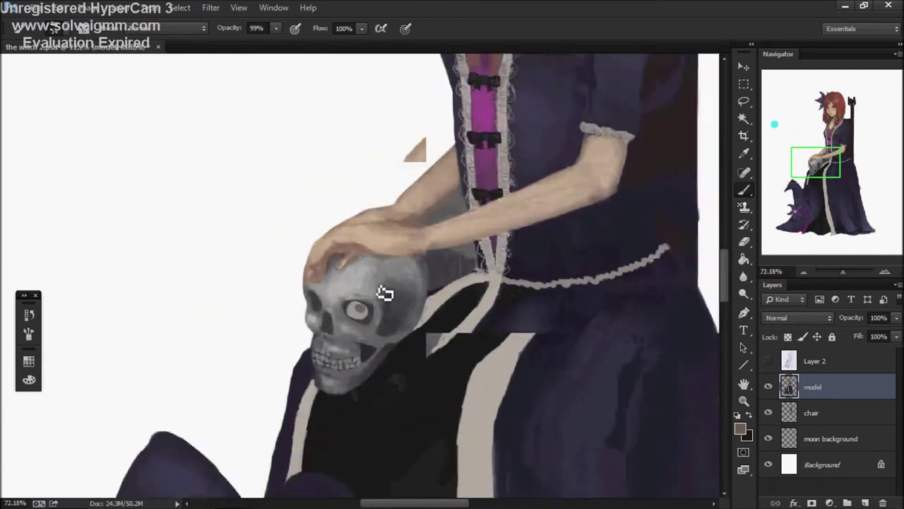
{"action": "scroll", "coordinate": [262, 308], "scroll_direction": "up", "scroll_amount": 3}
{"action": "scroll", "coordinate": [317, 293], "scroll_direction": "down", "scroll_amount": 4}
{"action": "scroll", "coordinate": [365, 313], "scroll_direction": "up", "scroll_amount": 6}
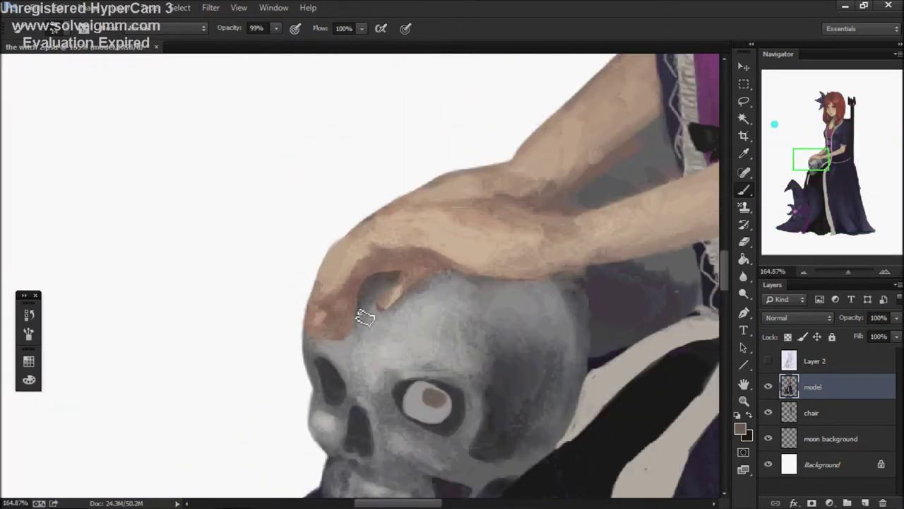
{"action": "scroll", "coordinate": [409, 294], "scroll_direction": "down", "scroll_amount": 2}
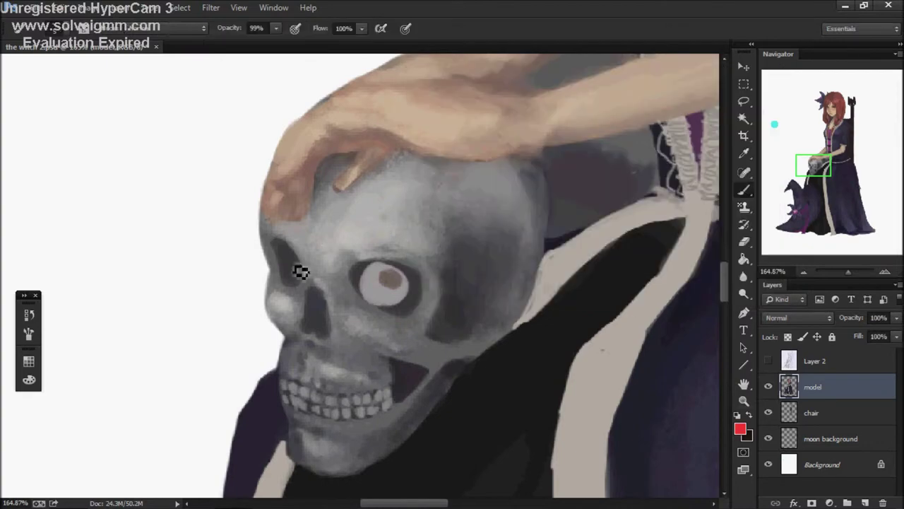
{"action": "scroll", "coordinate": [354, 381], "scroll_direction": "down", "scroll_amount": 4}
{"action": "scroll", "coordinate": [308, 334], "scroll_direction": "up", "scroll_amount": 6}
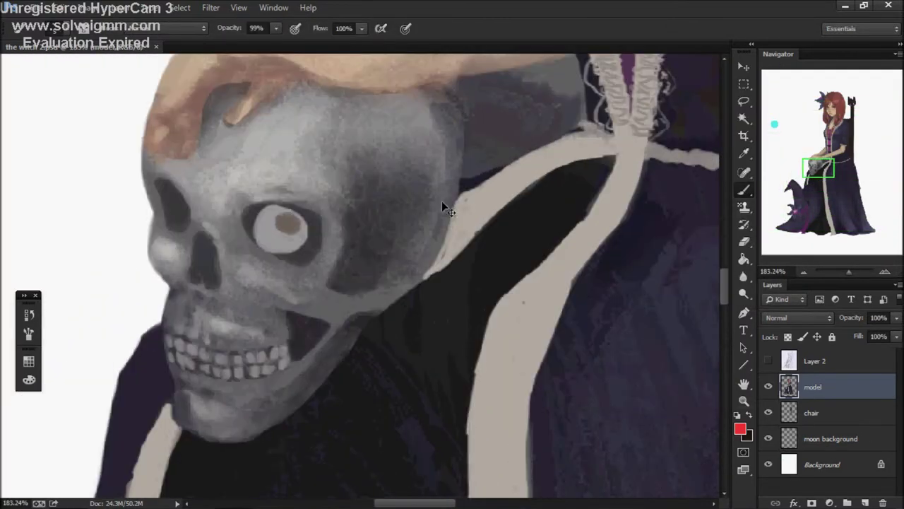
{"action": "scroll", "coordinate": [295, 226], "scroll_direction": "down", "scroll_amount": 4}
{"action": "scroll", "coordinate": [262, 176], "scroll_direction": "up", "scroll_amount": 5}
{"action": "scroll", "coordinate": [535, 84], "scroll_direction": "down", "scroll_amount": 3}
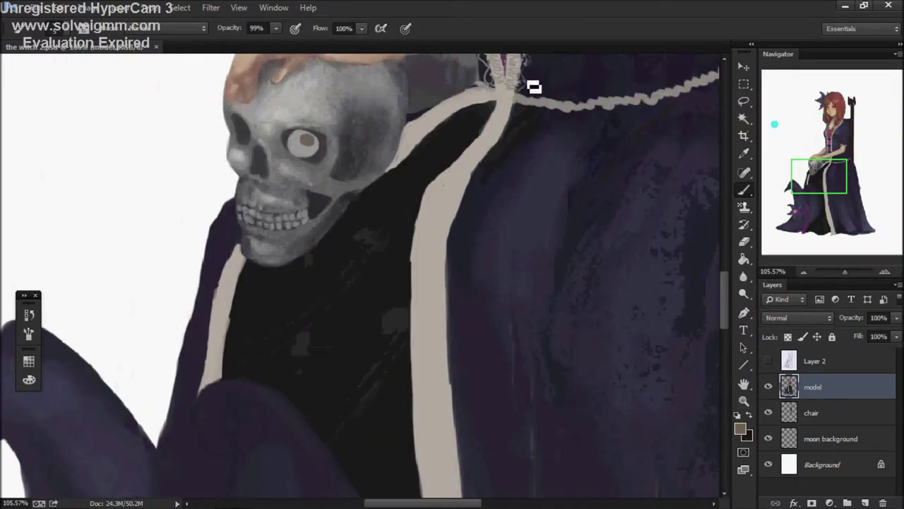
Step: Outline the iris of the skull's eye in dark brown
{"action": "scroll", "coordinate": [336, 189], "scroll_direction": "up", "scroll_amount": 2}
{"action": "scroll", "coordinate": [338, 189], "scroll_direction": "down", "scroll_amount": 3}
{"action": "scroll", "coordinate": [273, 259], "scroll_direction": "up", "scroll_amount": 4}
{"action": "scroll", "coordinate": [353, 212], "scroll_direction": "down", "scroll_amount": 3}
{"action": "scroll", "coordinate": [456, 174], "scroll_direction": "up", "scroll_amount": 3}
{"action": "scroll", "coordinate": [456, 173], "scroll_direction": "down", "scroll_amount": 3}
{"action": "scroll", "coordinate": [353, 283], "scroll_direction": "up", "scroll_amount": 4}
{"action": "scroll", "coordinate": [427, 338], "scroll_direction": "up", "scroll_amount": 2}
{"action": "scroll", "coordinate": [434, 313], "scroll_direction": "down", "scroll_amount": 5}
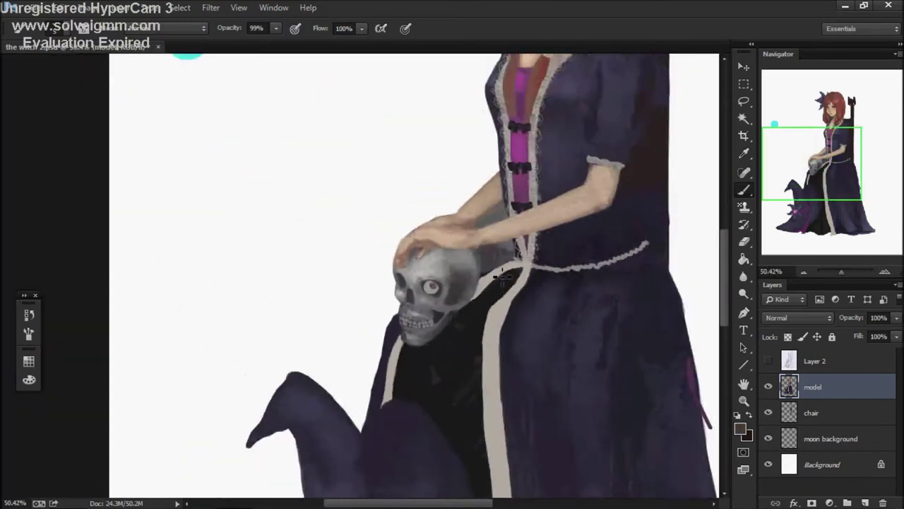
{"action": "scroll", "coordinate": [181, 375], "scroll_direction": "up", "scroll_amount": 4}
{"action": "scroll", "coordinate": [234, 211], "scroll_direction": "down", "scroll_amount": 2}
{"action": "scroll", "coordinate": [315, 356], "scroll_direction": "up", "scroll_amount": 2}
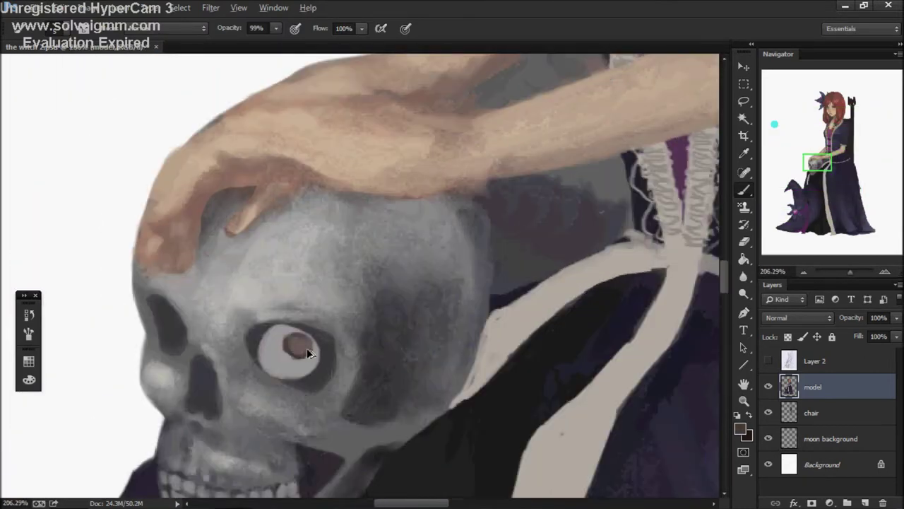
Step: Add a dark pupil and refine the brown rings in the skull's iris
{"action": "scroll", "coordinate": [367, 303], "scroll_direction": "down", "scroll_amount": 5}
{"action": "scroll", "coordinate": [380, 308], "scroll_direction": "up", "scroll_amount": 5}
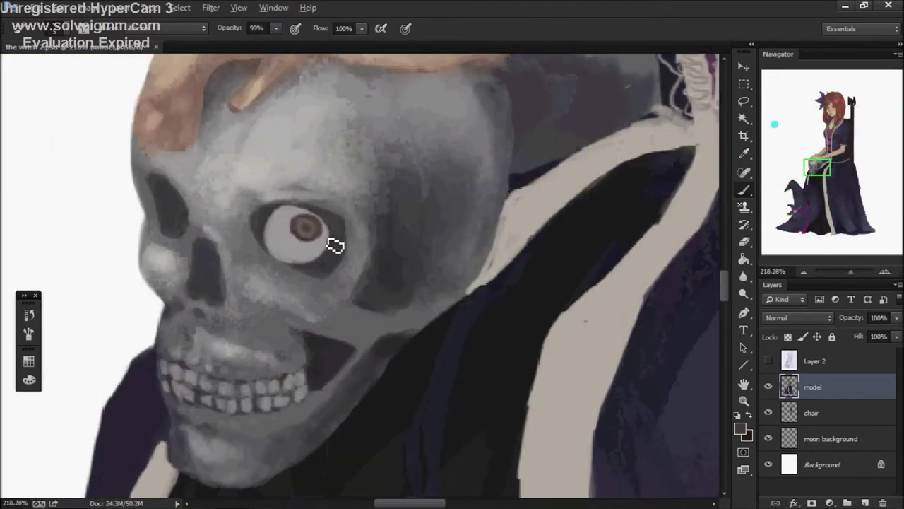
{"action": "scroll", "coordinate": [325, 256], "scroll_direction": "up", "scroll_amount": 3}
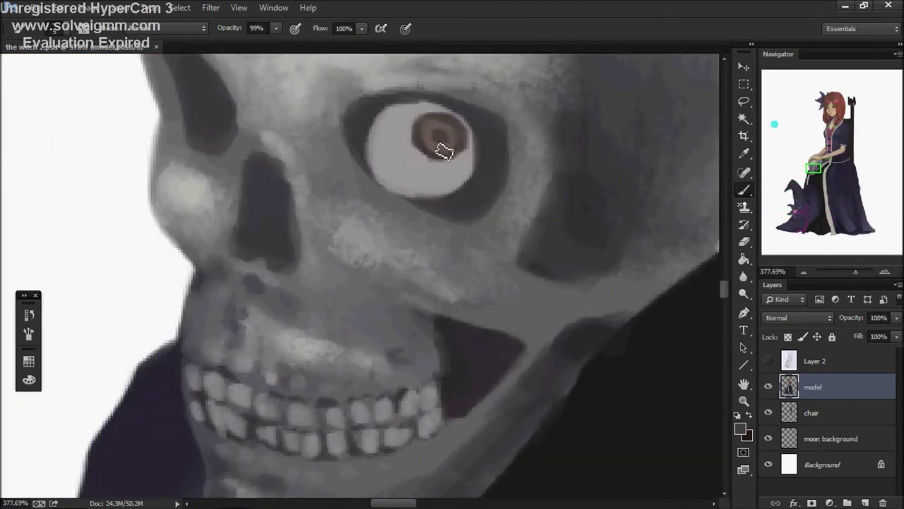
{"action": "scroll", "coordinate": [452, 155], "scroll_direction": "down", "scroll_amount": 3}
{"action": "scroll", "coordinate": [541, 125], "scroll_direction": "up", "scroll_amount": 2}
{"action": "scroll", "coordinate": [432, 145], "scroll_direction": "up", "scroll_amount": 1}
Step: Set the brush to 100% opacity and add pale highlights to the skull's eye
{"action": "left_click_drag", "start_coordinate": [432, 146], "coordinate": [494, 174]}
{"action": "scroll", "coordinate": [494, 174], "scroll_direction": "up", "scroll_amount": 3}
{"action": "key", "text": "Return"}
{"action": "scroll", "coordinate": [360, 332], "scroll_direction": "down", "scroll_amount": 3}
{"action": "scroll", "coordinate": [389, 289], "scroll_direction": "up", "scroll_amount": 3}
{"action": "scroll", "coordinate": [259, 347], "scroll_direction": "down", "scroll_amount": 4}
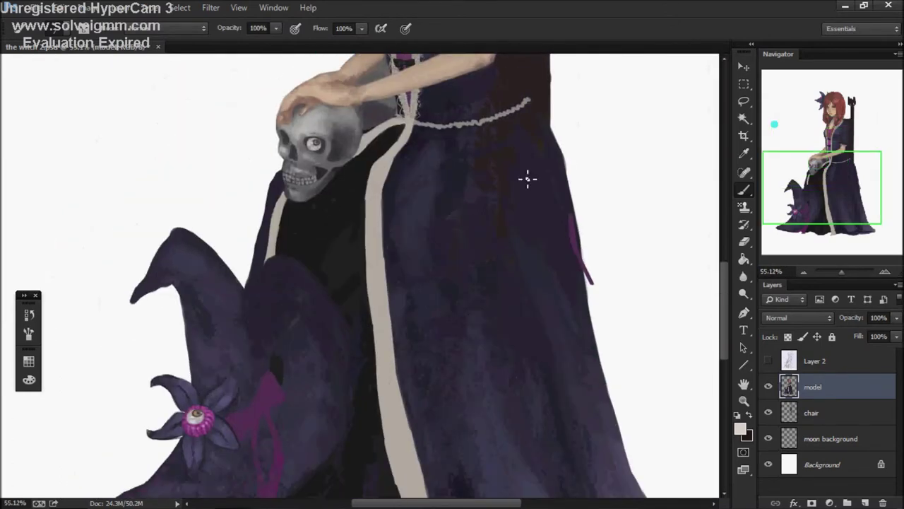
Step: Refine the light tones on the skull's eyeball around its orange-brown iris and save the document
{"action": "scroll", "coordinate": [527, 178], "scroll_direction": "up", "scroll_amount": 4}
{"action": "left_click_drag", "start_coordinate": [495, 313], "coordinate": [185, 219]}
{"action": "scroll", "coordinate": [185, 219], "scroll_direction": "up", "scroll_amount": 3}
{"action": "scroll", "coordinate": [199, 260], "scroll_direction": "down", "scroll_amount": 5}
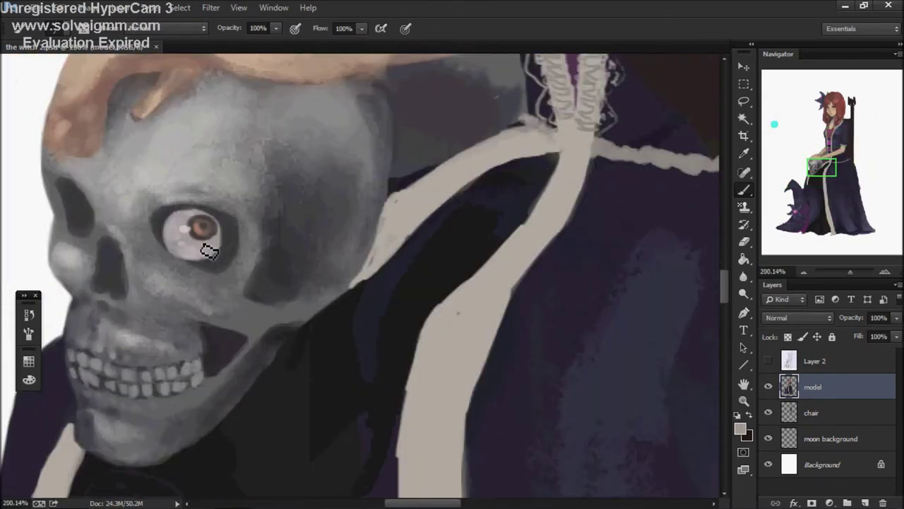
{"action": "scroll", "coordinate": [258, 248], "scroll_direction": "up", "scroll_amount": 2}
{"action": "key", "text": "ctrl+s"}
Step: Compare the hat with the sketch on Layer 2 and hide that layer again
{"action": "scroll", "coordinate": [258, 249], "scroll_direction": "up", "scroll_amount": 2}
{"action": "scroll", "coordinate": [579, 337], "scroll_direction": "down", "scroll_amount": 3}
{"action": "scroll", "coordinate": [542, 262], "scroll_direction": "up", "scroll_amount": 3}
{"action": "scroll", "coordinate": [410, 238], "scroll_direction": "up", "scroll_amount": 2}
{"action": "scroll", "coordinate": [410, 238], "scroll_direction": "up", "scroll_amount": 5}
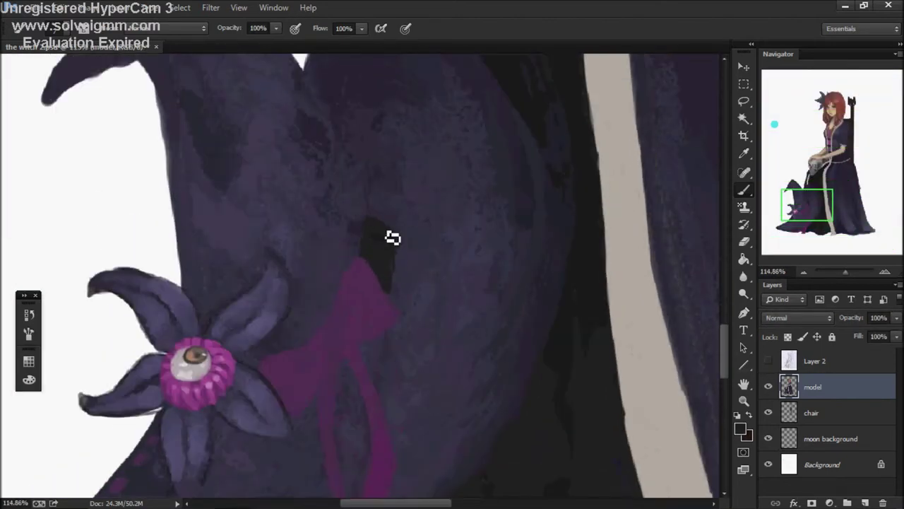
{"action": "scroll", "coordinate": [343, 186], "scroll_direction": "left", "scroll_amount": 2}
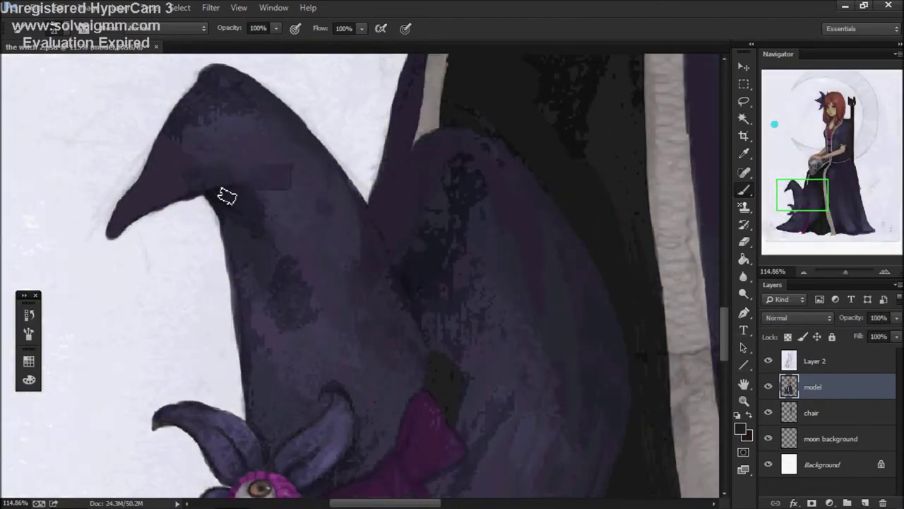
{"action": "left_click", "coordinate": [767, 360]}
Step: Paint lighter magenta tones on the loops, knot and trailing ends of the hat's ribbon bow
{"action": "scroll", "coordinate": [460, 230], "scroll_direction": "down", "scroll_amount": 5}
{"action": "scroll", "coordinate": [460, 230], "scroll_direction": "left", "scroll_amount": 1}
{"action": "left_click", "coordinate": [375, 254], "text": "alt"}
{"action": "mouse_move", "coordinate": [447, 217]}
{"action": "left_mouse_down"}
{"action": "mouse_move", "coordinate": [462, 181]}
{"action": "mouse_move", "coordinate": [489, 199]}
{"action": "left_mouse_up"}
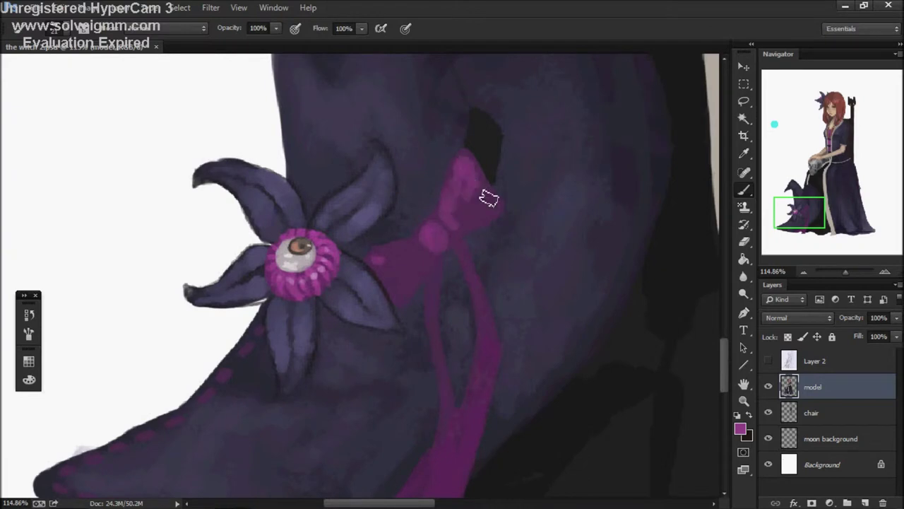
{"action": "left_click_drag", "start_coordinate": [385, 248], "coordinate": [413, 275]}
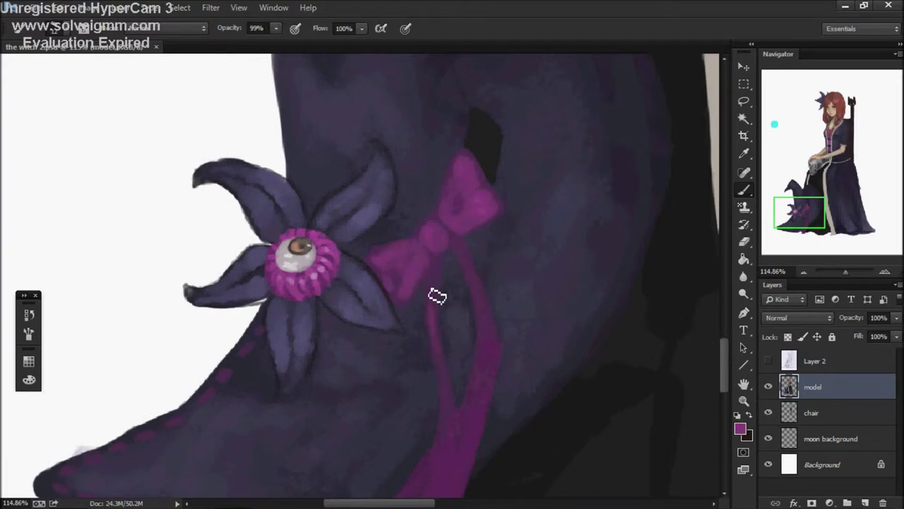
{"action": "scroll", "coordinate": [494, 339], "scroll_direction": "down", "scroll_amount": 4}
{"action": "scroll", "coordinate": [494, 339], "scroll_direction": "left", "scroll_amount": 1}
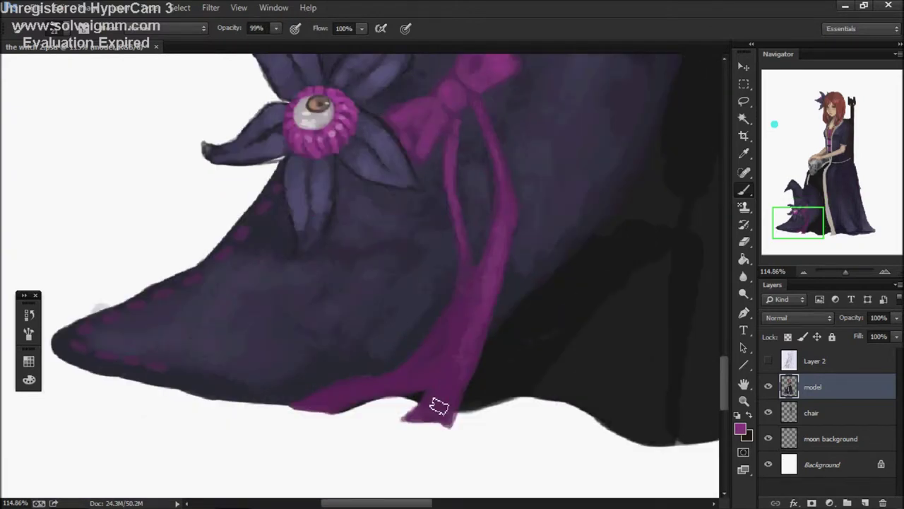
{"action": "scroll", "coordinate": [551, 228], "scroll_direction": "down", "scroll_amount": 6}
{"action": "scroll", "coordinate": [373, 329], "scroll_direction": "up", "scroll_amount": 3}
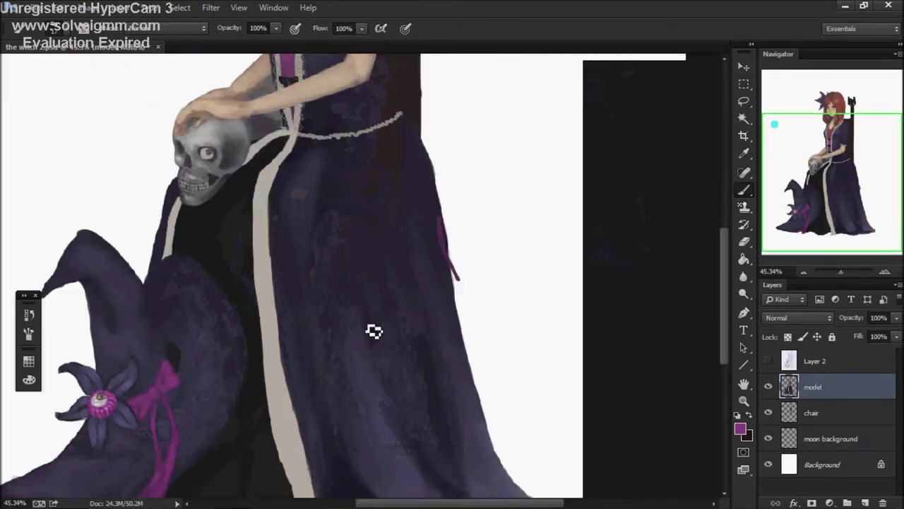
Step: Remove the stray magenta streak at the skirt's edge by painting over it in dark purple with the model layer's transparent pixels locked
{"action": "scroll", "coordinate": [353, 319], "scroll_direction": "down", "scroll_amount": 2}
{"action": "scroll", "coordinate": [353, 319], "scroll_direction": "up", "scroll_amount": 2}
{"action": "scroll", "coordinate": [462, 101], "scroll_direction": "up", "scroll_amount": 7}
{"action": "key", "text": "e"}
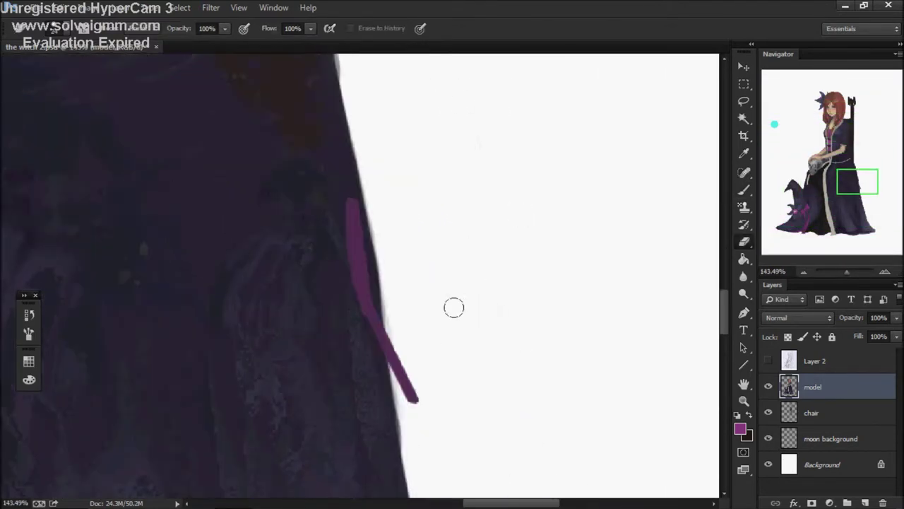
{"action": "left_click", "coordinate": [406, 375], "text": "alt"}
{"action": "key", "text": "Return"}
{"action": "key", "text": "b"}
{"action": "left_click", "coordinate": [344, 222], "text": "alt"}
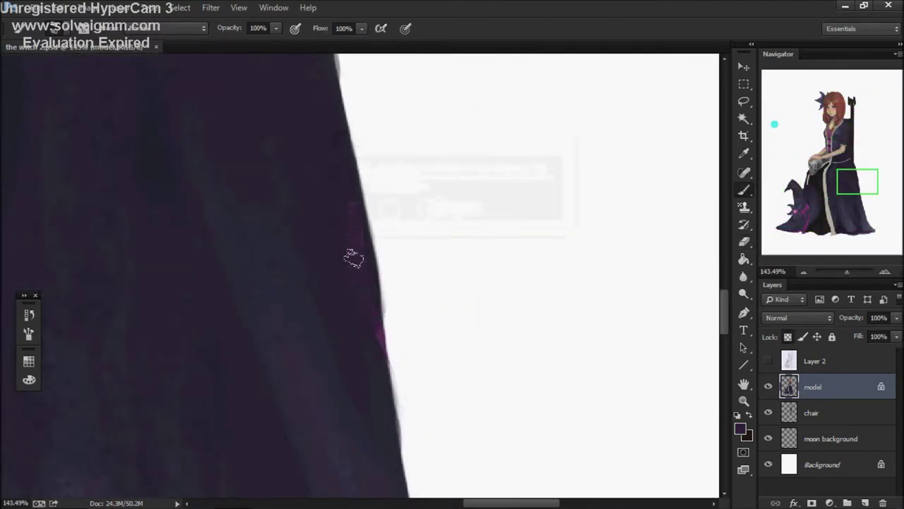
{"action": "scroll", "coordinate": [491, 289], "scroll_direction": "down", "scroll_amount": 8}
{"action": "scroll", "coordinate": [491, 289], "scroll_direction": "down", "scroll_amount": 3}
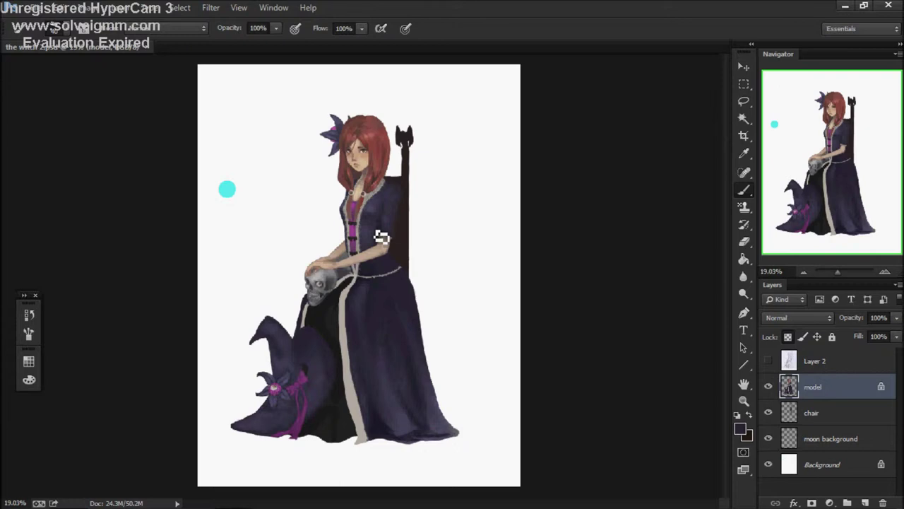
Step: Smooth the purple tones on the hat's bow and define the dark folds in its loops
{"action": "scroll", "coordinate": [313, 278], "scroll_direction": "up", "scroll_amount": 5}
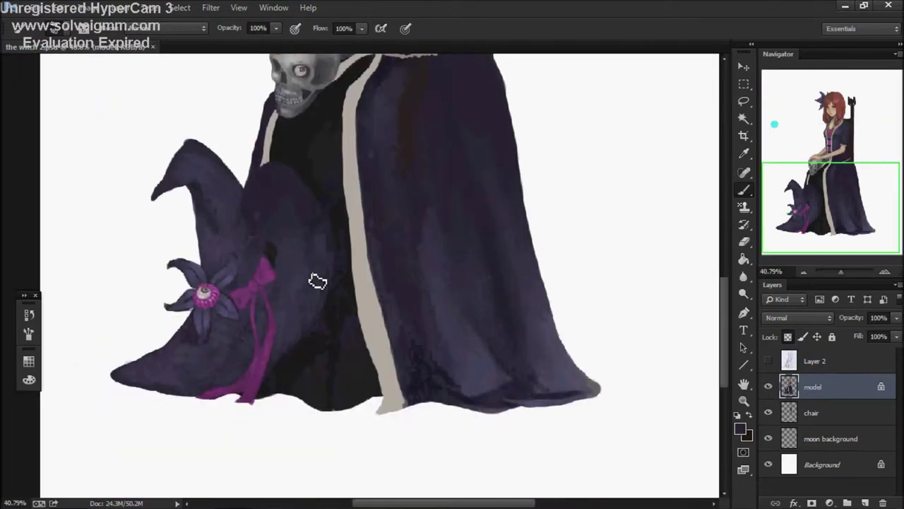
{"action": "scroll", "coordinate": [212, 268], "scroll_direction": "up", "scroll_amount": 3}
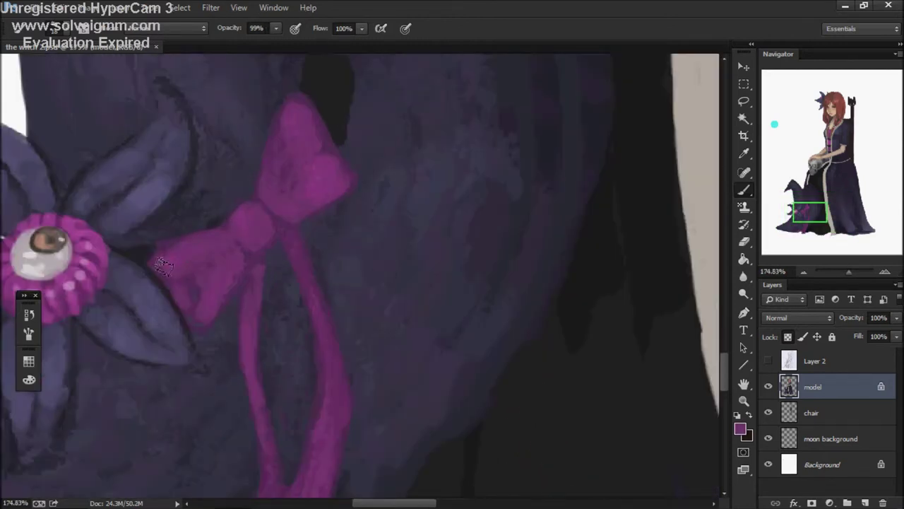
{"action": "left_click_drag", "start_coordinate": [163, 264], "coordinate": [225, 251]}
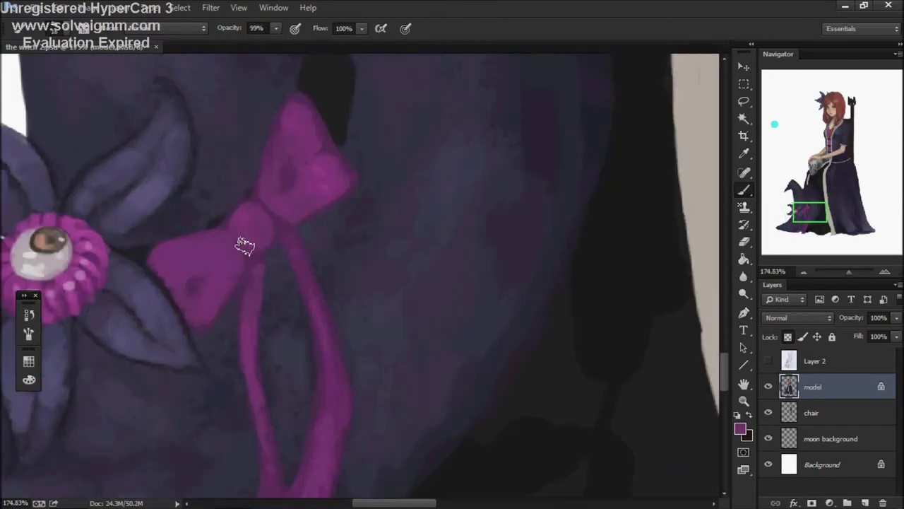
{"action": "right_click", "coordinate": [271, 267], "text": "alt"}
{"action": "left_click_drag", "start_coordinate": [253, 373], "coordinate": [228, 219]}
{"action": "right_click", "coordinate": [228, 219], "text": "alt"}
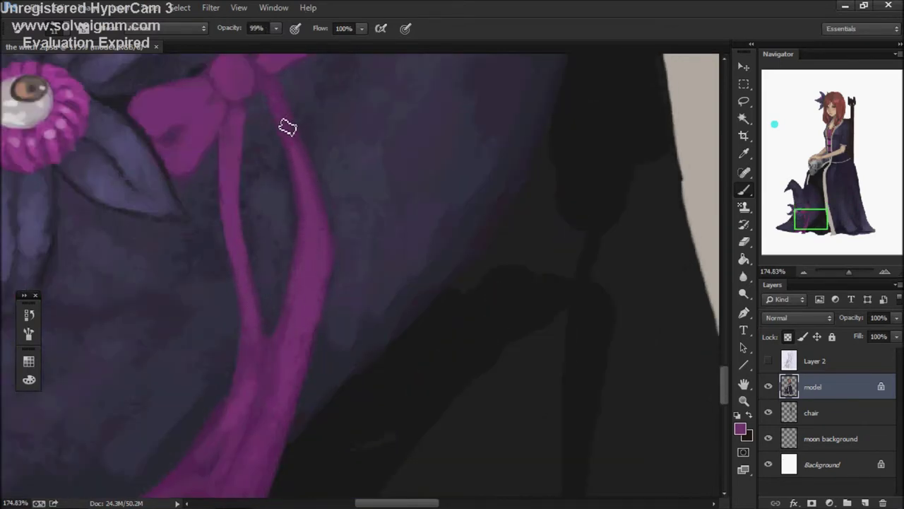
Step: Shade the bow's two ribbon tails down to their ends, separating the overlapping strands with darker purple
{"action": "left_click_drag", "start_coordinate": [243, 116], "coordinate": [238, 388]}
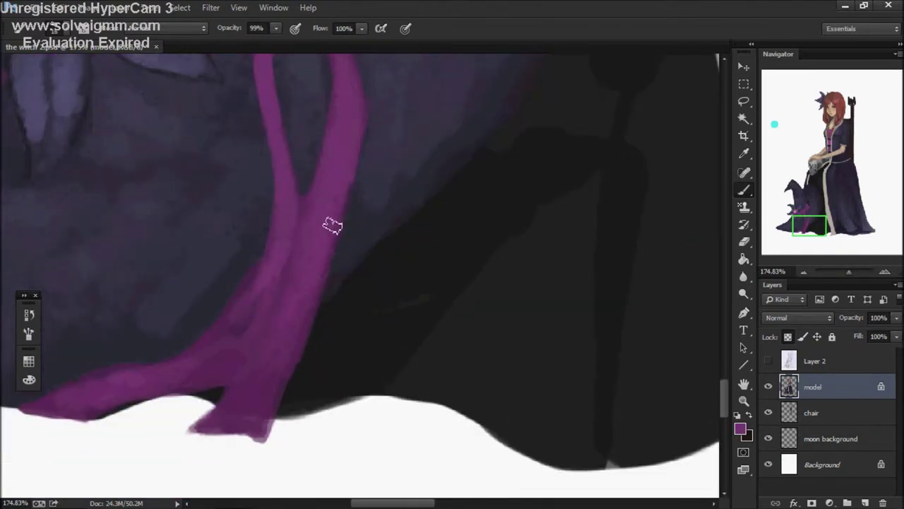
{"action": "left_click_drag", "start_coordinate": [248, 420], "coordinate": [349, 313]}
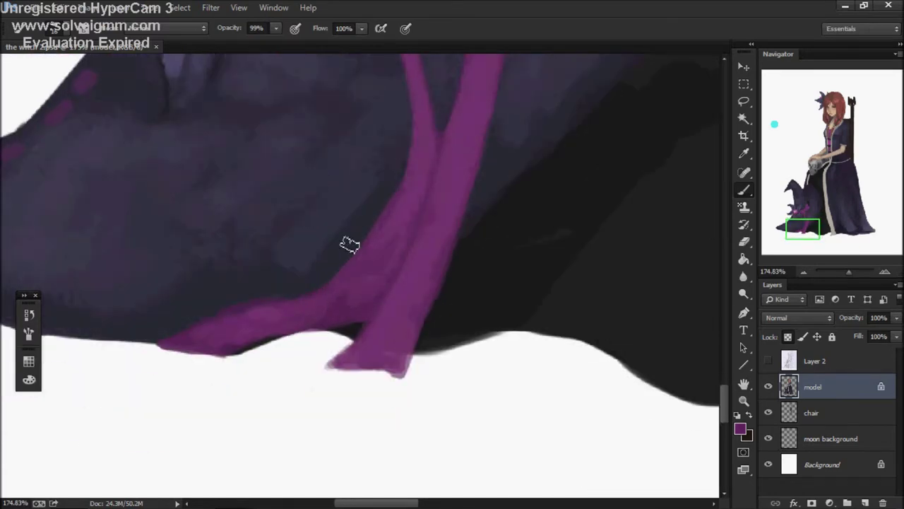
{"action": "mouse_move", "coordinate": [220, 331]}
{"action": "left_mouse_down"}
{"action": "mouse_move", "coordinate": [440, 236]}
{"action": "mouse_move", "coordinate": [509, 181]}
{"action": "mouse_move", "coordinate": [422, 254]}
{"action": "mouse_move", "coordinate": [412, 304]}
{"action": "left_mouse_up"}
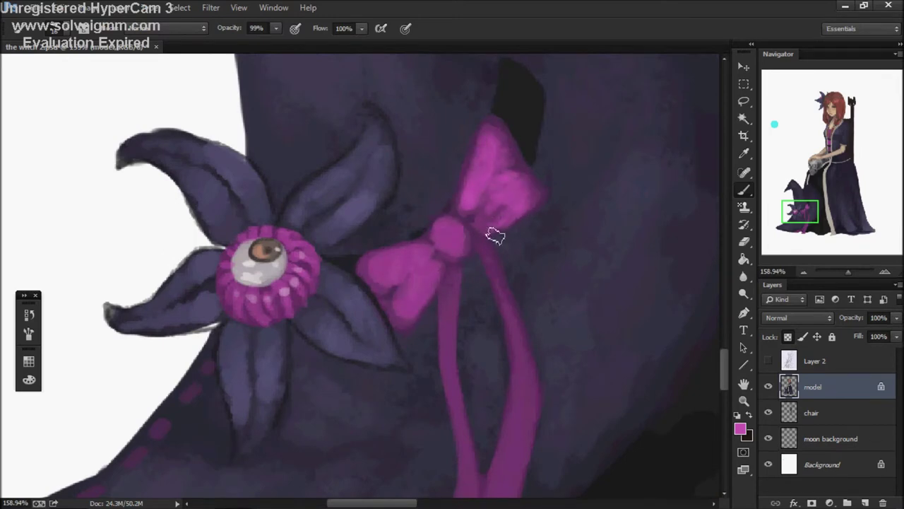
Step: Brighten the ribbon tails with vivid pink, setting the brush to 100% opacity
{"action": "scroll", "coordinate": [412, 304], "scroll_direction": "down", "scroll_amount": 10}
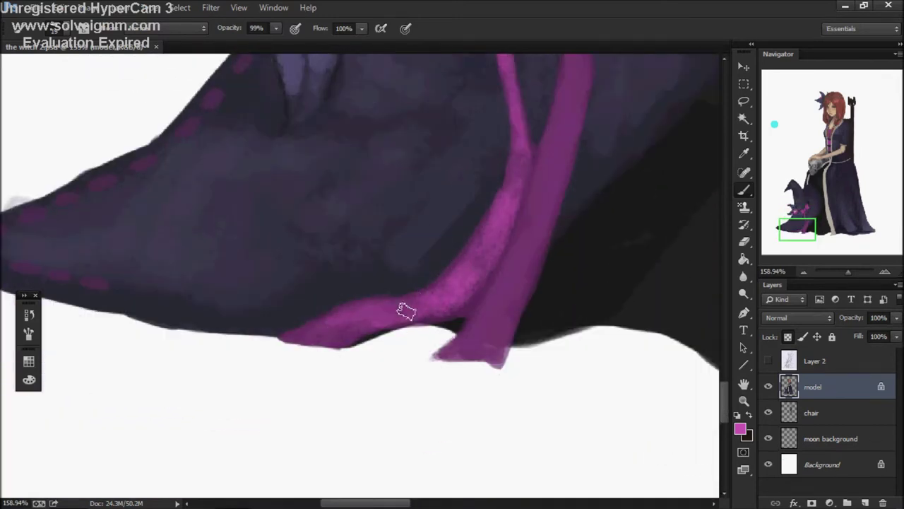
{"action": "scroll", "coordinate": [426, 275], "scroll_direction": "up", "scroll_amount": 10}
{"action": "mouse_move", "coordinate": [424, 262]}
{"action": "left_mouse_down"}
{"action": "mouse_move", "coordinate": [441, 270]}
{"action": "mouse_move", "coordinate": [453, 292]}
{"action": "mouse_move", "coordinate": [395, 377]}
{"action": "mouse_move", "coordinate": [452, 244]}
{"action": "left_mouse_up"}
{"action": "key", "text": "0"}
{"action": "scroll", "coordinate": [459, 289], "scroll_direction": "down", "scroll_amount": 10}
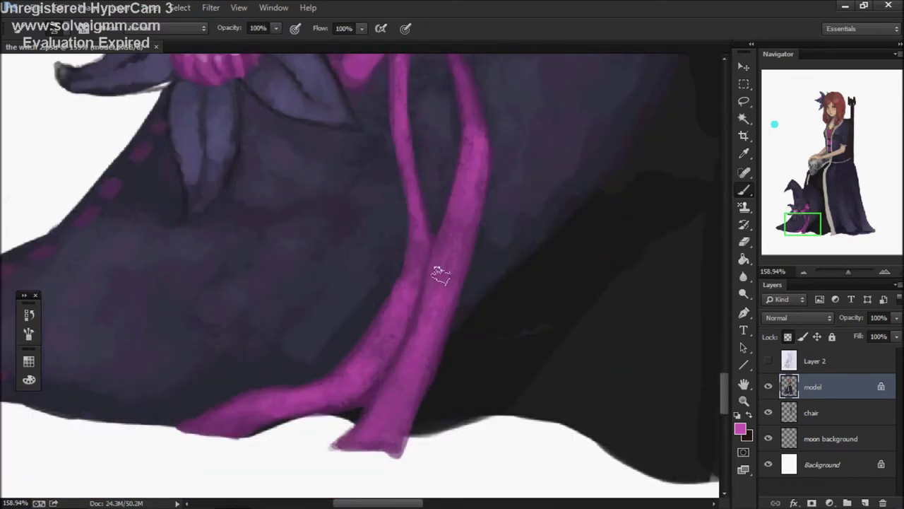
{"action": "scroll", "coordinate": [452, 243], "scroll_direction": "down", "scroll_amount": 5}
{"action": "scroll", "coordinate": [485, 200], "scroll_direction": "up", "scroll_amount": 10}
{"action": "scroll", "coordinate": [456, 375], "scroll_direction": "down", "scroll_amount": 10}
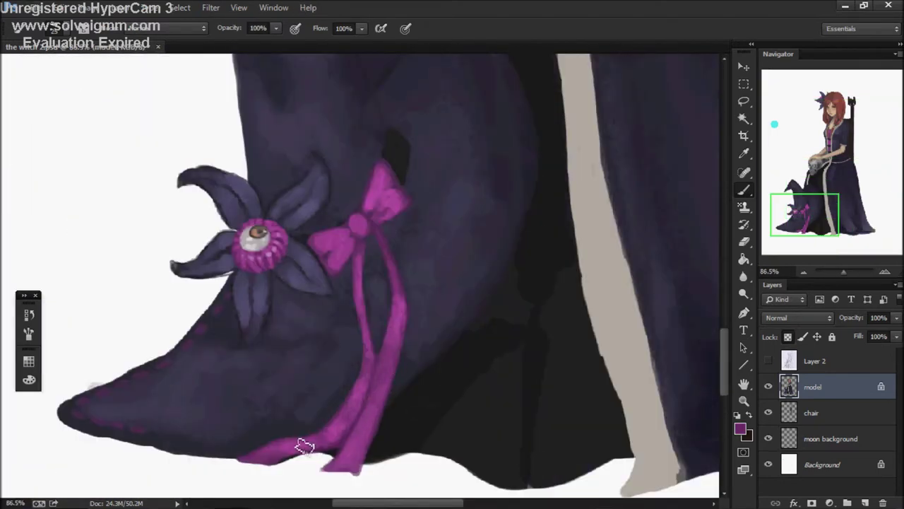
Step: Add pale pink highlights to the bow's loops and along the ribbon tails
{"action": "scroll", "coordinate": [388, 157], "scroll_direction": "up", "scroll_amount": 3}
{"action": "left_click_drag", "start_coordinate": [377, 152], "coordinate": [380, 204]}
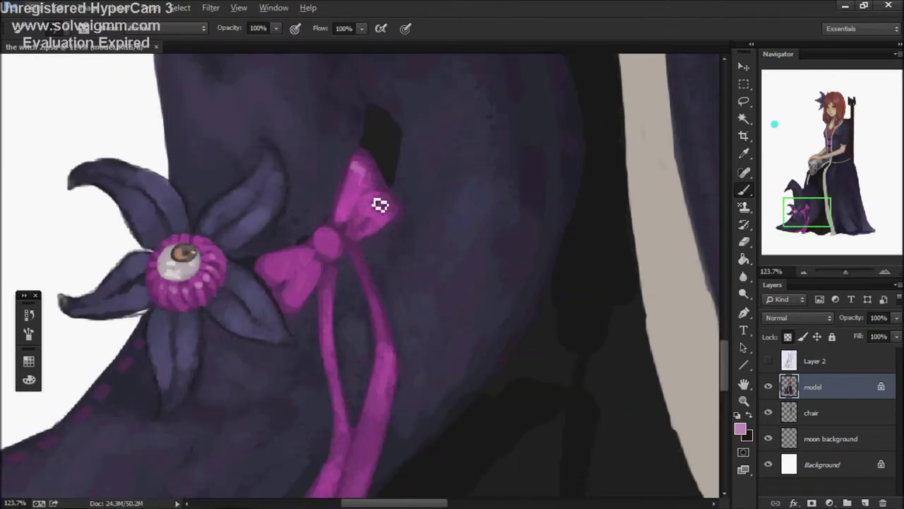
{"action": "left_click_drag", "start_coordinate": [388, 357], "coordinate": [409, 261]}
{"action": "mouse_move", "coordinate": [397, 322]}
{"action": "left_mouse_down"}
{"action": "mouse_move", "coordinate": [372, 279]}
{"action": "mouse_move", "coordinate": [348, 381]}
{"action": "mouse_move", "coordinate": [352, 408]}
{"action": "left_mouse_up"}
{"action": "scroll", "coordinate": [352, 408], "scroll_direction": "down", "scroll_amount": 3}
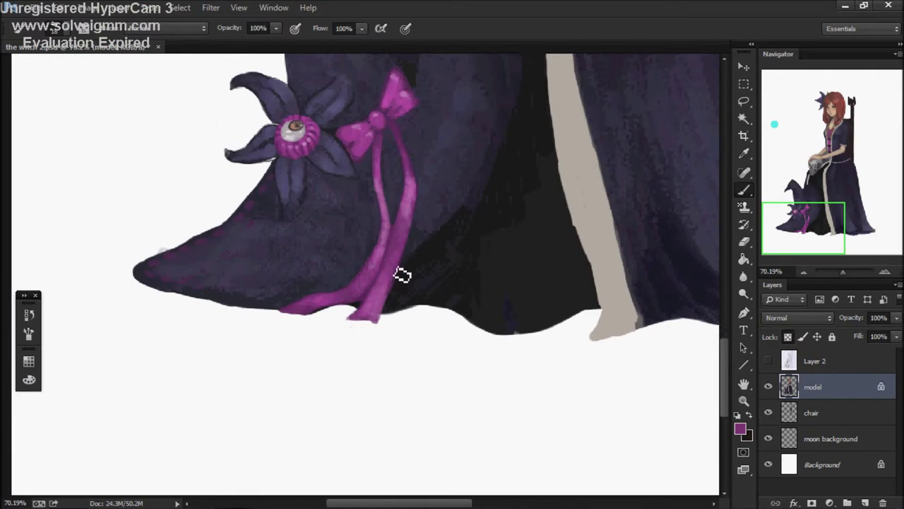
Step: Unlock the model layer's transparent pixels and reshape the lower end of the ribbon tail in purple
{"action": "scroll", "coordinate": [402, 274], "scroll_direction": "up", "scroll_amount": 2}
{"action": "key", "text": "ctrl+z"}
{"action": "left_click_drag", "start_coordinate": [285, 355], "coordinate": [346, 354]}
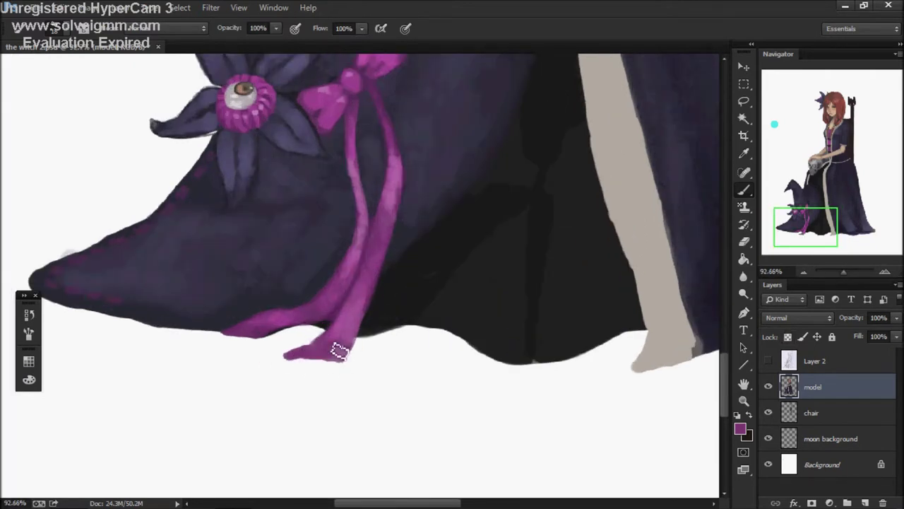
{"action": "scroll", "coordinate": [438, 254], "scroll_direction": "down", "scroll_amount": 3}
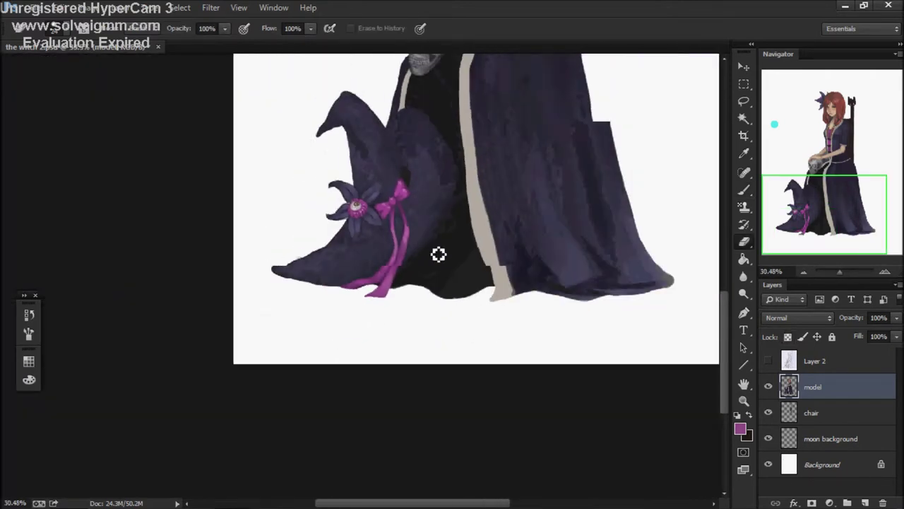
{"action": "scroll", "coordinate": [430, 269], "scroll_direction": "up", "scroll_amount": 2}
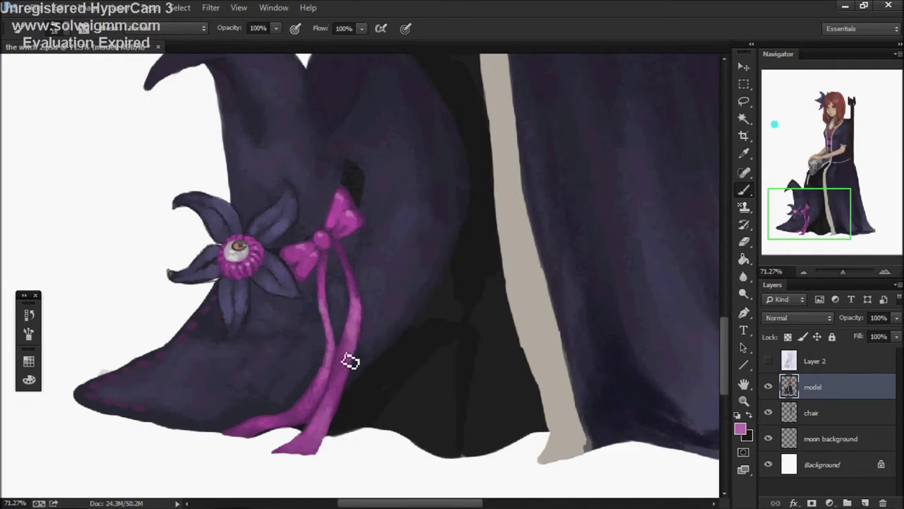
{"action": "scroll", "coordinate": [396, 323], "scroll_direction": "down", "scroll_amount": 1}
{"action": "scroll", "coordinate": [385, 289], "scroll_direction": "up", "scroll_amount": 2}
{"action": "scroll", "coordinate": [447, 162], "scroll_direction": "down", "scroll_amount": 4}
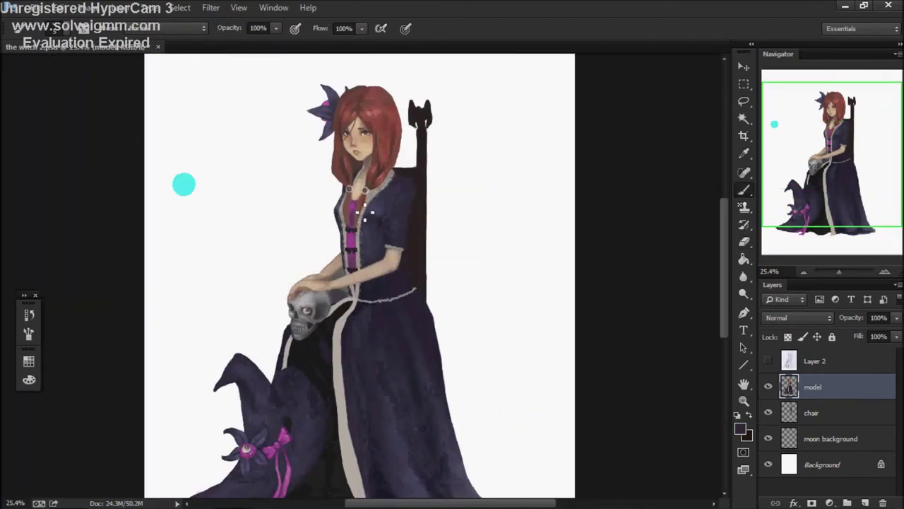
Step: Extend the dress's beige trim down behind the hat brim as a strip tapering to a point
{"action": "scroll", "coordinate": [357, 195], "scroll_direction": "up", "scroll_amount": 3}
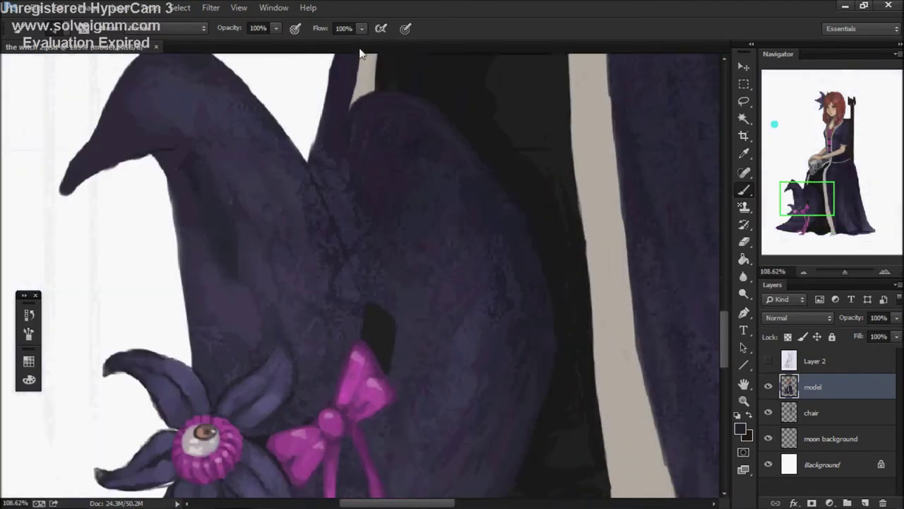
{"action": "right_click", "coordinate": [349, 173]}
{"action": "left_click_drag", "start_coordinate": [354, 201], "coordinate": [353, 252]}
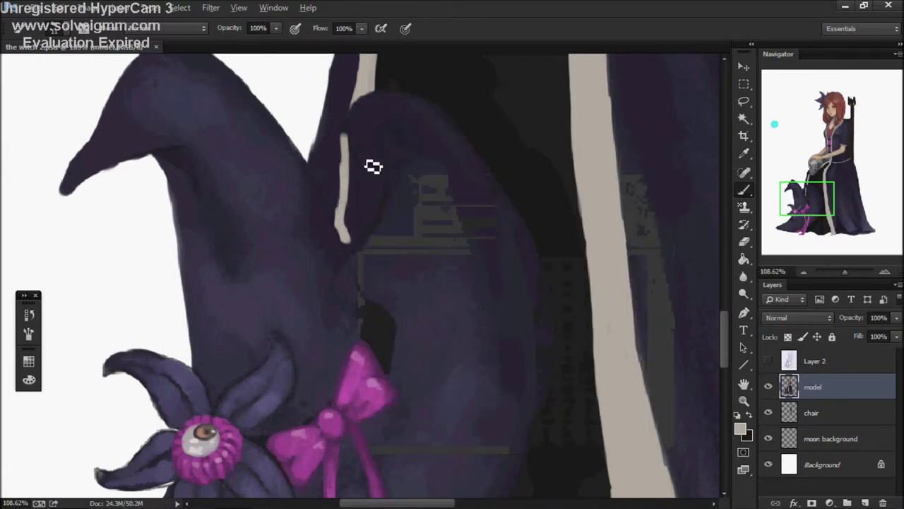
{"action": "scroll", "coordinate": [370, 173], "scroll_direction": "up", "scroll_amount": 1}
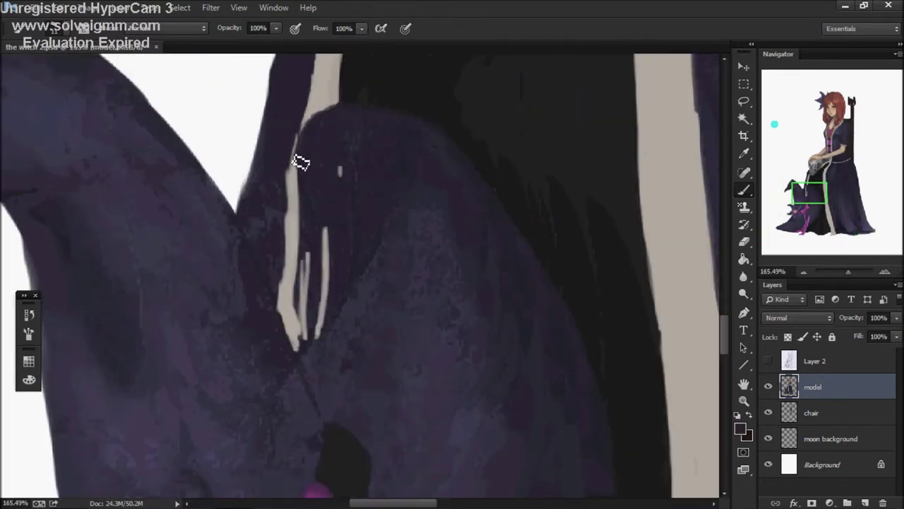
{"action": "mouse_move", "coordinate": [300, 161]}
{"action": "left_mouse_down"}
{"action": "mouse_move", "coordinate": [300, 357]}
{"action": "mouse_move", "coordinate": [327, 235]}
{"action": "left_mouse_up"}
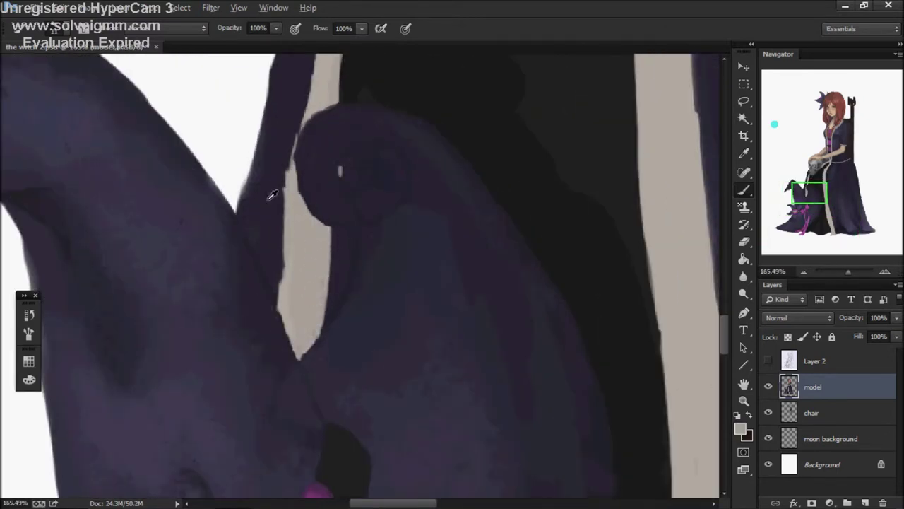
Step: Paint black gaps inside the brim's curl and beside the beige strip to open up the fold
{"action": "scroll", "coordinate": [414, 248], "scroll_direction": "down", "scroll_amount": 2}
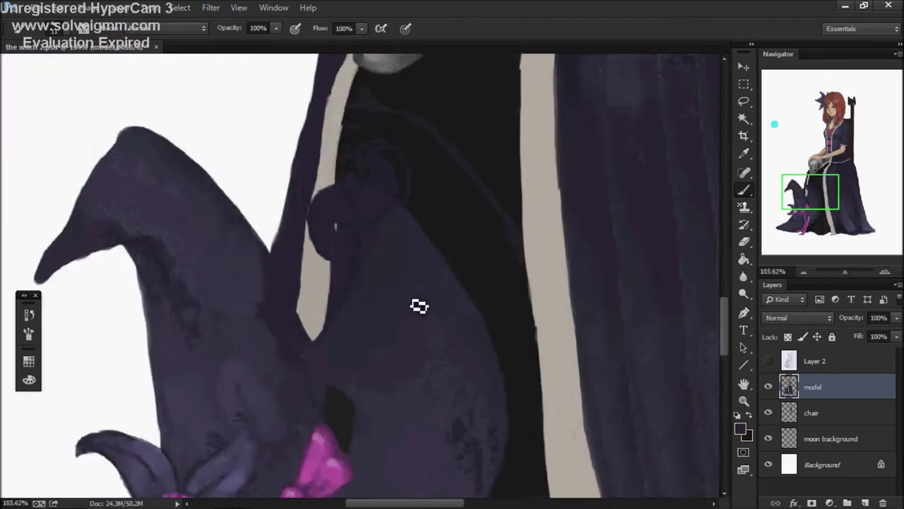
{"action": "scroll", "coordinate": [323, 137], "scroll_direction": "up", "scroll_amount": 2}
{"action": "scroll", "coordinate": [232, 274], "scroll_direction": "up", "scroll_amount": 2}
{"action": "left_click_drag", "start_coordinate": [228, 295], "coordinate": [261, 213]}
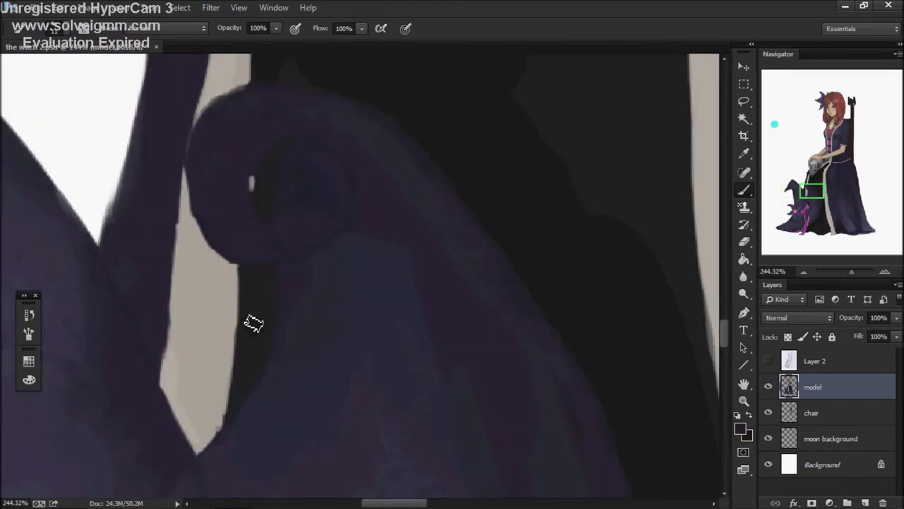
{"action": "scroll", "coordinate": [294, 112], "scroll_direction": "down", "scroll_amount": 2}
{"action": "scroll", "coordinate": [299, 153], "scroll_direction": "up", "scroll_amount": 2}
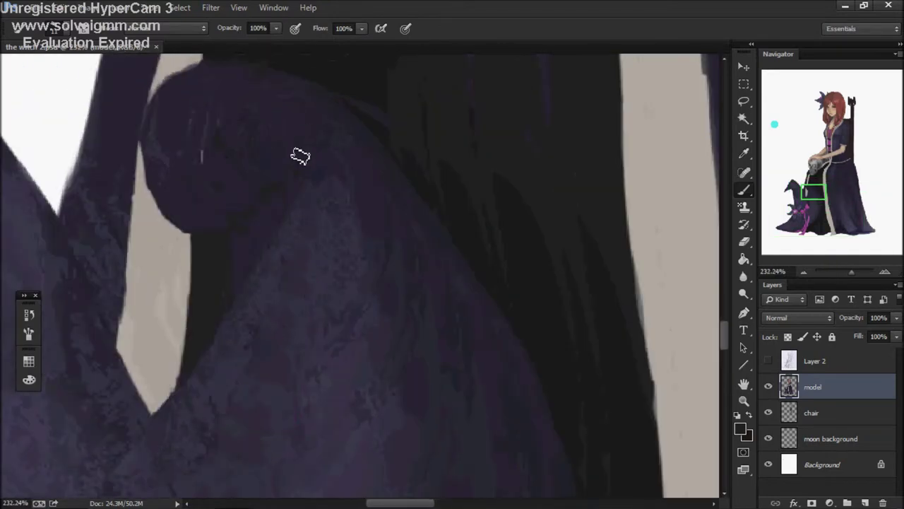
Step: Shade the curled hat brim with muted blue-purple tones, rounding its rolled edge and inner side
{"action": "left_click_drag", "start_coordinate": [299, 153], "coordinate": [365, 191]}
{"action": "right_click", "coordinate": [349, 229]}
{"action": "key", "text": "Escape"}
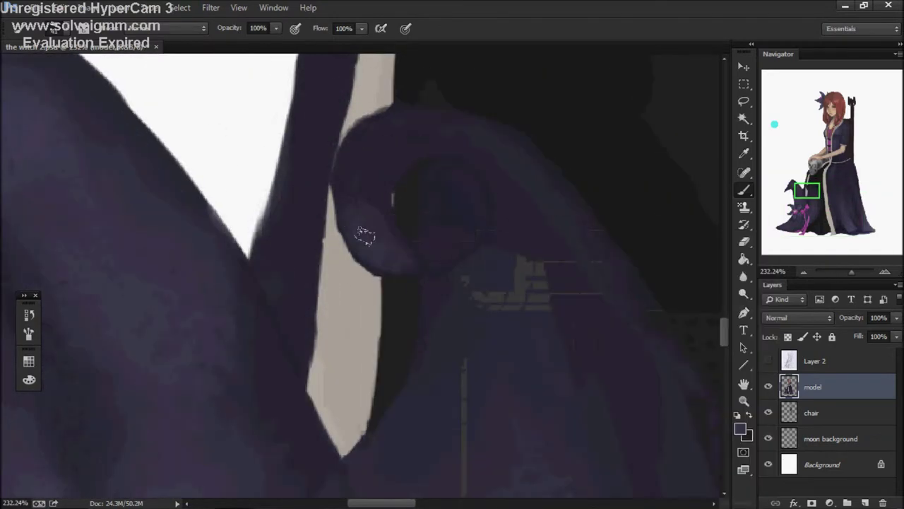
{"action": "scroll", "coordinate": [396, 113], "scroll_direction": "down", "scroll_amount": 2}
{"action": "scroll", "coordinate": [463, 73], "scroll_direction": "up", "scroll_amount": 2}
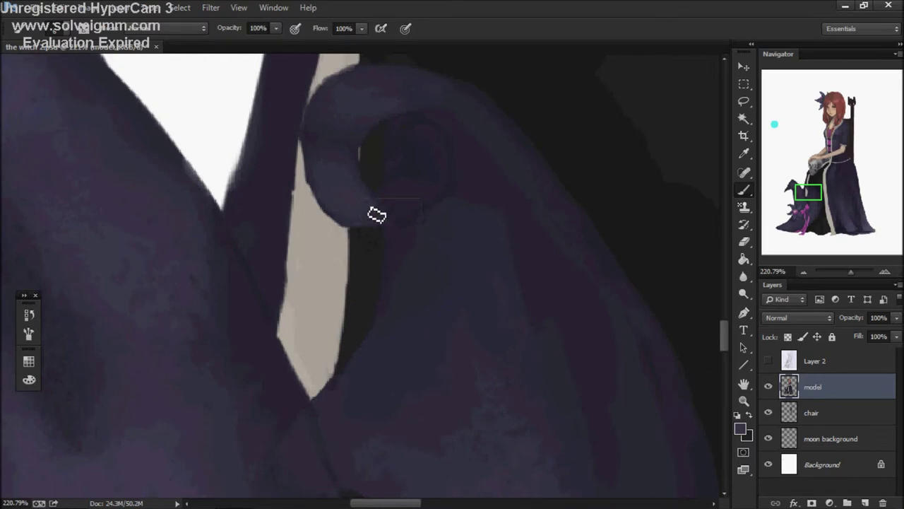
{"action": "left_click_drag", "start_coordinate": [376, 215], "coordinate": [456, 216]}
{"action": "left_click_drag", "start_coordinate": [460, 263], "coordinate": [542, 219]}
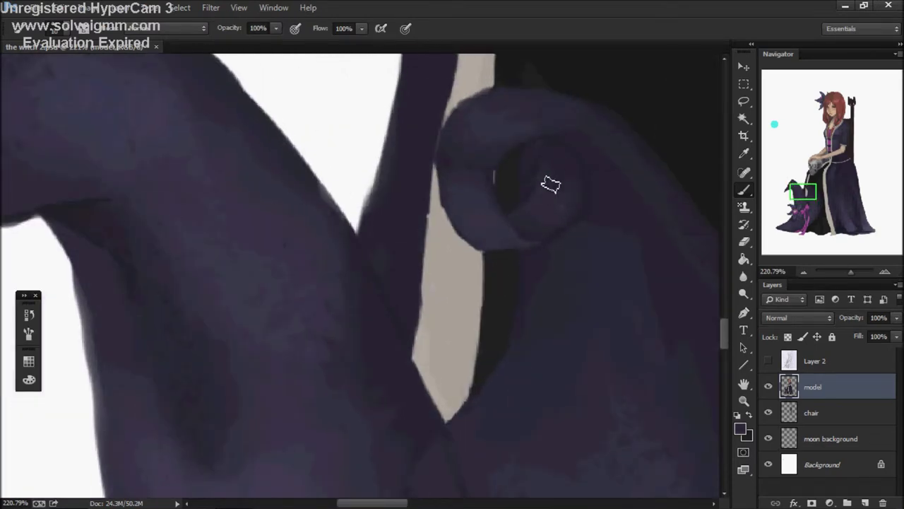
Step: Paint the inner spiral of the hat brim's curl, defining its rolled rim in blue-purple around a darker center
{"action": "scroll", "coordinate": [559, 162], "scroll_direction": "up", "scroll_amount": 2}
{"action": "left_click", "coordinate": [520, 107], "text": "alt"}
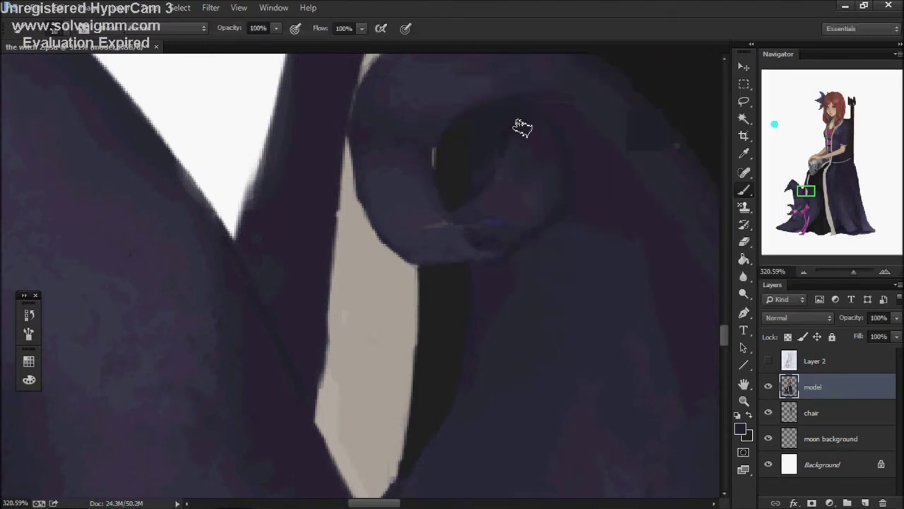
{"action": "key", "text": "9"}
{"action": "key", "text": "8"}
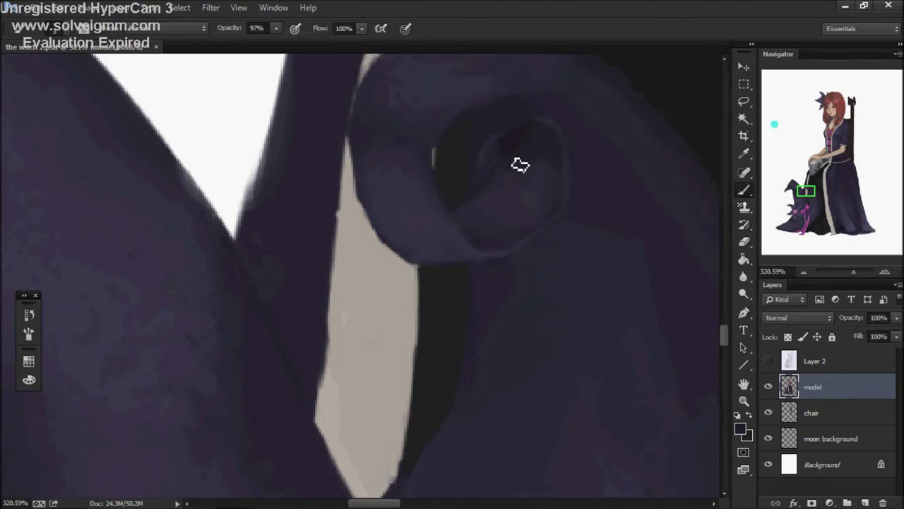
{"action": "scroll", "coordinate": [544, 141], "scroll_direction": "down", "scroll_amount": 3}
{"action": "scroll", "coordinate": [468, 169], "scroll_direction": "up", "scroll_amount": 3}
{"action": "scroll", "coordinate": [456, 188], "scroll_direction": "down", "scroll_amount": 1}
{"action": "key", "text": "9"}
{"action": "key", "text": "6"}
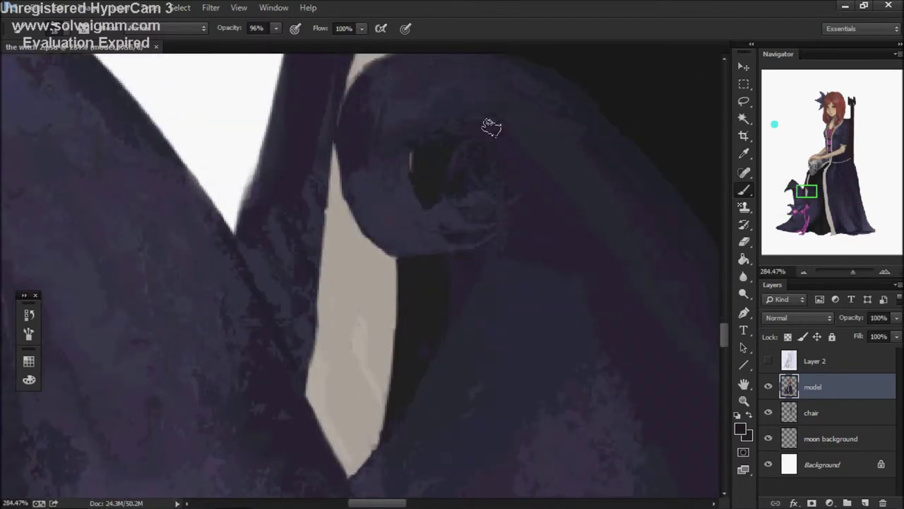
Step: Deepen the shadow inside the curl and blend the dark tone into the brim beside and below it
{"action": "key", "text": "0"}
{"action": "scroll", "coordinate": [545, 149], "scroll_direction": "down", "scroll_amount": 1}
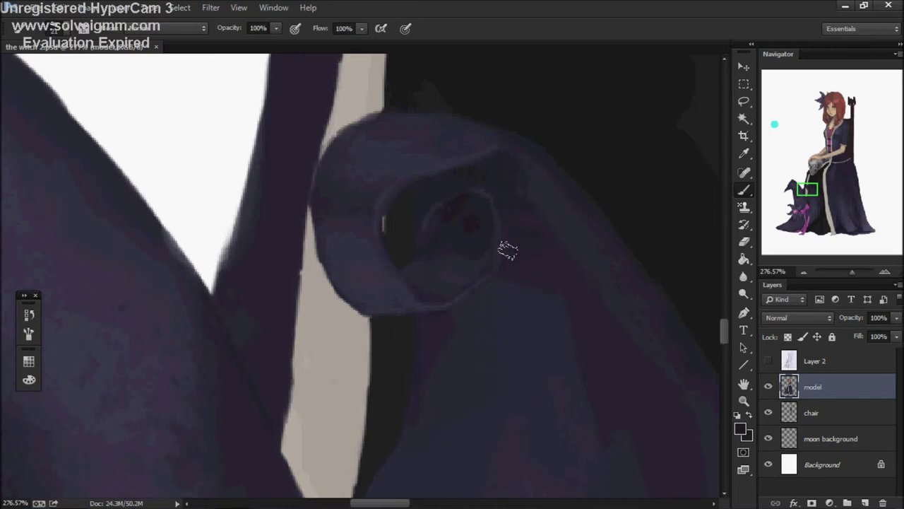
{"action": "scroll", "coordinate": [429, 255], "scroll_direction": "up", "scroll_amount": 2}
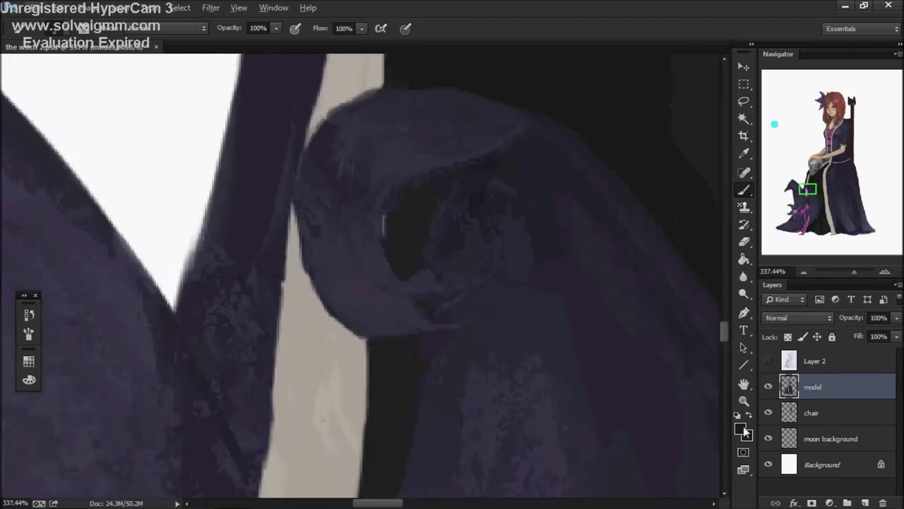
{"action": "left_click", "coordinate": [464, 242]}
{"action": "key", "text": "Return"}
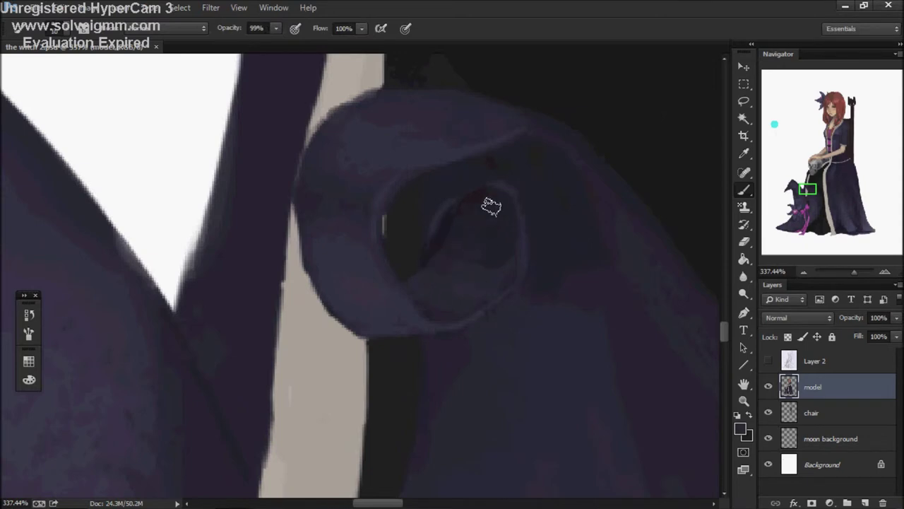
{"action": "scroll", "coordinate": [467, 214], "scroll_direction": "down", "scroll_amount": 4}
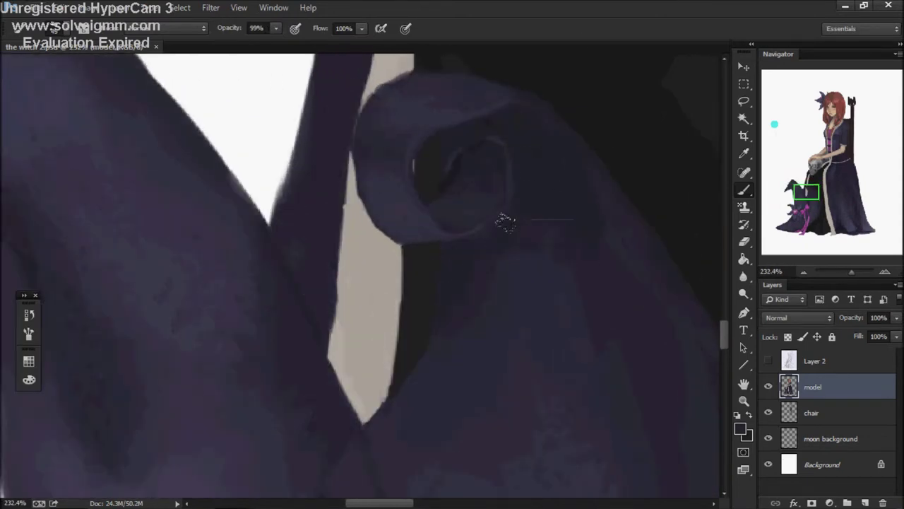
{"action": "scroll", "coordinate": [537, 281], "scroll_direction": "down", "scroll_amount": 3}
{"action": "scroll", "coordinate": [504, 202], "scroll_direction": "down", "scroll_amount": 4}
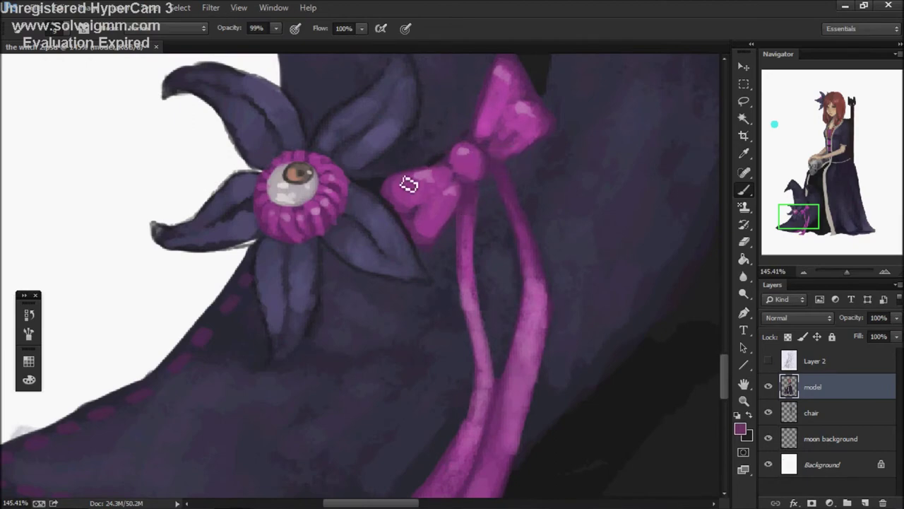
{"action": "scroll", "coordinate": [397, 185], "scroll_direction": "down", "scroll_amount": 3}
{"action": "scroll", "coordinate": [478, 190], "scroll_direction": "up", "scroll_amount": 6}
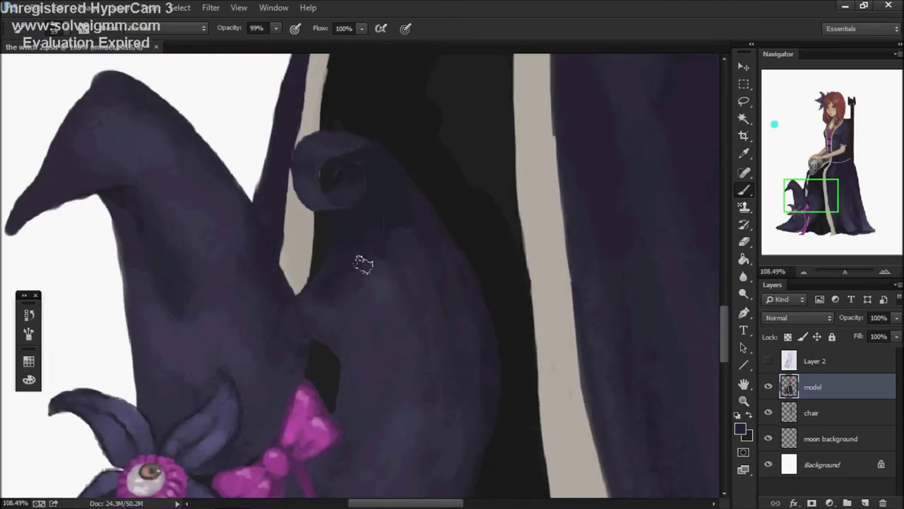
Step: Shade the upper brim and paint the black gap beside the ribbon bow with a soft grey center
{"action": "left_click_drag", "start_coordinate": [413, 262], "coordinate": [631, 151]}
{"action": "left_click", "coordinate": [739, 428]}
{"action": "left_click", "coordinate": [425, 225]}
{"action": "left_click", "coordinate": [729, 96]}
{"action": "scroll", "coordinate": [470, 353], "scroll_direction": "up", "scroll_amount": 4}
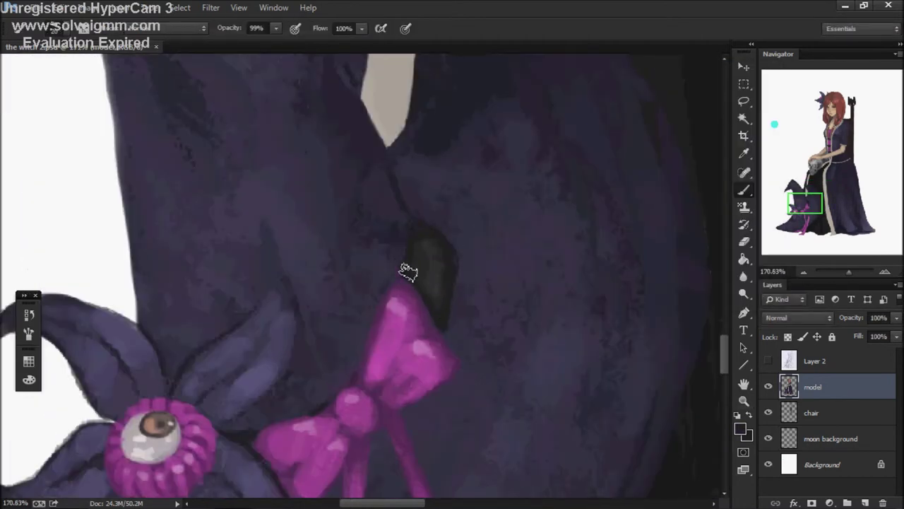
{"action": "left_click", "coordinate": [424, 255]}
{"action": "key", "text": "Return"}
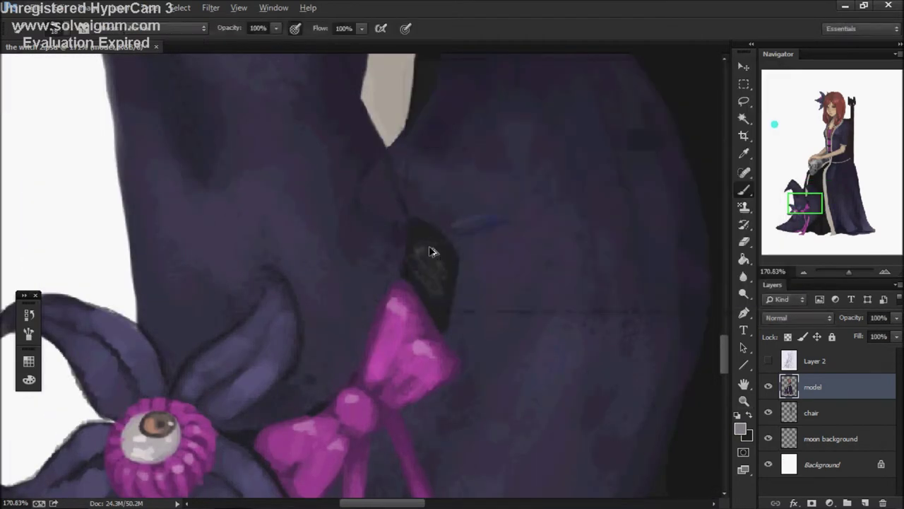
Step: Examine the hat, its bow and the lower part of the dress at several scales
{"action": "scroll", "coordinate": [432, 252], "scroll_direction": "down", "scroll_amount": 3}
{"action": "scroll", "coordinate": [410, 240], "scroll_direction": "up", "scroll_amount": 2}
{"action": "scroll", "coordinate": [466, 189], "scroll_direction": "down", "scroll_amount": 3}
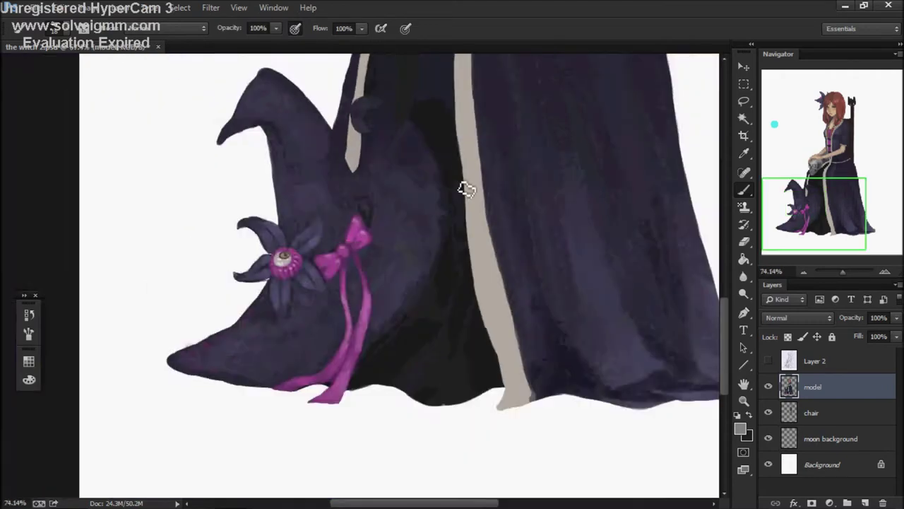
{"action": "scroll", "coordinate": [181, 252], "scroll_direction": "up", "scroll_amount": 3}
{"action": "scroll", "coordinate": [468, 250], "scroll_direction": "down", "scroll_amount": 3}
{"action": "scroll", "coordinate": [553, 137], "scroll_direction": "up", "scroll_amount": 1}
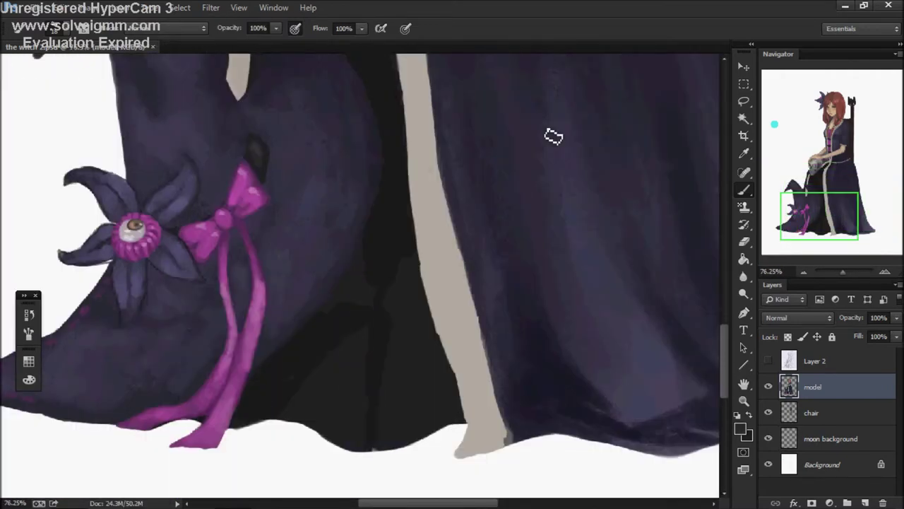
{"action": "scroll", "coordinate": [535, 293], "scroll_direction": "up", "scroll_amount": 2}
{"action": "scroll", "coordinate": [434, 333], "scroll_direction": "down", "scroll_amount": 2}
{"action": "scroll", "coordinate": [484, 285], "scroll_direction": "up", "scroll_amount": 2}
{"action": "scroll", "coordinate": [411, 184], "scroll_direction": "up", "scroll_amount": 1}
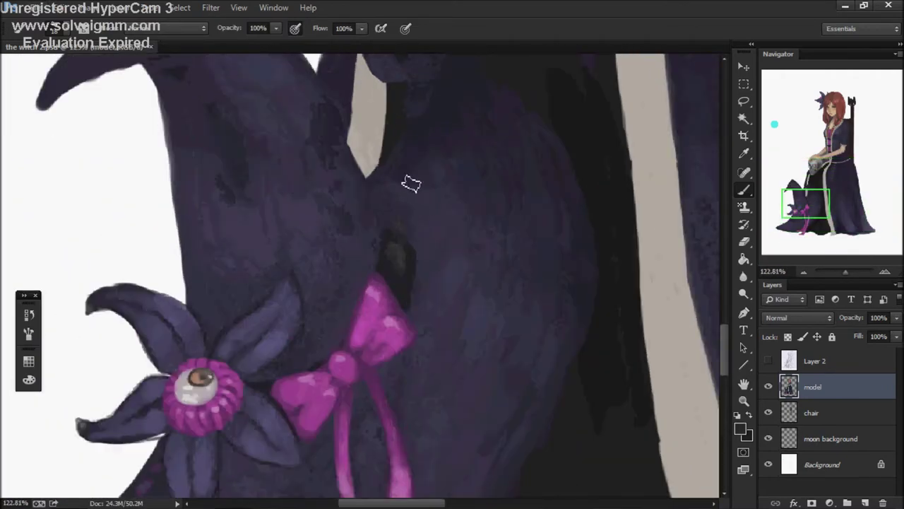
Step: Select the hat cone above the flower's upper petals, lock the model layer's transparent pixels and shade that area in dark purple
{"action": "scroll", "coordinate": [345, 219], "scroll_direction": "up", "scroll_amount": 3}
{"action": "key", "text": "l"}
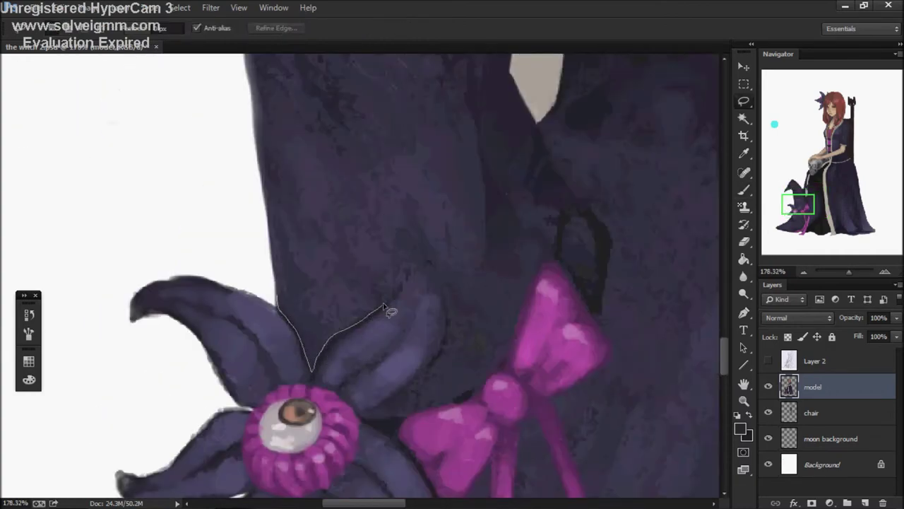
{"action": "left_click_drag", "start_coordinate": [383, 305], "coordinate": [144, 120]}
{"action": "key", "text": "b"}
{"action": "scroll", "coordinate": [315, 146], "scroll_direction": "down", "scroll_amount": 5}
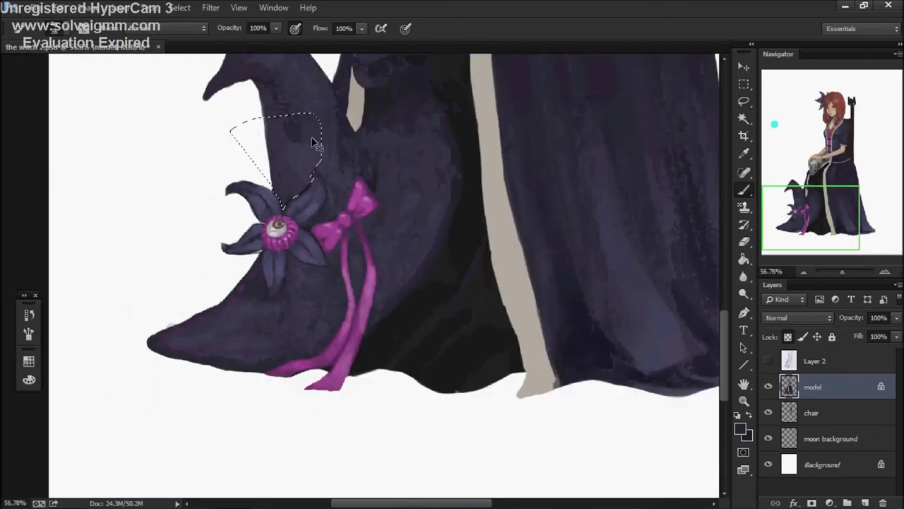
{"action": "scroll", "coordinate": [327, 311], "scroll_direction": "up", "scroll_amount": 10}
{"action": "scroll", "coordinate": [355, 219], "scroll_direction": "down", "scroll_amount": 5}
{"action": "scroll", "coordinate": [444, 176], "scroll_direction": "down", "scroll_amount": 1}
Step: Try sketching the curved outline of a crescent-shaped mouth in muted red on the brim beside the bow
{"action": "scroll", "coordinate": [504, 269], "scroll_direction": "up", "scroll_amount": 10}
{"action": "left_click", "coordinate": [384, 162], "text": "alt"}
{"action": "scroll", "coordinate": [383, 162], "scroll_direction": "down", "scroll_amount": 10}
{"action": "mouse_move", "coordinate": [403, 262]}
{"action": "left_mouse_down"}
{"action": "mouse_move", "coordinate": [416, 146]}
{"action": "mouse_move", "coordinate": [404, 258]}
{"action": "left_mouse_up"}
{"action": "key", "text": "ctrl+z"}
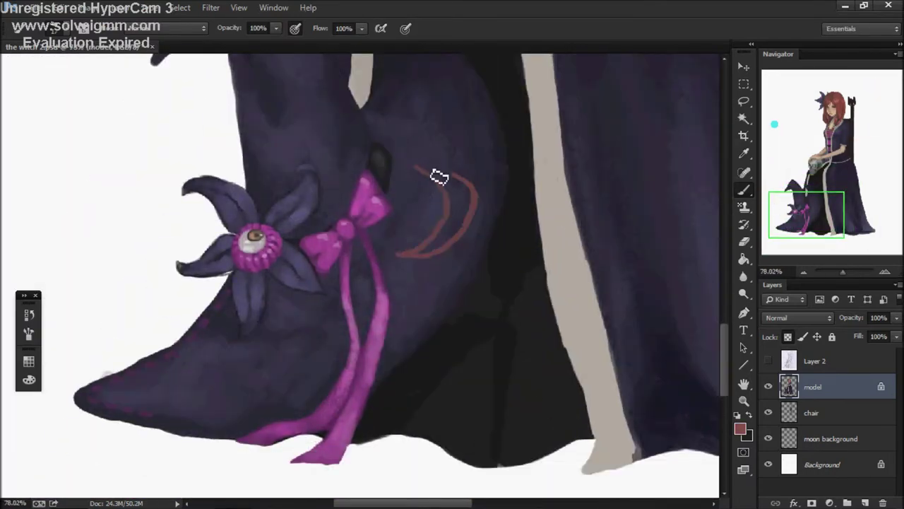
{"action": "key", "text": "ctrl+z"}
{"action": "left_click_drag", "start_coordinate": [440, 181], "coordinate": [474, 218]}
{"action": "left_click_drag", "start_coordinate": [474, 177], "coordinate": [509, 188]}
{"action": "scroll", "coordinate": [449, 77], "scroll_direction": "up", "scroll_amount": 2}
{"action": "scroll", "coordinate": [387, 378], "scroll_direction": "down", "scroll_amount": 5}
{"action": "scroll", "coordinate": [279, 313], "scroll_direction": "up", "scroll_amount": 5}
{"action": "scroll", "coordinate": [303, 145], "scroll_direction": "down", "scroll_amount": 3}
Step: Try a slim crescent mouth on the brim, filled with muted red #884e4b
{"action": "left_click_drag", "start_coordinate": [396, 219], "coordinate": [419, 294]}
{"action": "scroll", "coordinate": [419, 294], "scroll_direction": "up", "scroll_amount": 2}
{"action": "left_click", "coordinate": [740, 428]}
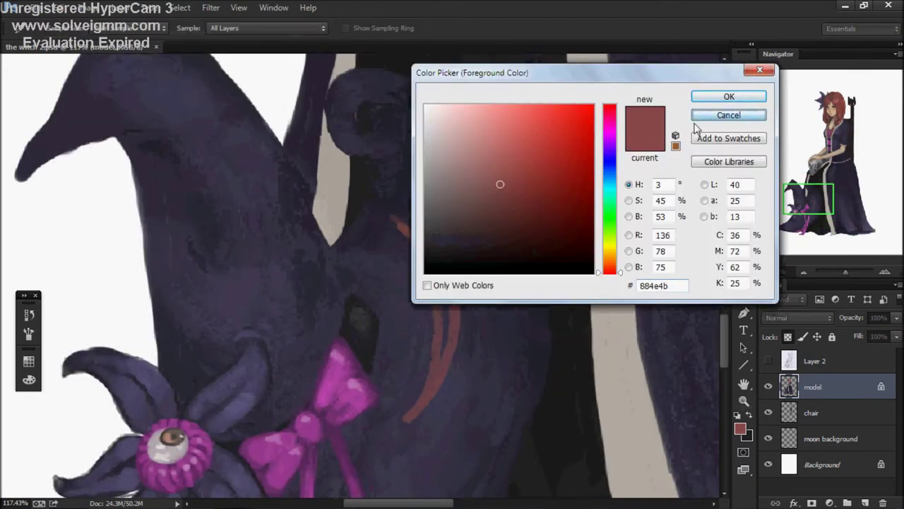
{"action": "left_click", "coordinate": [699, 95]}
{"action": "left_click_drag", "start_coordinate": [392, 225], "coordinate": [402, 407]}
{"action": "left_click", "coordinate": [740, 428]}
{"action": "left_click", "coordinate": [424, 216]}
{"action": "key", "text": "Return"}
{"action": "mouse_move", "coordinate": [438, 300]}
{"action": "left_mouse_down"}
{"action": "mouse_move", "coordinate": [429, 392]}
{"action": "mouse_move", "coordinate": [422, 273]}
{"action": "mouse_move", "coordinate": [448, 354]}
{"action": "left_mouse_up"}
{"action": "scroll", "coordinate": [447, 353], "scroll_direction": "down", "scroll_amount": 4}
{"action": "scroll", "coordinate": [339, 358], "scroll_direction": "up", "scroll_amount": 2}
{"action": "scroll", "coordinate": [339, 358], "scroll_direction": "down", "scroll_amount": 4}
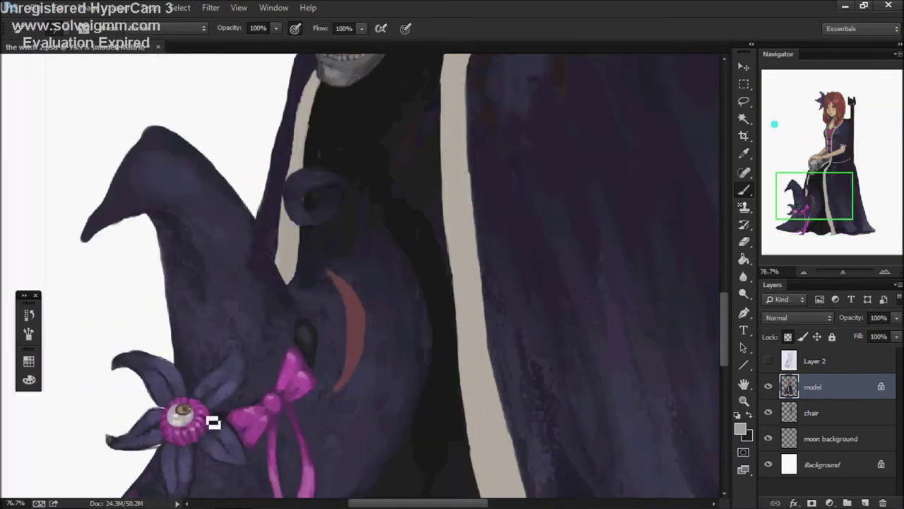
Step: Try widening the crescent mouth in orange-red and outlining it with a dark edge
{"action": "scroll", "coordinate": [210, 417], "scroll_direction": "up", "scroll_amount": 5}
{"action": "scroll", "coordinate": [222, 417], "scroll_direction": "down", "scroll_amount": 5}
{"action": "left_click_drag", "start_coordinate": [471, 254], "coordinate": [492, 155]}
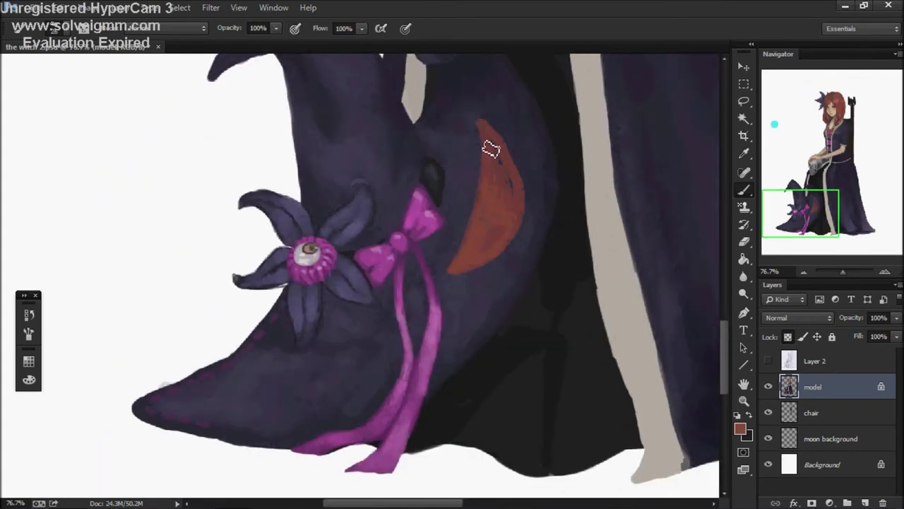
{"action": "scroll", "coordinate": [485, 130], "scroll_direction": "up", "scroll_amount": 2}
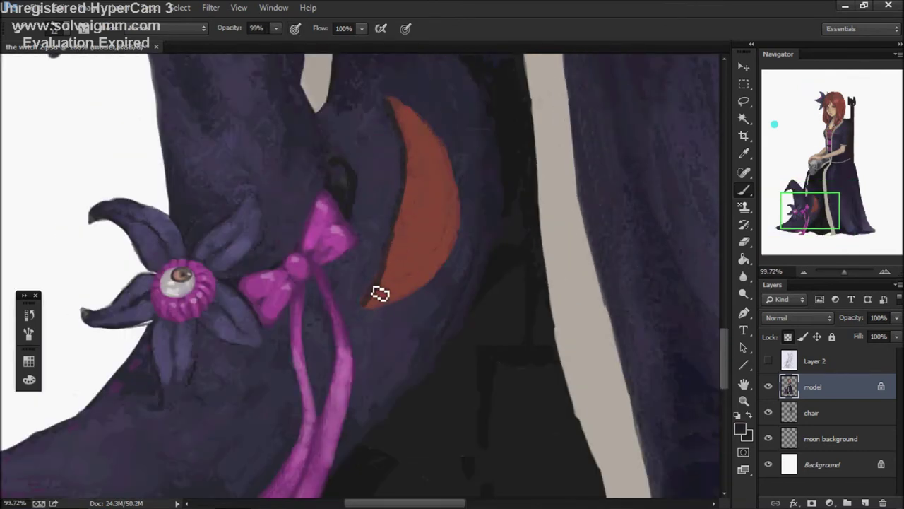
{"action": "left_click_drag", "start_coordinate": [450, 168], "coordinate": [411, 168]}
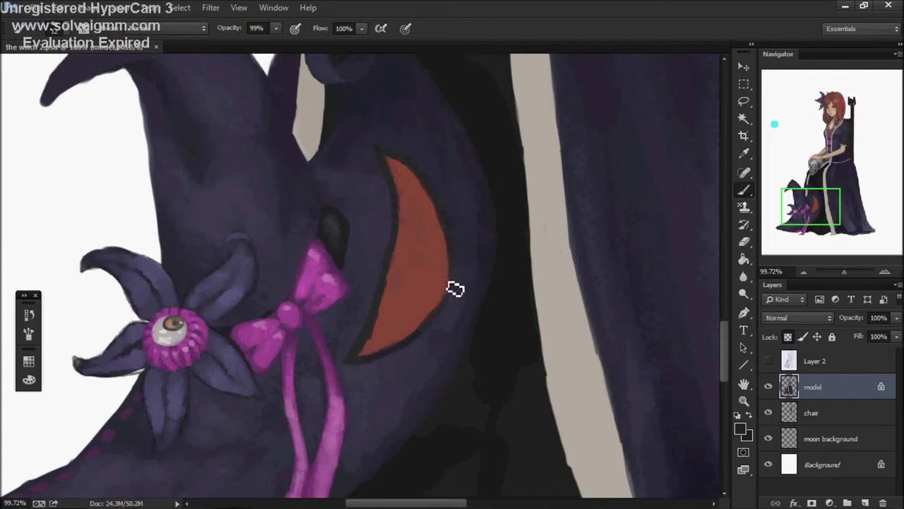
{"action": "scroll", "coordinate": [455, 288], "scroll_direction": "down", "scroll_amount": 5}
{"action": "scroll", "coordinate": [410, 258], "scroll_direction": "up", "scroll_amount": 6}
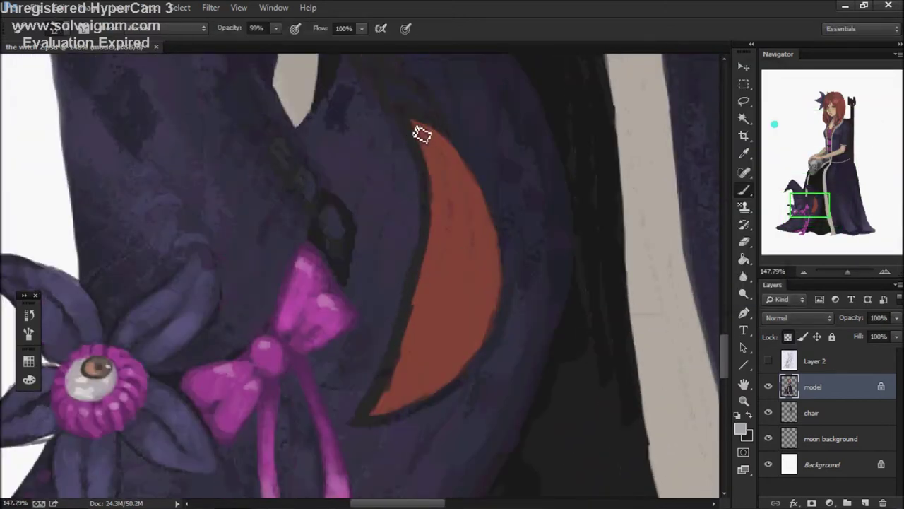
Step: Try painting zigzag light-grey teeth inside the crescent, and discard the whole mouth from the brim
{"action": "mouse_move", "coordinate": [421, 135]}
{"action": "left_mouse_down"}
{"action": "mouse_move", "coordinate": [428, 172]}
{"action": "mouse_move", "coordinate": [419, 292]}
{"action": "mouse_move", "coordinate": [379, 417]}
{"action": "mouse_move", "coordinate": [416, 300]}
{"action": "mouse_move", "coordinate": [433, 183]}
{"action": "mouse_move", "coordinate": [500, 236]}
{"action": "mouse_move", "coordinate": [469, 364]}
{"action": "left_mouse_up"}
{"action": "key", "text": "ctrl+z"}
{"action": "scroll", "coordinate": [414, 313], "scroll_direction": "down", "scroll_amount": 1}
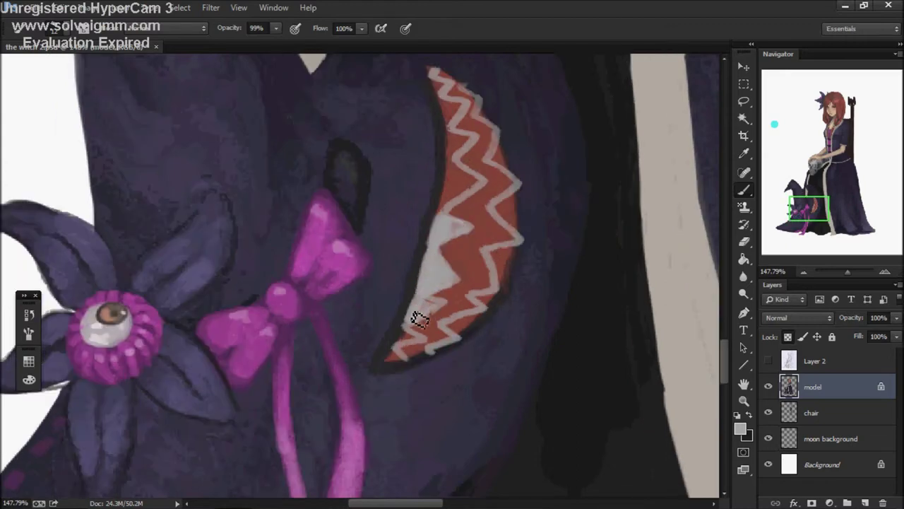
{"action": "scroll", "coordinate": [393, 355], "scroll_direction": "down", "scroll_amount": 5}
{"action": "scroll", "coordinate": [422, 234], "scroll_direction": "up", "scroll_amount": 2}
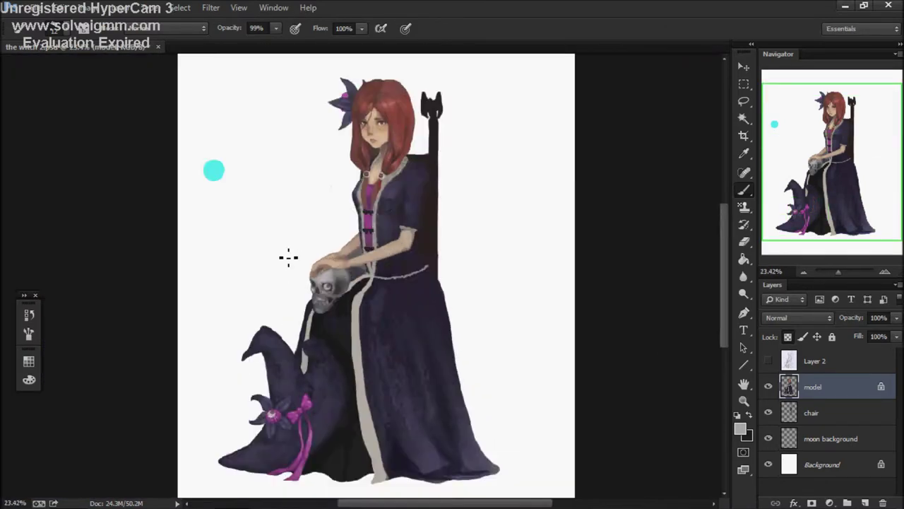
Step: Paint a thin, lighter blue-purple edge around the brim's curl and along the brim's outer contour down to the ribbon tails
{"action": "scroll", "coordinate": [288, 256], "scroll_direction": "up", "scroll_amount": 7}
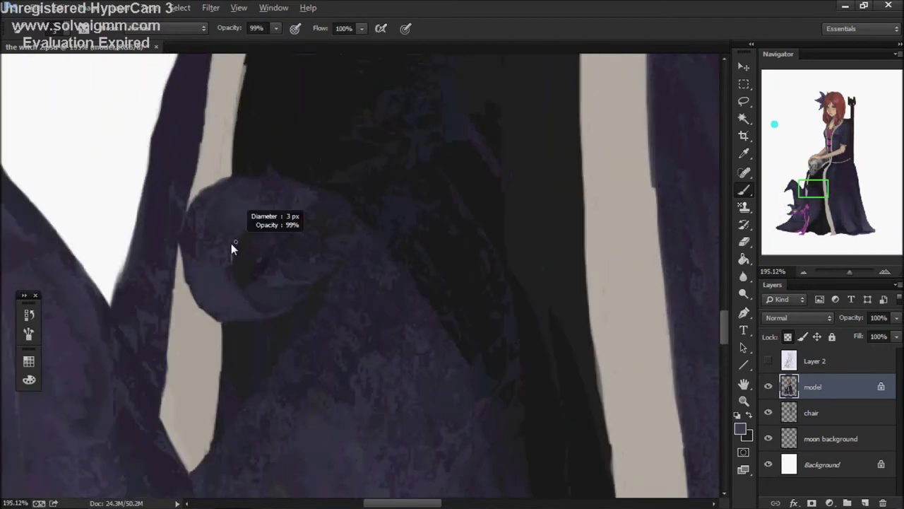
{"action": "left_click_drag", "start_coordinate": [230, 243], "coordinate": [261, 315]}
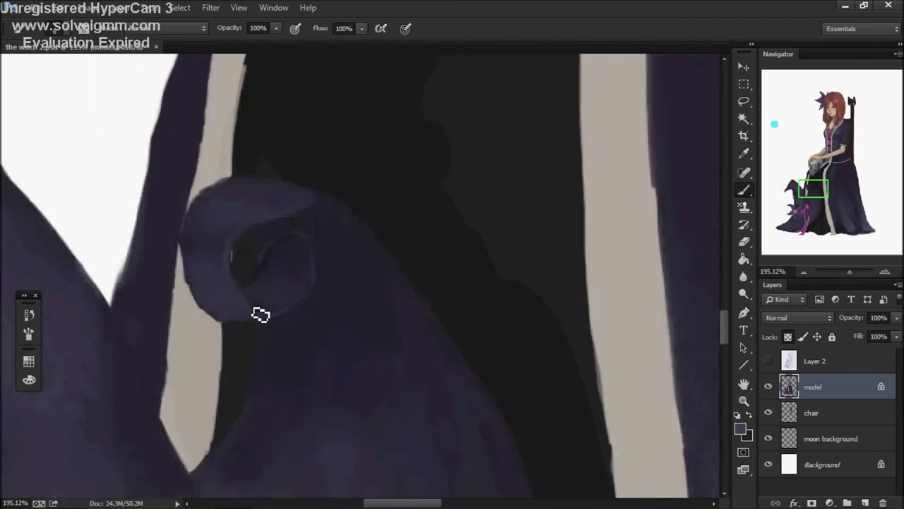
{"action": "scroll", "coordinate": [329, 215], "scroll_direction": "down", "scroll_amount": 3}
{"action": "scroll", "coordinate": [310, 141], "scroll_direction": "down", "scroll_amount": 2}
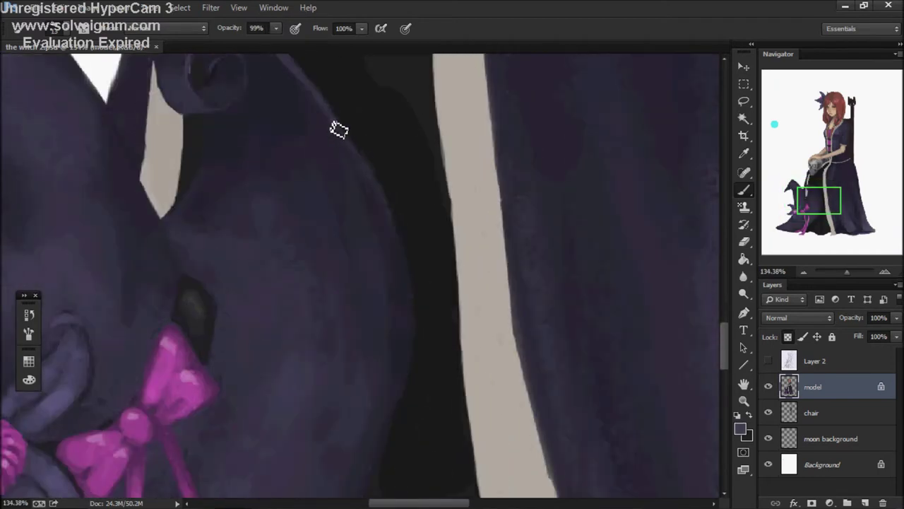
{"action": "scroll", "coordinate": [339, 127], "scroll_direction": "down", "scroll_amount": 2}
{"action": "scroll", "coordinate": [398, 257], "scroll_direction": "down", "scroll_amount": 5}
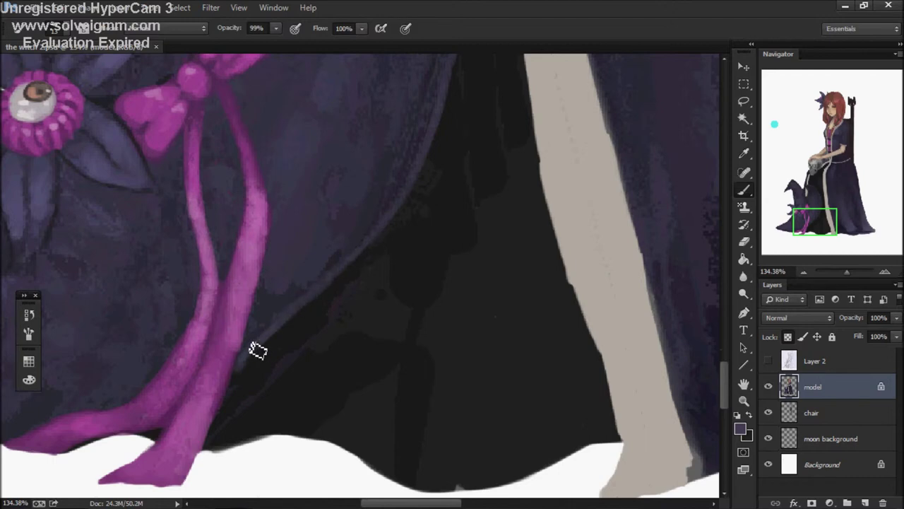
{"action": "scroll", "coordinate": [342, 198], "scroll_direction": "down", "scroll_amount": 3}
{"action": "scroll", "coordinate": [215, 267], "scroll_direction": "down", "scroll_amount": 1}
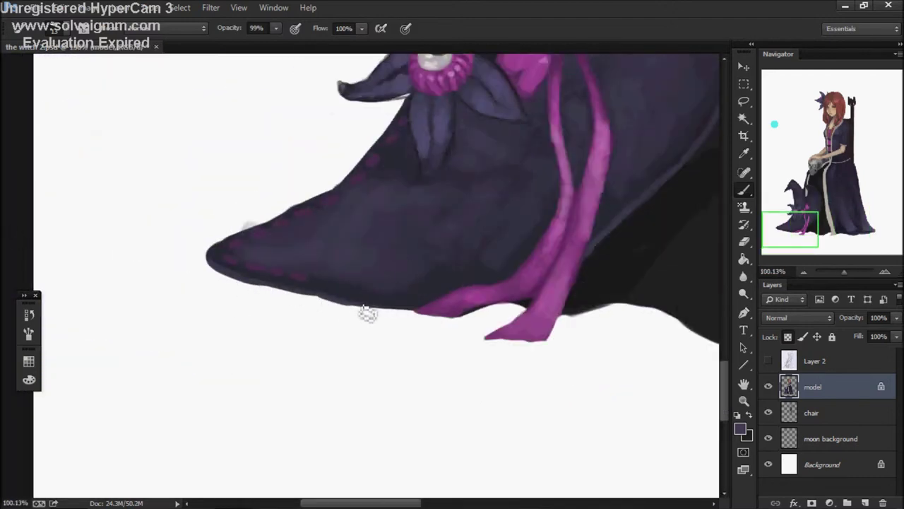
Step: Show the Layer 2 sketch and paint dashed purple stitches along the brim's lower edge and past the ribbon tails
{"action": "scroll", "coordinate": [364, 312], "scroll_direction": "up", "scroll_amount": 3}
{"action": "scroll", "coordinate": [294, 357], "scroll_direction": "down", "scroll_amount": 5}
{"action": "scroll", "coordinate": [320, 316], "scroll_direction": "up", "scroll_amount": 3}
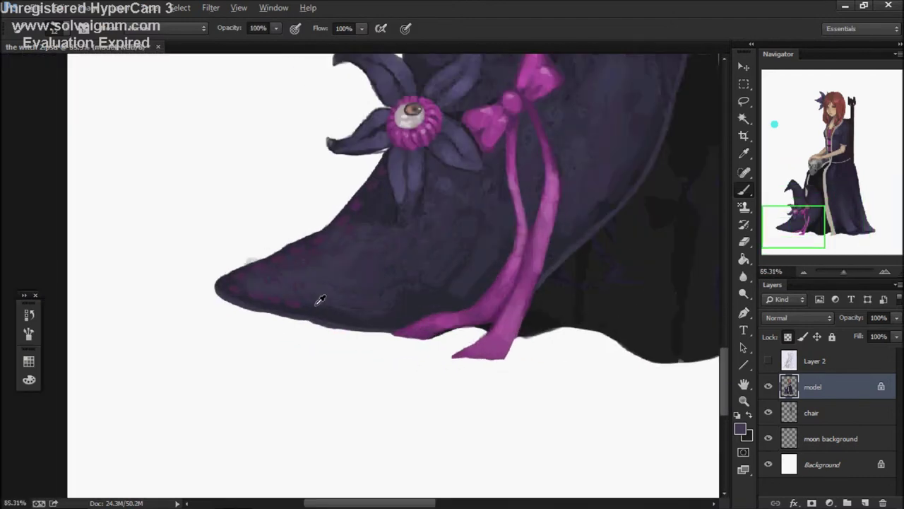
{"action": "scroll", "coordinate": [258, 339], "scroll_direction": "up", "scroll_amount": 2}
{"action": "key", "text": "0"}
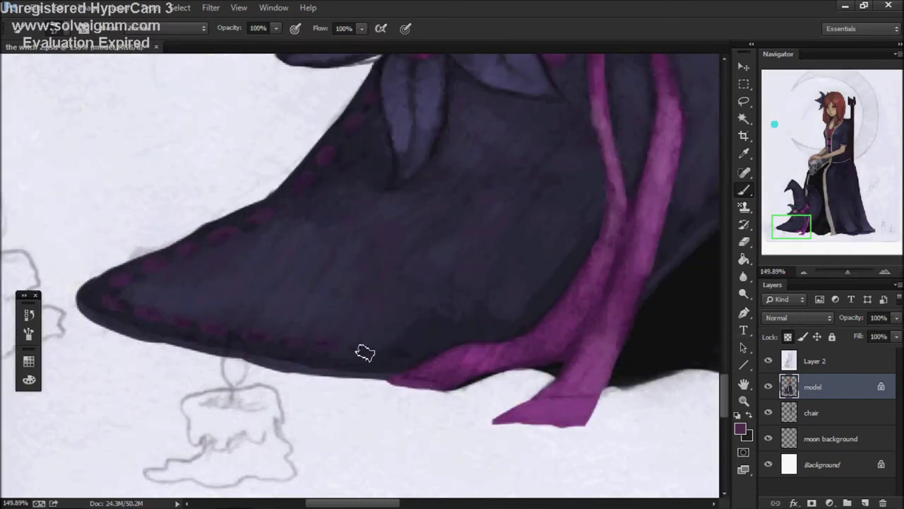
{"action": "scroll", "coordinate": [596, 301], "scroll_direction": "up", "scroll_amount": 5}
{"action": "scroll", "coordinate": [495, 306], "scroll_direction": "right", "scroll_amount": 5}
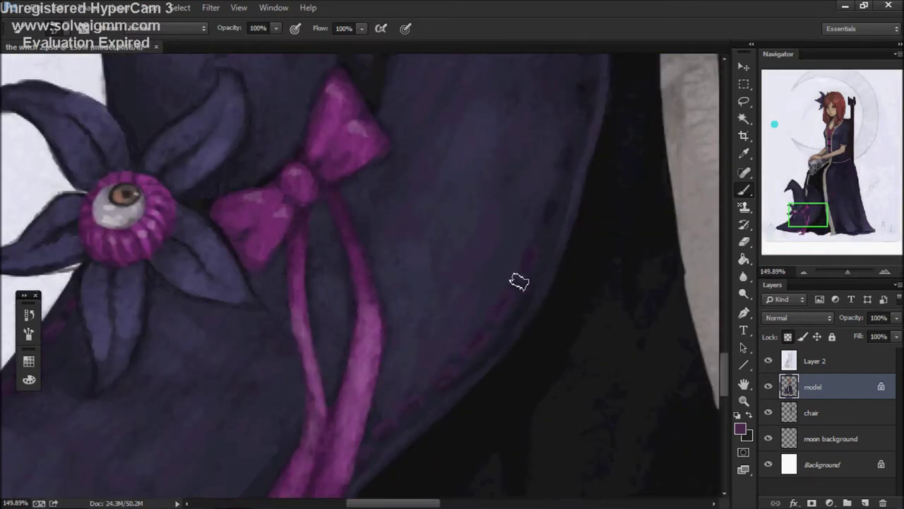
Step: Continue the purple stitches up the brim's outer edge, around the curl and along its inner edge, and hide Layer 2
{"action": "scroll", "coordinate": [562, 198], "scroll_direction": "up", "scroll_amount": 5}
{"action": "scroll", "coordinate": [542, 186], "scroll_direction": "right", "scroll_amount": 3}
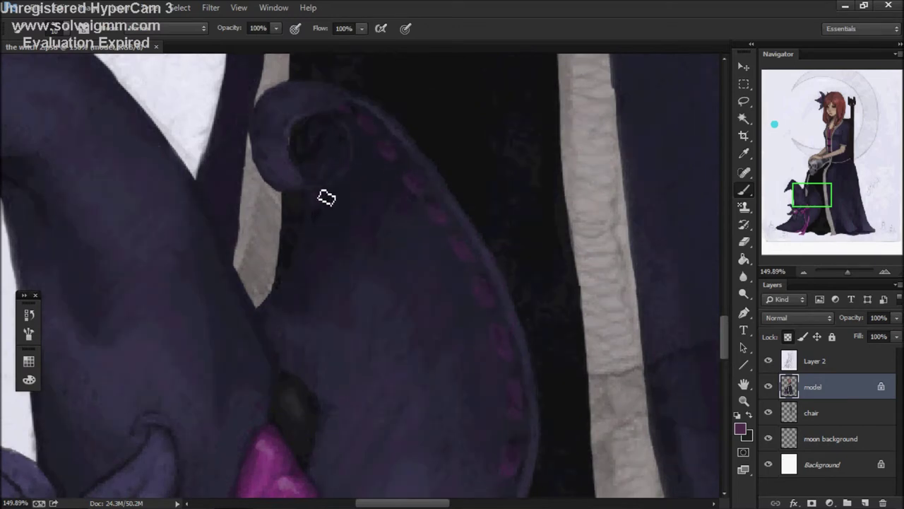
{"action": "left_click_drag", "start_coordinate": [265, 106], "coordinate": [275, 177]}
{"action": "scroll", "coordinate": [300, 183], "scroll_direction": "up", "scroll_amount": 5}
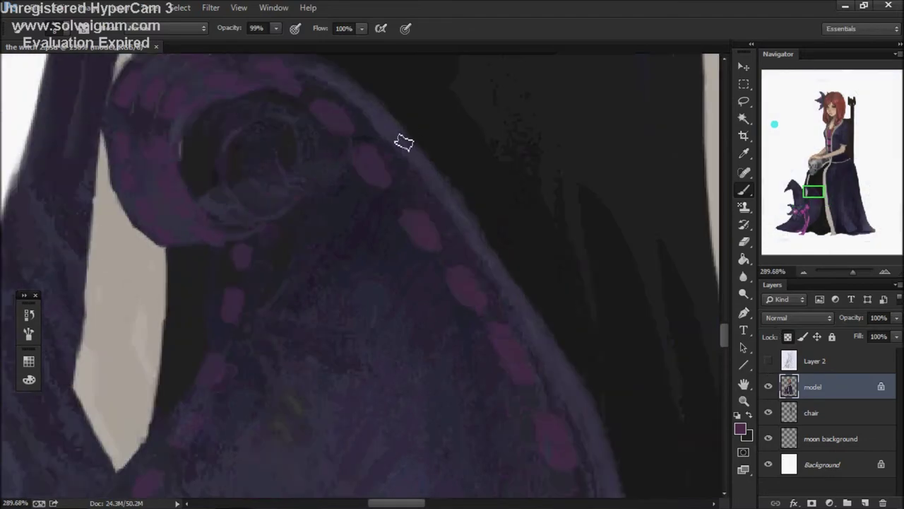
Step: Touch up the witch's face around the cheeks and nose with a sampled skin tone
{"action": "scroll", "coordinate": [299, 265], "scroll_direction": "down", "scroll_amount": 15}
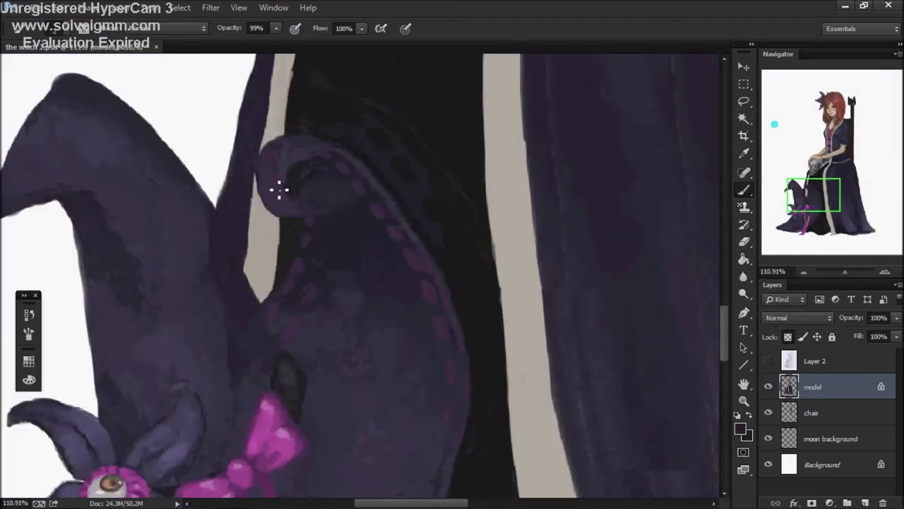
{"action": "scroll", "coordinate": [298, 202], "scroll_direction": "up", "scroll_amount": 8}
{"action": "scroll", "coordinate": [413, 230], "scroll_direction": "up", "scroll_amount": 8}
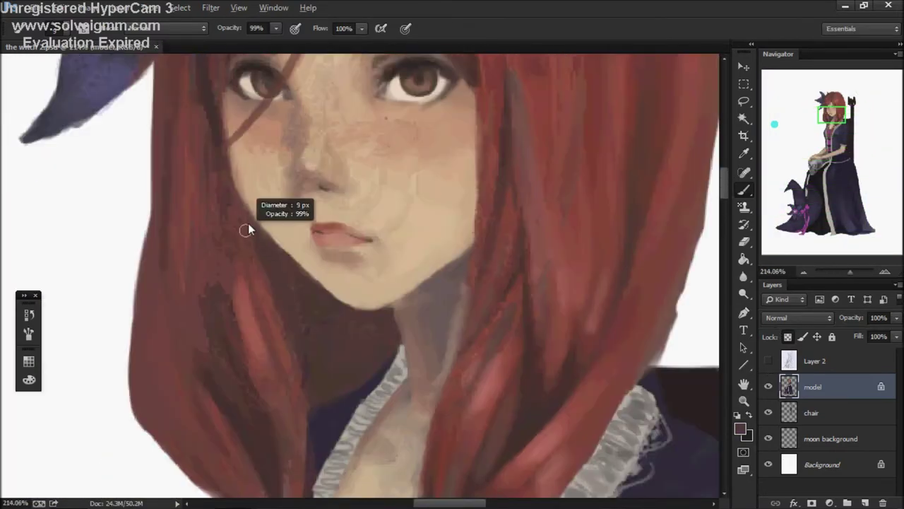
{"action": "left_click", "coordinate": [272, 230], "text": "alt"}
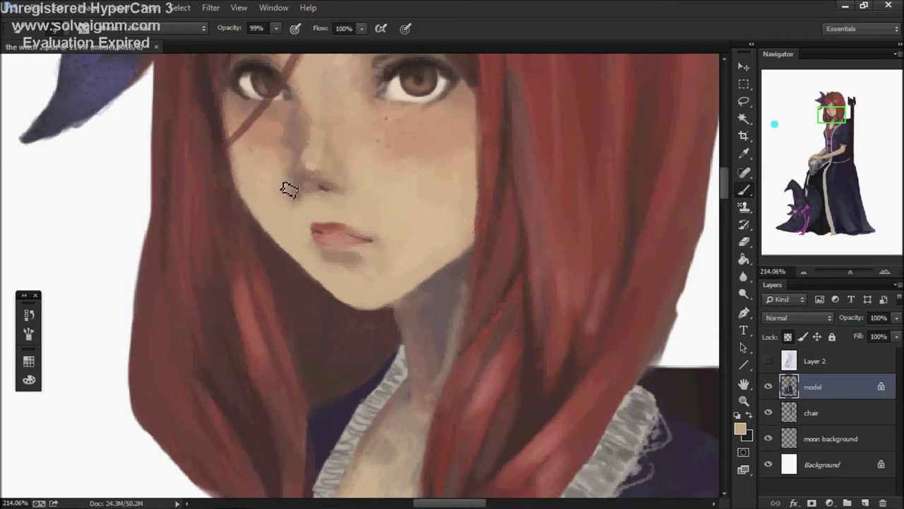
{"action": "scroll", "coordinate": [267, 299], "scroll_direction": "down", "scroll_amount": 12}
{"action": "scroll", "coordinate": [267, 299], "scroll_direction": "up", "scroll_amount": 3}
{"action": "scroll", "coordinate": [516, 245], "scroll_direction": "down", "scroll_amount": 1}
{"action": "scroll", "coordinate": [517, 245], "scroll_direction": "up", "scroll_amount": 2}
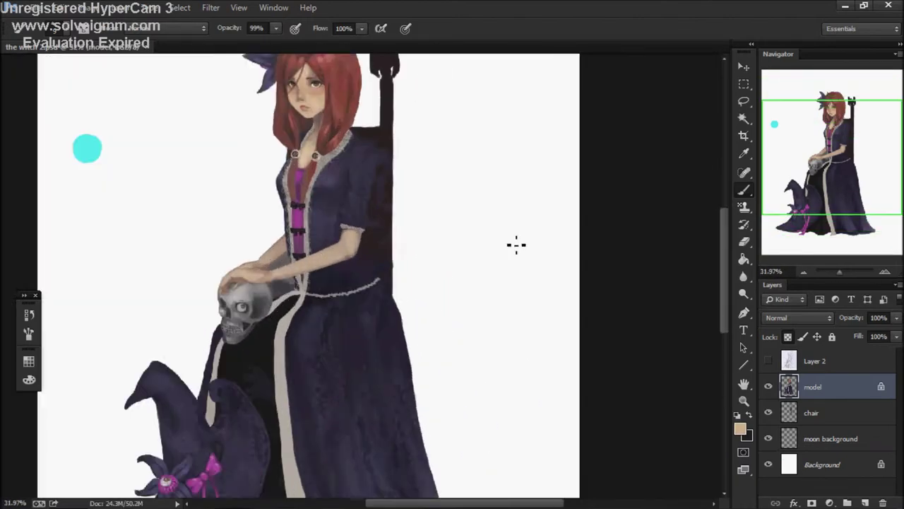
{"action": "scroll", "coordinate": [442, 246], "scroll_direction": "down", "scroll_amount": 2}
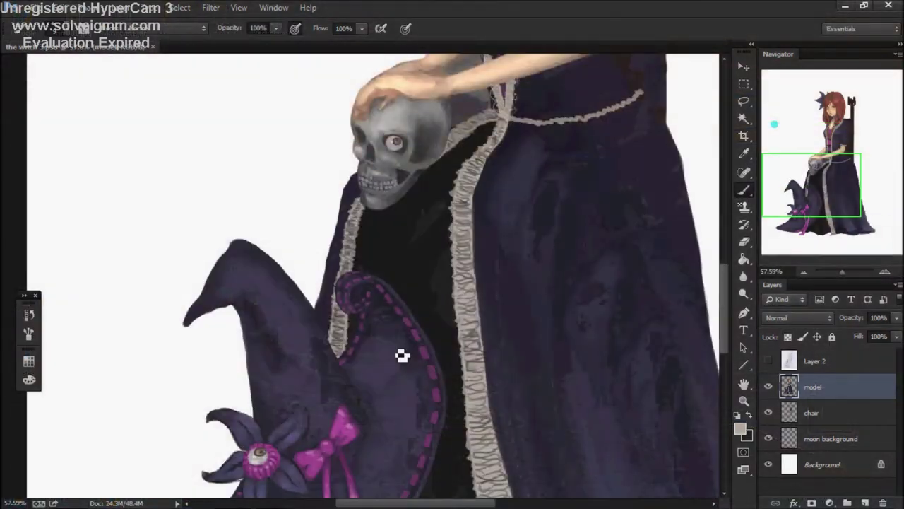
Step: Sample dark tones and darken the skull's eye socket around the eyeball on the model layer
{"action": "scroll", "coordinate": [301, 181], "scroll_direction": "up", "scroll_amount": 3}
{"action": "left_click", "coordinate": [371, 158], "text": "alt"}
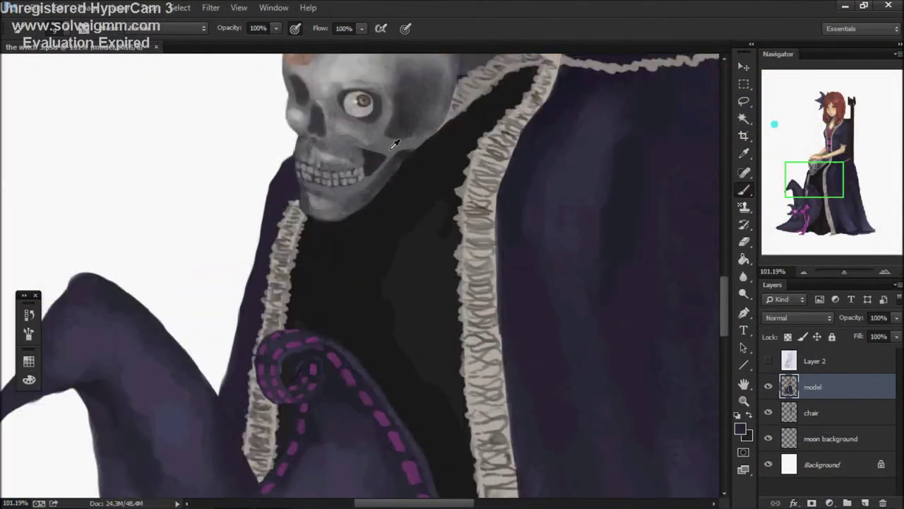
{"action": "left_click_drag", "start_coordinate": [427, 148], "coordinate": [317, 118]}
{"action": "scroll", "coordinate": [318, 118], "scroll_direction": "up", "scroll_amount": 2}
{"action": "left_click_drag", "start_coordinate": [346, 177], "coordinate": [269, 211]}
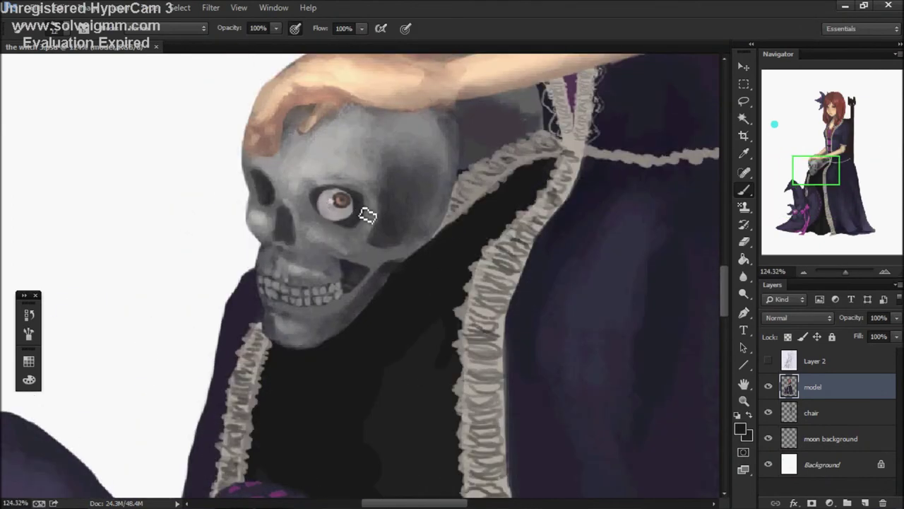
{"action": "scroll", "coordinate": [319, 210], "scroll_direction": "up", "scroll_amount": 4}
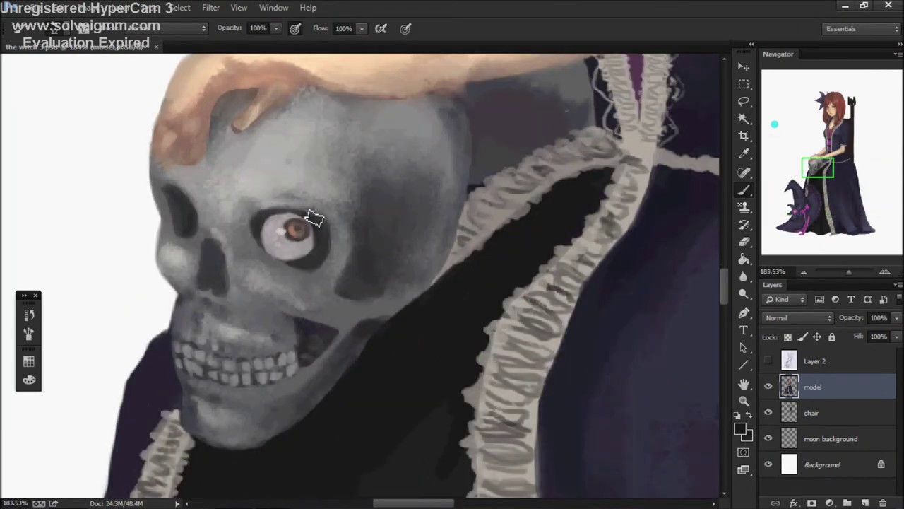
{"action": "scroll", "coordinate": [313, 218], "scroll_direction": "up", "scroll_amount": 3}
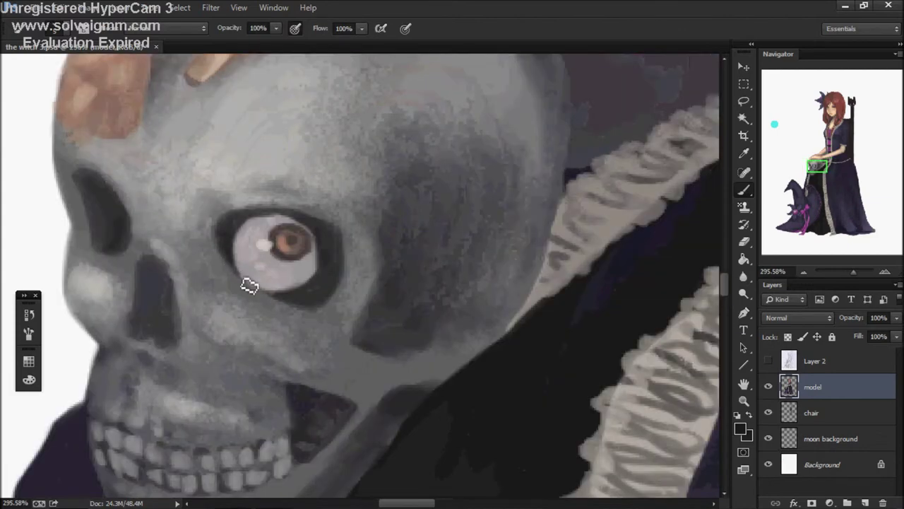
{"action": "scroll", "coordinate": [323, 235], "scroll_direction": "down", "scroll_amount": 4}
Step: Paint small light-beige ruffles along the outer edge of the skirt's front trim, from the waist down to the hem
{"action": "scroll", "coordinate": [323, 228], "scroll_direction": "up", "scroll_amount": 2}
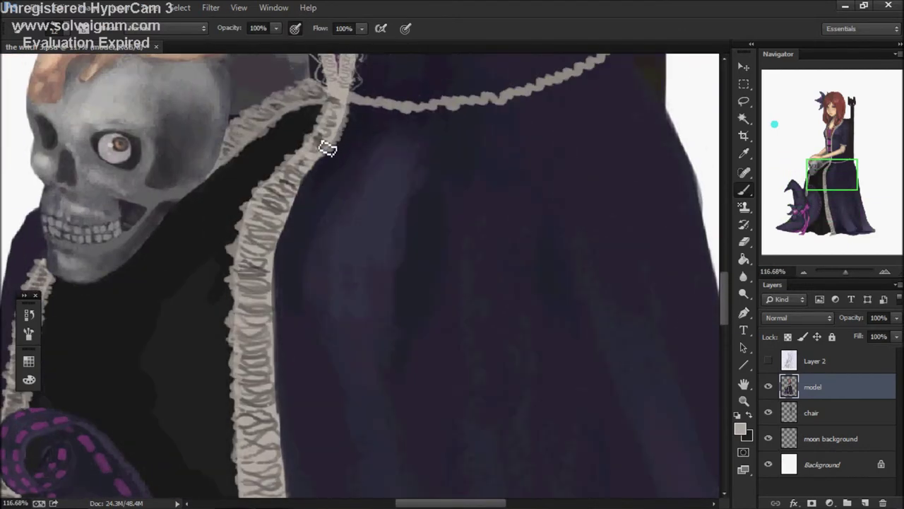
{"action": "scroll", "coordinate": [314, 177], "scroll_direction": "down", "scroll_amount": 5}
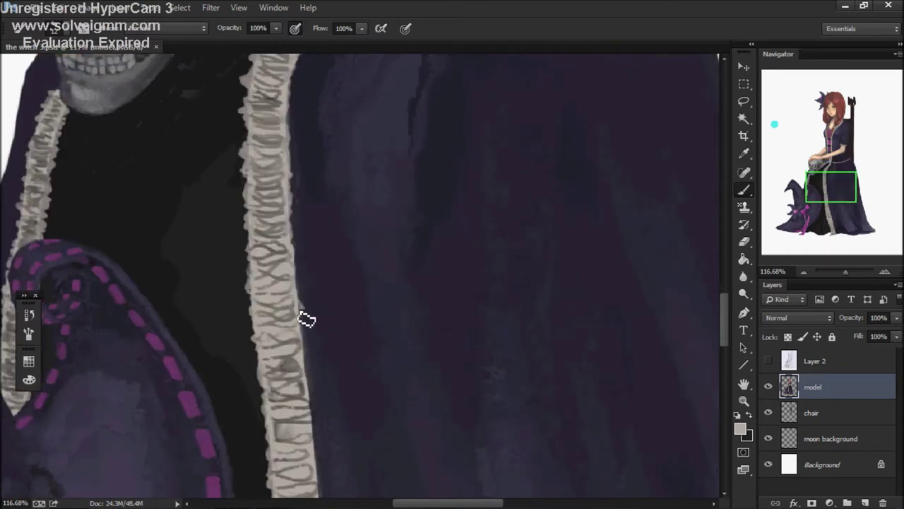
{"action": "scroll", "coordinate": [302, 309], "scroll_direction": "down", "scroll_amount": 5}
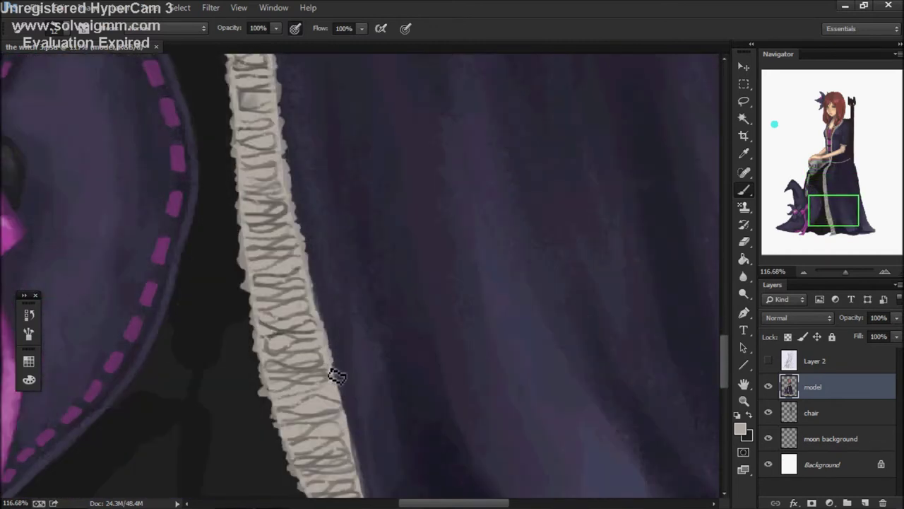
{"action": "scroll", "coordinate": [325, 337], "scroll_direction": "down", "scroll_amount": 5}
{"action": "scroll", "coordinate": [373, 428], "scroll_direction": "down", "scroll_amount": 1}
{"action": "scroll", "coordinate": [478, 316], "scroll_direction": "down", "scroll_amount": 5}
{"action": "scroll", "coordinate": [323, 266], "scroll_direction": "up", "scroll_amount": 3}
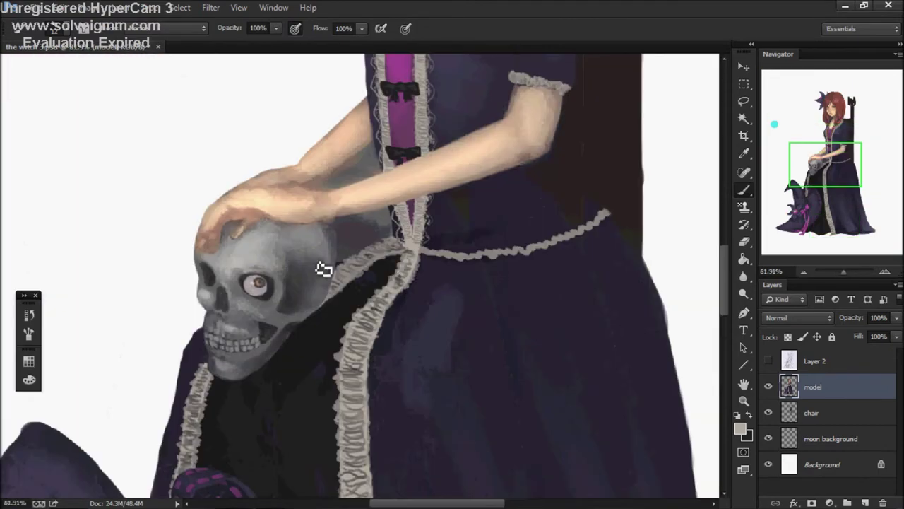
Step: Shade the skirt's front trim with darker grey strokes between the ruffles, from below the waist to the hem
{"action": "scroll", "coordinate": [373, 256], "scroll_direction": "up", "scroll_amount": 3}
{"action": "scroll", "coordinate": [360, 212], "scroll_direction": "up", "scroll_amount": 6}
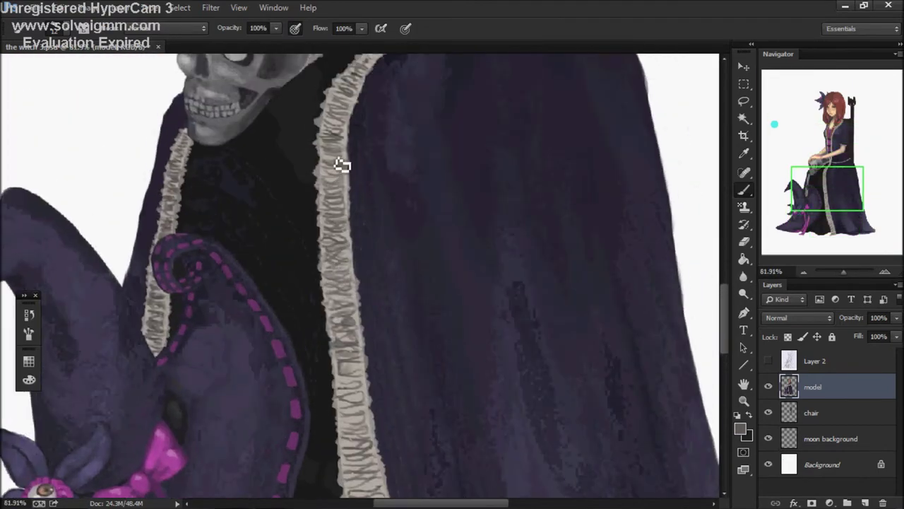
{"action": "scroll", "coordinate": [346, 184], "scroll_direction": "down", "scroll_amount": 7}
{"action": "scroll", "coordinate": [316, 258], "scroll_direction": "down", "scroll_amount": 6}
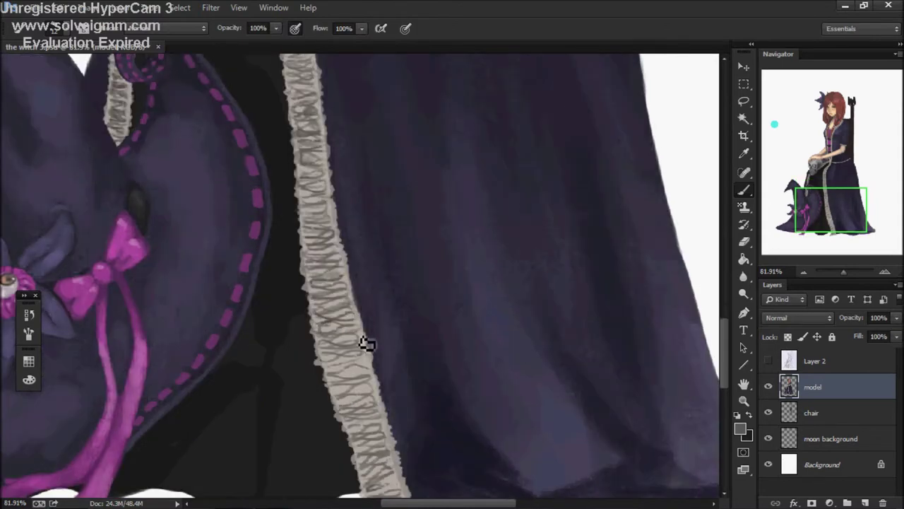
{"action": "scroll", "coordinate": [397, 379], "scroll_direction": "down", "scroll_amount": 1}
{"action": "scroll", "coordinate": [351, 267], "scroll_direction": "up", "scroll_amount": 5}
{"action": "scroll", "coordinate": [346, 255], "scroll_direction": "up", "scroll_amount": 4}
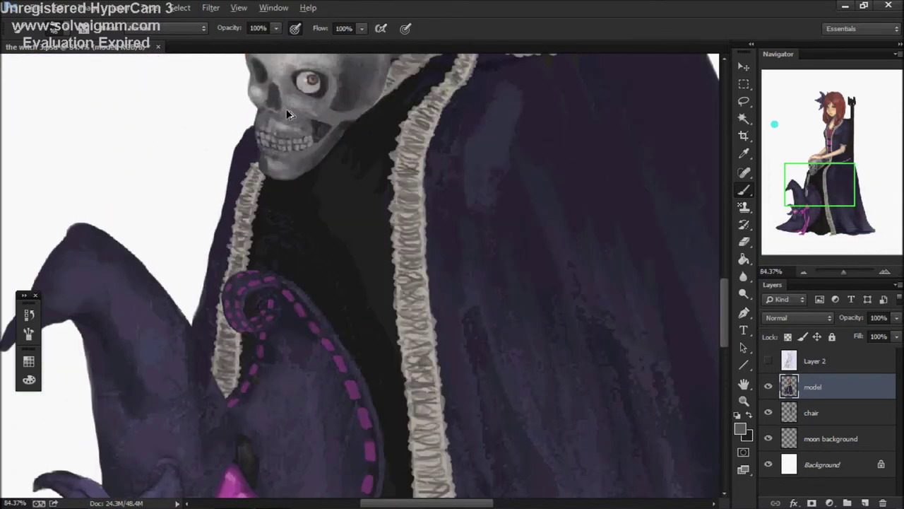
Step: Add grey shading strokes along the thin waist trim at 100% brush opacity
{"action": "scroll", "coordinate": [339, 226], "scroll_direction": "up", "scroll_amount": 3}
{"action": "scroll", "coordinate": [336, 202], "scroll_direction": "up", "scroll_amount": 4}
{"action": "key", "text": "0"}
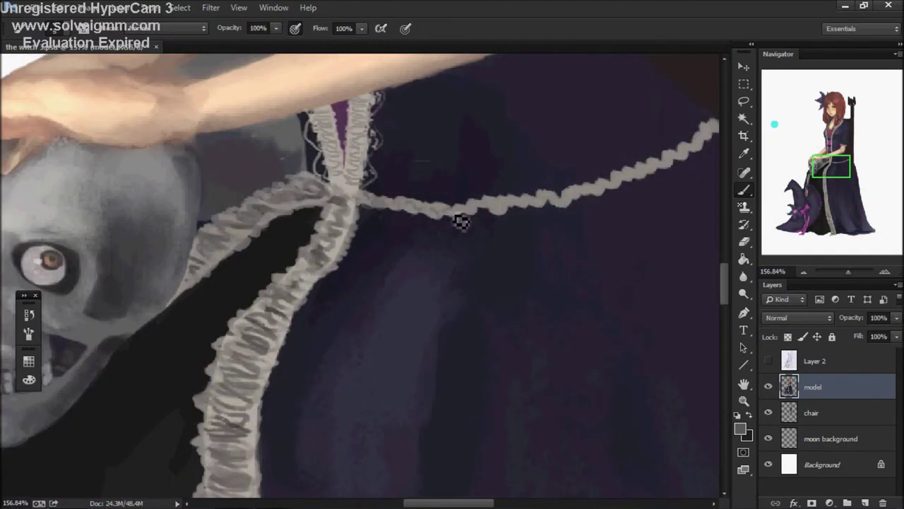
{"action": "scroll", "coordinate": [541, 211], "scroll_direction": "down", "scroll_amount": 12}
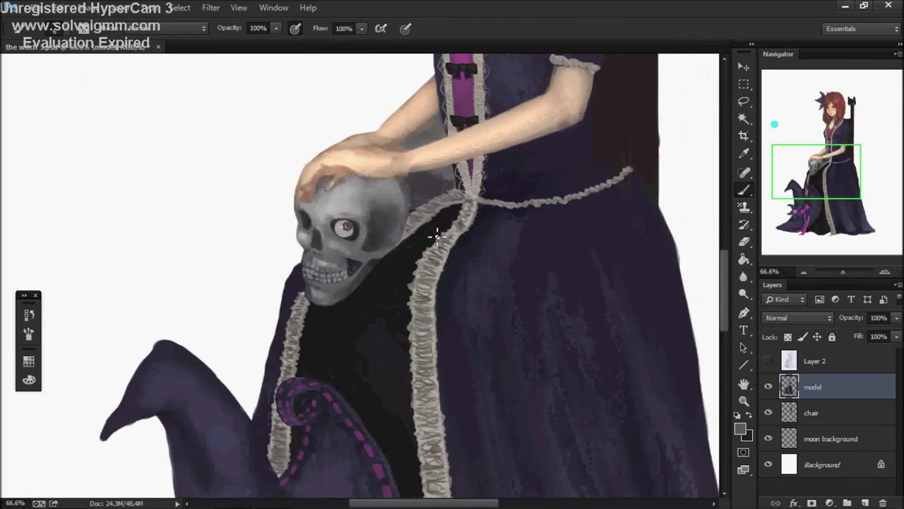
Step: Choose a dark grey and paint soft folds on the skirt's black front panel down to the hem, using 99% opacity
{"action": "left_click", "coordinate": [739, 428]}
{"action": "key", "text": "Return"}
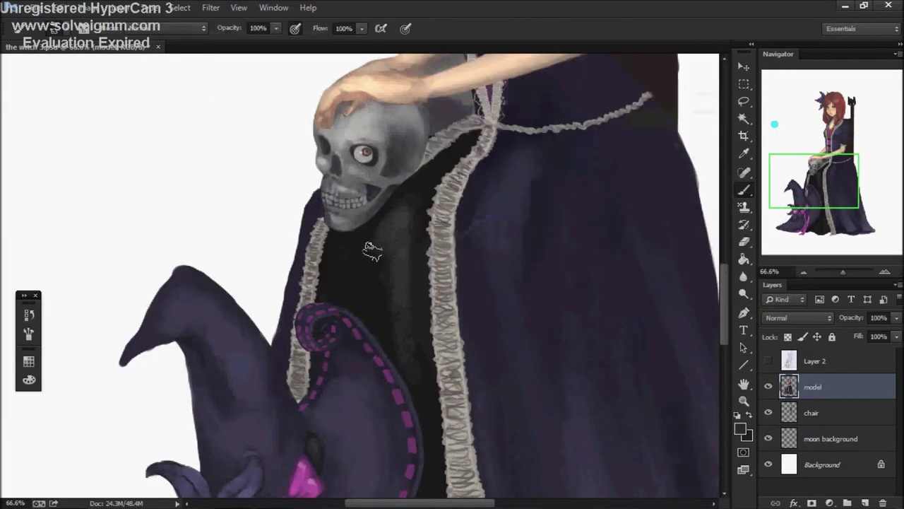
{"action": "scroll", "coordinate": [422, 205], "scroll_direction": "down", "scroll_amount": 5}
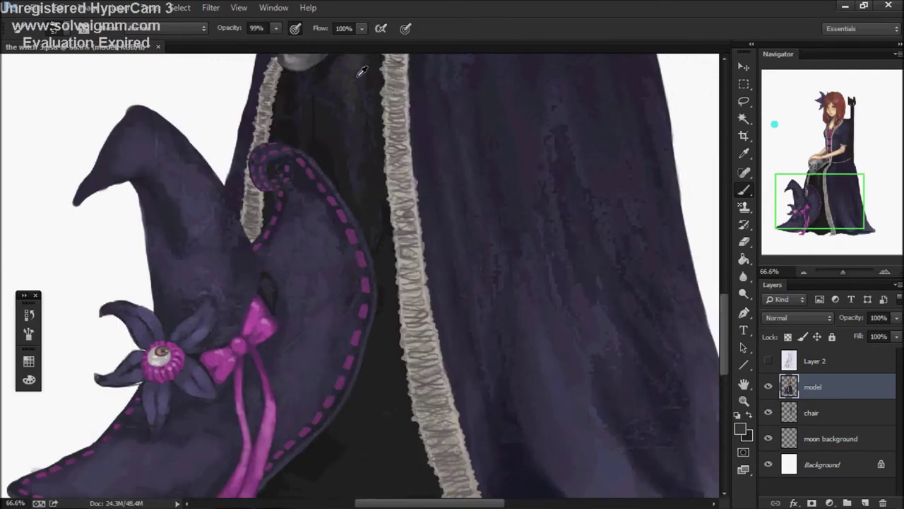
{"action": "key", "text": "9"}
{"action": "key", "text": "9"}
{"action": "scroll", "coordinate": [383, 347], "scroll_direction": "down", "scroll_amount": 2}
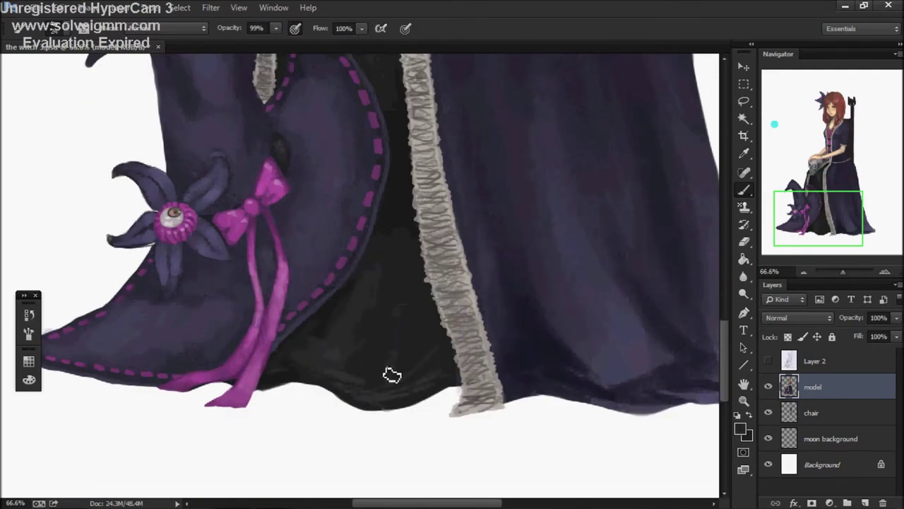
Step: Show the Layer 2 sketch, choose a dark red, and start painting the chair back behind the sleeve on the chair layer
{"action": "scroll", "coordinate": [456, 306], "scroll_direction": "up", "scroll_amount": 5}
{"action": "scroll", "coordinate": [548, 97], "scroll_direction": "down", "scroll_amount": 3}
{"action": "left_click_drag", "start_coordinate": [547, 97], "coordinate": [428, 259]}
{"action": "scroll", "coordinate": [358, 262], "scroll_direction": "down", "scroll_amount": 2}
{"action": "scroll", "coordinate": [552, 357], "scroll_direction": "up", "scroll_amount": 5}
{"action": "left_click_drag", "start_coordinate": [551, 357], "coordinate": [543, 406]}
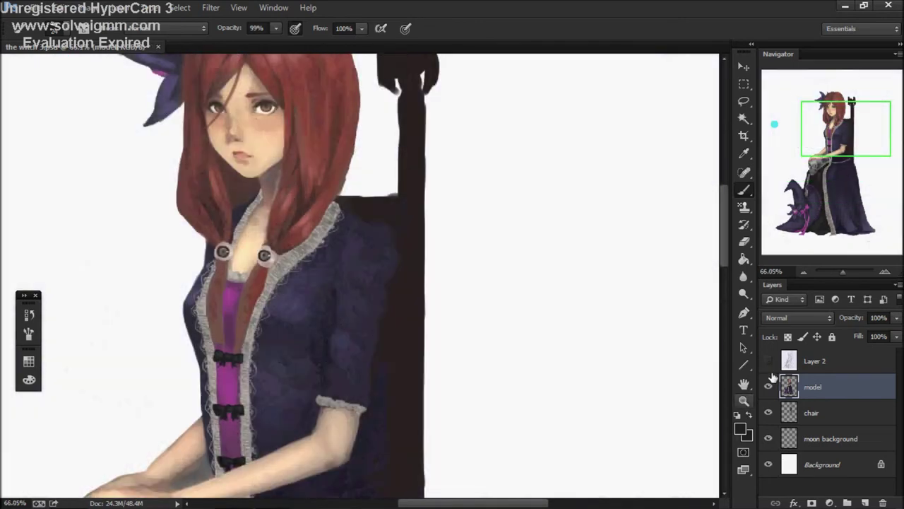
{"action": "left_click", "coordinate": [740, 427]}
{"action": "left_click", "coordinate": [521, 222]}
{"action": "left_click", "coordinate": [711, 94]}
{"action": "left_click", "coordinate": [818, 415]}
{"action": "left_click_drag", "start_coordinate": [341, 271], "coordinate": [339, 145]}
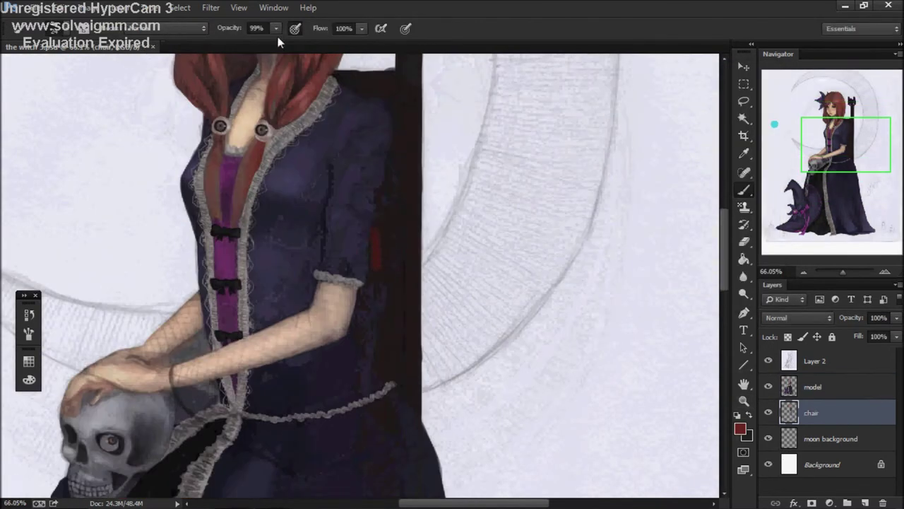
Step: Fill the chair back's padding with dark red beside the arm, from the shoulder down to the skirt
{"action": "scroll", "coordinate": [369, 137], "scroll_direction": "up", "scroll_amount": 3}
{"action": "scroll", "coordinate": [339, 233], "scroll_direction": "down", "scroll_amount": 5}
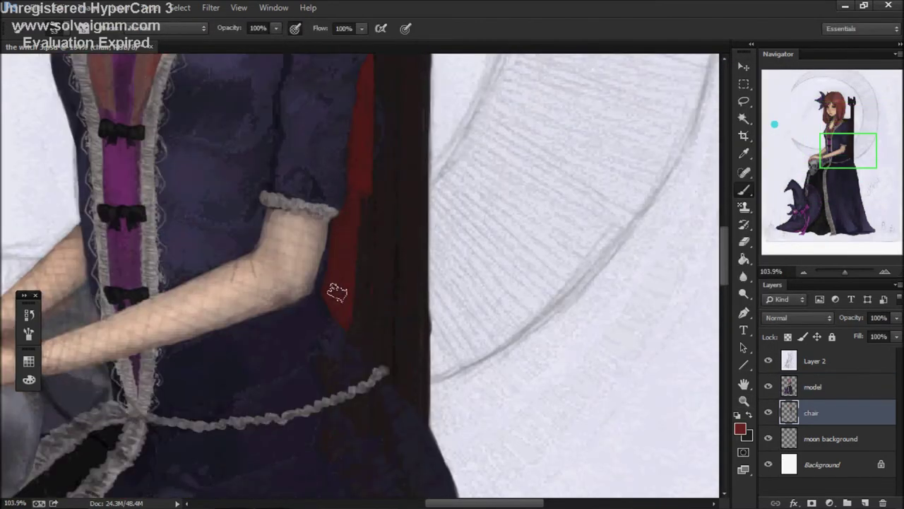
{"action": "scroll", "coordinate": [374, 247], "scroll_direction": "down", "scroll_amount": 10}
{"action": "scroll", "coordinate": [411, 269], "scroll_direction": "up", "scroll_amount": 8}
{"action": "scroll", "coordinate": [329, 188], "scroll_direction": "up", "scroll_amount": 4}
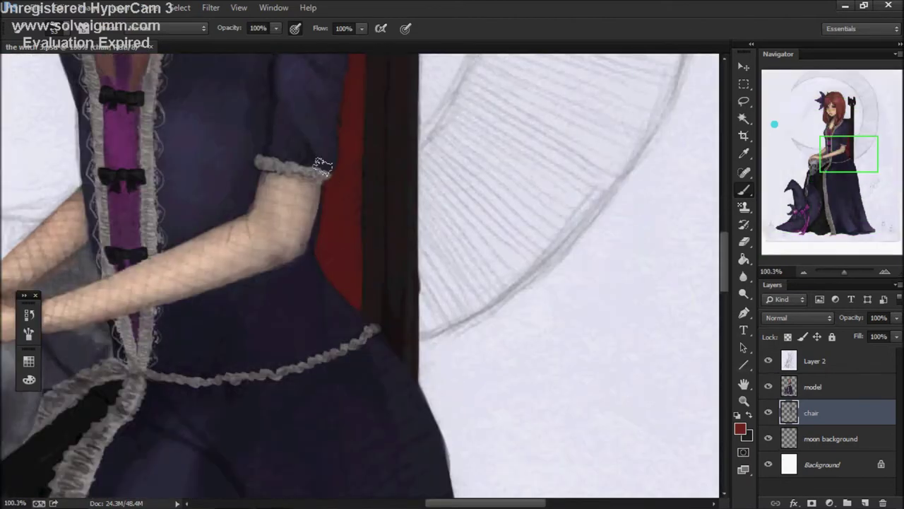
{"action": "left_click_drag", "start_coordinate": [327, 193], "coordinate": [313, 420]}
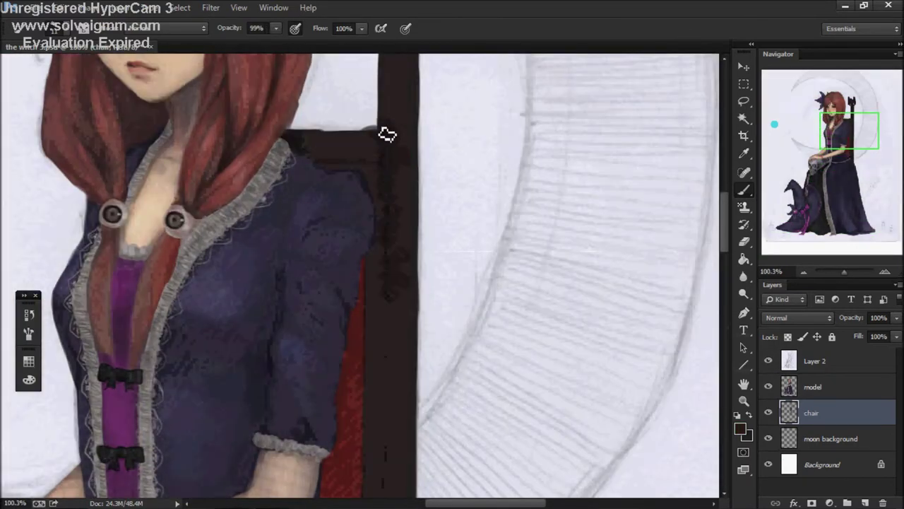
Step: Paint dark brown grooves along the chair's upright post and top rail, checking the result with the Layer 2 sketch hidden
{"action": "scroll", "coordinate": [381, 127], "scroll_direction": "down", "scroll_amount": 5}
{"action": "left_click", "coordinate": [768, 361]}
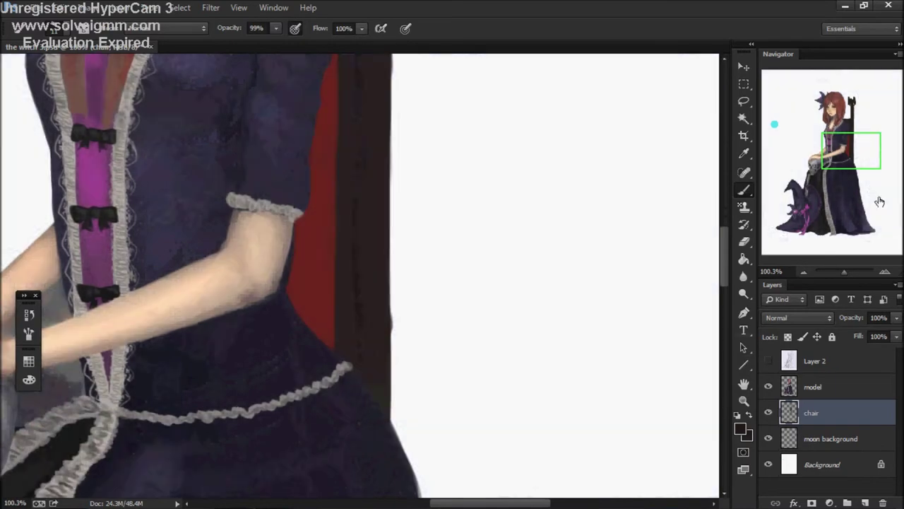
{"action": "scroll", "coordinate": [404, 117], "scroll_direction": "up", "scroll_amount": 5}
{"action": "key", "text": "ctrl+z"}
{"action": "scroll", "coordinate": [329, 185], "scroll_direction": "up", "scroll_amount": 2}
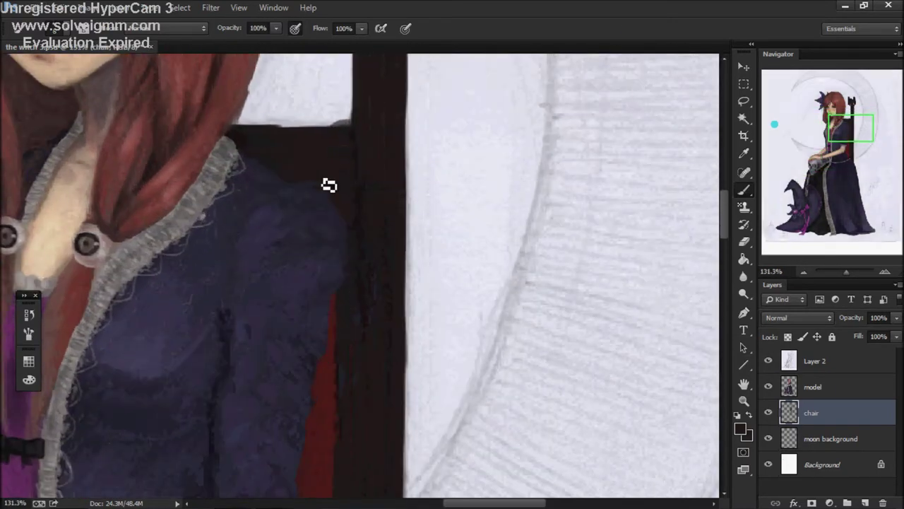
{"action": "scroll", "coordinate": [329, 185], "scroll_direction": "down", "scroll_amount": 3}
{"action": "left_click_drag", "start_coordinate": [349, 292], "coordinate": [351, 164]}
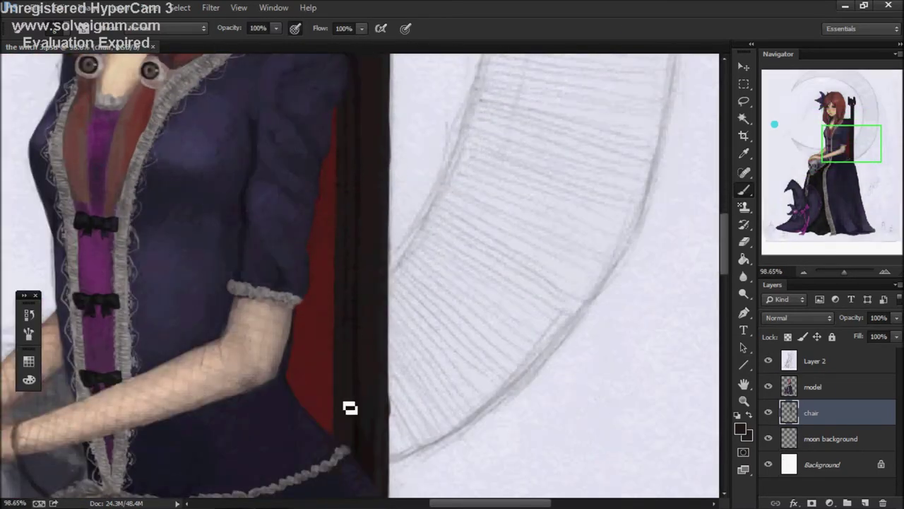
{"action": "key", "text": "ctrl+z"}
{"action": "scroll", "coordinate": [339, 265], "scroll_direction": "down", "scroll_amount": 3}
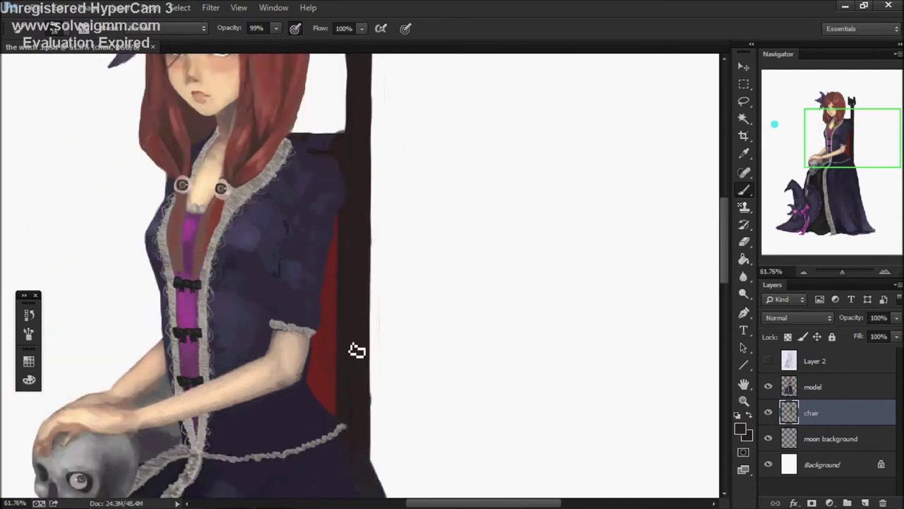
Step: Lock the chair layer's transparent pixels and paint a lighter brown highlight along the chair back's top rail
{"action": "scroll", "coordinate": [372, 320], "scroll_direction": "up", "scroll_amount": 4}
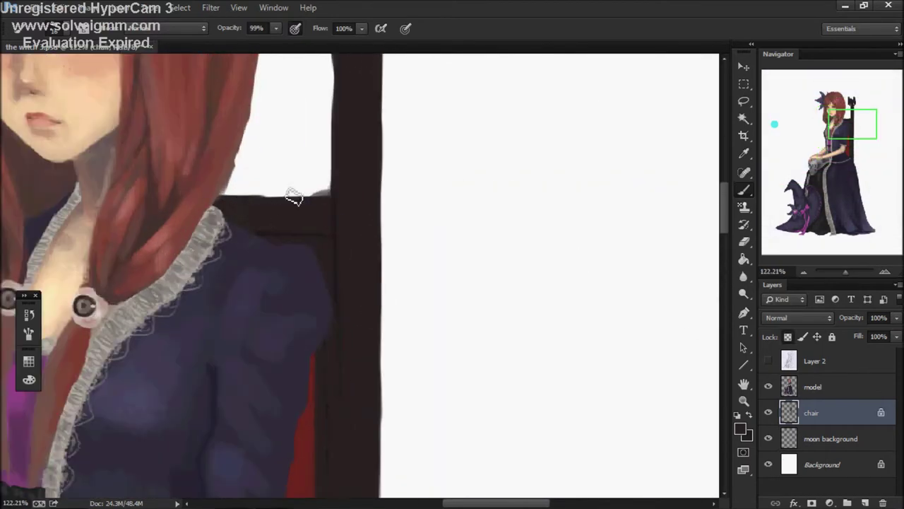
{"action": "key", "text": "ctrl+shift+z"}
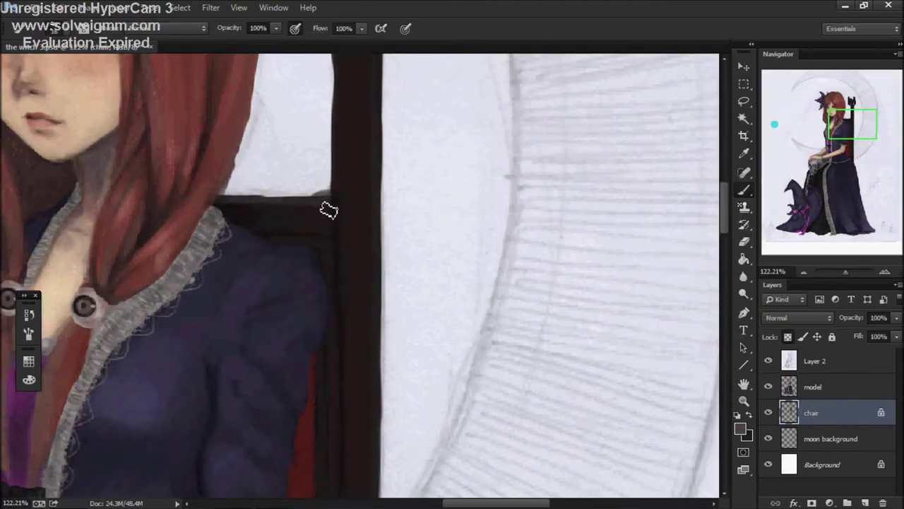
{"action": "key", "text": "ctrl+z"}
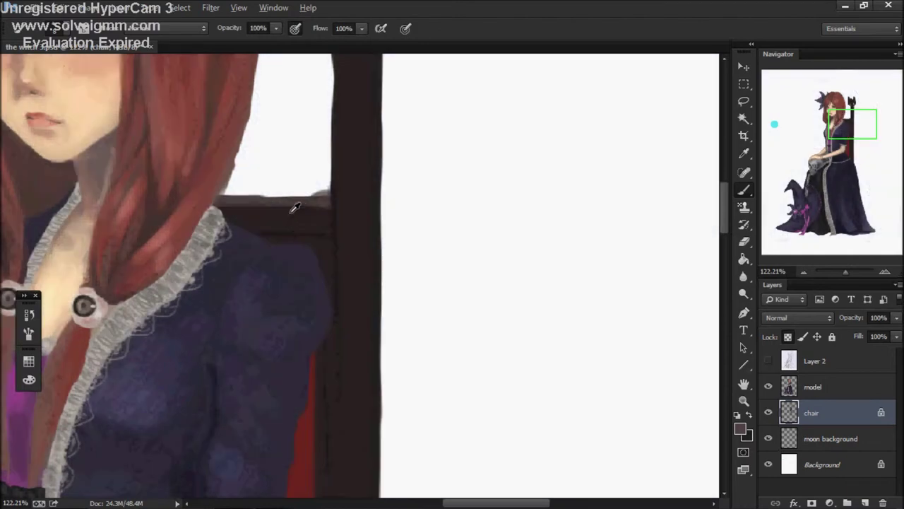
Step: Paint lighter brown highlights down the chair's upright post, and hide the Layer 2 sketch
{"action": "scroll", "coordinate": [493, 190], "scroll_direction": "down", "scroll_amount": 3}
{"action": "scroll", "coordinate": [159, 226], "scroll_direction": "up", "scroll_amount": 4}
{"action": "scroll", "coordinate": [267, 233], "scroll_direction": "down", "scroll_amount": 2}
{"action": "scroll", "coordinate": [295, 204], "scroll_direction": "up", "scroll_amount": 3}
{"action": "key", "text": "ctrl+shift+z"}
{"action": "scroll", "coordinate": [271, 184], "scroll_direction": "down", "scroll_amount": 3}
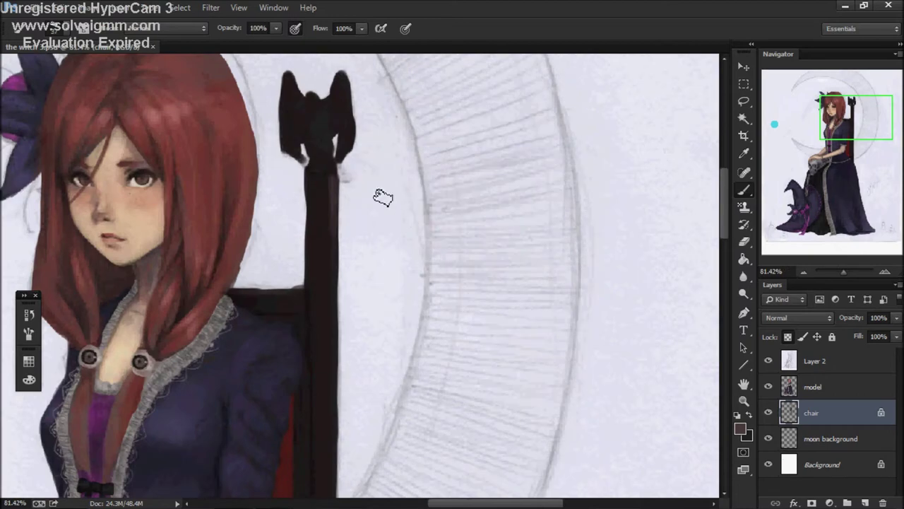
{"action": "scroll", "coordinate": [333, 228], "scroll_direction": "up", "scroll_amount": 2}
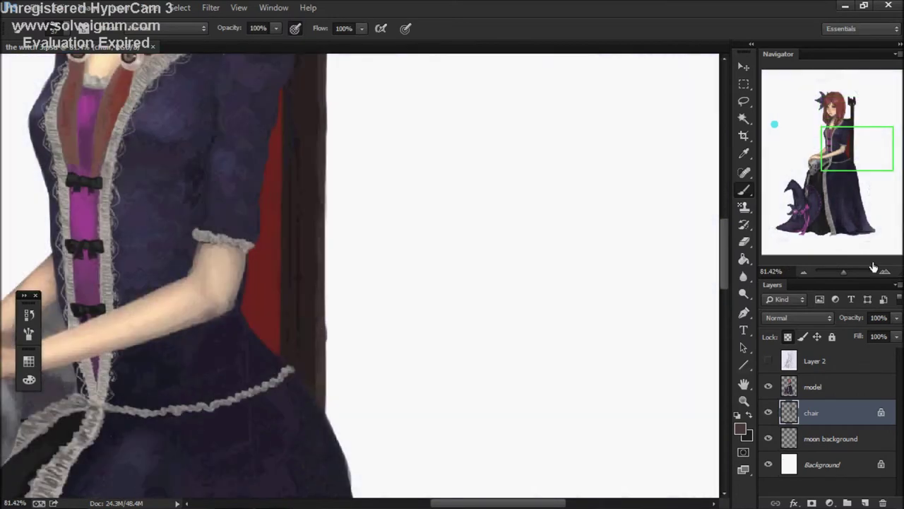
Step: Refine the dark brown shading along the chair post beside the red padding, checking it against the Layer 2 sketch
{"action": "scroll", "coordinate": [282, 131], "scroll_direction": "up", "scroll_amount": 3}
{"action": "left_click_drag", "start_coordinate": [290, 318], "coordinate": [259, 177]}
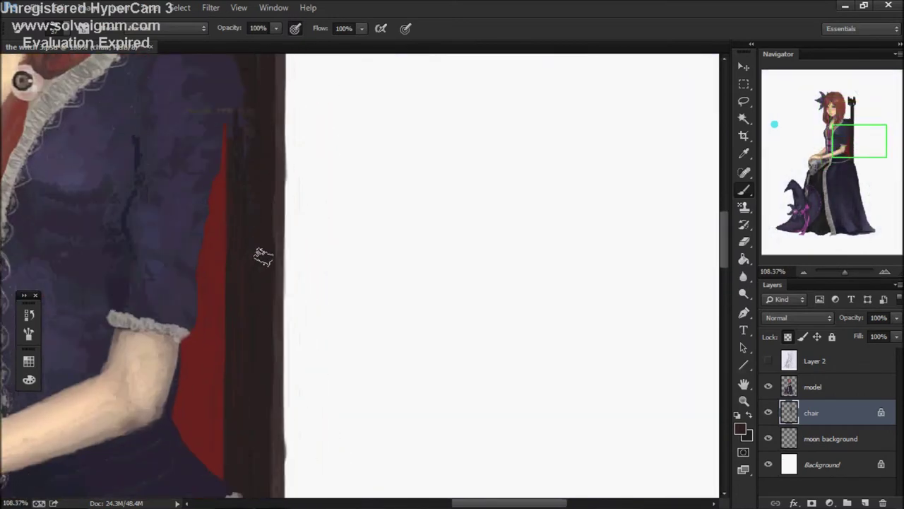
{"action": "left_click", "coordinate": [768, 361]}
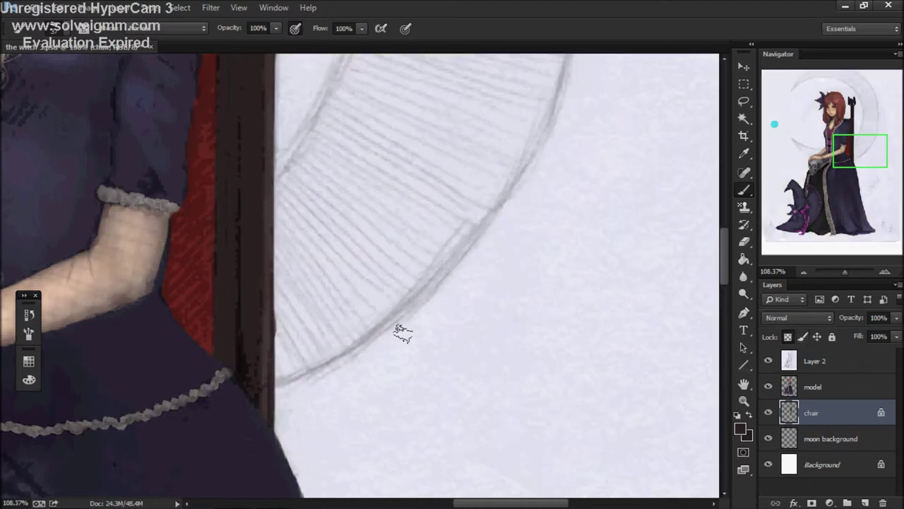
{"action": "scroll", "coordinate": [266, 306], "scroll_direction": "up", "scroll_amount": 6}
{"action": "scroll", "coordinate": [276, 144], "scroll_direction": "down", "scroll_amount": 3}
{"action": "scroll", "coordinate": [403, 309], "scroll_direction": "up", "scroll_amount": 3}
{"action": "left_click_drag", "start_coordinate": [403, 146], "coordinate": [282, 256]}
{"action": "scroll", "coordinate": [282, 256], "scroll_direction": "up", "scroll_amount": 1}
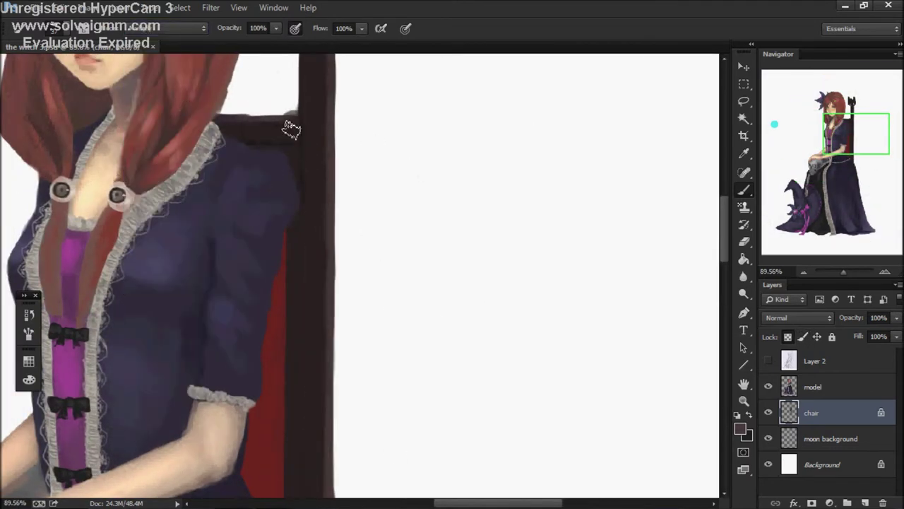
{"action": "scroll", "coordinate": [296, 210], "scroll_direction": "down", "scroll_amount": 4}
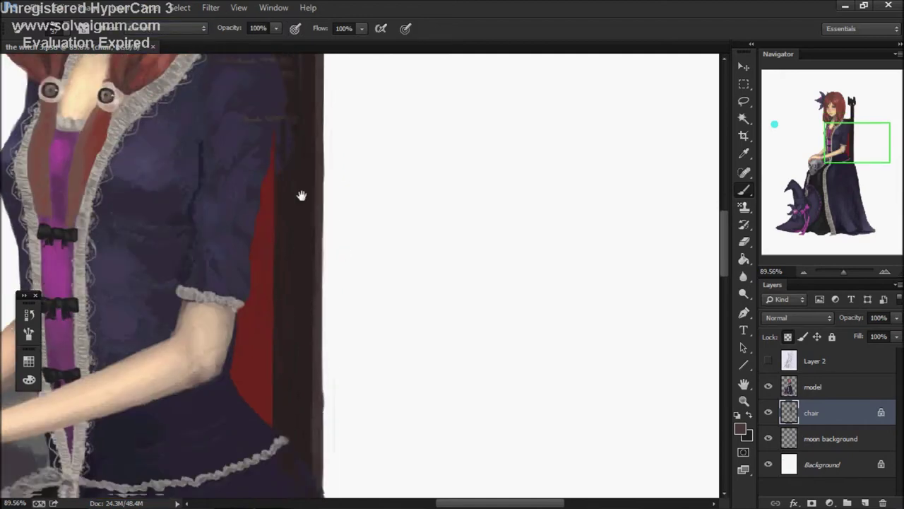
{"action": "scroll", "coordinate": [396, 158], "scroll_direction": "down", "scroll_amount": 2}
Step: Shape the winged figure atop the chair post and paint muted brown highlights on its wings and body
{"action": "scroll", "coordinate": [397, 159], "scroll_direction": "up", "scroll_amount": 2}
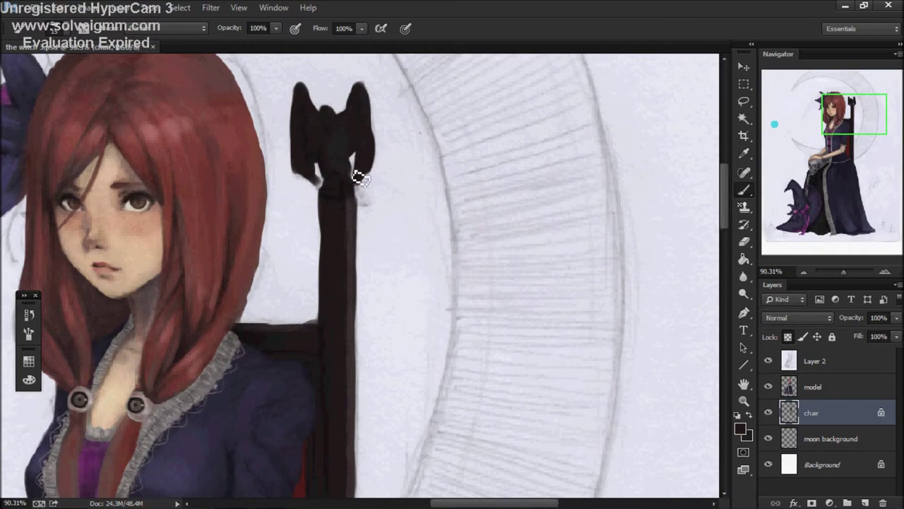
{"action": "scroll", "coordinate": [330, 143], "scroll_direction": "up", "scroll_amount": 1}
{"action": "scroll", "coordinate": [369, 151], "scroll_direction": "up", "scroll_amount": 1}
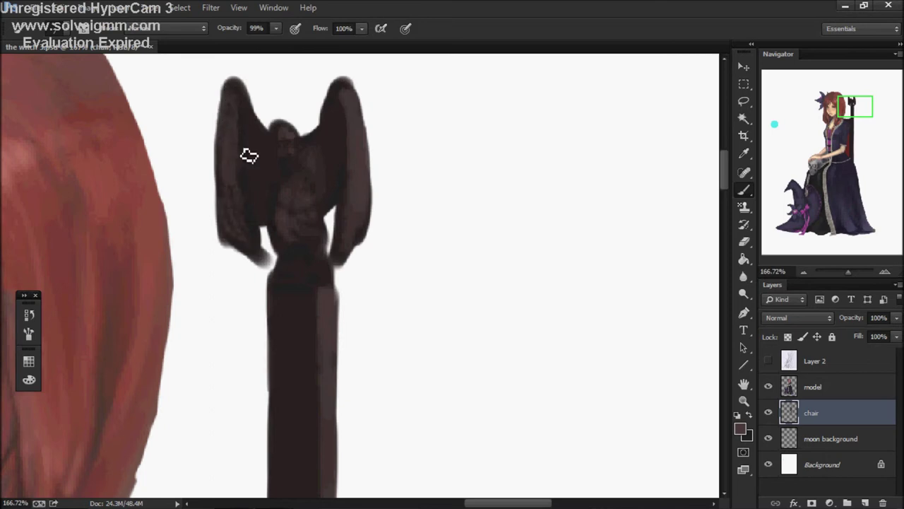
Step: Paint reddish-brown details on the winged ornament with colour 734848, and trim the lower tips of its wings
{"action": "scroll", "coordinate": [360, 133], "scroll_direction": "down", "scroll_amount": 2}
{"action": "left_click", "coordinate": [739, 428]}
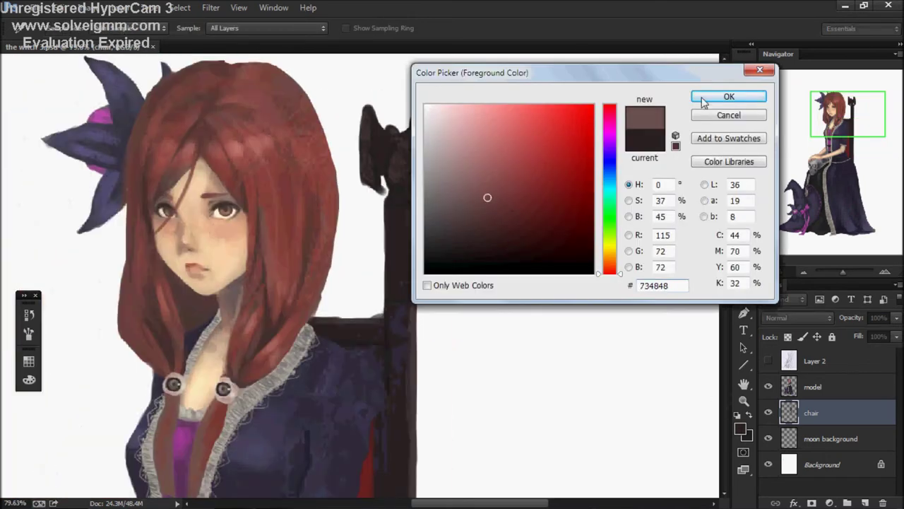
{"action": "left_click", "coordinate": [726, 94]}
{"action": "scroll", "coordinate": [411, 154], "scroll_direction": "up", "scroll_amount": 1}
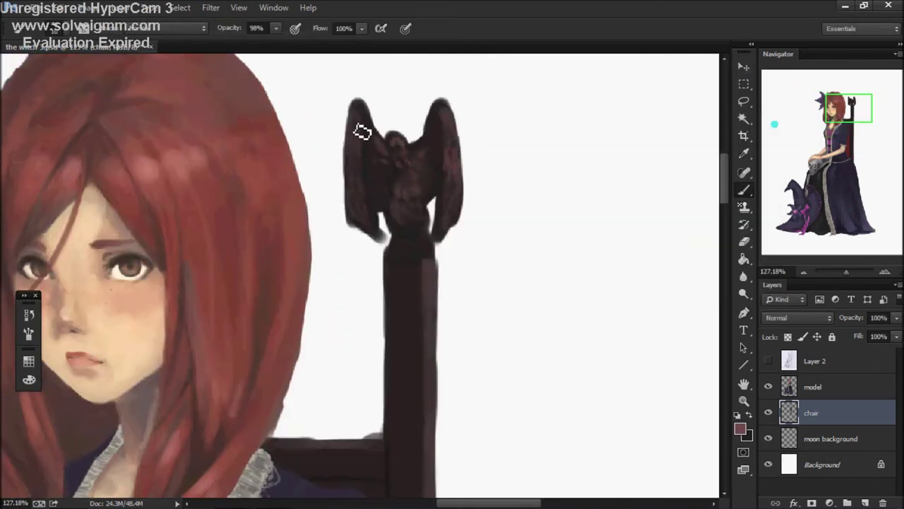
{"action": "scroll", "coordinate": [411, 221], "scroll_direction": "up", "scroll_amount": 3}
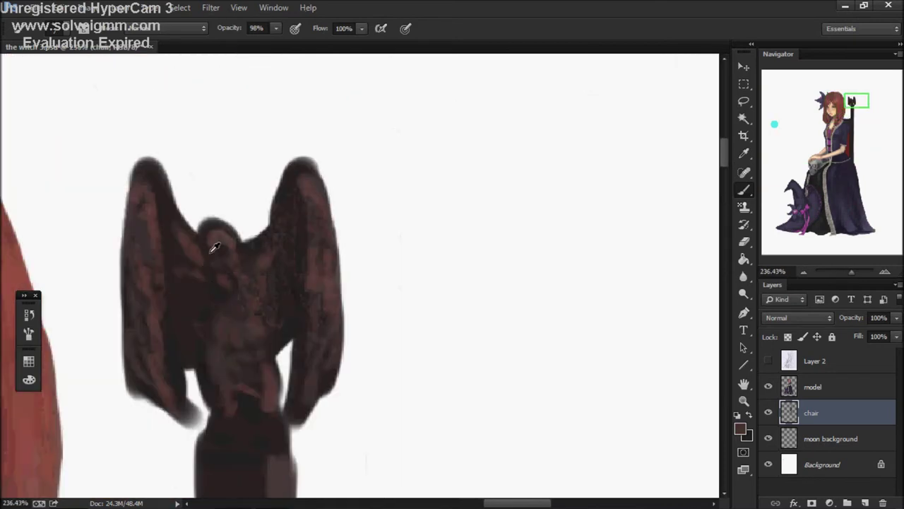
{"action": "scroll", "coordinate": [221, 265], "scroll_direction": "down", "scroll_amount": 2}
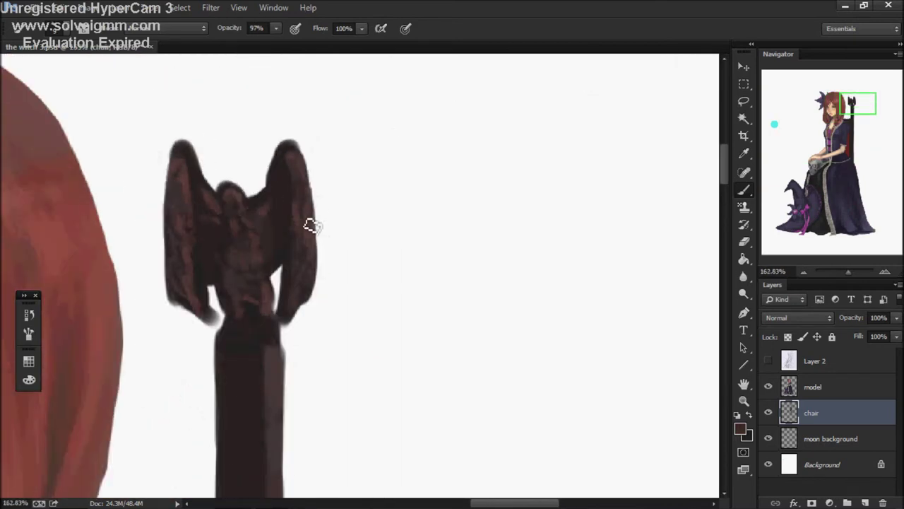
{"action": "key", "text": "e"}
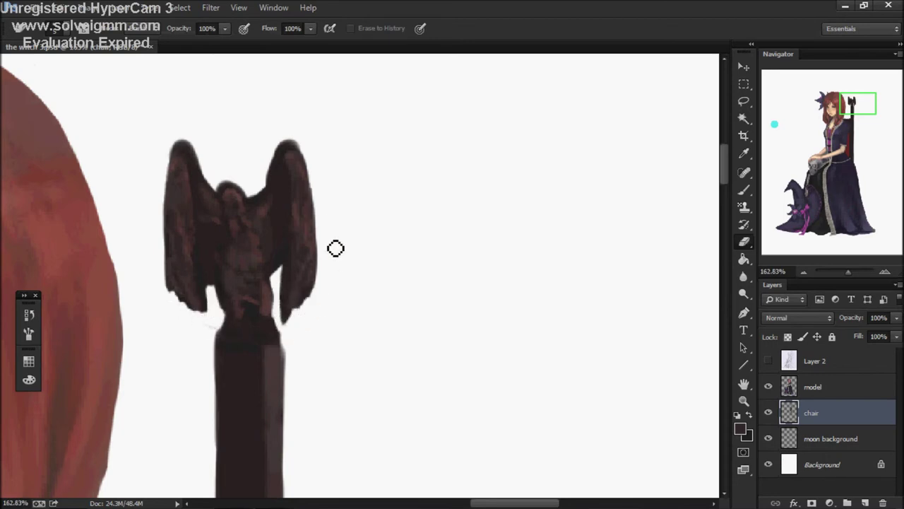
{"action": "scroll", "coordinate": [385, 296], "scroll_direction": "down", "scroll_amount": 2}
Step: Pick a lighter pinkish brown and paint highlights on the ornament's wings, head and torso
{"action": "key", "text": "i"}
{"action": "left_click", "coordinate": [739, 427]}
{"action": "key", "text": "Return"}
{"action": "key", "text": "b"}
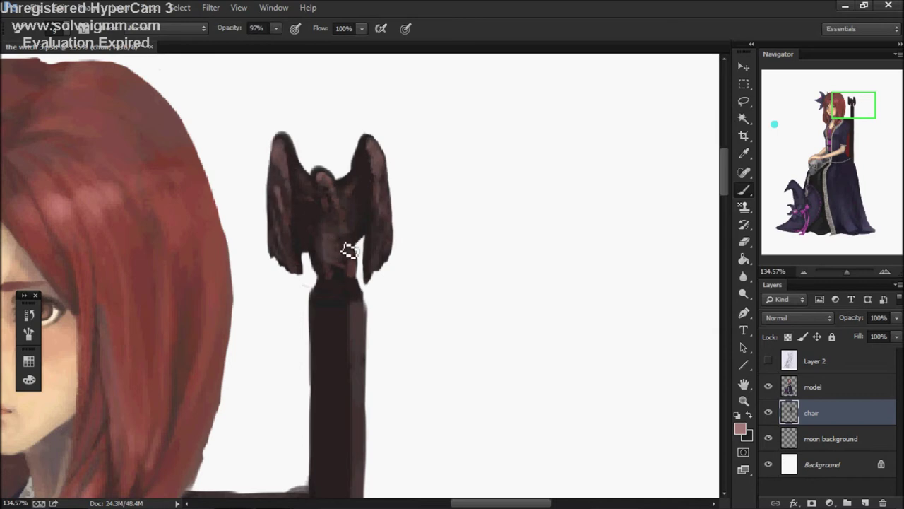
{"action": "left_click_drag", "start_coordinate": [326, 230], "coordinate": [324, 267]}
Step: Paint a pointed brown protrusion and ledge at the base of the winged ornament, where it meets the post
{"action": "scroll", "coordinate": [406, 219], "scroll_direction": "up", "scroll_amount": 2}
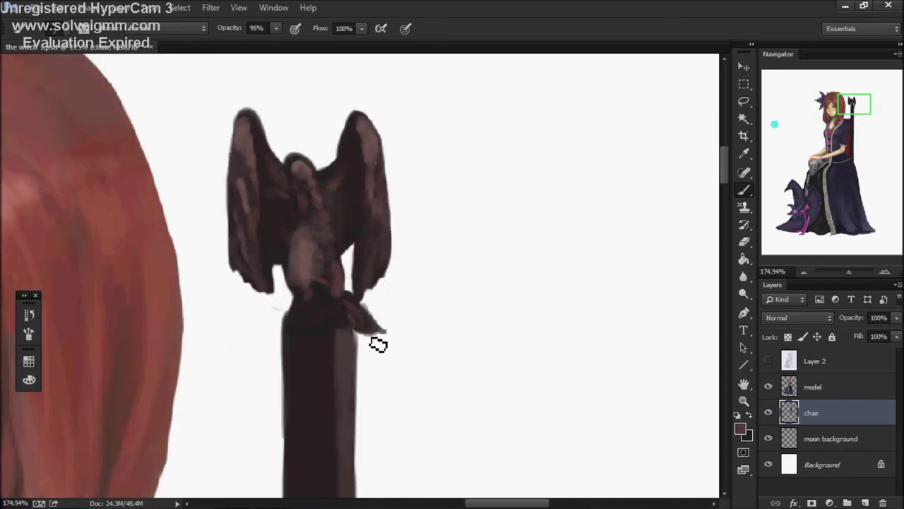
{"action": "scroll", "coordinate": [414, 162], "scroll_direction": "down", "scroll_amount": 3}
{"action": "scroll", "coordinate": [304, 177], "scroll_direction": "up", "scroll_amount": 3}
{"action": "scroll", "coordinate": [337, 135], "scroll_direction": "down", "scroll_amount": 1}
{"action": "scroll", "coordinate": [288, 337], "scroll_direction": "up", "scroll_amount": 3}
{"action": "left_click_drag", "start_coordinate": [221, 449], "coordinate": [281, 258]}
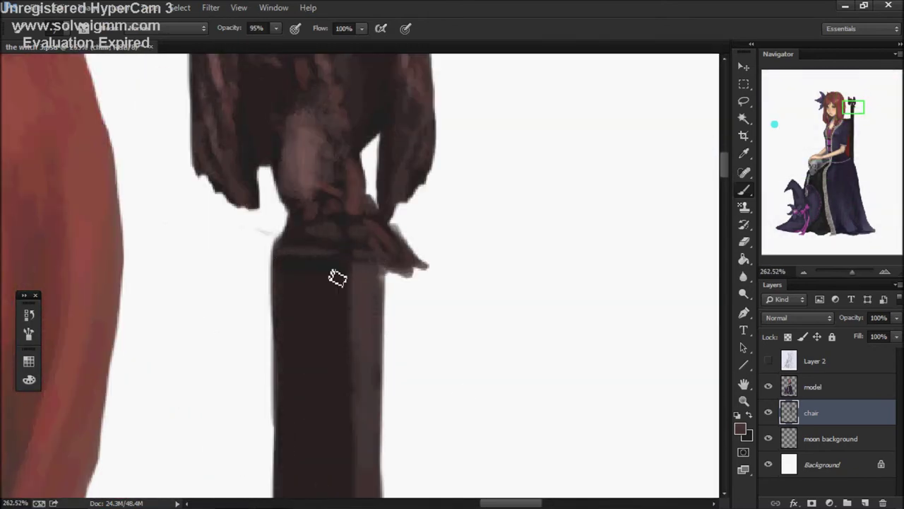
Step: Paint brighter red highlights on the chair back's padding between the sleeve and the post
{"action": "scroll", "coordinate": [367, 250], "scroll_direction": "down", "scroll_amount": 5}
{"action": "scroll", "coordinate": [450, 236], "scroll_direction": "down", "scroll_amount": 5}
{"action": "scroll", "coordinate": [370, 329], "scroll_direction": "down", "scroll_amount": 4}
{"action": "scroll", "coordinate": [283, 211], "scroll_direction": "up", "scroll_amount": 1}
{"action": "left_click", "coordinate": [163, 28]}
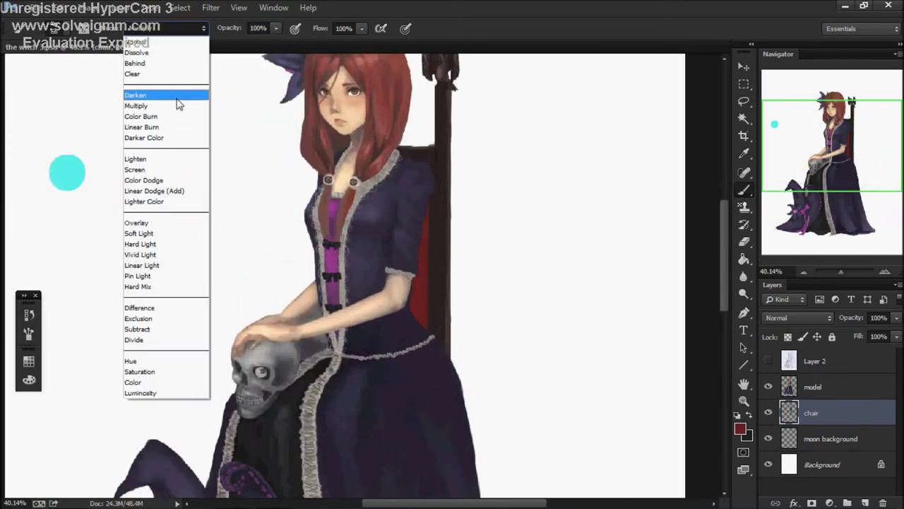
{"action": "left_click", "coordinate": [176, 113]}
{"action": "scroll", "coordinate": [426, 241], "scroll_direction": "up", "scroll_amount": 3}
{"action": "right_click", "coordinate": [394, 355], "text": "alt+shift"}
{"action": "scroll", "coordinate": [420, 185], "scroll_direction": "down", "scroll_amount": 1}
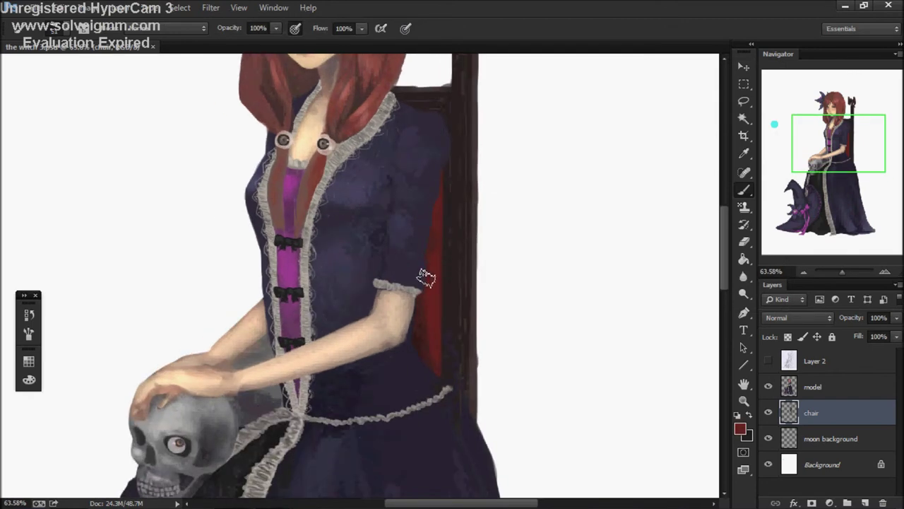
{"action": "left_click", "coordinate": [436, 251]}
{"action": "key", "text": "Return"}
{"action": "scroll", "coordinate": [494, 262], "scroll_direction": "up", "scroll_amount": 1}
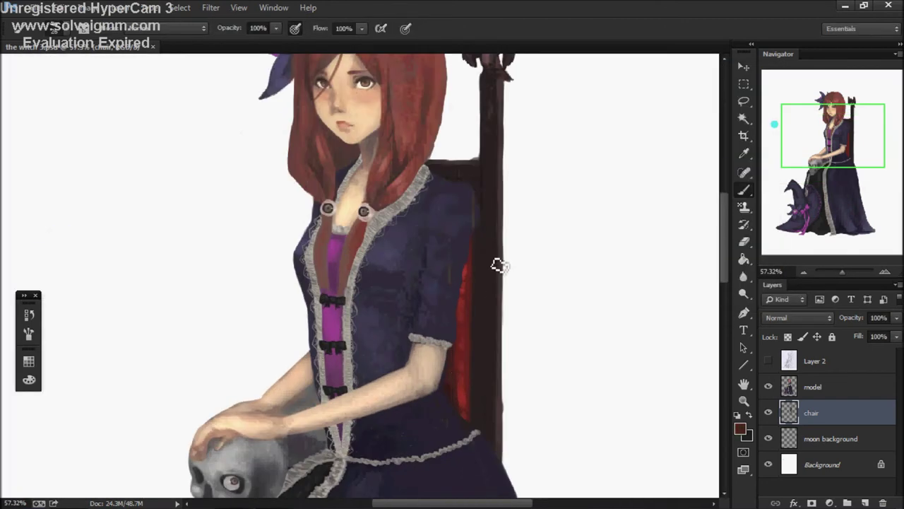
Step: Paint dark brown along the post's inner edge beside the red padding
{"action": "scroll", "coordinate": [468, 381], "scroll_direction": "up", "scroll_amount": 2}
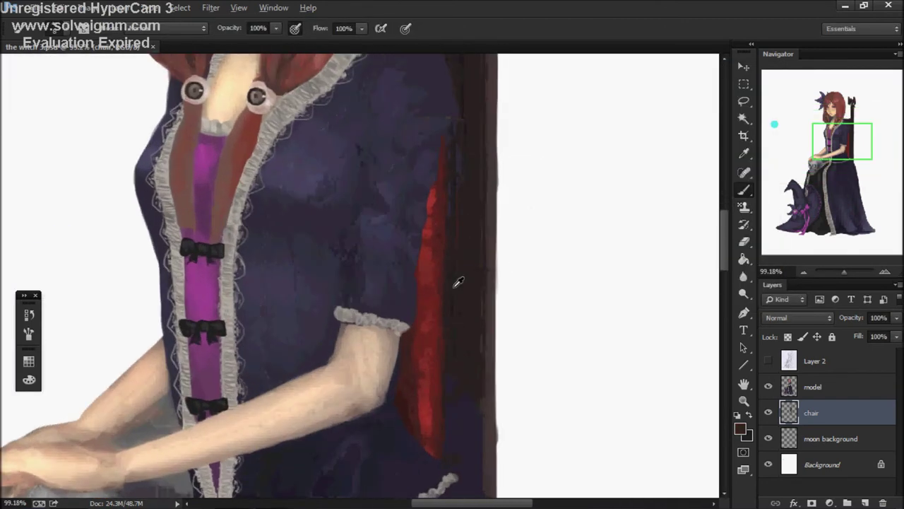
{"action": "scroll", "coordinate": [452, 259], "scroll_direction": "down", "scroll_amount": 1}
{"action": "scroll", "coordinate": [452, 259], "scroll_direction": "down", "scroll_amount": 1}
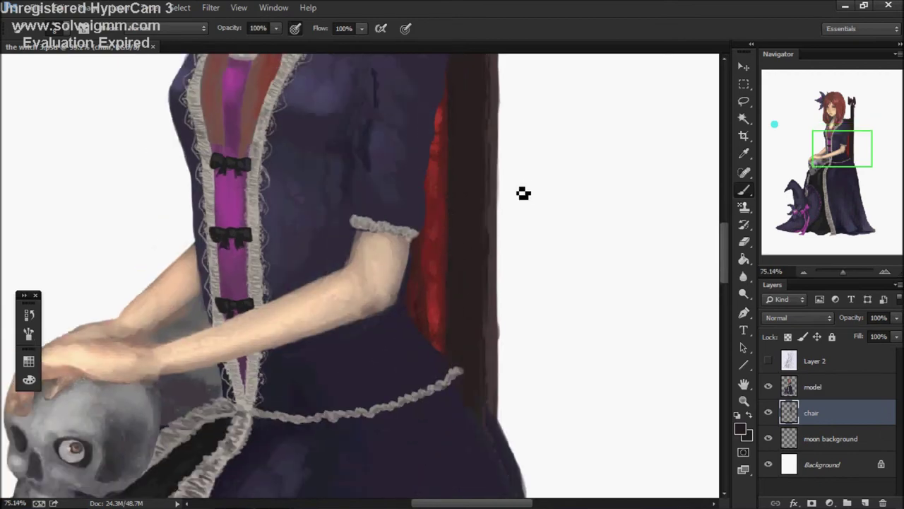
Step: Erase the rough edges along the chair's upright post and where the top rail meets it
{"action": "key", "text": "e"}
{"action": "scroll", "coordinate": [460, 309], "scroll_direction": "up", "scroll_amount": 3}
{"action": "scroll", "coordinate": [369, 179], "scroll_direction": "up", "scroll_amount": 2}
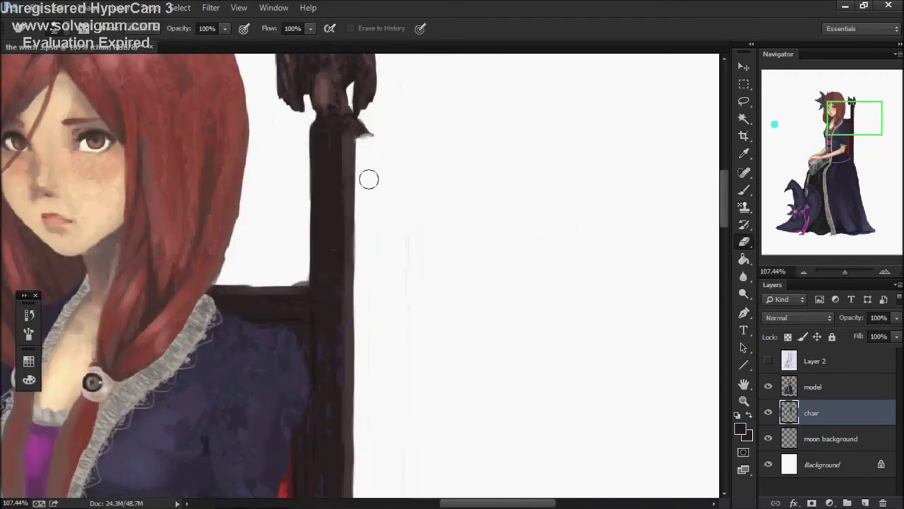
{"action": "scroll", "coordinate": [306, 101], "scroll_direction": "down", "scroll_amount": 2}
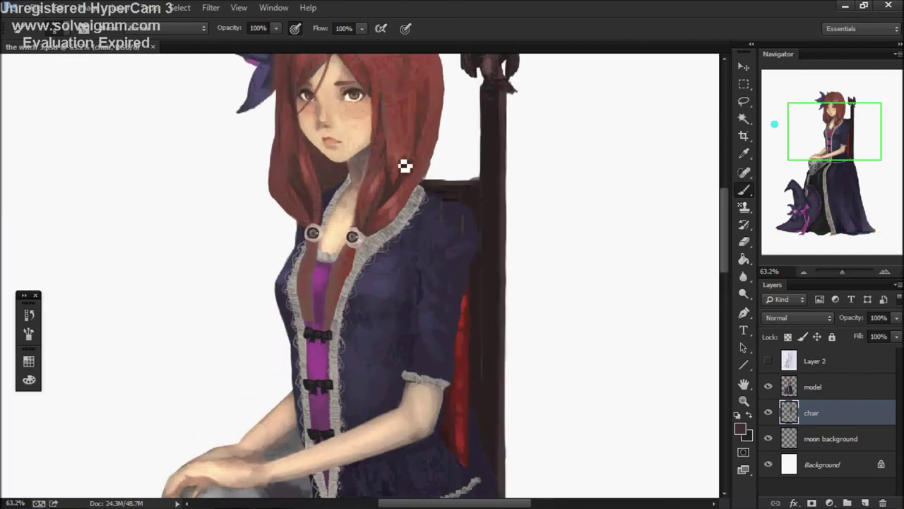
{"action": "scroll", "coordinate": [226, 265], "scroll_direction": "up", "scroll_amount": 3}
{"action": "scroll", "coordinate": [330, 279], "scroll_direction": "up", "scroll_amount": 2}
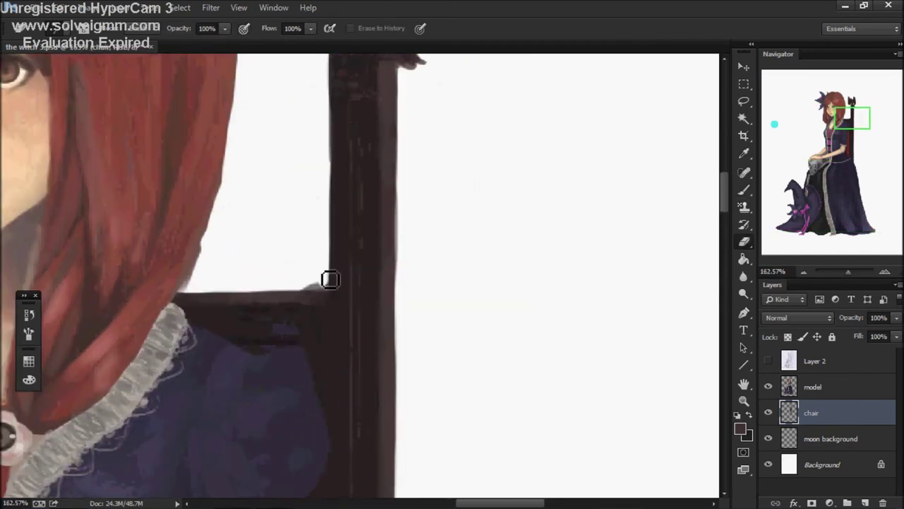
{"action": "scroll", "coordinate": [326, 292], "scroll_direction": "down", "scroll_amount": 4}
Step: Add a new layer directly above the model layer and get the brush ready for shading
{"action": "scroll", "coordinate": [414, 297], "scroll_direction": "up", "scroll_amount": 3}
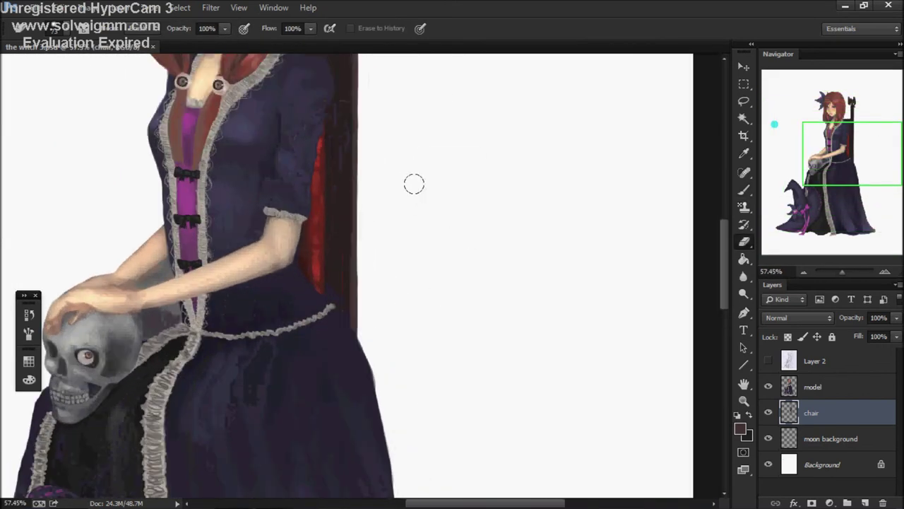
{"action": "scroll", "coordinate": [423, 226], "scroll_direction": "down", "scroll_amount": 3}
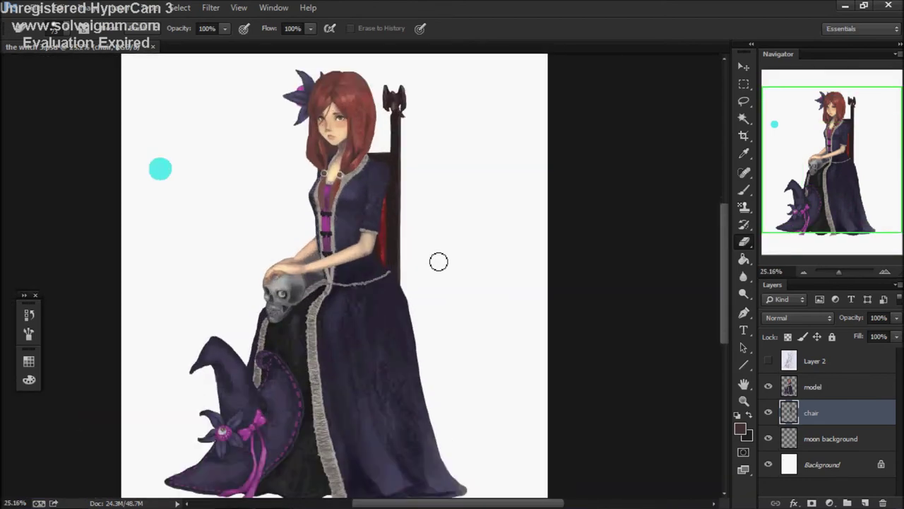
{"action": "scroll", "coordinate": [438, 259], "scroll_direction": "up", "scroll_amount": 2}
{"action": "key", "text": "alt+bracketright"}
{"action": "key", "text": "ctrl+shift+n"}
{"action": "key", "text": "Return"}
{"action": "scroll", "coordinate": [351, 235], "scroll_direction": "up", "scroll_amount": 3}
{"action": "left_click_drag", "start_coordinate": [351, 235], "coordinate": [370, 207]}
{"action": "key", "text": "b"}
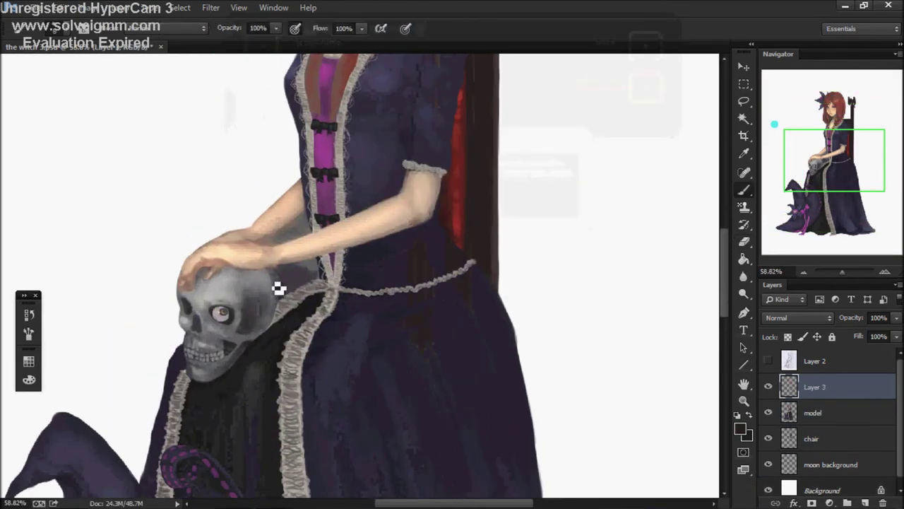
Step: Try shading the forearm, sleeve lace and skirt with a translucent dark brush on the new layer
{"action": "left_click_drag", "start_coordinate": [426, 180], "coordinate": [393, 200]}
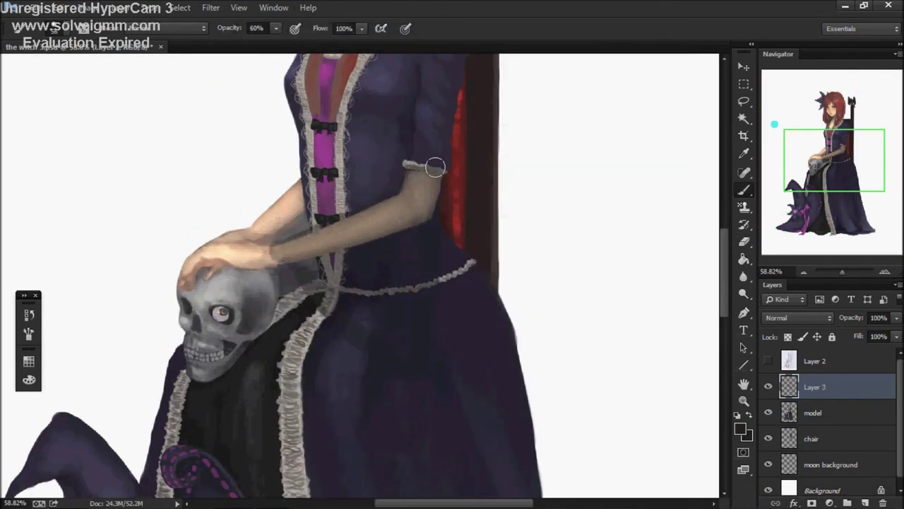
{"action": "scroll", "coordinate": [436, 168], "scroll_direction": "down", "scroll_amount": 2}
{"action": "scroll", "coordinate": [424, 170], "scroll_direction": "up", "scroll_amount": 1}
{"action": "key", "text": "8"}
{"action": "key", "text": "8"}
{"action": "left_click_drag", "start_coordinate": [332, 244], "coordinate": [417, 149]}
Step: Save the painting as a separate Photoshop file named "the witch final.psd"
{"action": "scroll", "coordinate": [525, 178], "scroll_direction": "down", "scroll_amount": 3}
{"action": "scroll", "coordinate": [389, 295], "scroll_direction": "up", "scroll_amount": 2}
{"action": "scroll", "coordinate": [589, 363], "scroll_direction": "down", "scroll_amount": 2}
{"action": "key", "text": "ctrl+shift+s"}
{"action": "left_click", "coordinate": [153, 353]}
{"action": "key", "text": "BackSpace"}
{"action": "type", "text": "final"}
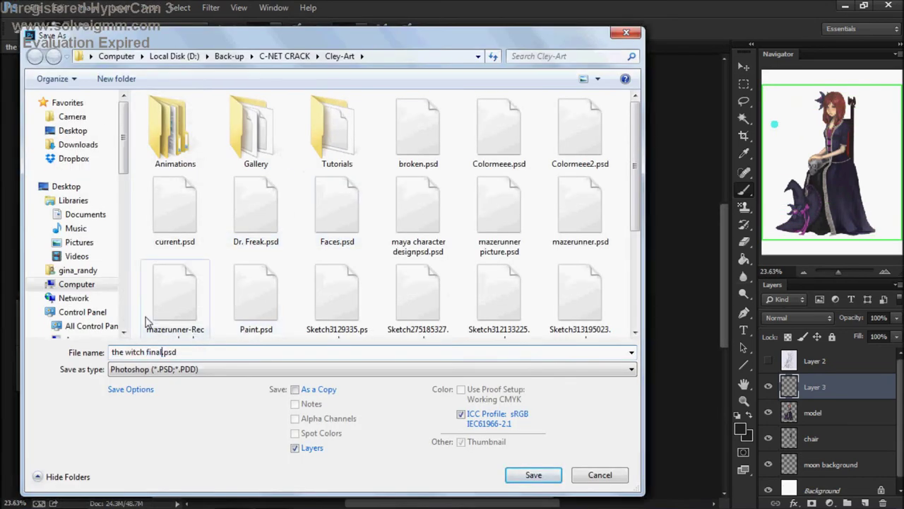
{"action": "key", "text": "Return"}
Step: Place a large dark circle behind the witch on the moon background layer with the brush at 100% opacity
{"action": "scroll", "coordinate": [339, 275], "scroll_direction": "up", "scroll_amount": 2}
{"action": "scroll", "coordinate": [339, 275], "scroll_direction": "down", "scroll_amount": 3}
{"action": "left_click", "coordinate": [831, 464]}
{"action": "key", "text": "0"}
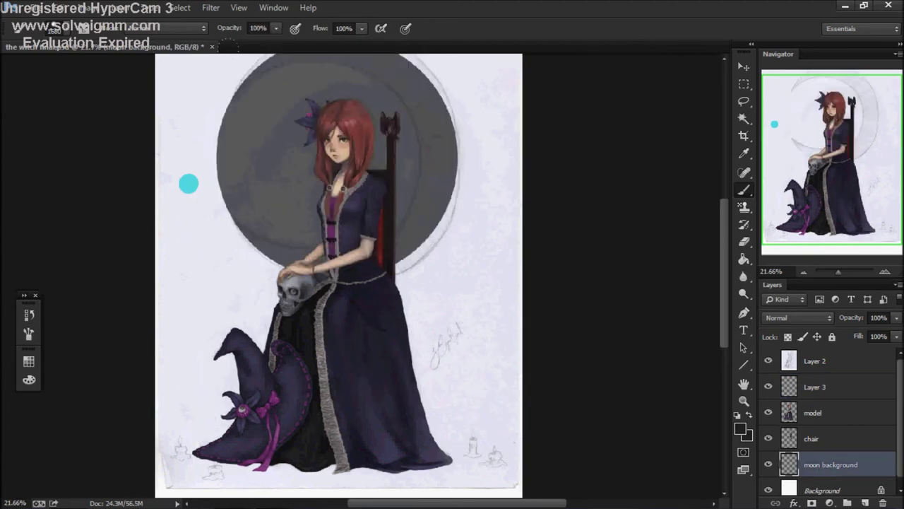
{"action": "scroll", "coordinate": [582, 70], "scroll_direction": "down", "scroll_amount": 1}
{"action": "left_click", "coordinate": [768, 360]}
{"action": "scroll", "coordinate": [757, 363], "scroll_direction": "up", "scroll_amount": 1}
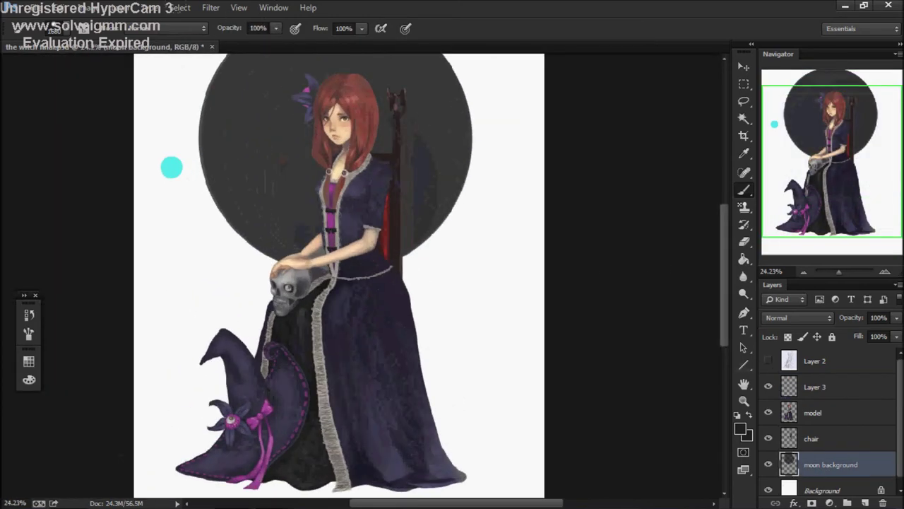
Step: Replace the dark circle with a larger one matching the moon's outline in the Layer 2 sketch
{"action": "left_click", "coordinate": [768, 361]}
{"action": "left_click", "coordinate": [767, 361]}
{"action": "left_click", "coordinate": [768, 360]}
{"action": "left_click", "coordinate": [768, 361]}
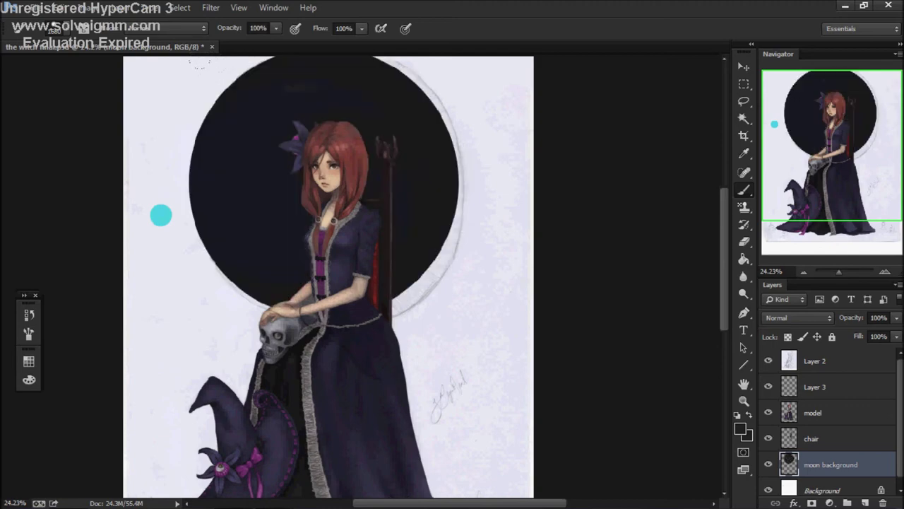
{"action": "left_click", "coordinate": [768, 361]}
{"action": "scroll", "coordinate": [768, 361], "scroll_direction": "down", "scroll_amount": 2}
Step: Try erasing a round area from the dark circle to leave a crescent, and undo the cut
{"action": "key", "text": "e"}
{"action": "scroll", "coordinate": [242, 202], "scroll_direction": "up", "scroll_amount": 2}
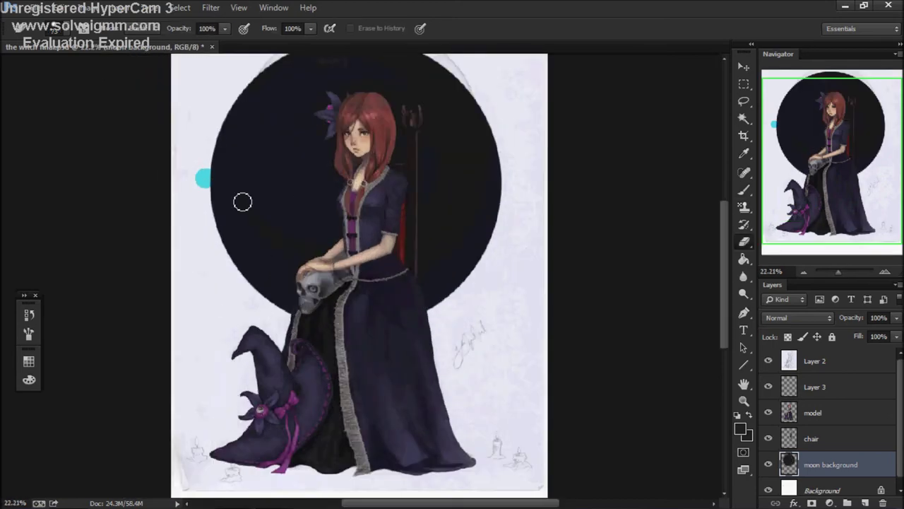
{"action": "scroll", "coordinate": [242, 202], "scroll_direction": "down", "scroll_amount": 1}
{"action": "scroll", "coordinate": [243, 202], "scroll_direction": "up", "scroll_amount": 1}
{"action": "scroll", "coordinate": [541, 281], "scroll_direction": "up", "scroll_amount": 1}
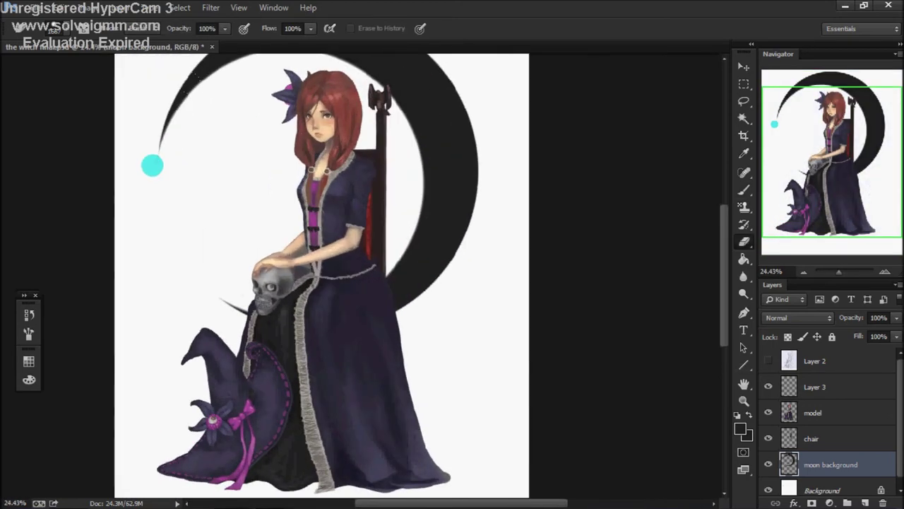
{"action": "key", "text": "ctrl+z"}
{"action": "scroll", "coordinate": [252, 116], "scroll_direction": "down", "scroll_amount": 2}
{"action": "key", "text": "ctrl+z"}
{"action": "key", "text": "ctrl+z"}
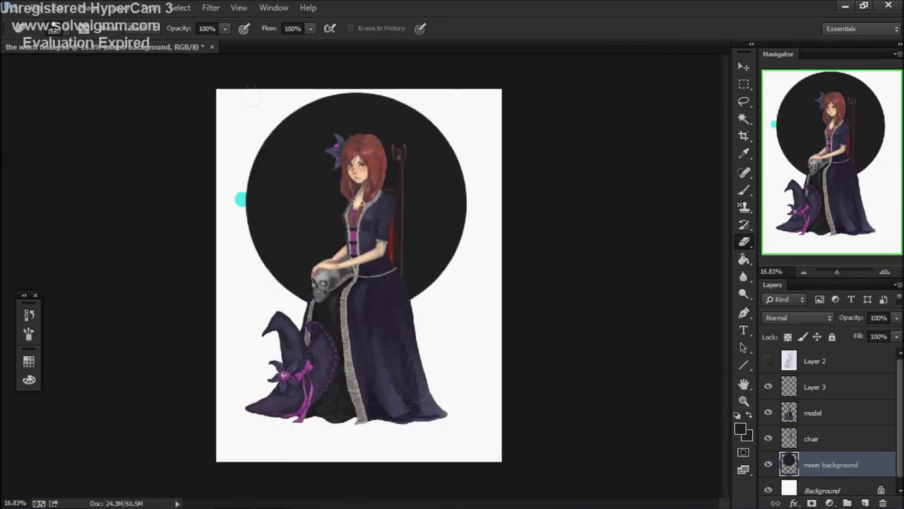
{"action": "key", "text": "ctrl+z"}
Step: Erase a round area from the dark circle to form a crescent open to the upper left, and lock its transparent pixels
{"action": "scroll", "coordinate": [255, 122], "scroll_direction": "down", "scroll_amount": 2}
{"action": "key", "text": "ctrl+z"}
{"action": "scroll", "coordinate": [255, 122], "scroll_direction": "up", "scroll_amount": 3}
{"action": "key", "text": "ctrl+z"}
{"action": "scroll", "coordinate": [255, 121], "scroll_direction": "up", "scroll_amount": 2}
{"action": "scroll", "coordinate": [445, 276], "scroll_direction": "down", "scroll_amount": 2}
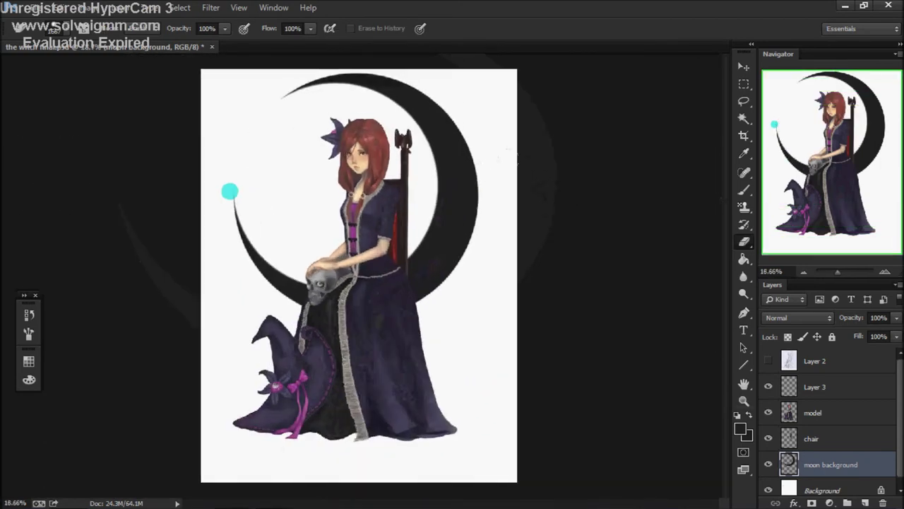
{"action": "scroll", "coordinate": [445, 275], "scroll_direction": "up", "scroll_amount": 3}
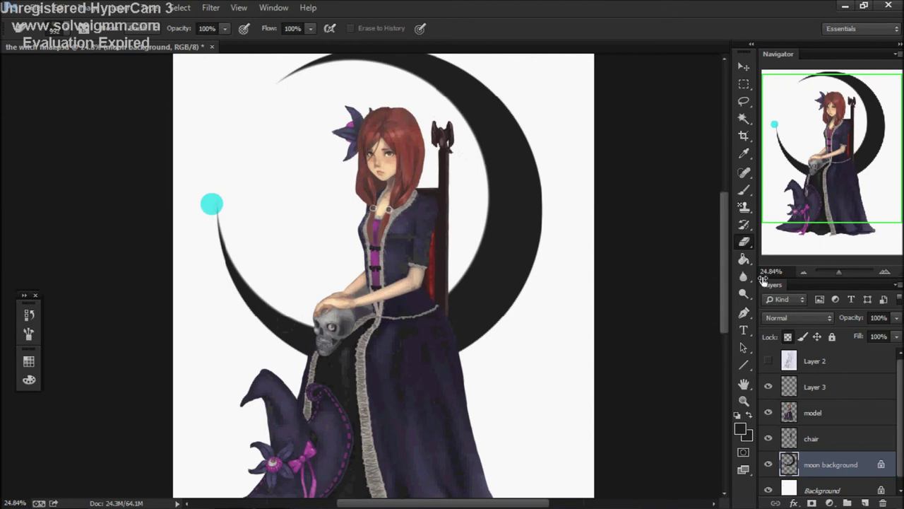
Step: Stamp grey foliage onto the lower parts of the moon crescent with a plant-shaped brush on the moon background layer
{"action": "right_click", "coordinate": [493, 235]}
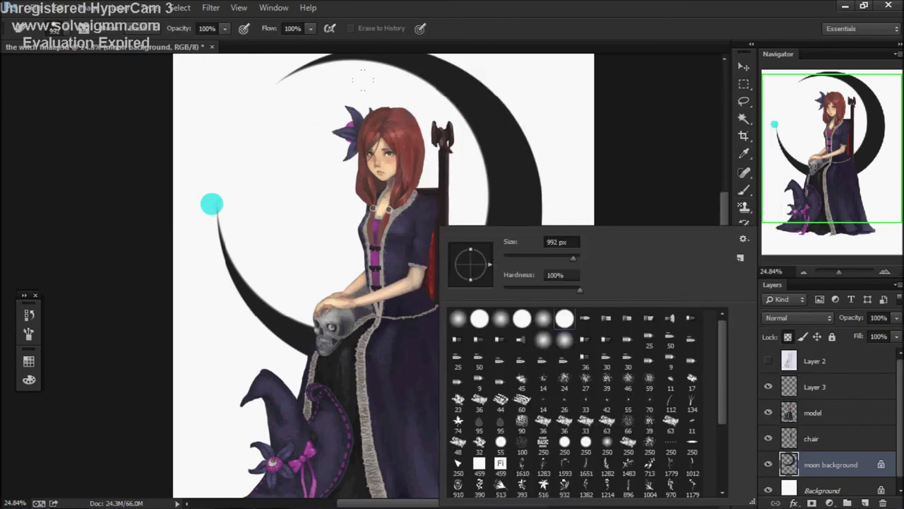
{"action": "key", "text": "b"}
{"action": "left_click_drag", "start_coordinate": [494, 212], "coordinate": [522, 261]}
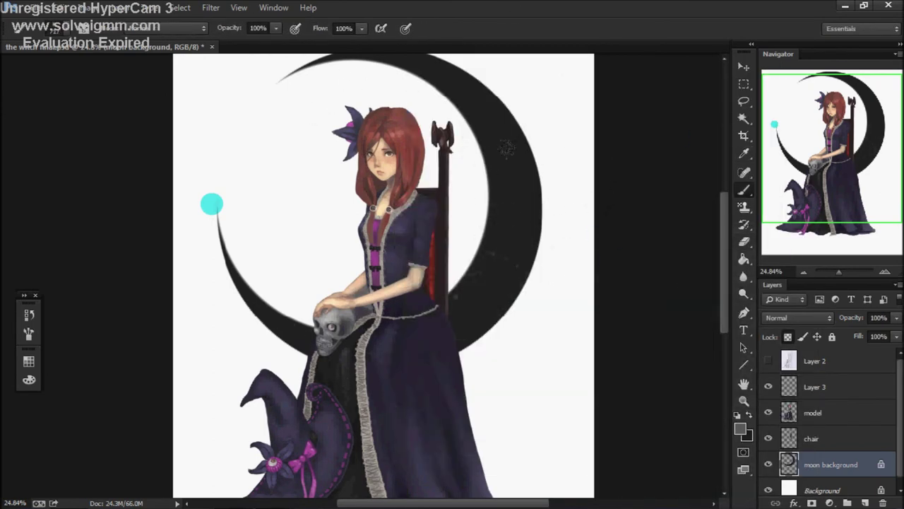
{"action": "scroll", "coordinate": [640, 202], "scroll_direction": "down", "scroll_amount": 2}
{"action": "scroll", "coordinate": [640, 202], "scroll_direction": "up", "scroll_amount": 2}
{"action": "right_click", "coordinate": [562, 204]}
{"action": "double_click", "coordinate": [561, 332]}
{"action": "scroll", "coordinate": [562, 332], "scroll_direction": "up", "scroll_amount": 1}
{"action": "left_click", "coordinate": [480, 261]}
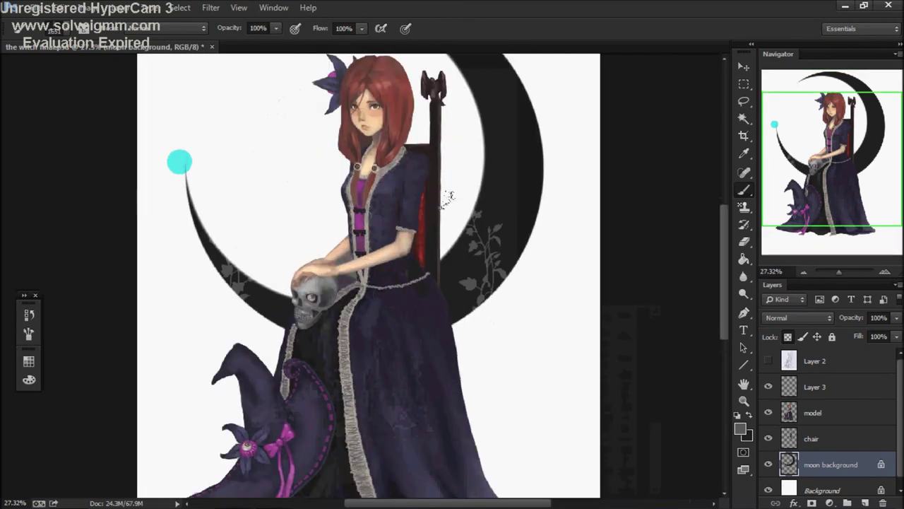
Step: Stamp grey leafy branches across the lower right part of the crescent with a different plant brush
{"action": "right_click", "coordinate": [447, 212]}
{"action": "key", "text": "Escape"}
{"action": "right_click", "coordinate": [447, 212]}
{"action": "double_click", "coordinate": [467, 295]}
{"action": "left_click", "coordinate": [494, 240]}
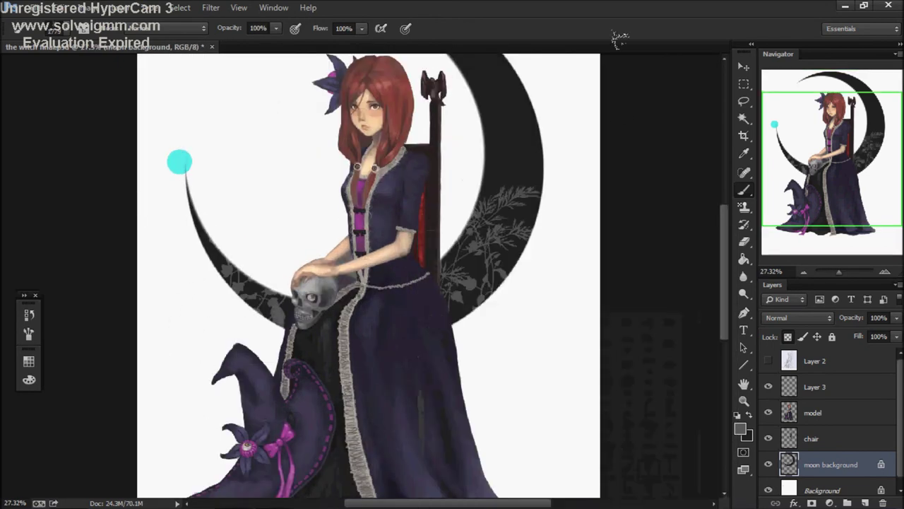
Step: Extend the grey branches up the crescent's right side and stamp light grey flowers at its lower right beside the chair
{"action": "scroll", "coordinate": [556, 71], "scroll_direction": "down", "scroll_amount": 1}
{"action": "left_click", "coordinate": [399, 141]}
{"action": "scroll", "coordinate": [399, 141], "scroll_direction": "down", "scroll_amount": 1}
{"action": "right_click", "coordinate": [379, 192]}
{"action": "scroll", "coordinate": [509, 403], "scroll_direction": "down", "scroll_amount": 2}
{"action": "double_click", "coordinate": [510, 405]}
{"action": "scroll", "coordinate": [566, 122], "scroll_direction": "up", "scroll_amount": 1}
{"action": "left_click", "coordinate": [739, 428]}
{"action": "left_click", "coordinate": [726, 95]}
{"action": "left_click", "coordinate": [427, 272]}
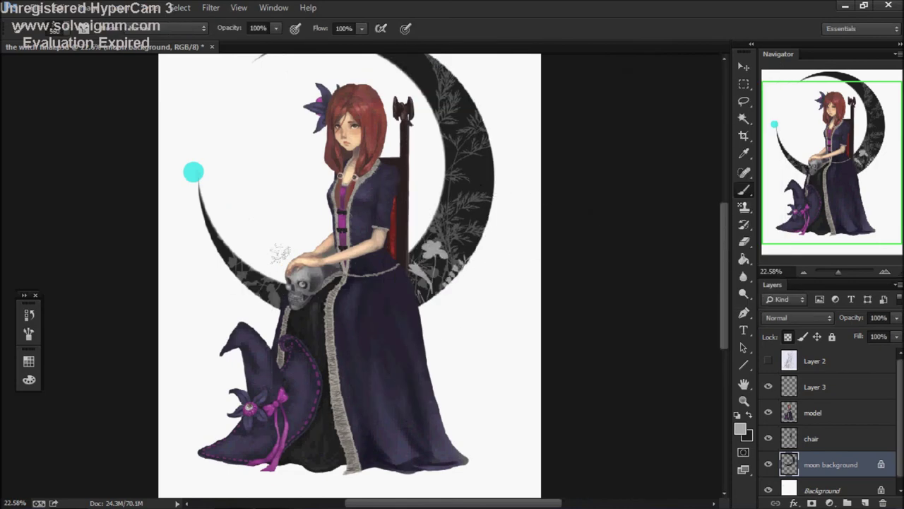
Step: Stamp light grey plants on the crescent's left arm and darker grey foliage near its upper end
{"action": "right_click", "coordinate": [308, 284]}
{"action": "key", "text": "Escape"}
{"action": "scroll", "coordinate": [652, 151], "scroll_direction": "down", "scroll_amount": 1}
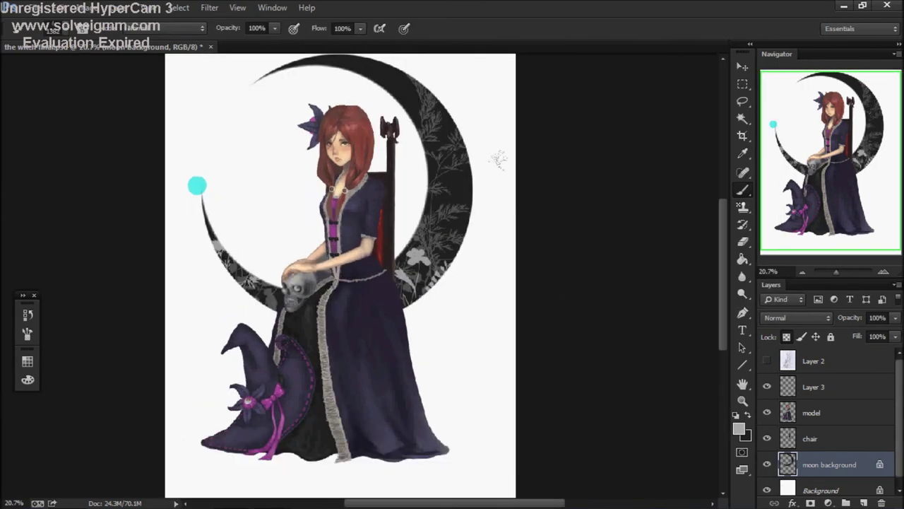
{"action": "left_click", "coordinate": [739, 428]}
{"action": "left_click", "coordinate": [700, 95]}
{"action": "right_click", "coordinate": [466, 296]}
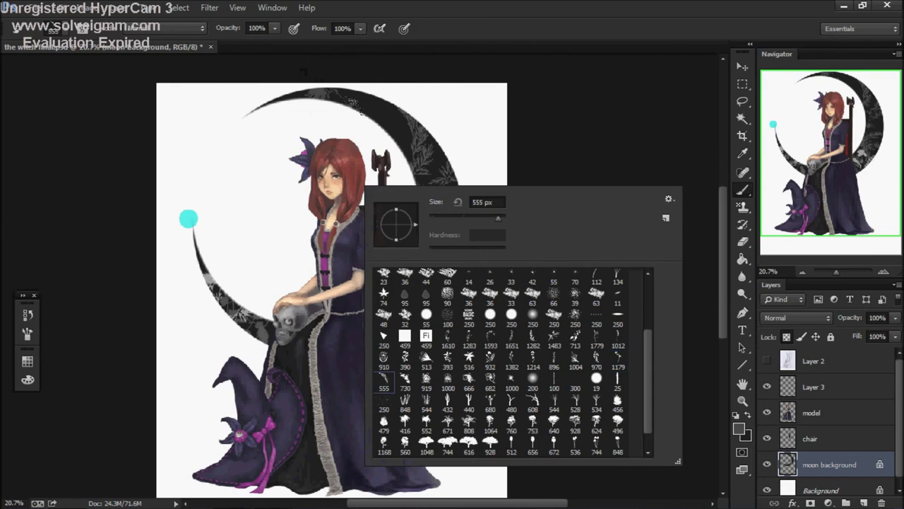
{"action": "key", "text": "Escape"}
Step: Duplicate the Background layer as Background copy
{"action": "scroll", "coordinate": [483, 212], "scroll_direction": "up", "scroll_amount": 1}
{"action": "scroll", "coordinate": [558, 177], "scroll_direction": "down", "scroll_amount": 2}
{"action": "right_click", "coordinate": [806, 484]}
{"action": "left_click", "coordinate": [784, 392]}
{"action": "key", "text": "Return"}
Step: Make the dot's cyan the painting colour and remove the cyan dot beside the moon
{"action": "right_click", "coordinate": [293, 158]}
{"action": "key", "text": "Escape"}
{"action": "key", "text": "x"}
{"action": "left_click", "coordinate": [767, 456]}
{"action": "key", "text": "x"}
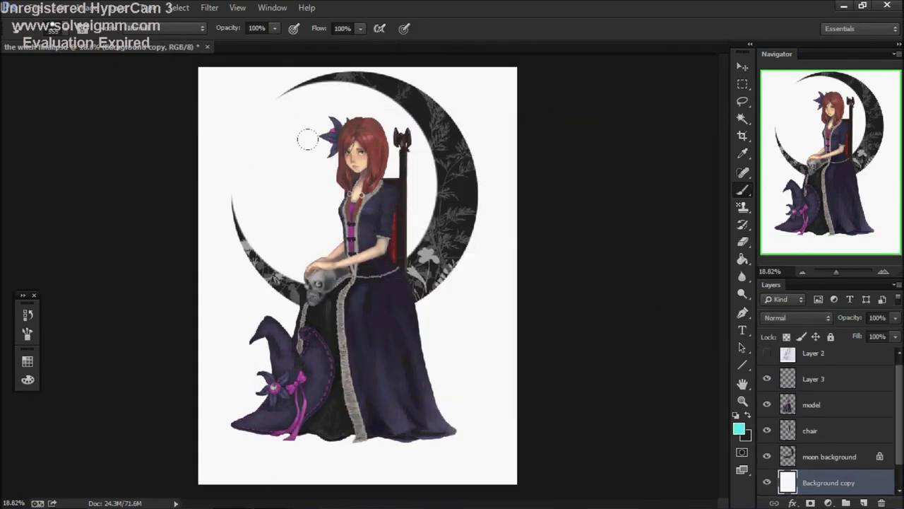
Step: Set the brush blend mode to Color Dodge and lock the transparent pixels of the model layer
{"action": "scroll", "coordinate": [424, 212], "scroll_direction": "up", "scroll_amount": 1}
{"action": "right_click", "coordinate": [251, 69]}
{"action": "key", "text": "Escape"}
{"action": "left_click", "coordinate": [163, 28]}
{"action": "left_click", "coordinate": [172, 181]}
{"action": "left_click", "coordinate": [811, 404]}
{"action": "scroll", "coordinate": [378, 168], "scroll_direction": "up", "scroll_amount": 1}
{"action": "left_click_drag", "start_coordinate": [389, 205], "coordinate": [392, 283]}
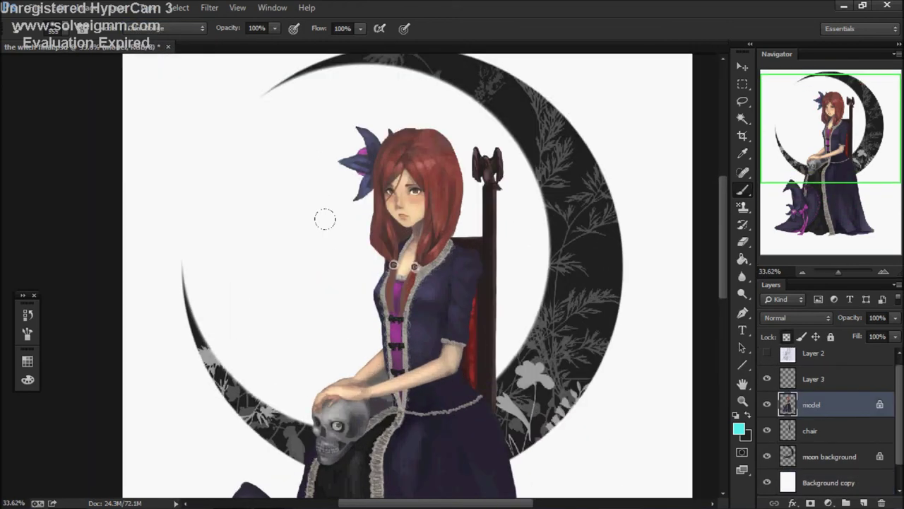
Step: Brighten the skull under the witch's hands with white Color Dodge strokes on the model layer, and return the brush mode to Normal
{"action": "scroll", "coordinate": [364, 290], "scroll_direction": "down", "scroll_amount": 2}
{"action": "scroll", "coordinate": [162, 343], "scroll_direction": "up", "scroll_amount": 3}
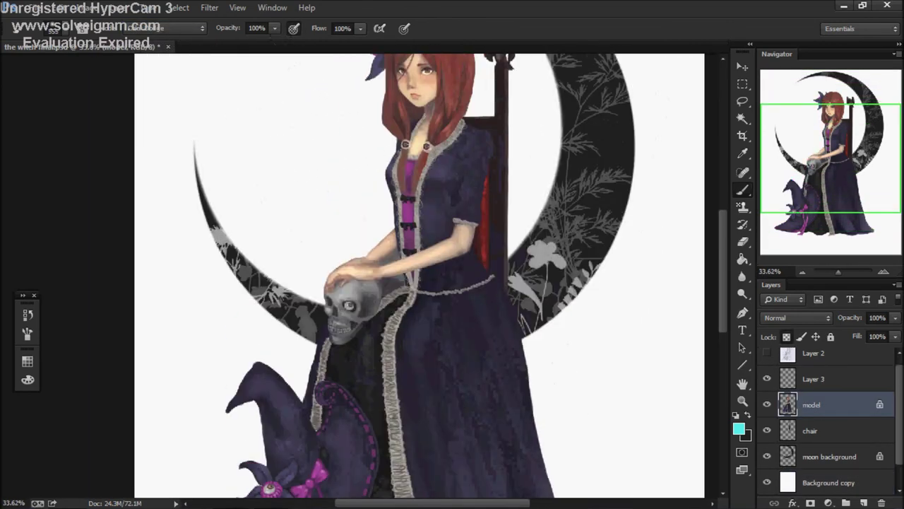
{"action": "scroll", "coordinate": [329, 330], "scroll_direction": "up", "scroll_amount": 3}
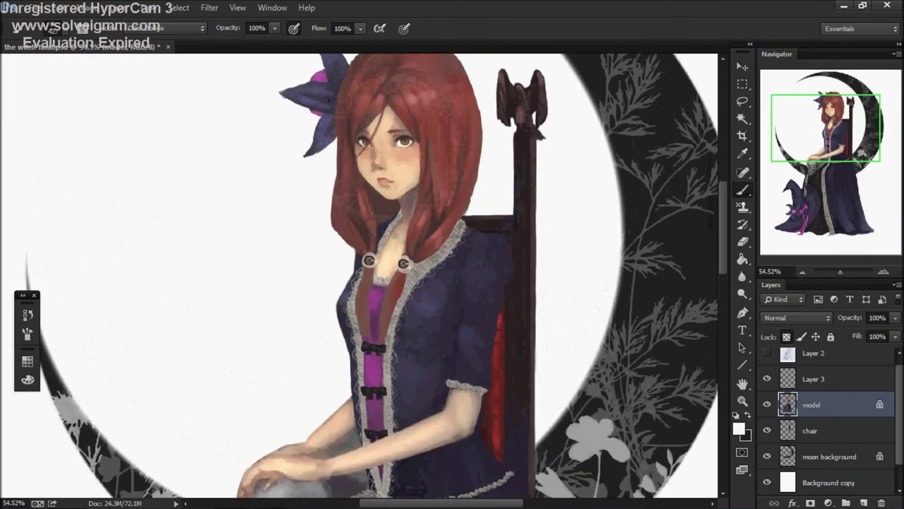
{"action": "scroll", "coordinate": [328, 330], "scroll_direction": "down", "scroll_amount": 2}
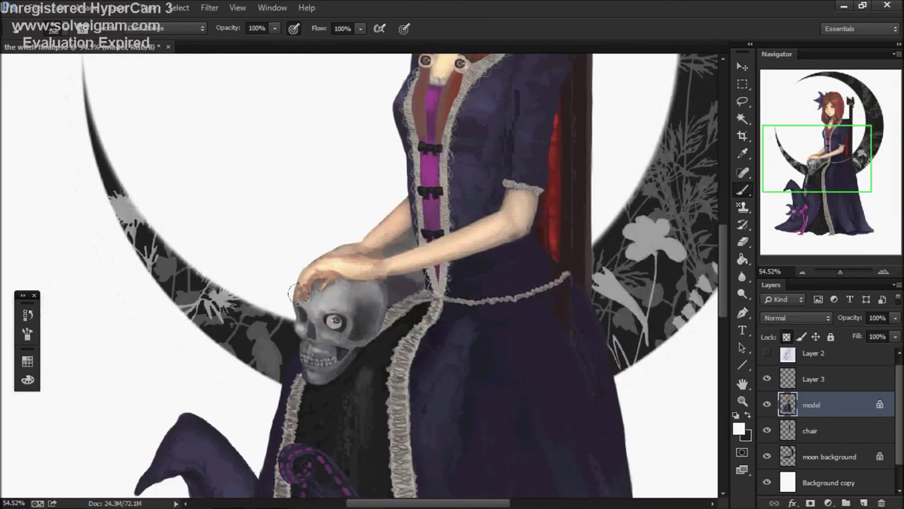
{"action": "scroll", "coordinate": [300, 444], "scroll_direction": "down", "scroll_amount": 3}
{"action": "scroll", "coordinate": [299, 444], "scroll_direction": "up", "scroll_amount": 2}
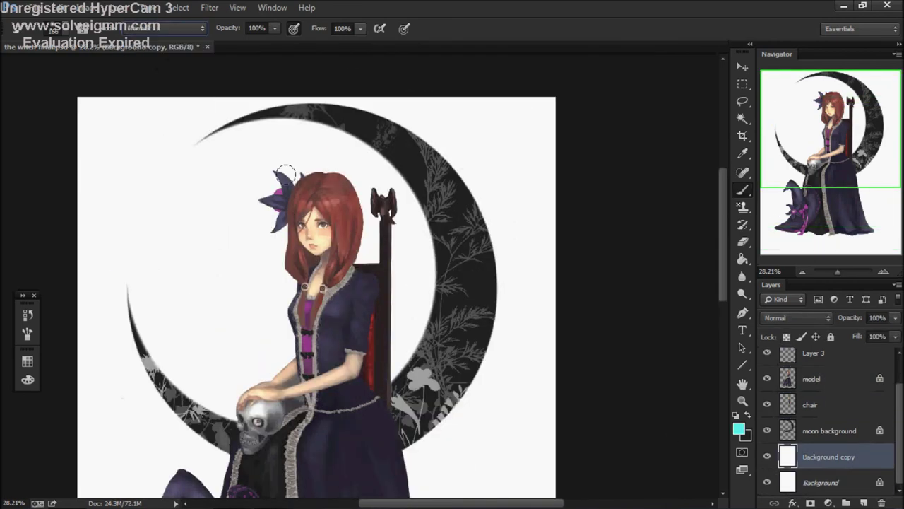
Step: Paint cyan reflected light along the left edges of the witch's bodice, hands and skirt on the model layer
{"action": "scroll", "coordinate": [286, 173], "scroll_direction": "up", "scroll_amount": 2}
{"action": "left_click", "coordinate": [790, 380]}
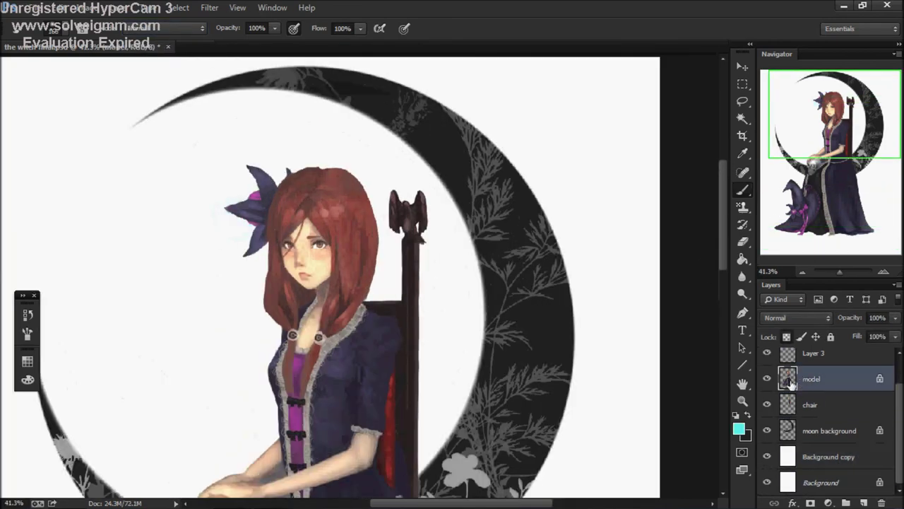
{"action": "scroll", "coordinate": [238, 224], "scroll_direction": "up", "scroll_amount": 2}
{"action": "scroll", "coordinate": [328, 226], "scroll_direction": "down", "scroll_amount": 6}
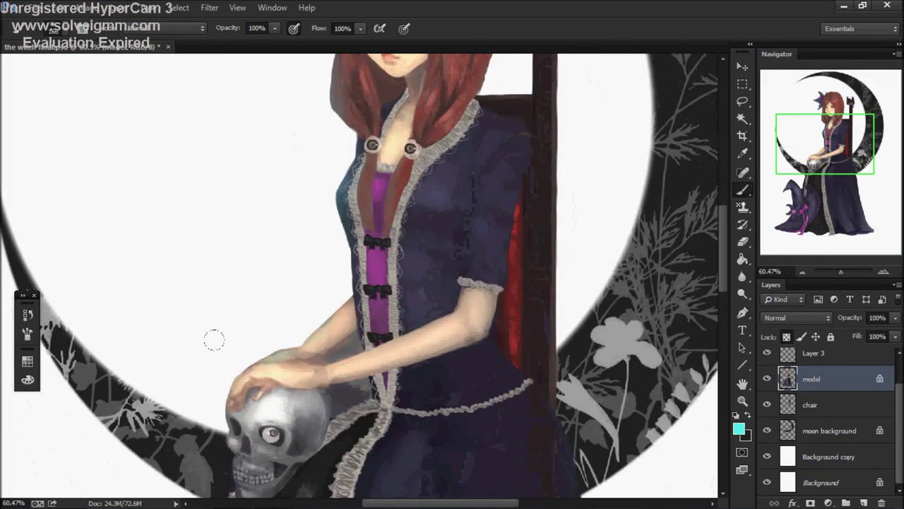
{"action": "scroll", "coordinate": [283, 318], "scroll_direction": "down", "scroll_amount": 8}
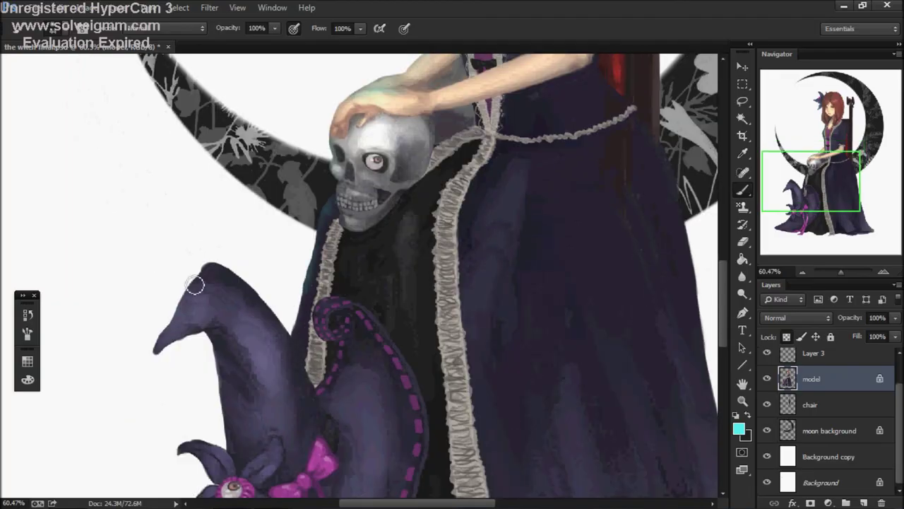